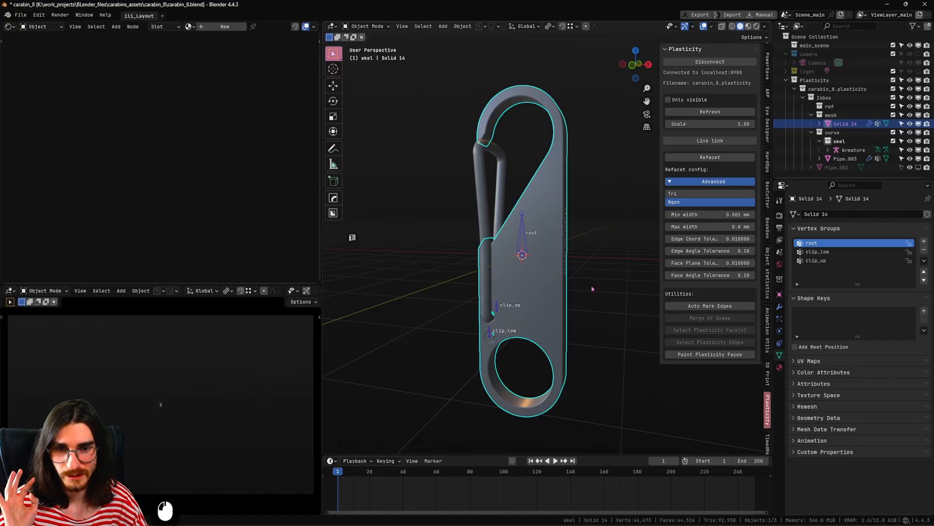
Step: Paint the Plasticity faces of the carabiner's Solid 14 mesh
click(712, 356)
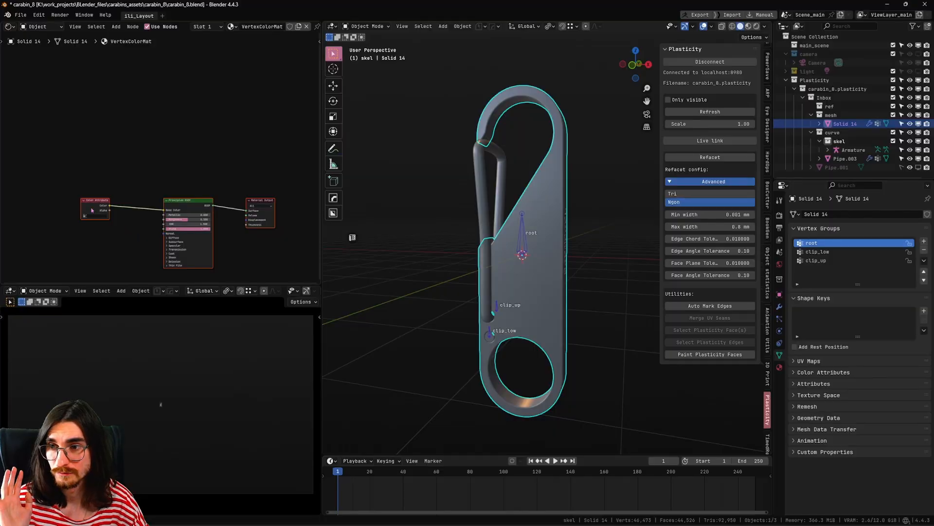
scroll(112, 209, up, 5)
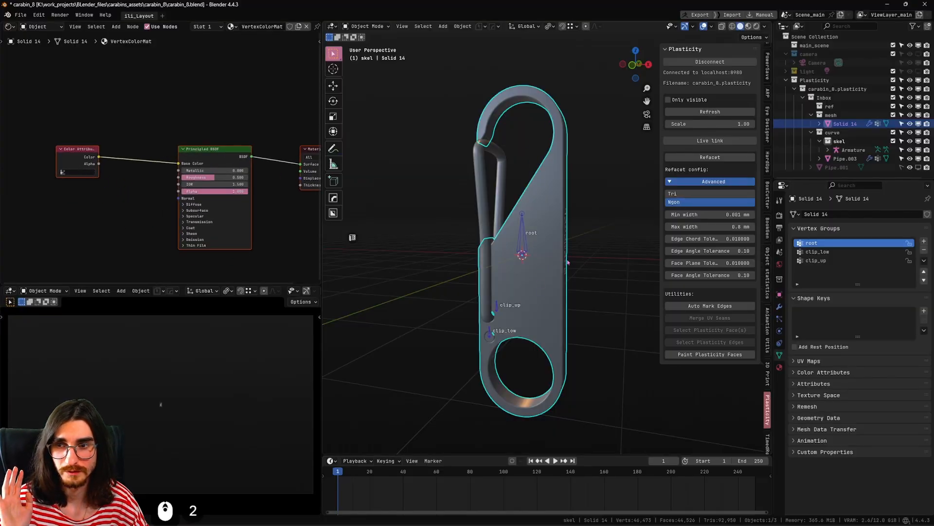
shift+middle_drag(570, 284, 542, 273)
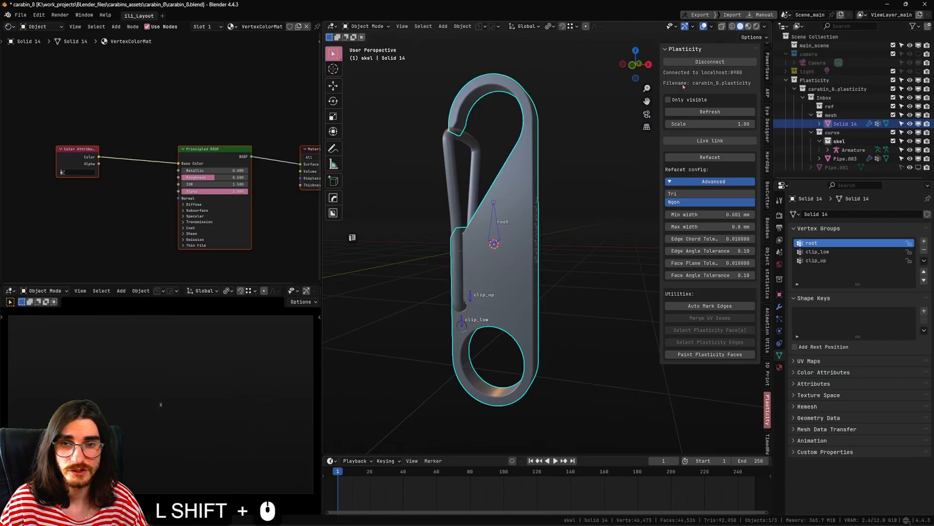
Step: Show the viewport in rendered shading with the scene world disabled to reveal the painted face colours
click(756, 26)
click(754, 26)
click(706, 104)
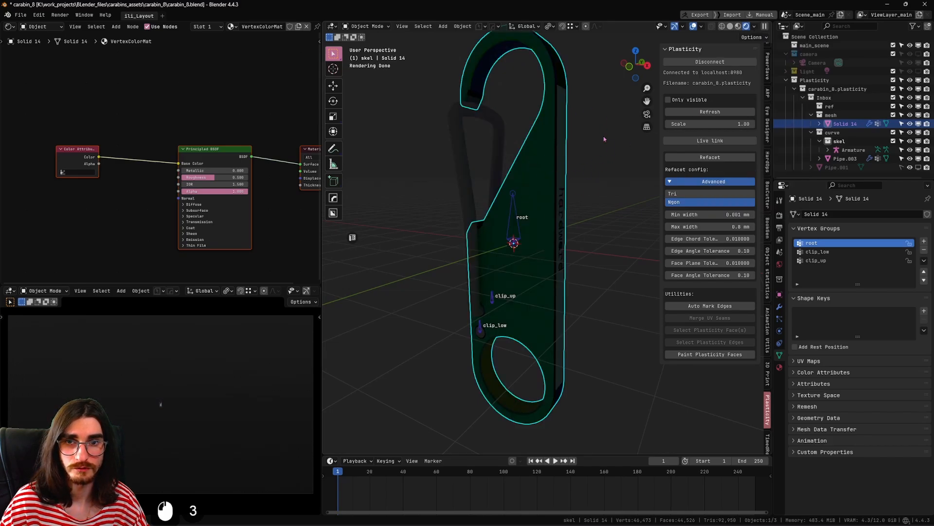
click(754, 26)
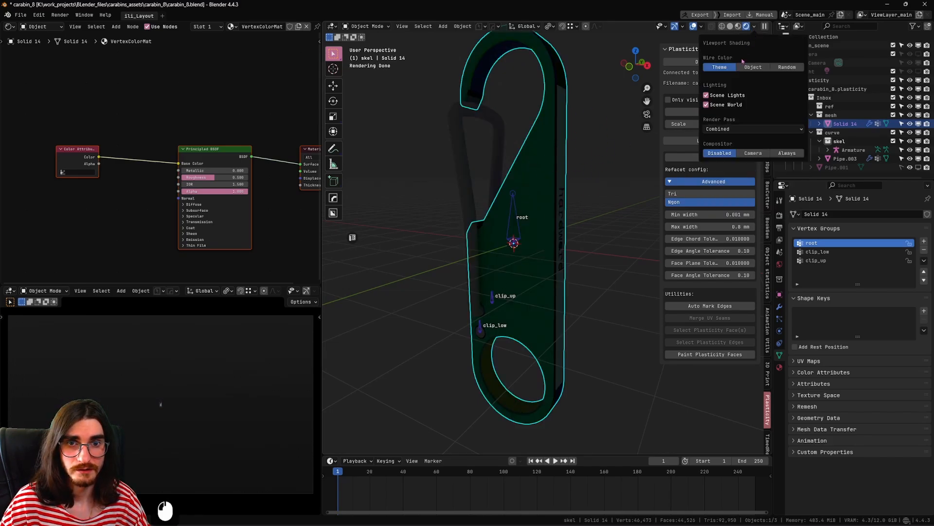
click(706, 105)
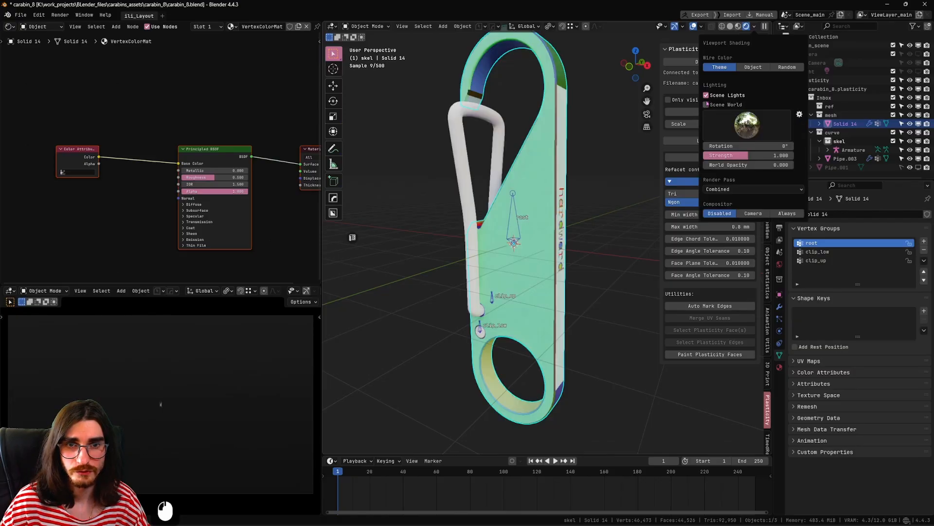
click(706, 96)
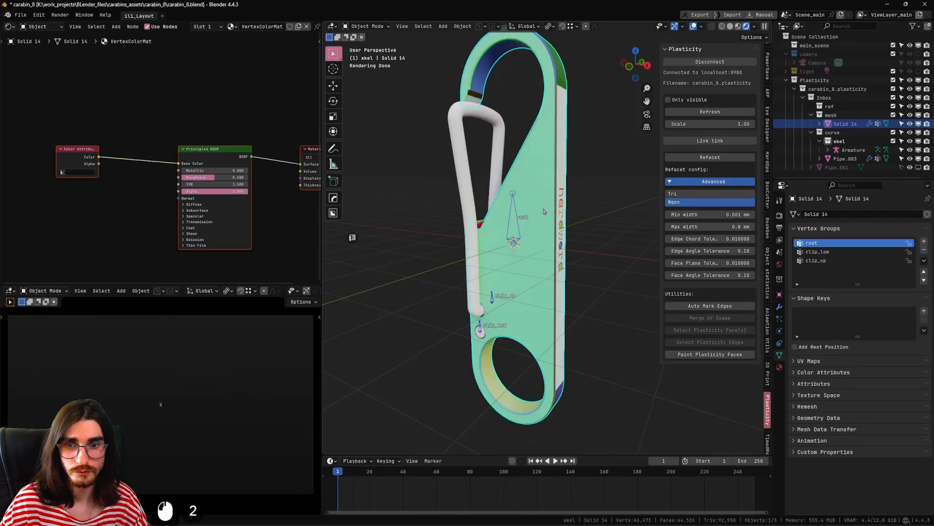
Step: Enter Edit Mode on Solid 14 and select the plate's entire large front Plasticity face from one of its polygons
scroll(548, 221, up, 2)
mouse_move(546, 225)
middle_down()
mouse_move(470, 231)
mouse_move(550, 238)
mouse_move(534, 238)
middle_up()
shift+middle_drag(534, 238, 507, 190)
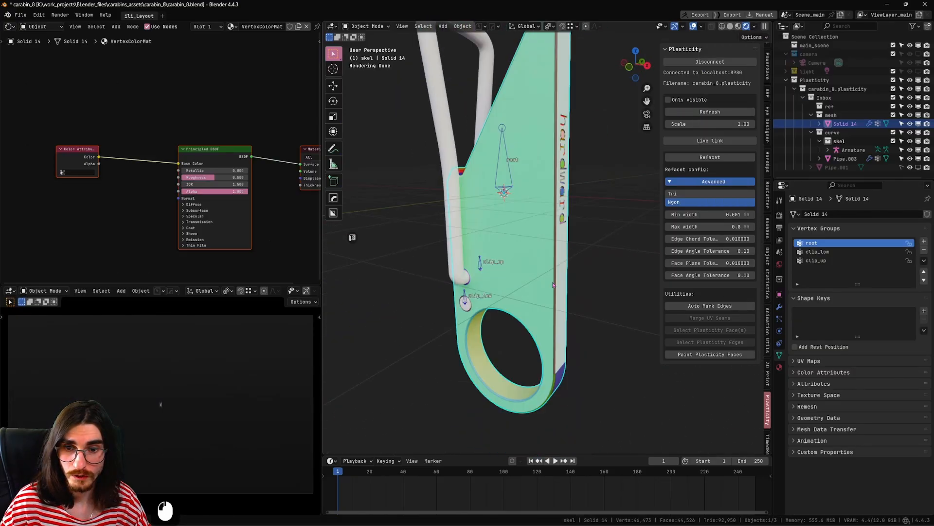
key(Tab)
click(545, 240)
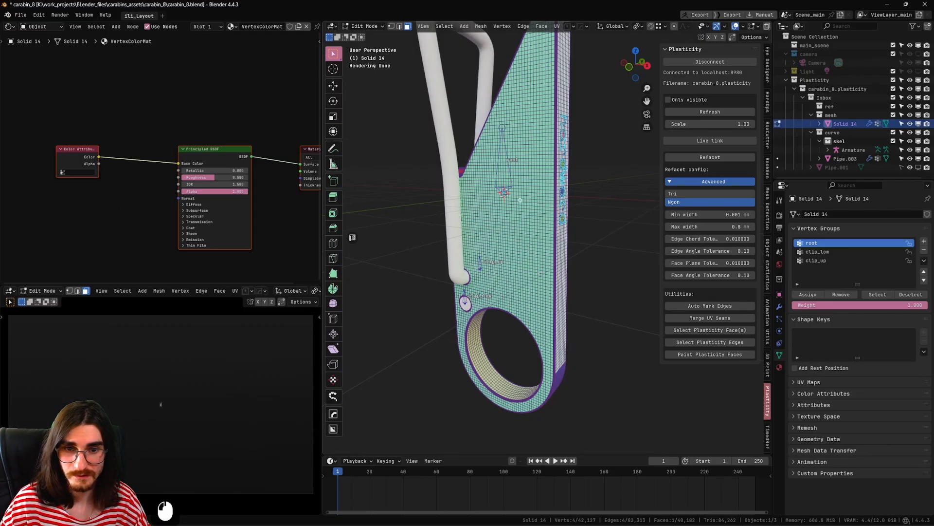
click(711, 332)
Step: Switch to edge selection and try loop-selecting the outer border of the front face near the hook's curve
middle_drag(534, 233, 526, 434)
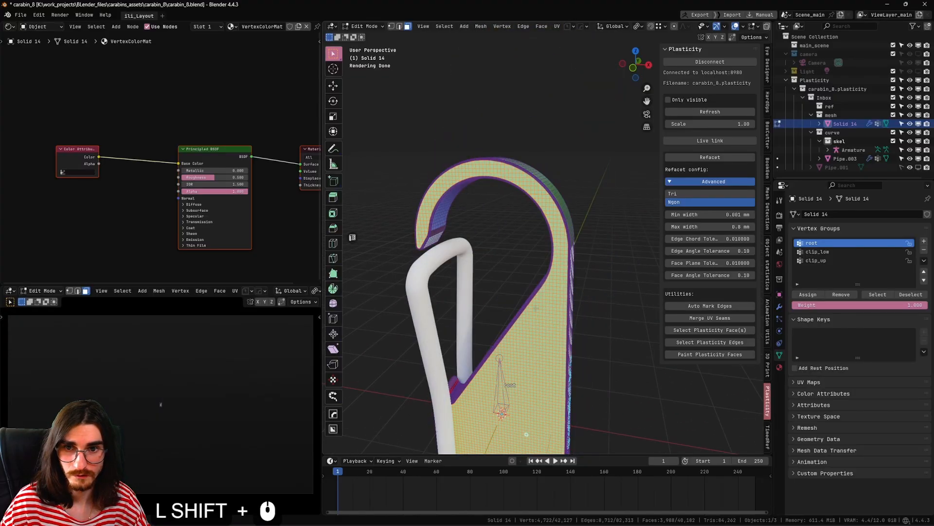
scroll(525, 433, up, 2)
click(400, 26)
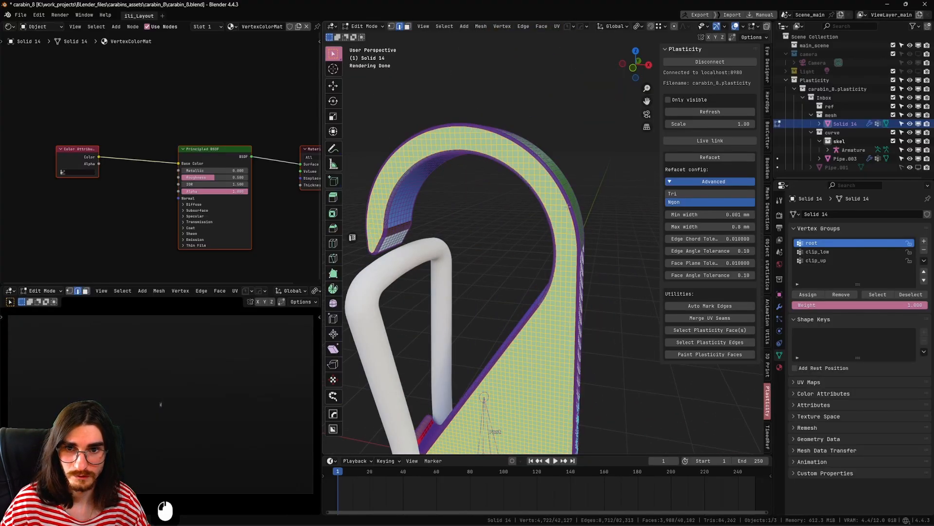
key(2)
alt+click(568, 209)
click(570, 210)
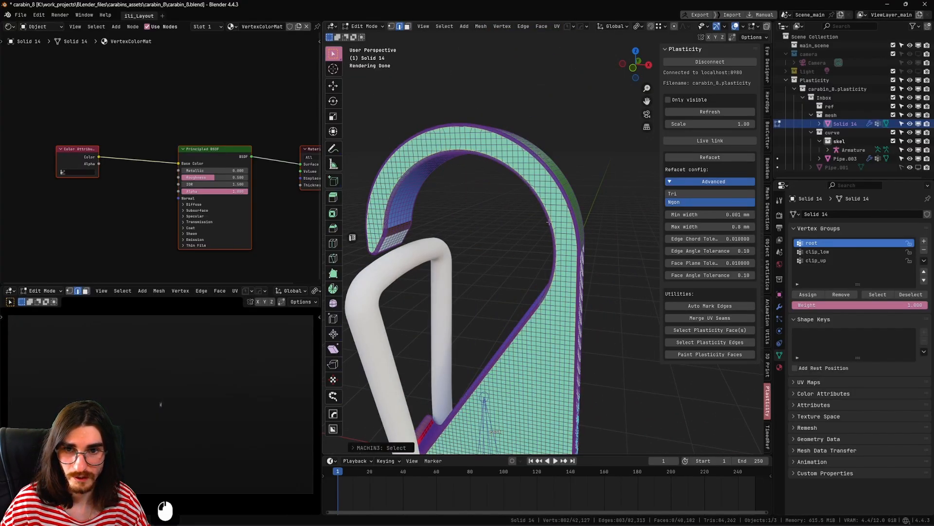
Step: Try loop-selecting the edge around the large round hole at the lower end of the carabiner
scroll(570, 215, down, 4)
shift+middle_drag(526, 441, 516, 314)
scroll(516, 315, up, 2)
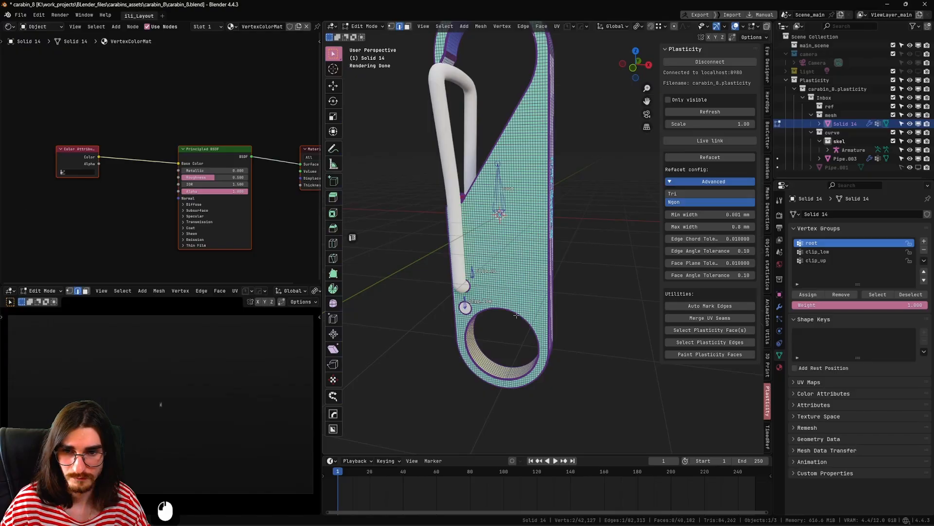
scroll(516, 315, up, 2)
shift+middle_drag(523, 389, 532, 280)
scroll(532, 279, up, 1)
alt+click(532, 279)
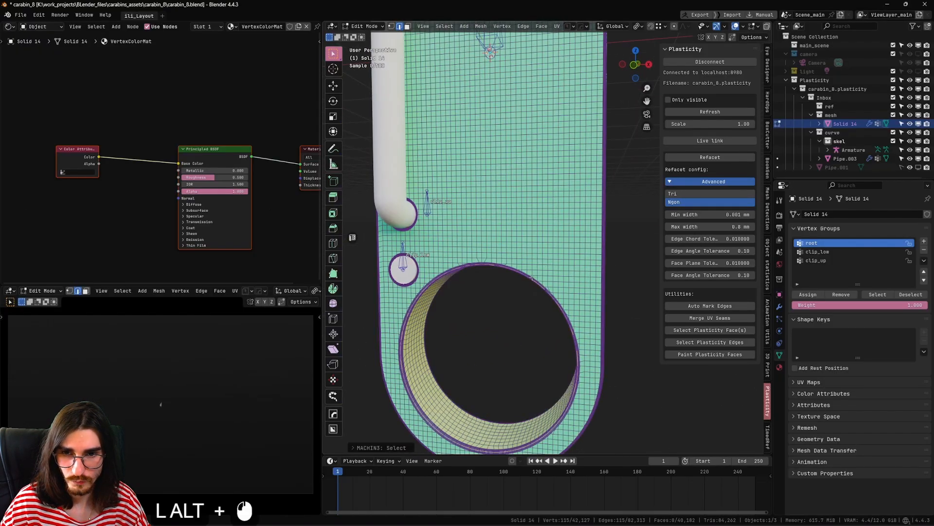
click(545, 246)
Step: Switch to face selection, pick one polygon on the front plate and expand the selection to its whole Plasticity face
scroll(547, 244, down, 4)
mouse_move(554, 251)
shift+middle_down()
mouse_move(562, 295)
mouse_move(545, 299)
mouse_move(552, 258)
shift+middle_up()
click(408, 26)
click(541, 265)
click(541, 267)
scroll(548, 284, up, 2)
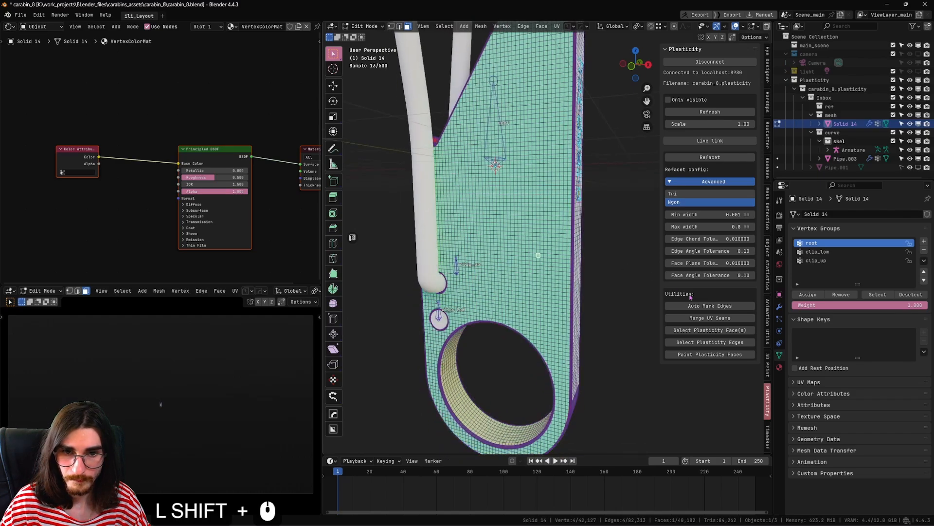
click(727, 330)
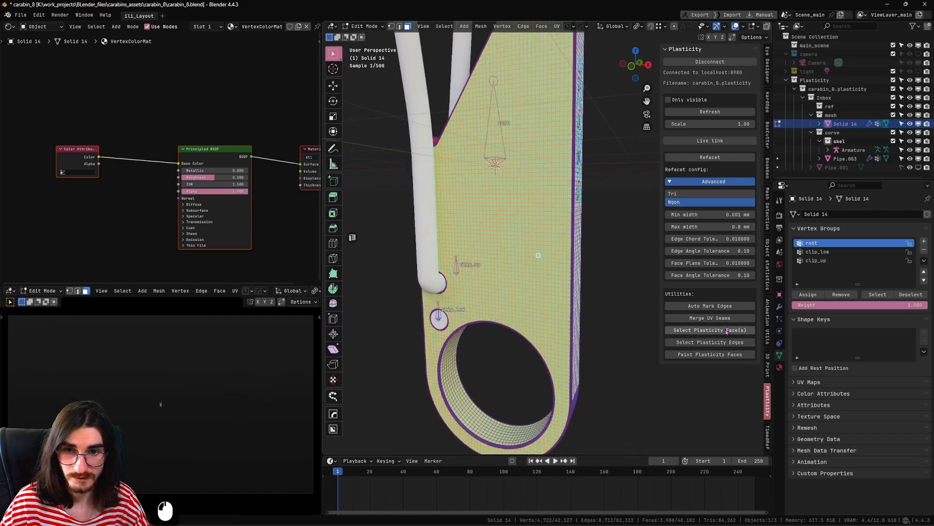
Step: Select the Plasticity boundary edges of the front face and inspect them along the plate and its side
scroll(557, 252, down, 1)
shift+middle_drag(557, 253, 551, 289)
scroll(551, 289, down, 2)
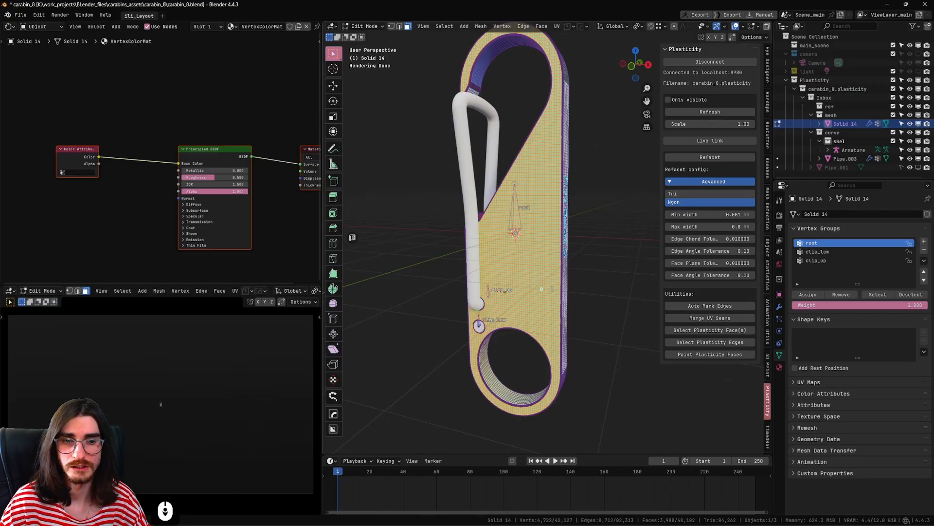
click(709, 342)
scroll(569, 163, up, 3)
scroll(570, 163, up, 1)
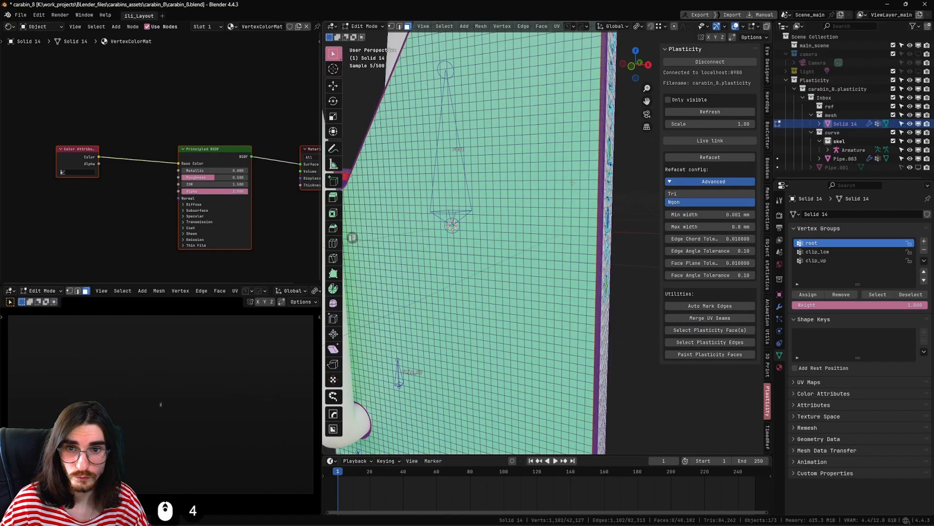
shift+middle_drag(569, 163, 579, 172)
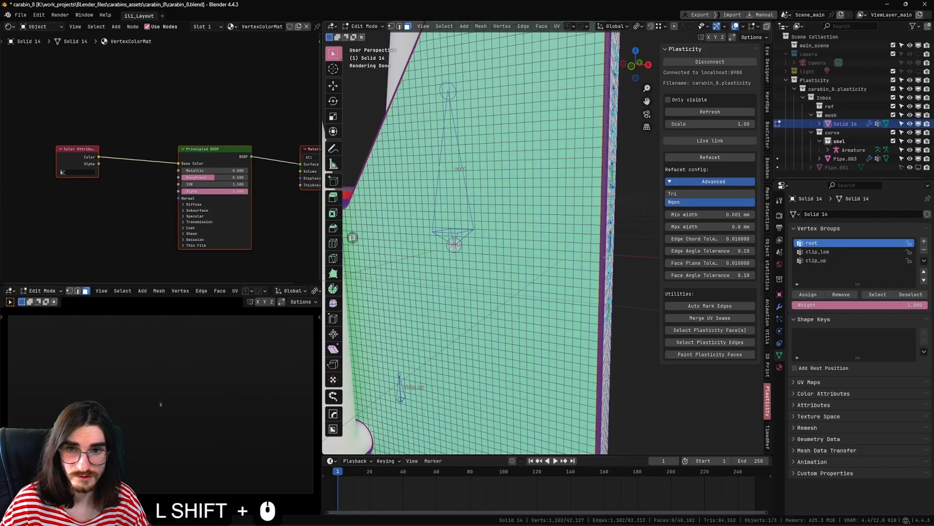
scroll(574, 253, down, 3)
shift+middle_drag(562, 297, 563, 261)
scroll(566, 241, up, 1)
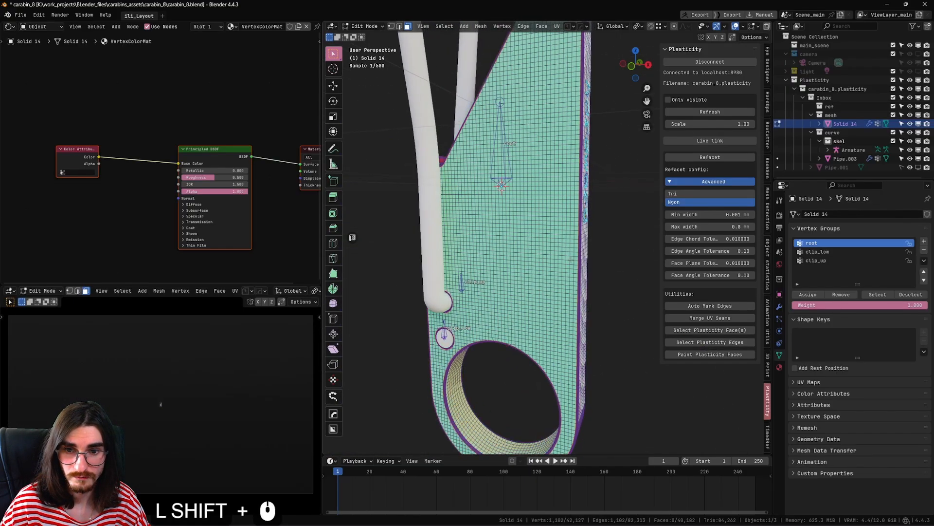
scroll(564, 258, up, 3)
shift+middle_drag(579, 227, 551, 239)
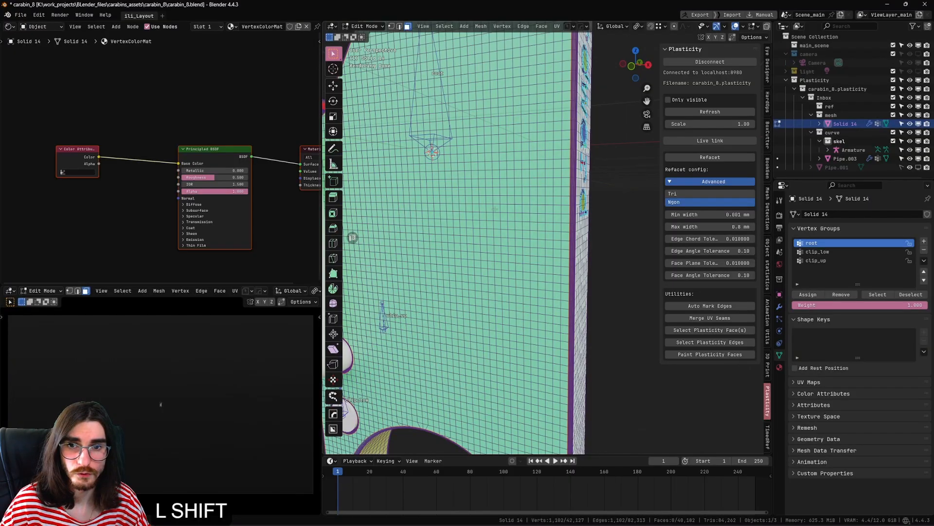
Step: Mark the selected boundary edges as seams, then switch to edge selection and pick a single edge on the plate
click(534, 237)
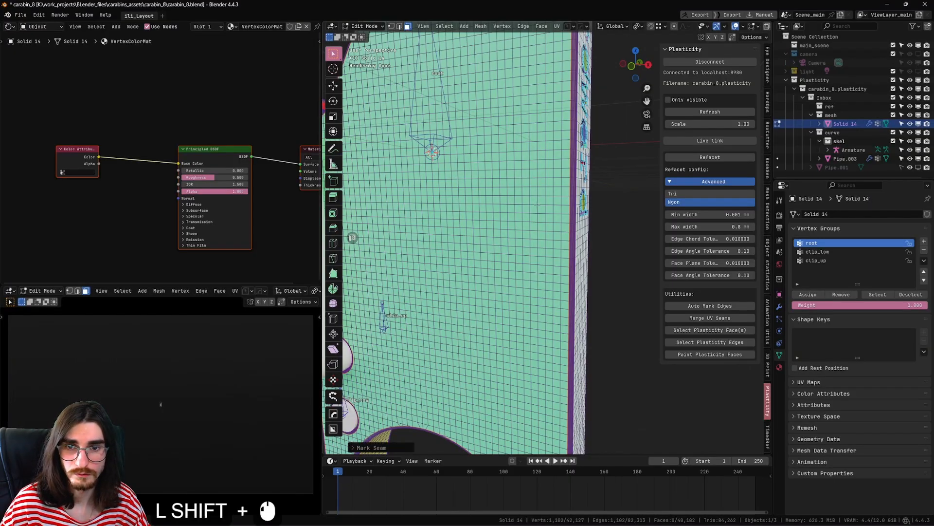
key(shift+2)
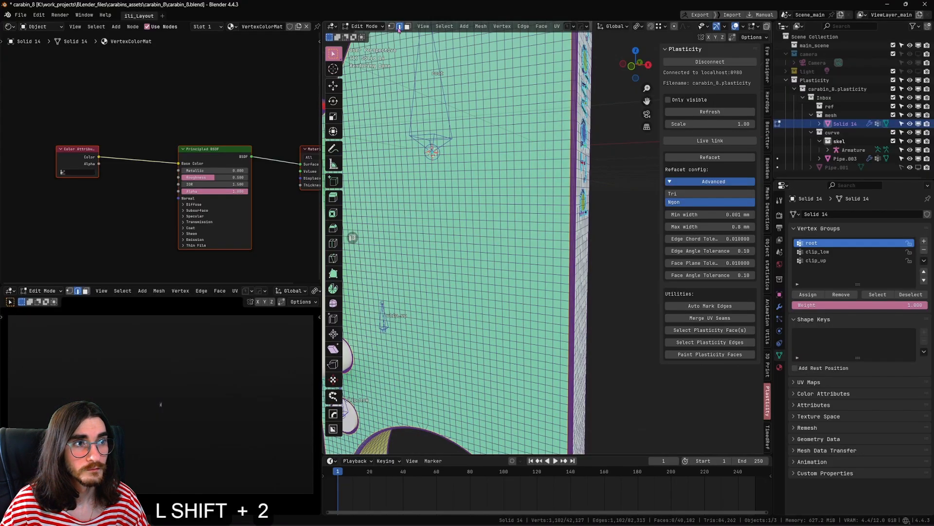
right_click(547, 234)
click(546, 235)
click(616, 221)
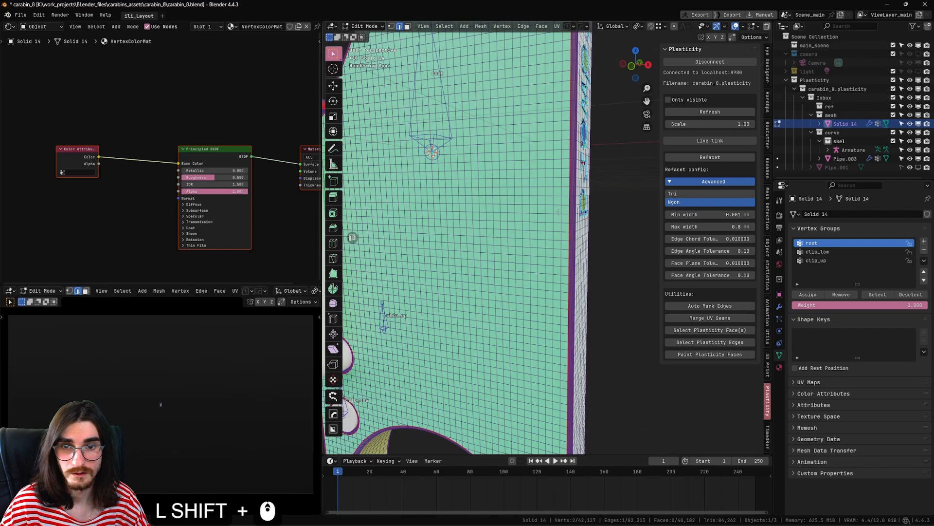
scroll(558, 212, up, 2)
scroll(558, 213, down, 4)
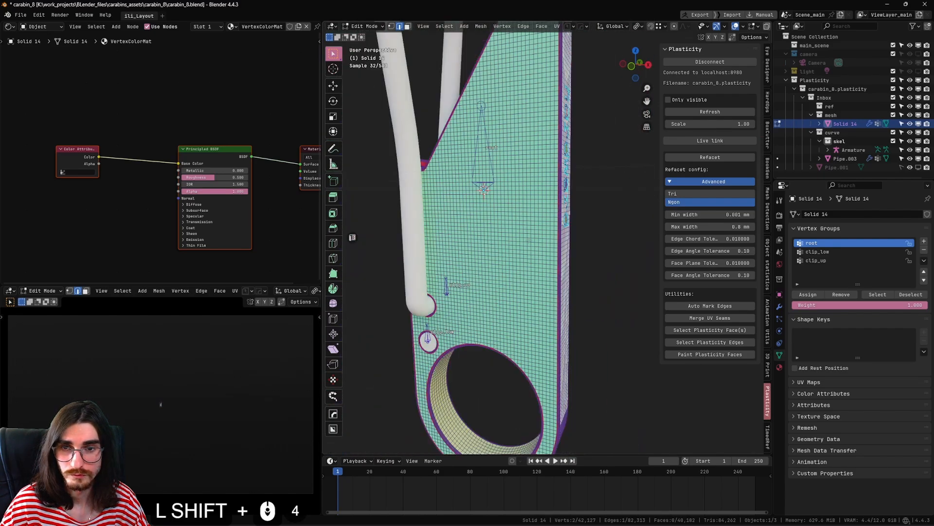
middle_drag(527, 196, 604, 244)
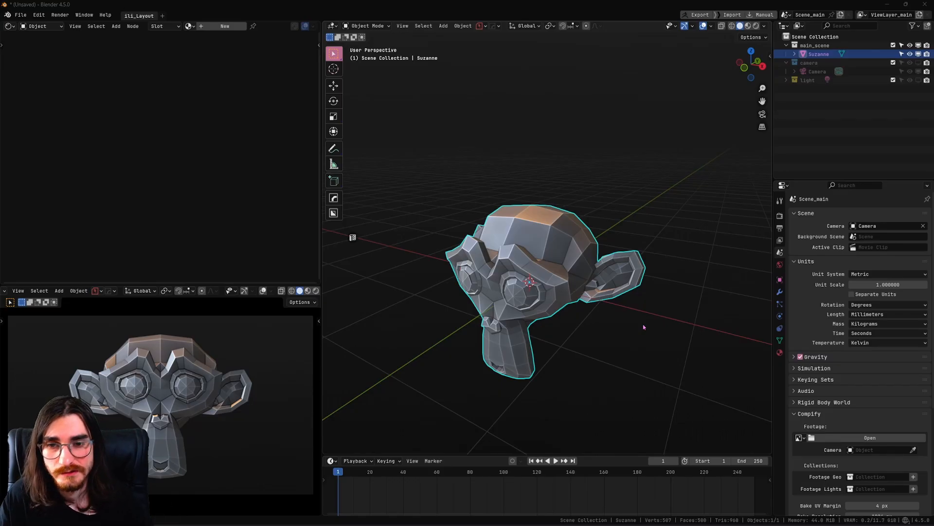
middle_drag(602, 288, 587, 295)
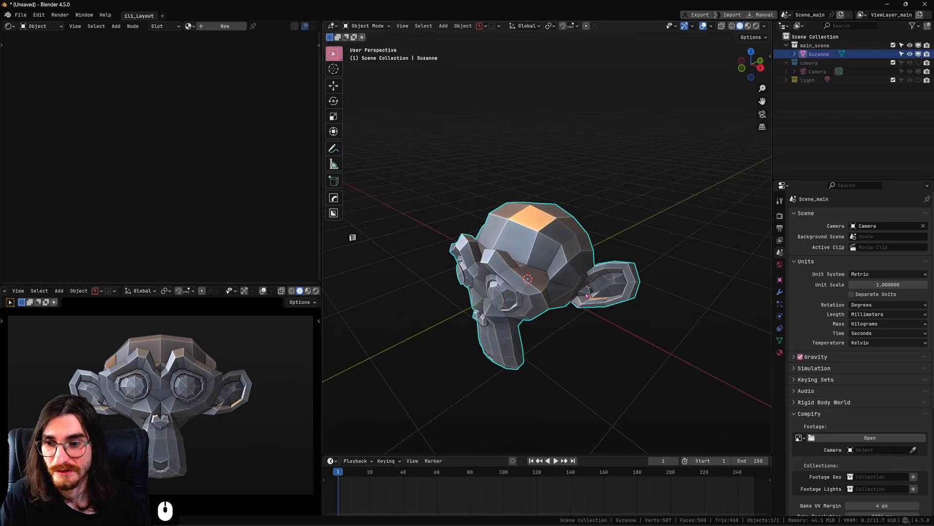
middle_drag(578, 288, 578, 293)
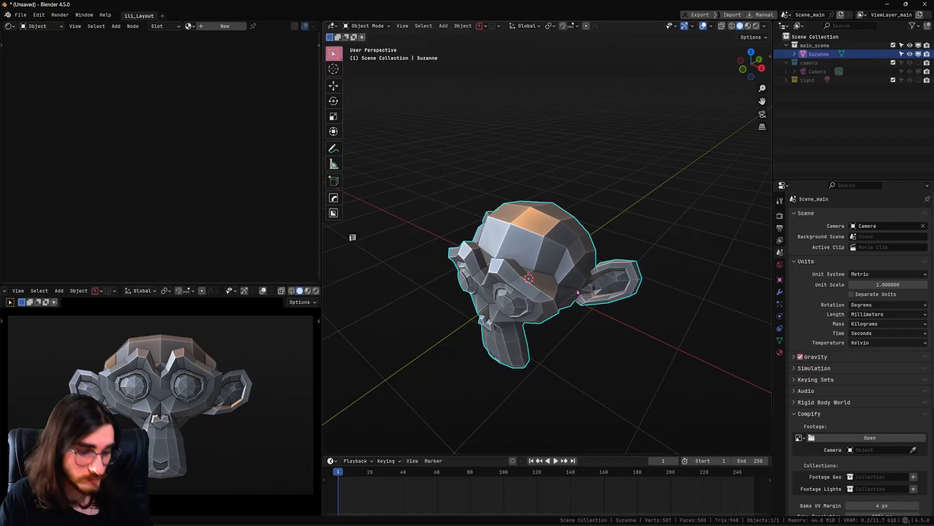
key(Tab)
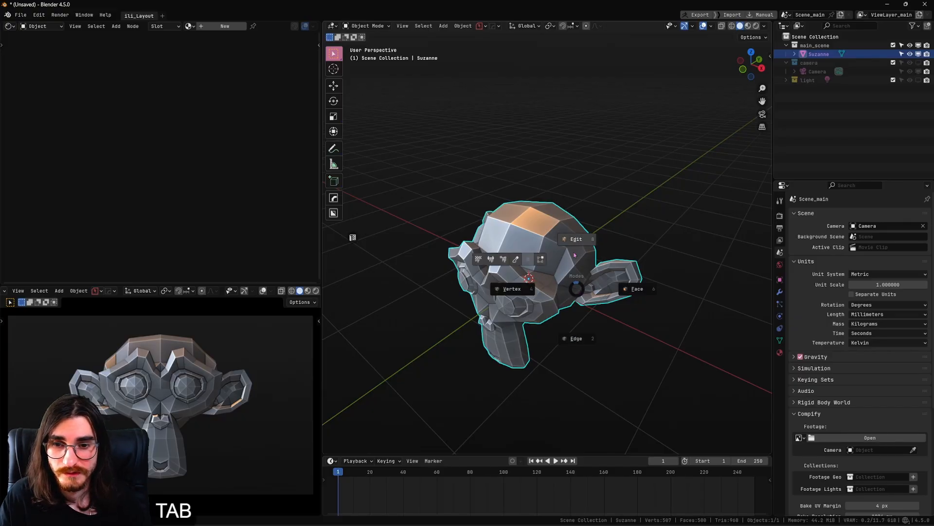
click(576, 283)
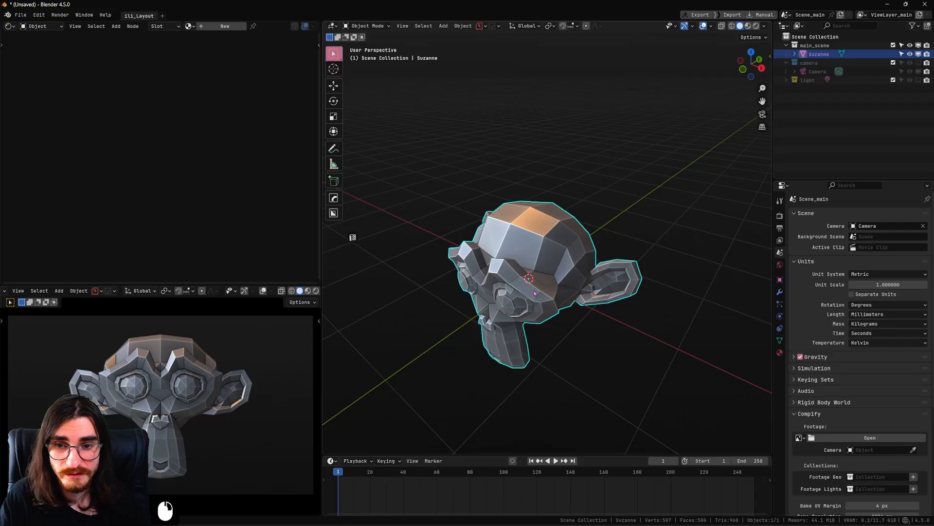
middle_drag(595, 276, 553, 271)
key(Tab)
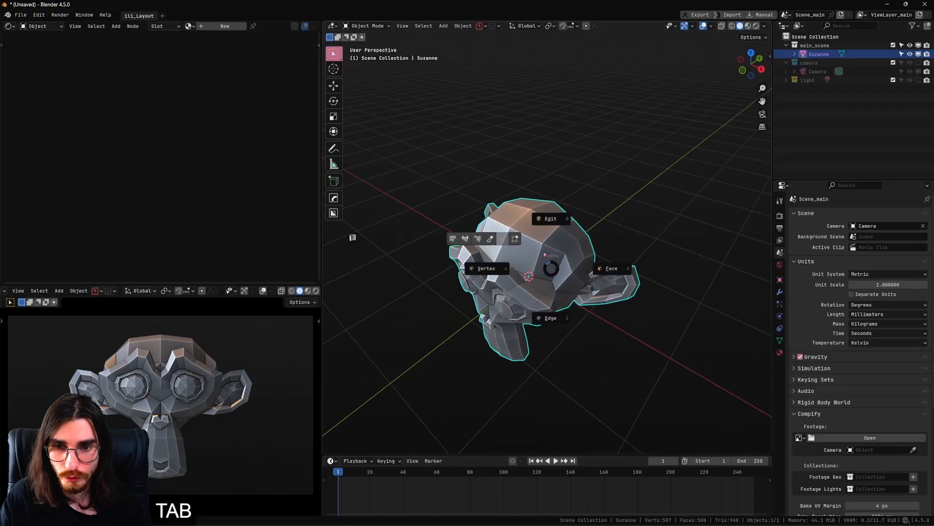
click(556, 254)
Step: Enter Edit Mode on Suzanne, switch to edge selection and select the shortest edge path across the side of the head
key(Tab)
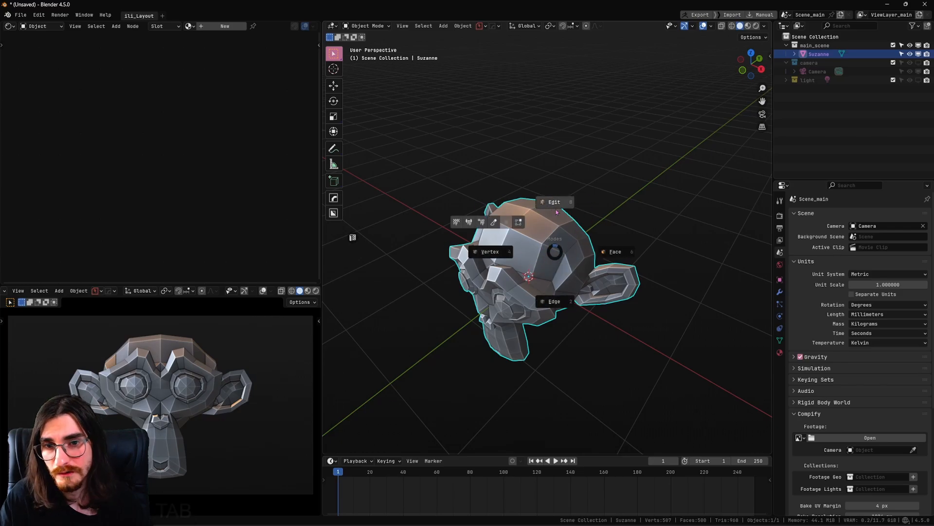
click(538, 227)
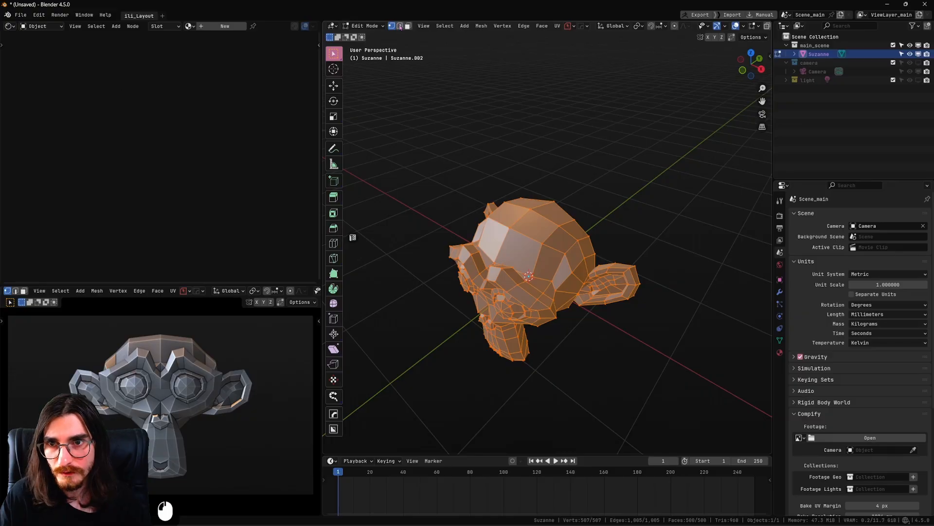
key(2)
click(536, 235)
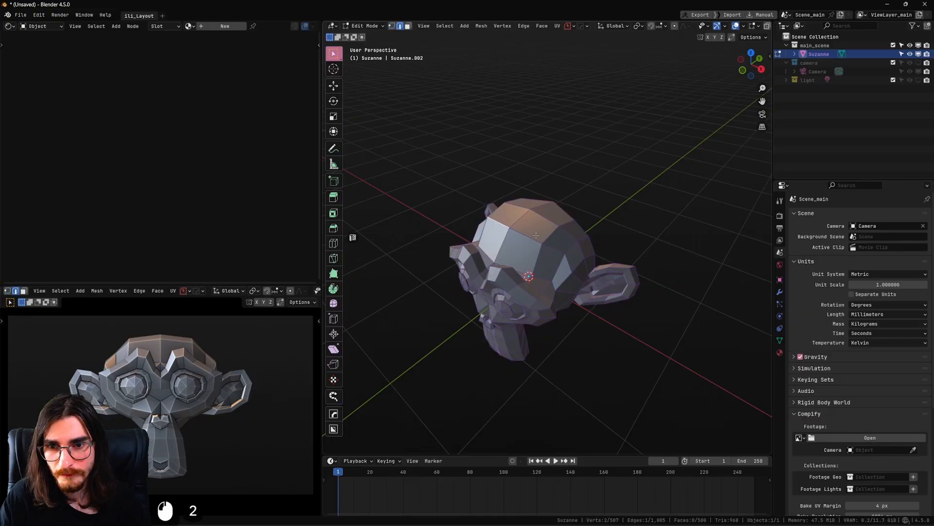
ctrl+click(573, 265)
middle_drag(546, 262, 576, 257)
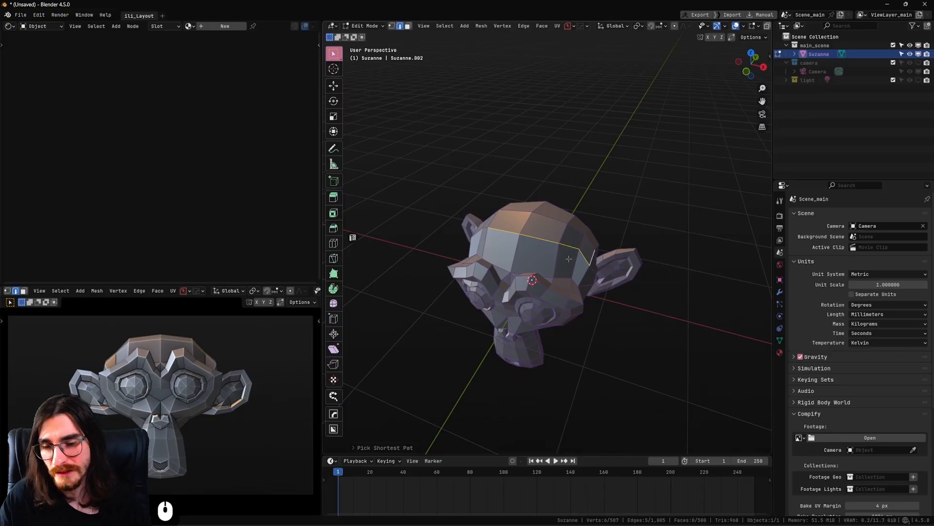
Step: Mark the selected edge path on Suzanne's head as a seam and clear that seam again
middle_drag(569, 258, 550, 257)
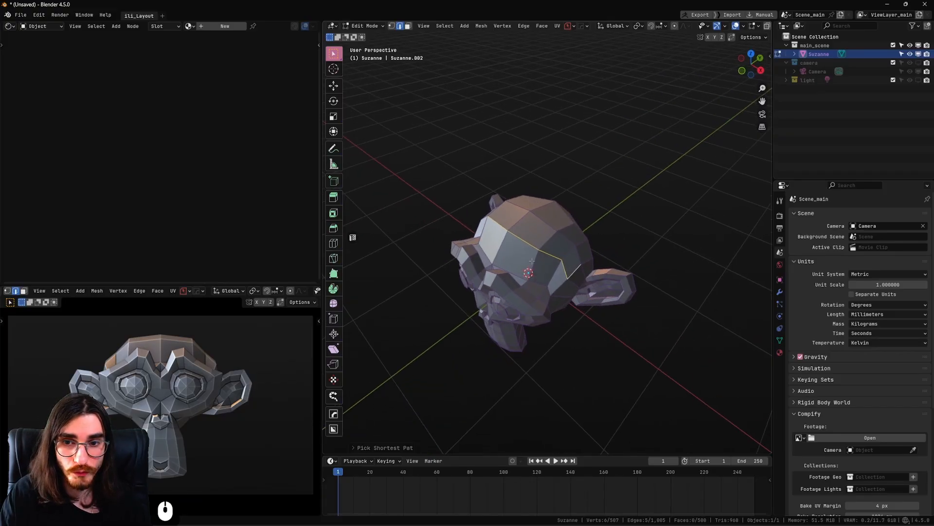
key(u)
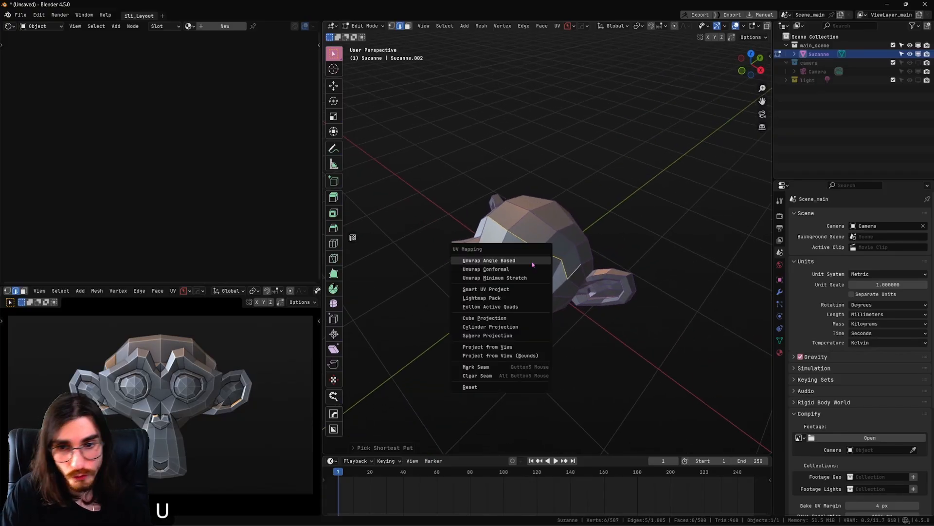
click(488, 368)
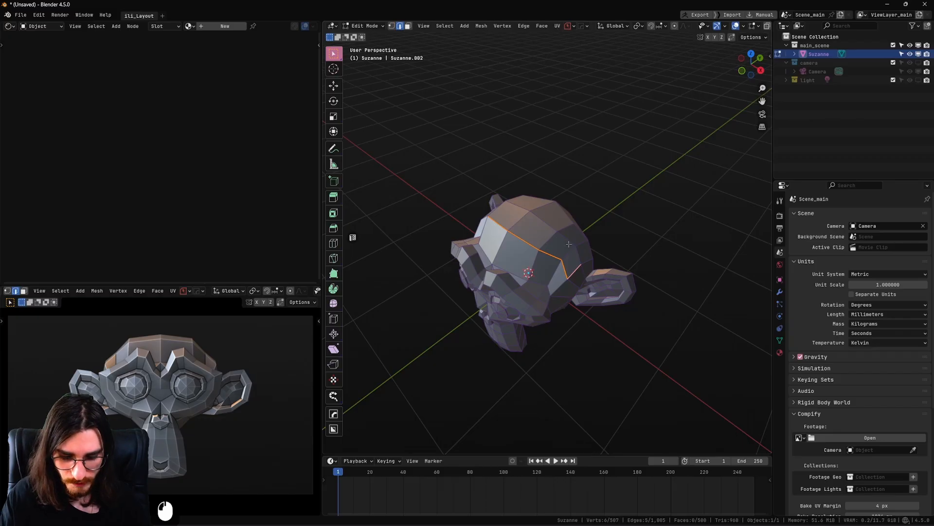
key(u)
click(528, 256)
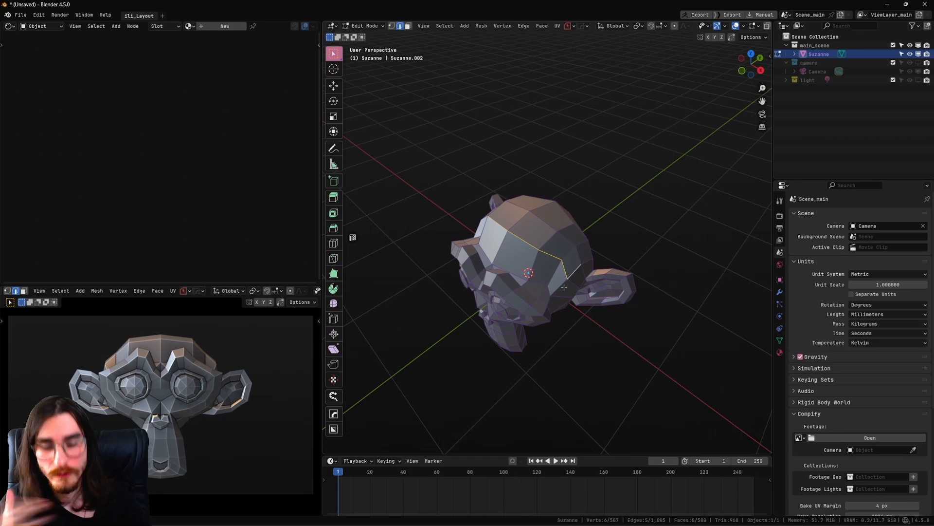
key(u)
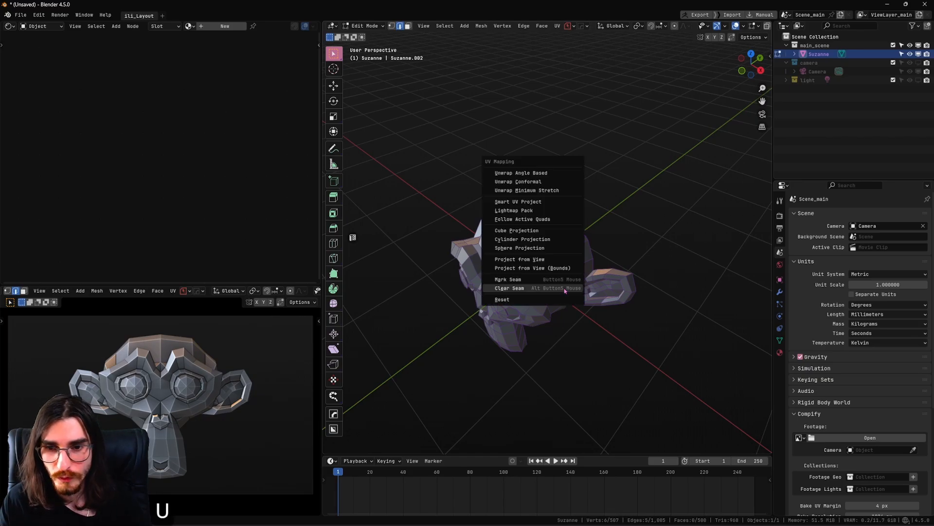
click(534, 284)
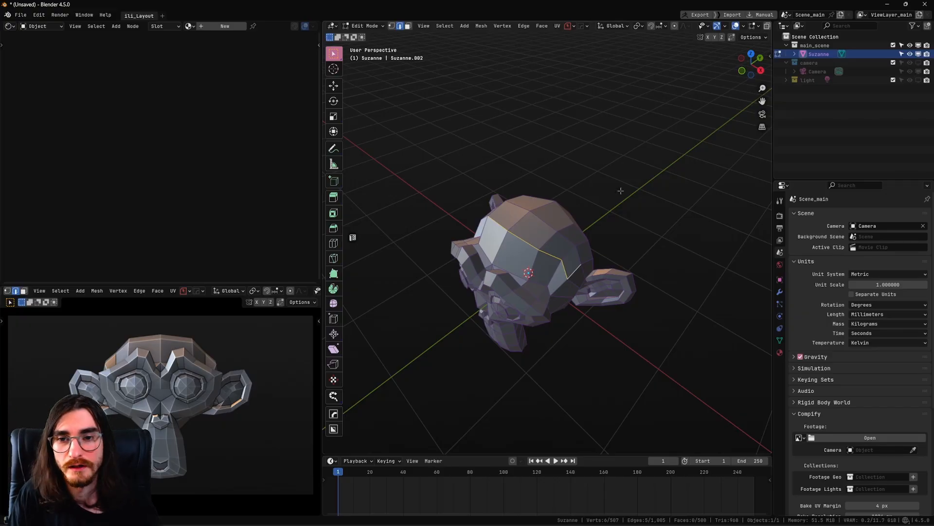
Step: Remove the existing shortcut from the Mark Seam command and assign Button5 Mouse to it anew
key(u)
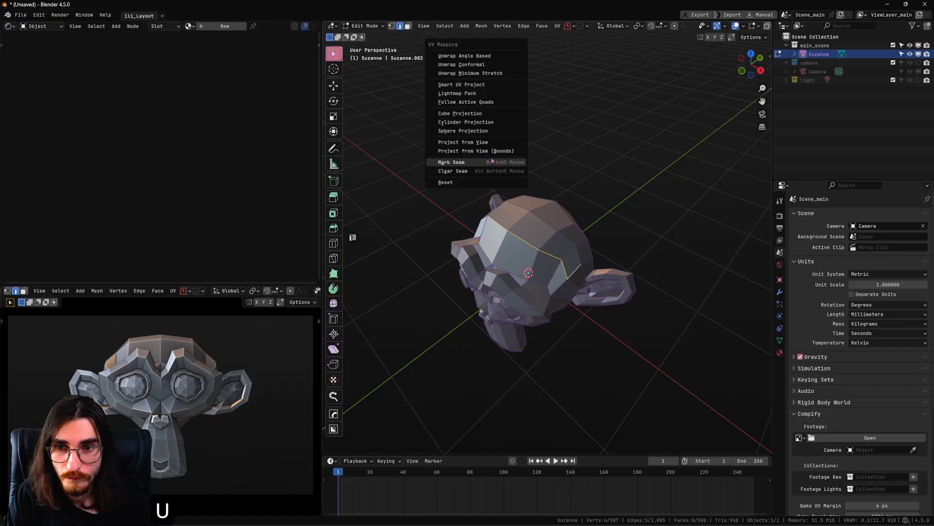
right_click(494, 165)
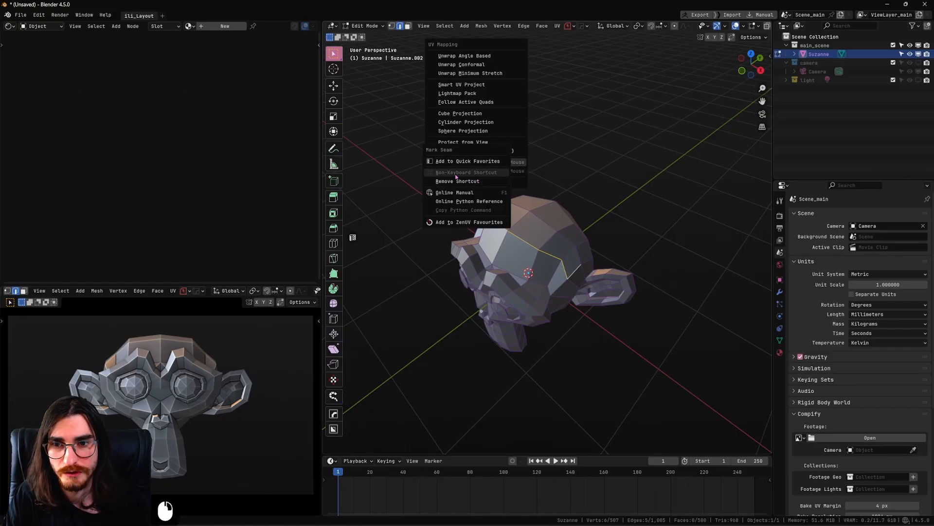
click(471, 181)
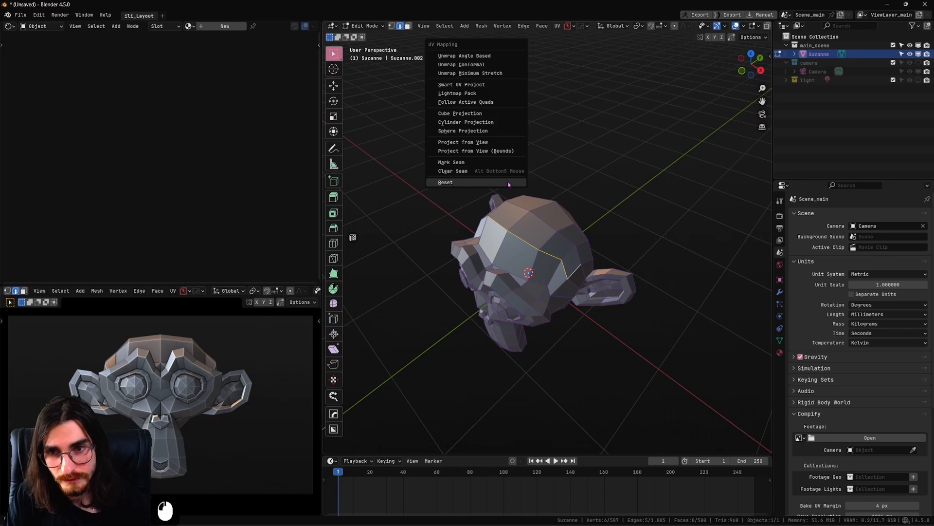
right_click(494, 232)
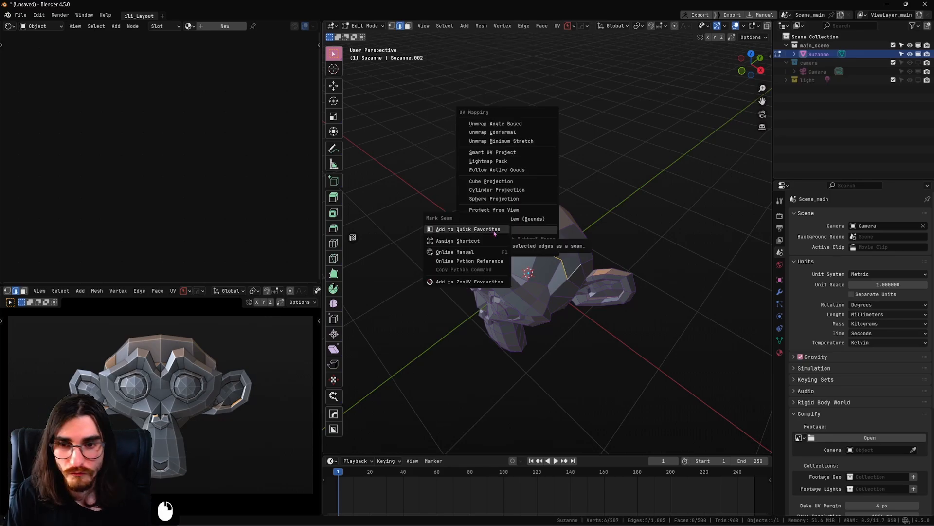
click(471, 241)
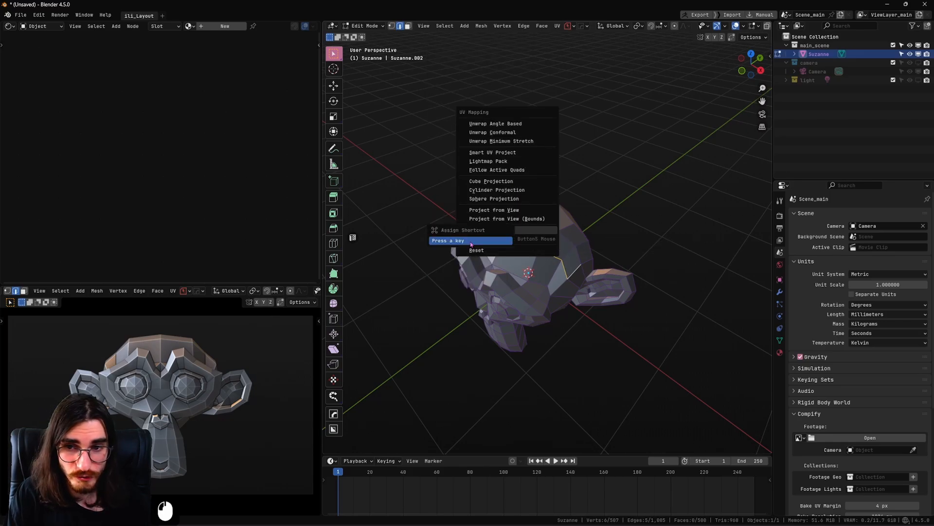
key(Button5)
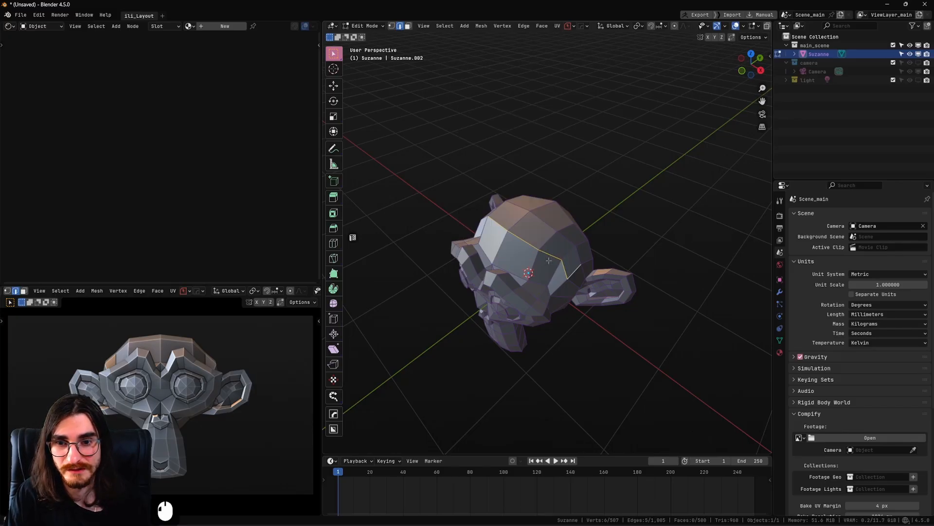
Step: Test the assigned seam shortcuts by marking and clearing a seam on the selected edge path
key(Button5)
middle_drag(538, 258, 546, 167)
alt+click(594, 274)
middle_drag(585, 254, 583, 243)
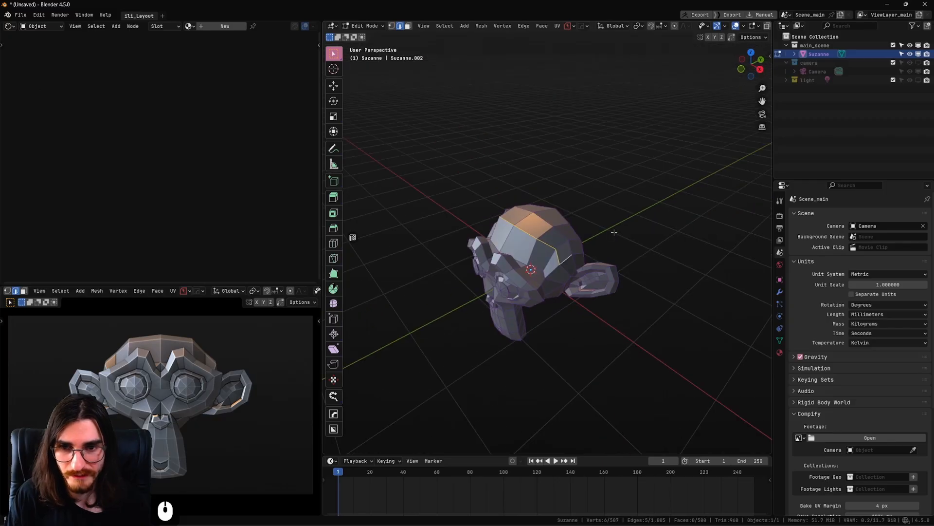
Step: Examine the selected edge path on Suzanne's head by repeatedly framing the selection and pulling back out
key(KP_Decimal)
scroll(536, 262, down, 10)
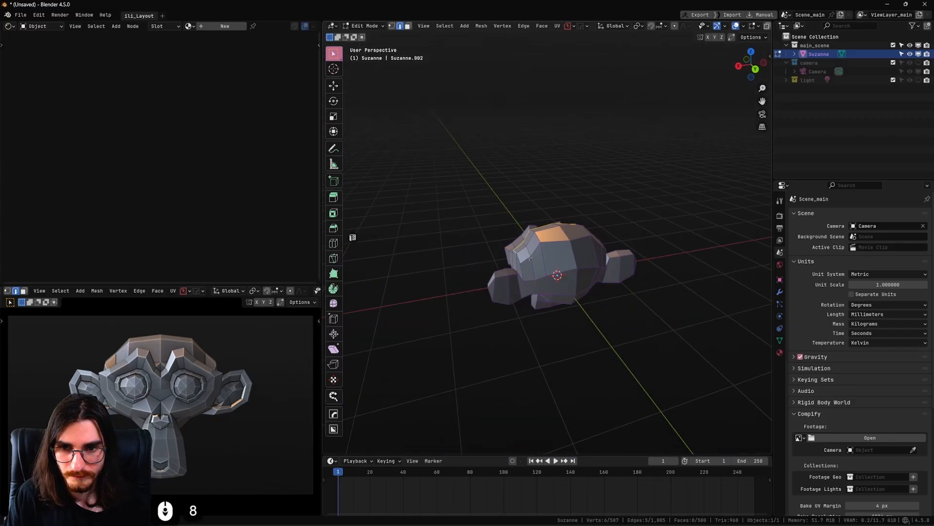
key(KP_Decimal)
scroll(617, 262, down, 12)
key(KP_Decimal)
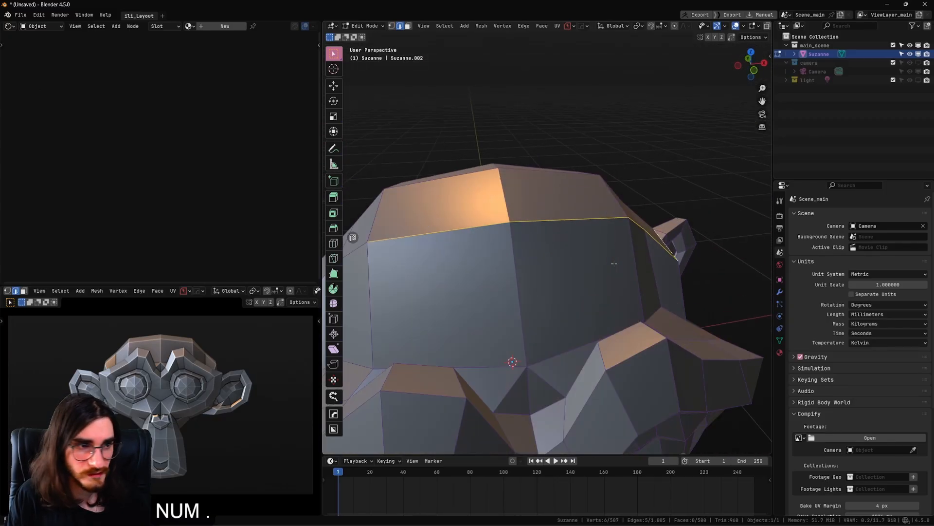
scroll(617, 262, down, 6)
key(KP_Decimal)
middle_drag(618, 258, 625, 245)
scroll(618, 244, down, 10)
key(KP_Decimal)
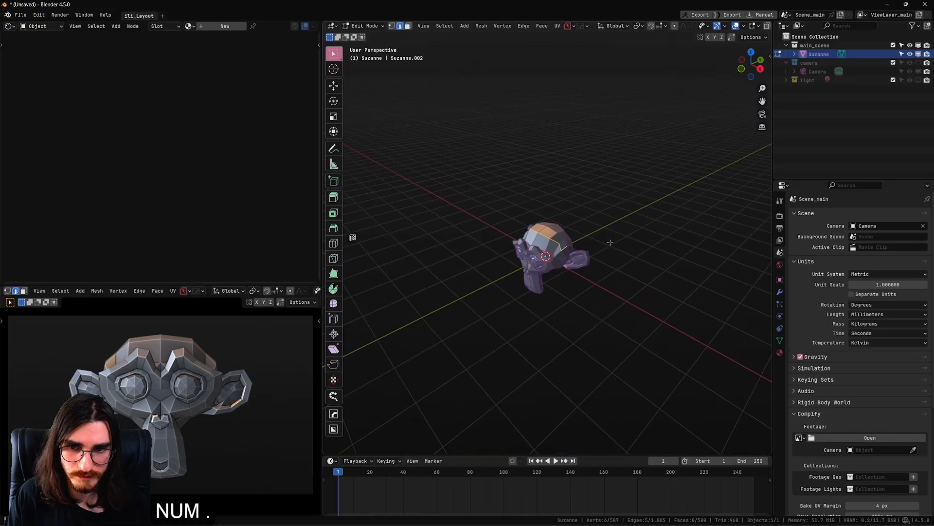
scroll(610, 242, down, 7)
key(KP_Decimal)
scroll(609, 243, down, 6)
key(KP_Decimal)
scroll(609, 242, down, 7)
key(KP_Decimal)
scroll(609, 243, down, 7)
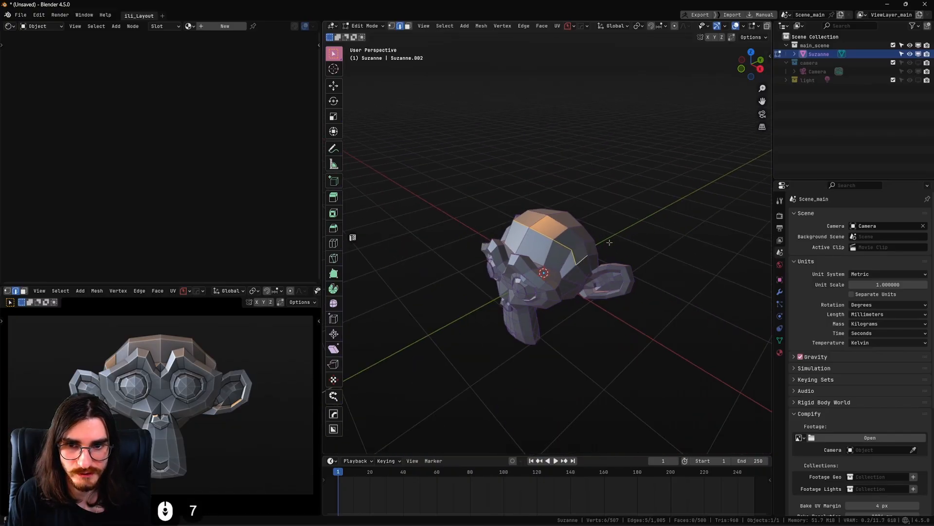
key(KP_Decimal)
scroll(610, 242, down, 6)
key(KP_Decimal)
scroll(610, 242, down, 5)
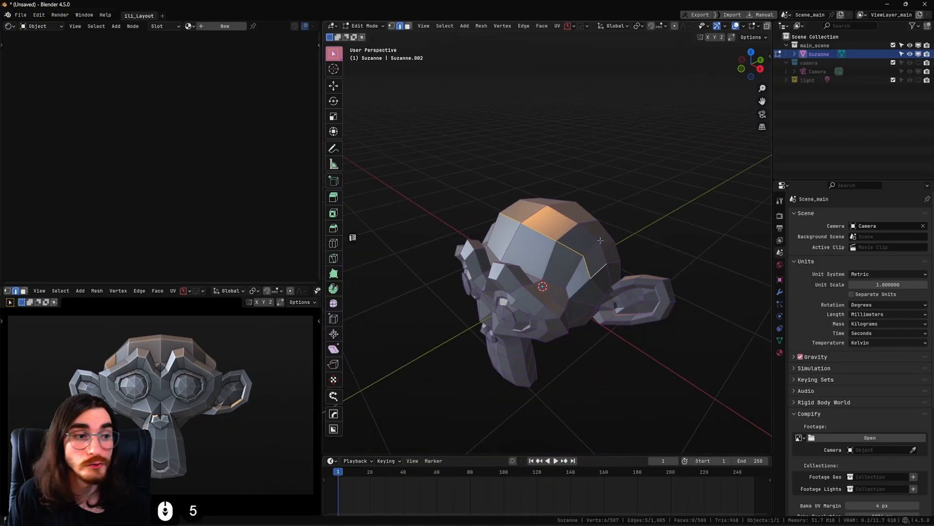
key(KP_Decimal)
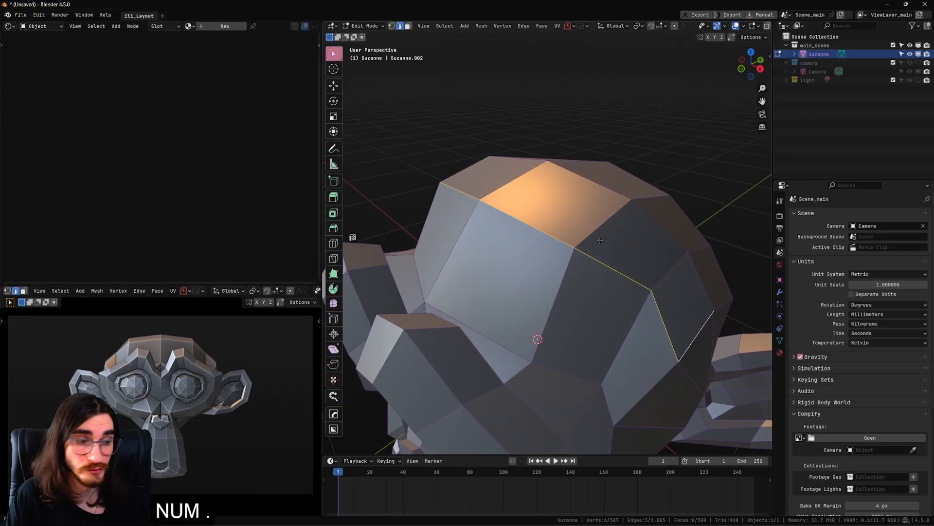
scroll(600, 241, down, 5)
key(ctrl+e)
middle_drag(600, 240, 565, 287)
scroll(565, 287, down, 2)
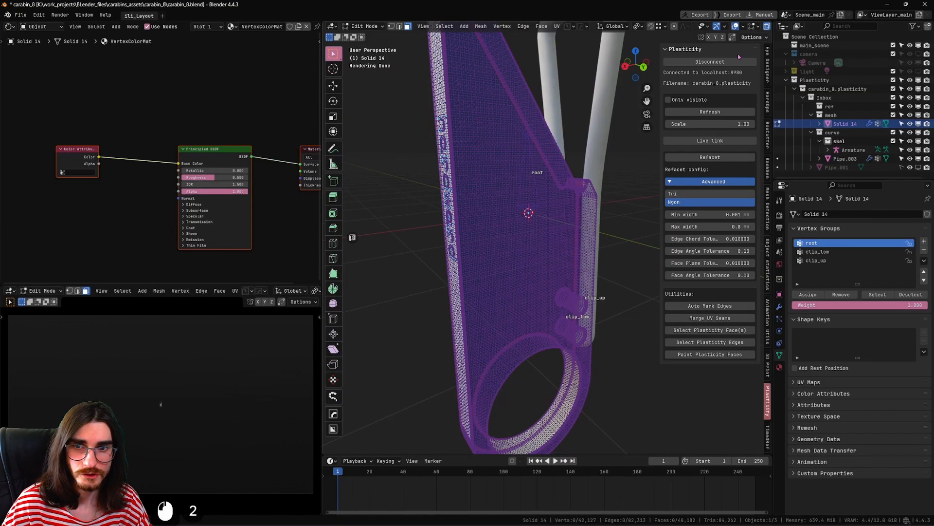
Step: Select the Plasticity boundary edges of the plate's front face from one polygon, switch to edge selection and clear the selection
click(767, 27)
click(524, 223)
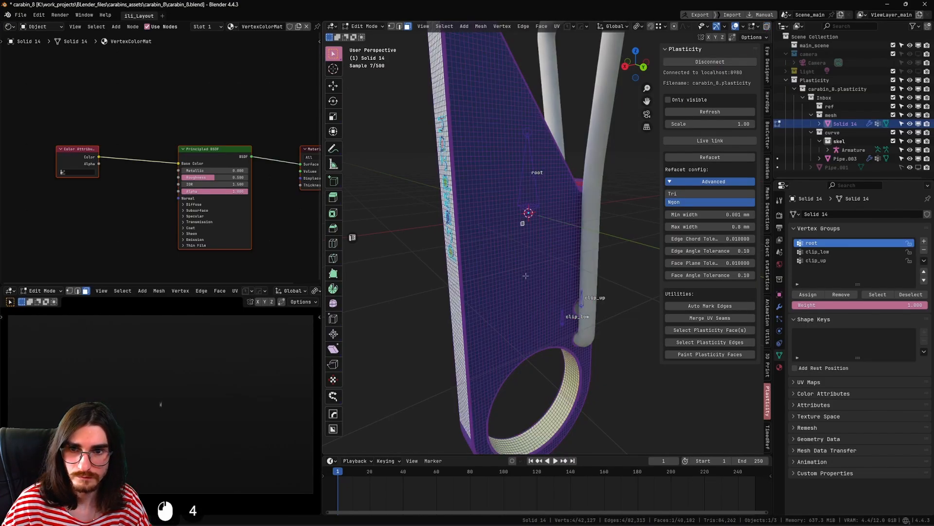
click(710, 342)
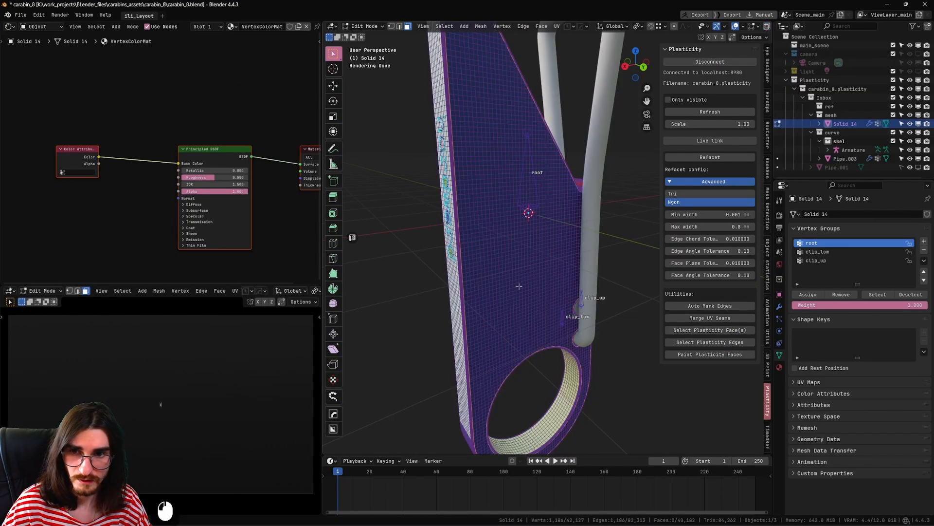
key(2)
click(624, 308)
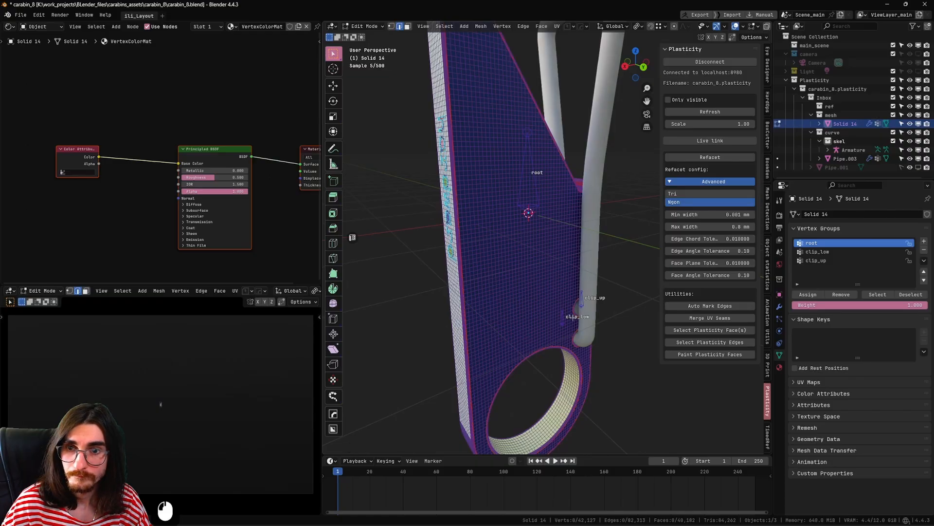
middle_drag(515, 313, 496, 294)
scroll(532, 296, up, 2)
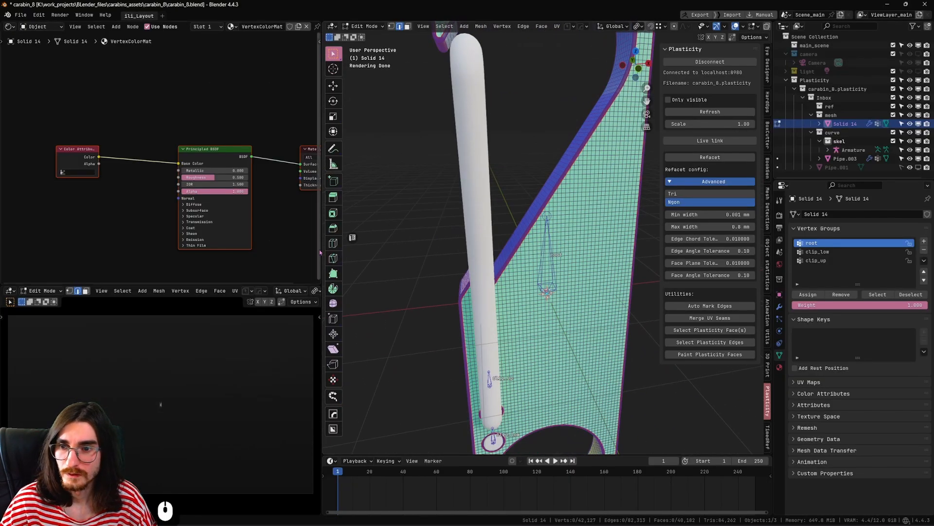
Step: Open a UV editor beside the 3D viewport and resize both areas so the whole carabiner fits in view
click(352, 239)
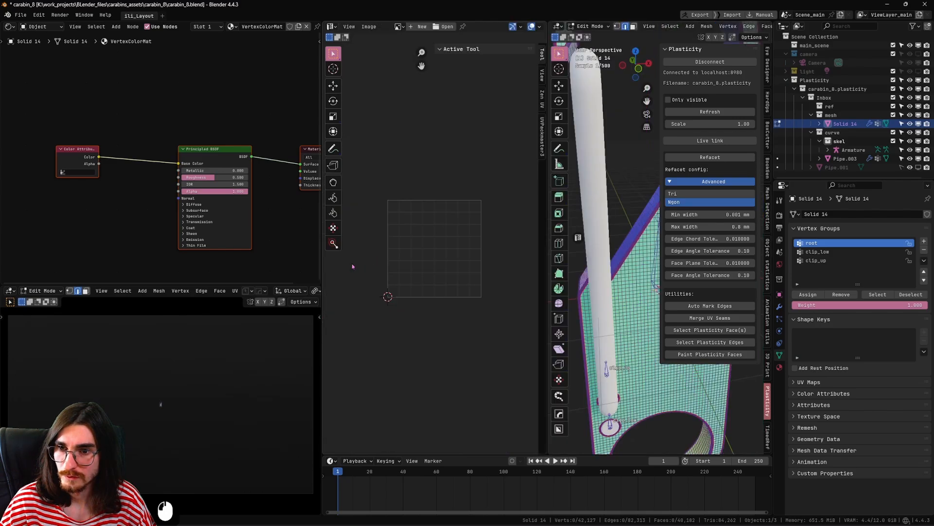
drag(319, 259, 135, 263)
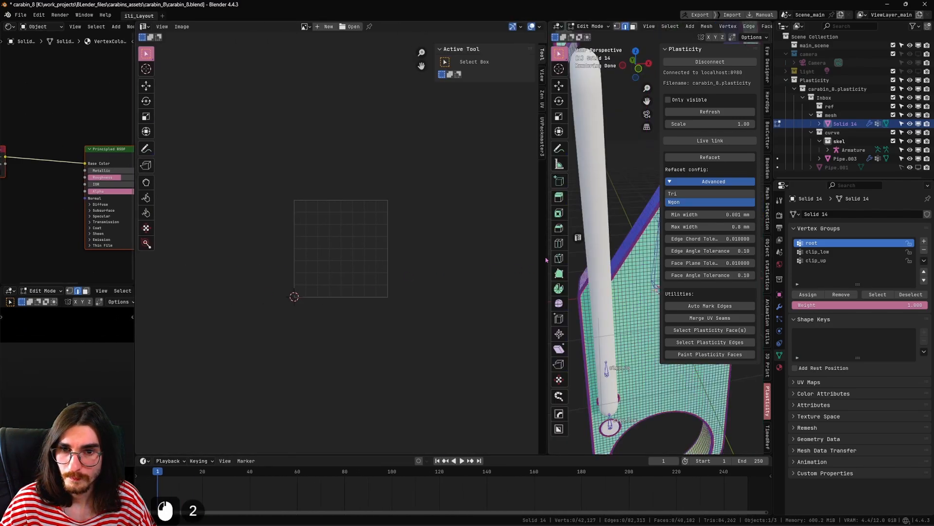
drag(546, 260, 396, 260)
key(Home)
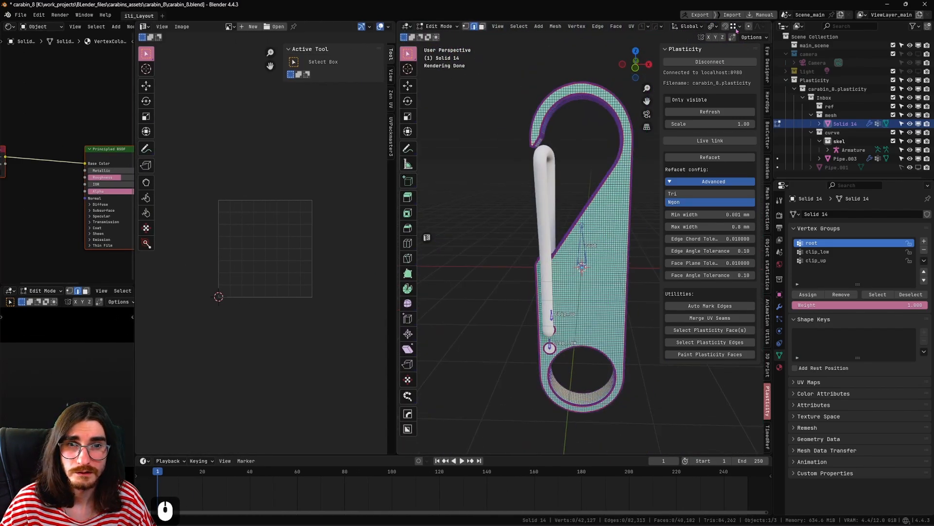
Step: Switch the viewport to solid shading and select a single edge along the plate's slanted inner border
scroll(737, 30, down, 5)
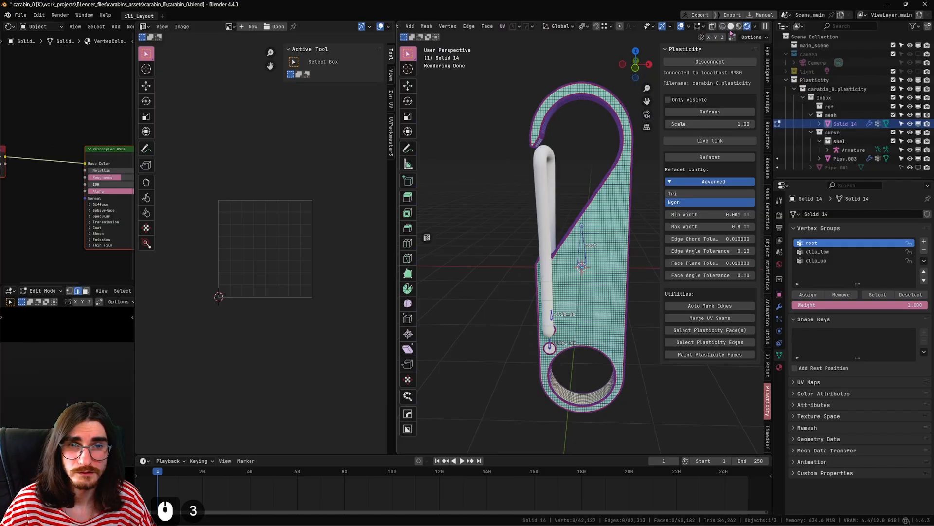
click(731, 28)
scroll(587, 192, up, 3)
click(589, 189)
scroll(591, 193, up, 3)
mouse_move(605, 210)
shift+middle_down()
mouse_move(614, 269)
mouse_move(541, 219)
shift+middle_up()
scroll(614, 269, up, 3)
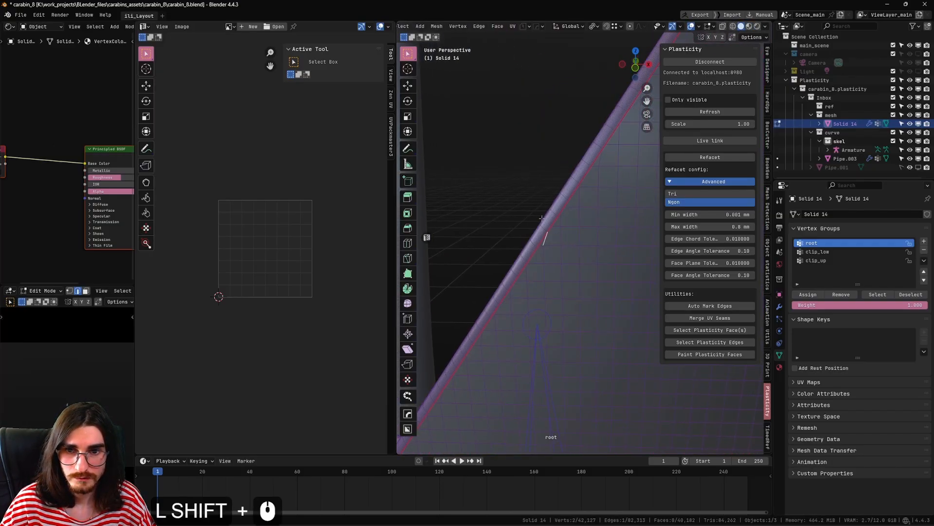
Step: Clear the edge selection and pick a single edge of the engraved letter h on the carabiner's narrow side
click(503, 163)
scroll(502, 163, down, 11)
shift+middle_drag(653, 235, 548, 262)
double_click(624, 217)
scroll(624, 218, up, 2)
scroll(565, 210, up, 3)
scroll(549, 262, up, 2)
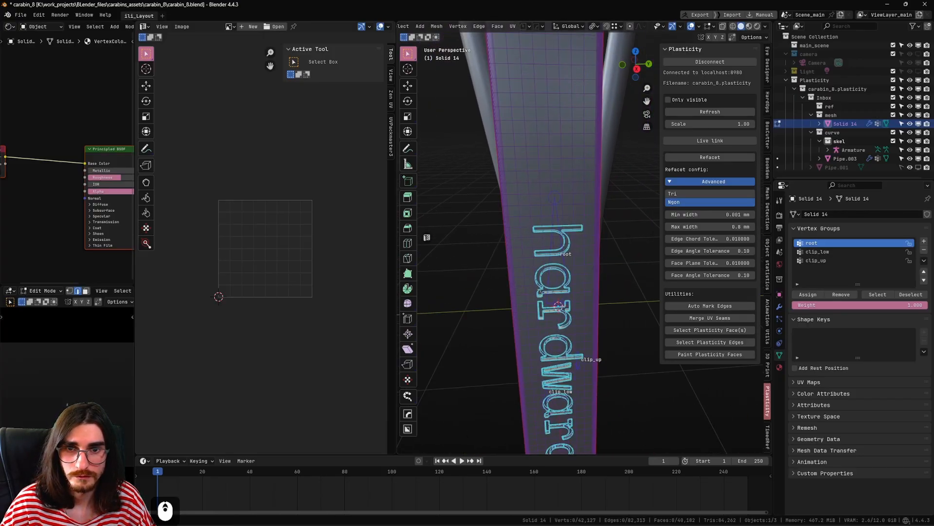
scroll(569, 236, up, 3)
scroll(573, 235, up, 5)
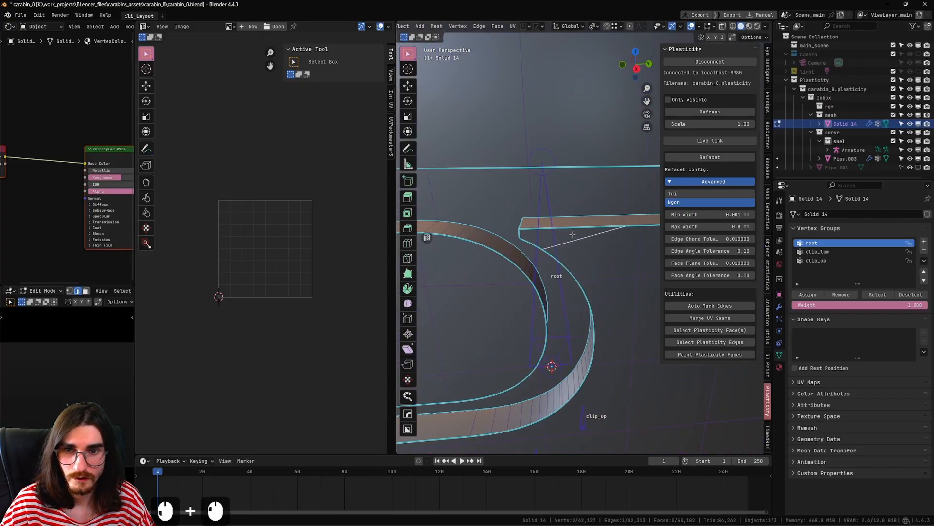
Step: Extend the selection to all edges with similar sharpness across the engraved lettering
scroll(596, 230, down, 1)
middle_drag(595, 230, 591, 226)
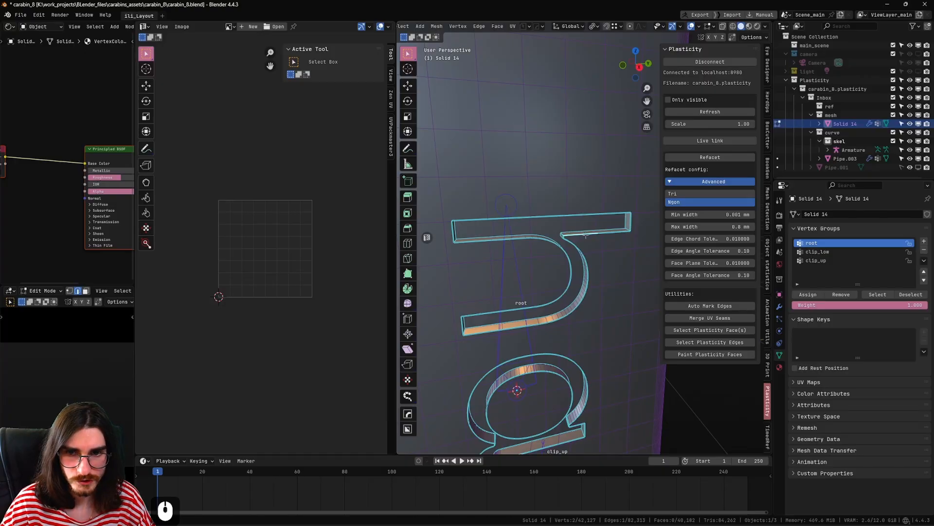
scroll(584, 235, down, 2)
key(shift+g)
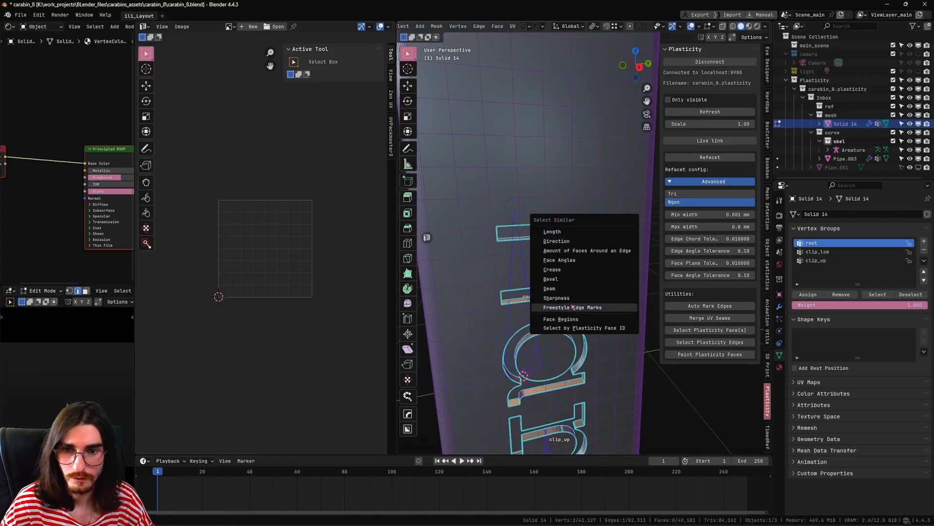
click(556, 298)
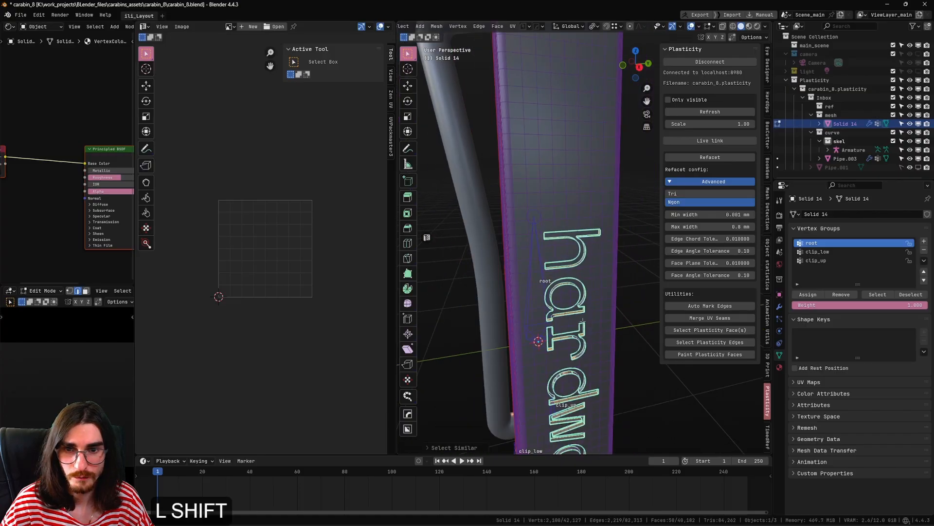
shift+middle_drag(583, 321, 591, 267)
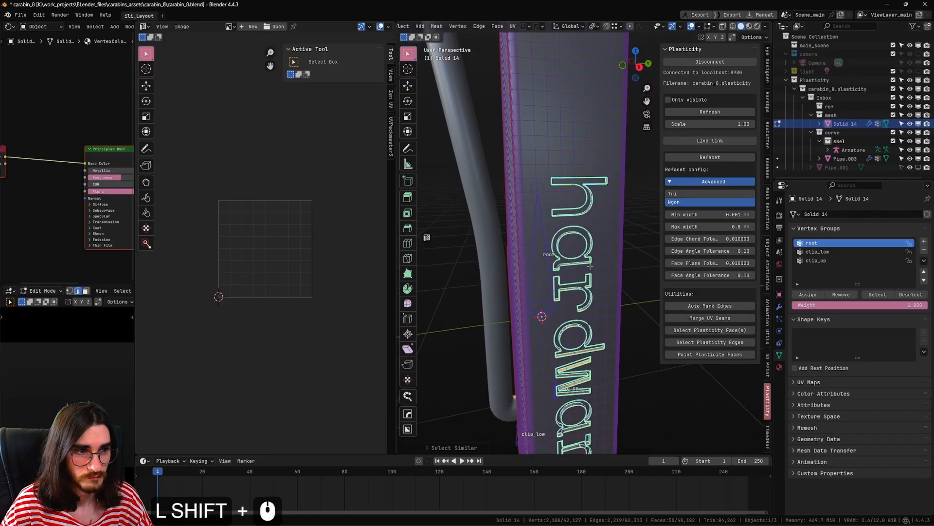
Step: Mark the selected edges of the engraved lettering as seams and clear the selection
right_click(590, 267)
click(590, 266)
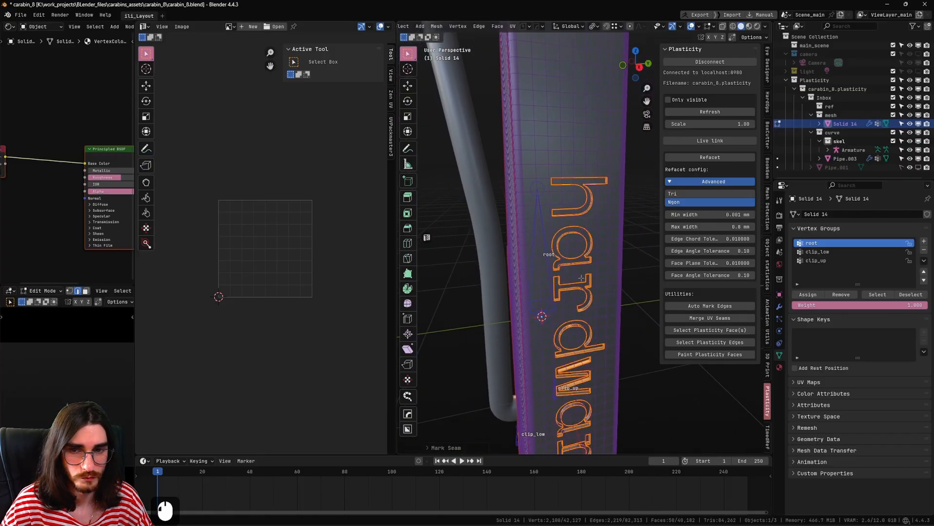
shift+middle_drag(581, 277, 587, 214)
middle_drag(602, 304, 626, 306)
scroll(625, 306, down, 2)
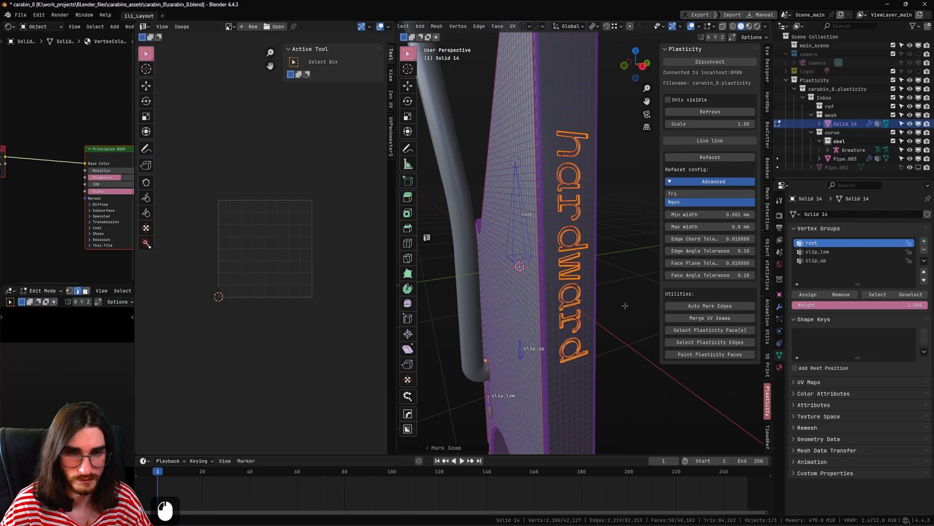
click(625, 305)
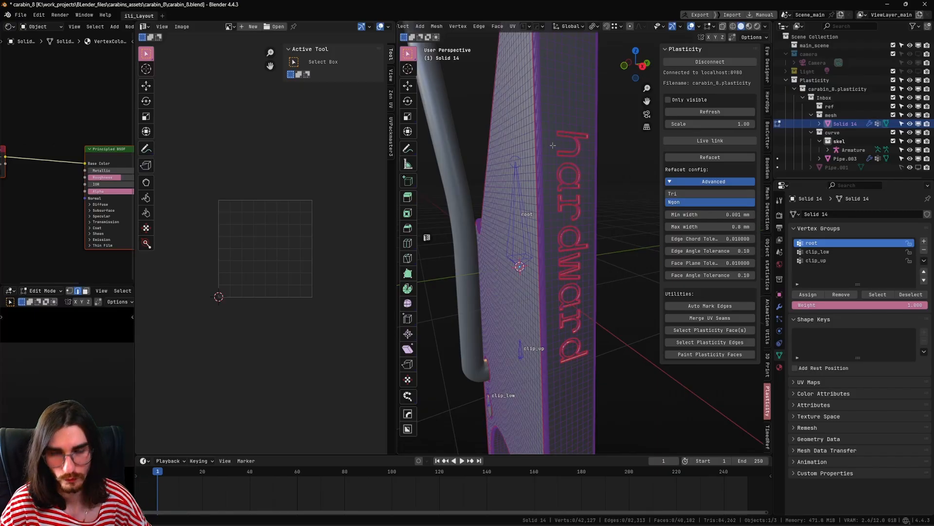
Step: Switch mesh editing from the carabiner plate to the wire clip, using edge selection
scroll(552, 145, up, 5)
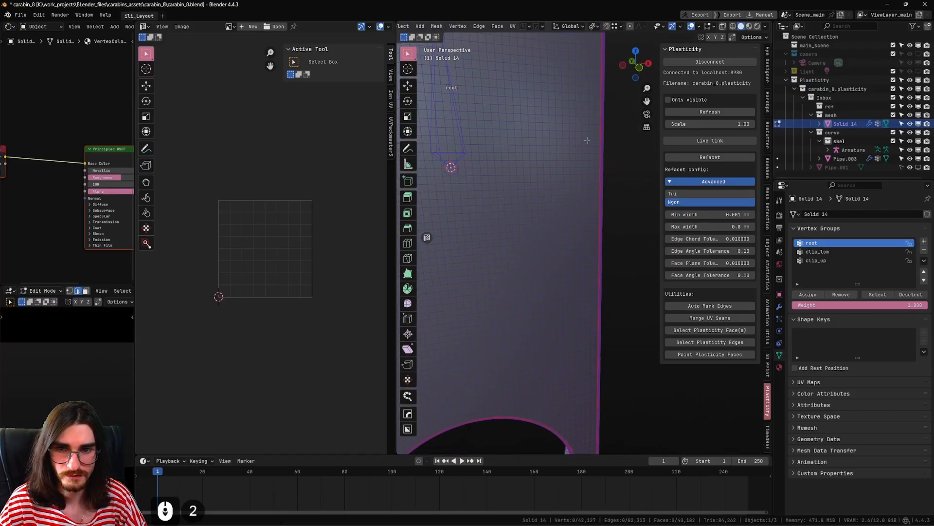
shift+middle_drag(588, 140, 561, 311)
key(Tab)
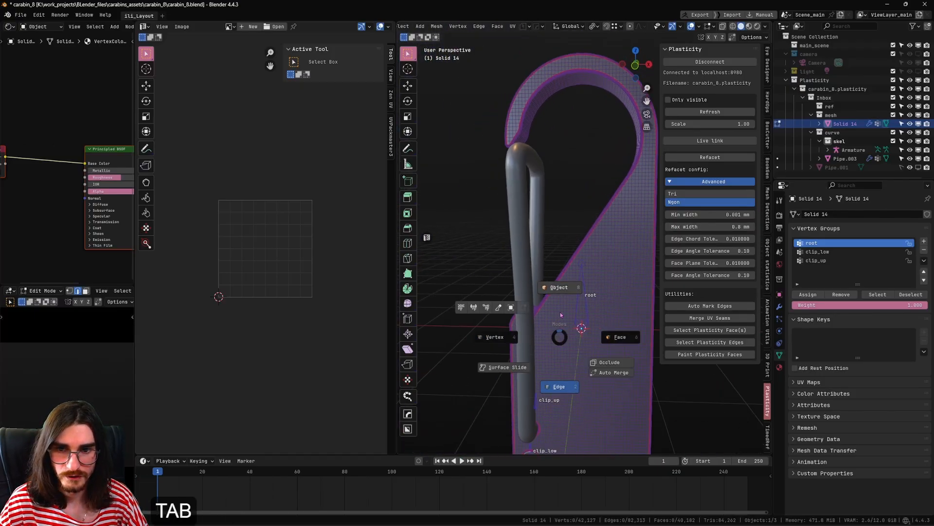
click(529, 385)
key(2)
shift+middle_drag(530, 387, 573, 263)
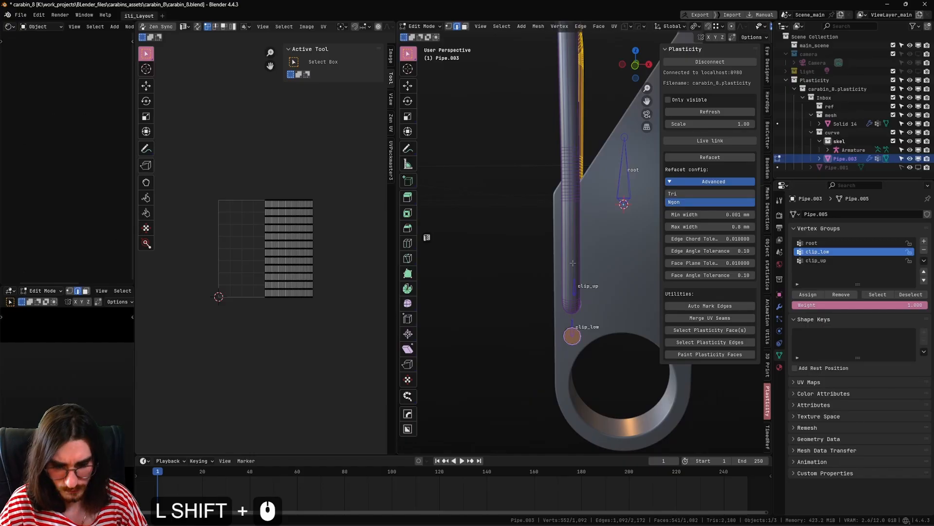
Step: Isolate the clip, select its end-cap edges by similar sharpness, and mark them as seams
key(slash)
key(shift+g)
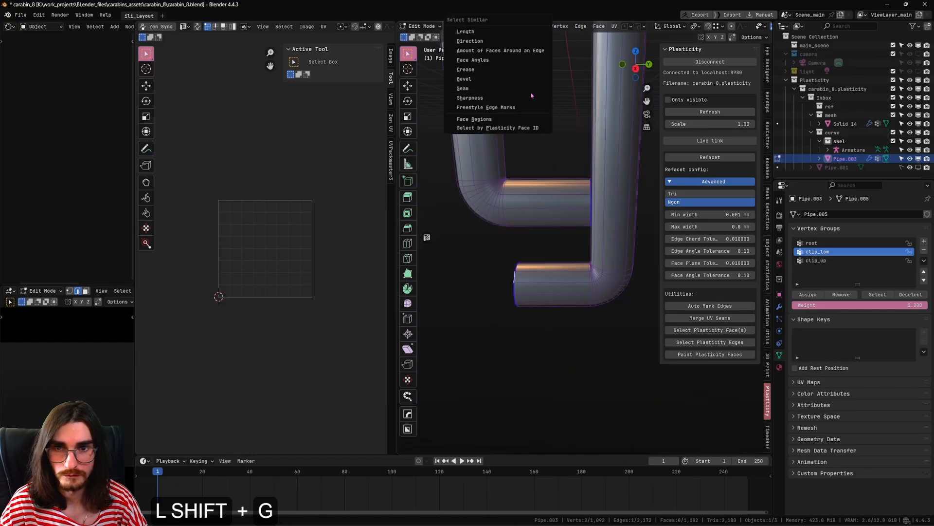
click(502, 98)
key(ctrl+e)
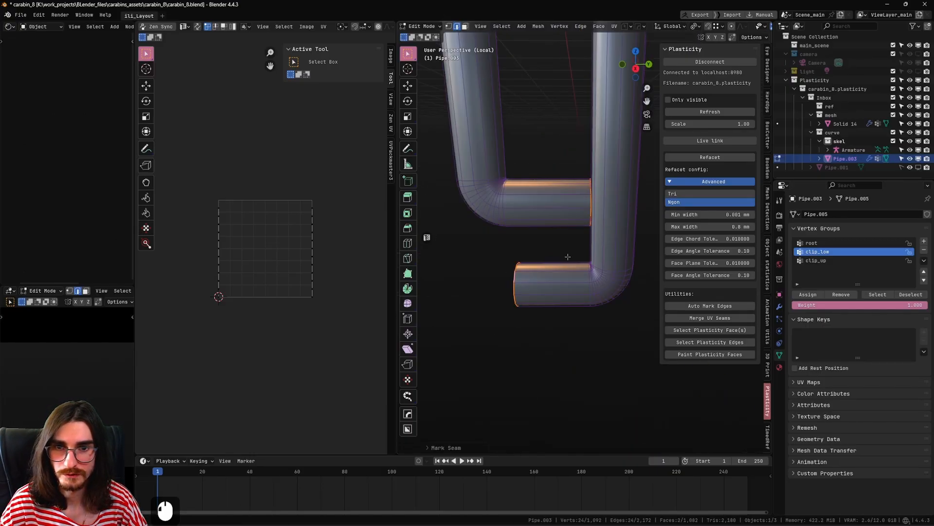
shift+middle_drag(542, 251, 511, 314)
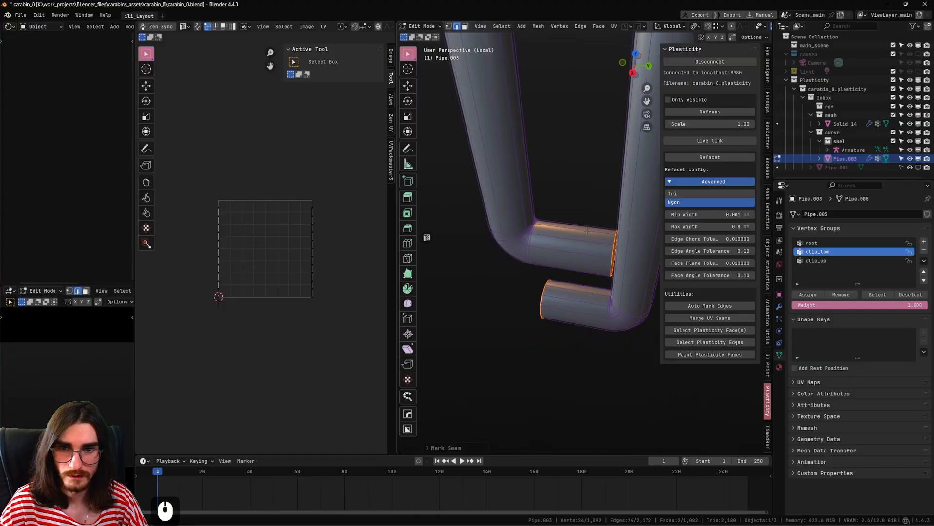
Step: Select the lengthwise edge loop along the inner side of the clip and mark it as a seam
click(573, 231)
alt+click(573, 231)
scroll(573, 238, down, 4)
middle_drag(573, 246, 644, 221)
key(ctrl+e)
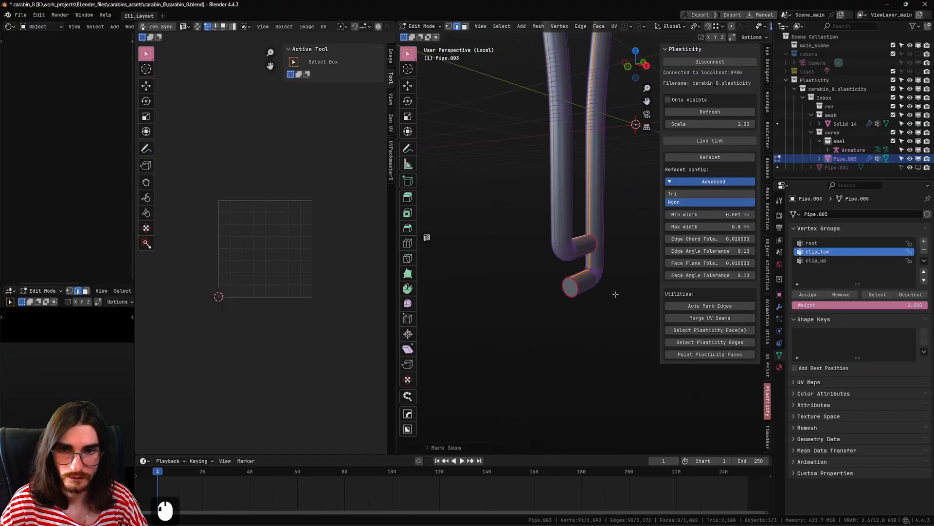
scroll(612, 294, up, 4)
scroll(629, 360, down, 5)
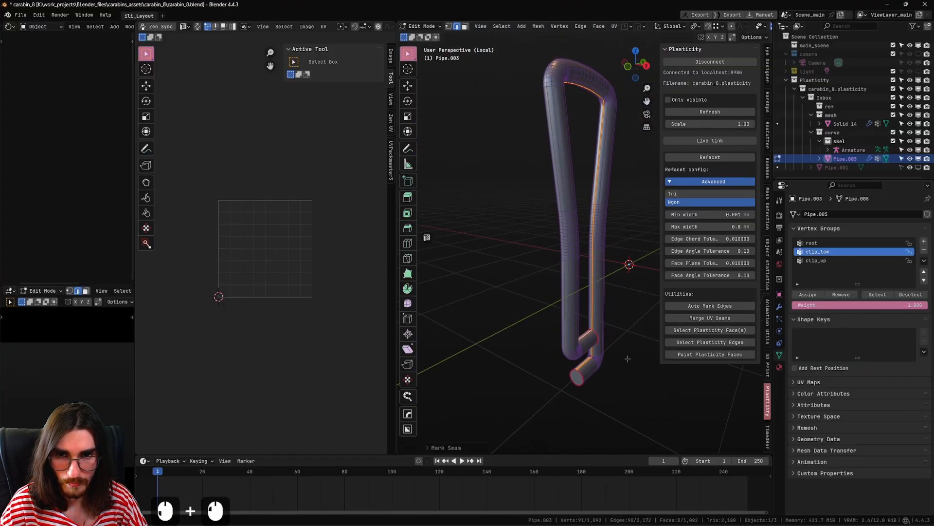
Step: Leave the isolated view and enter edit mode on the clip and the plate together
middle_drag(630, 360, 596, 314)
key(KP_Divide)
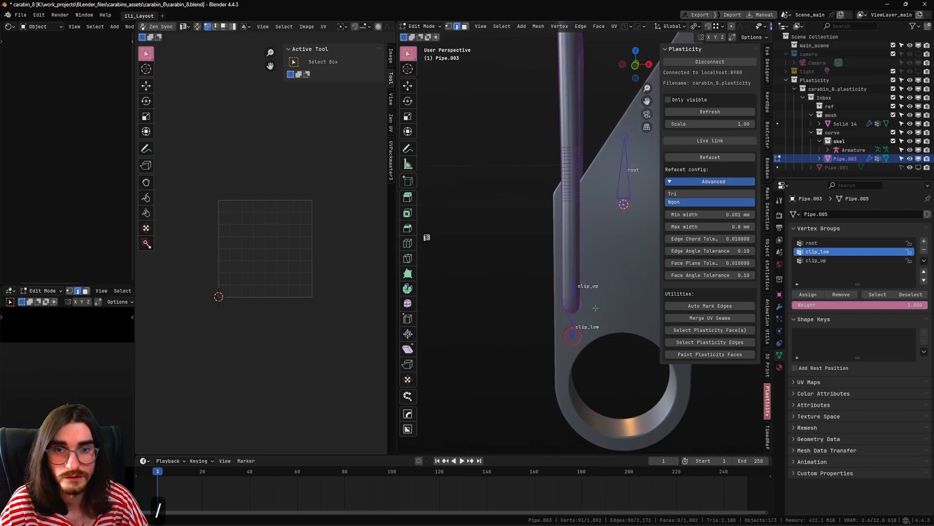
key(Tab)
scroll(607, 277, down, 3)
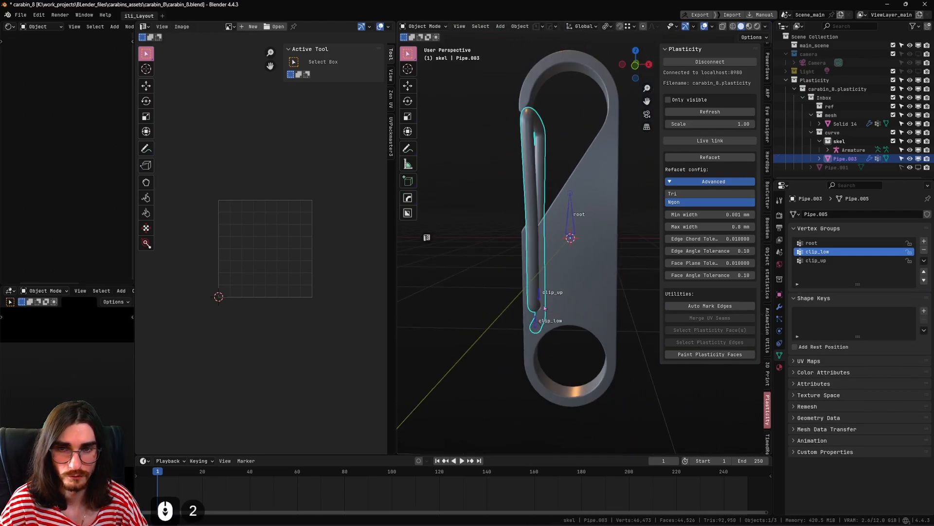
shift+middle_drag(607, 277, 529, 288)
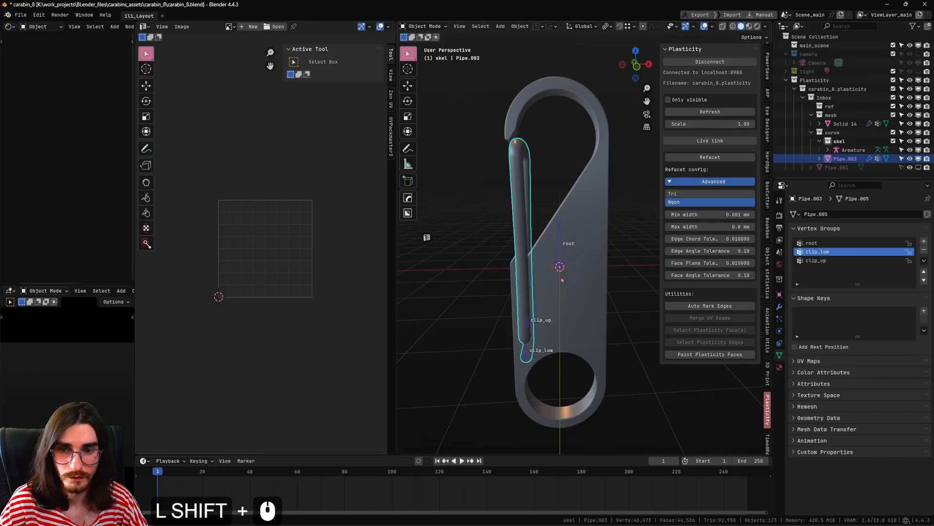
shift+click(586, 283)
key(Tab)
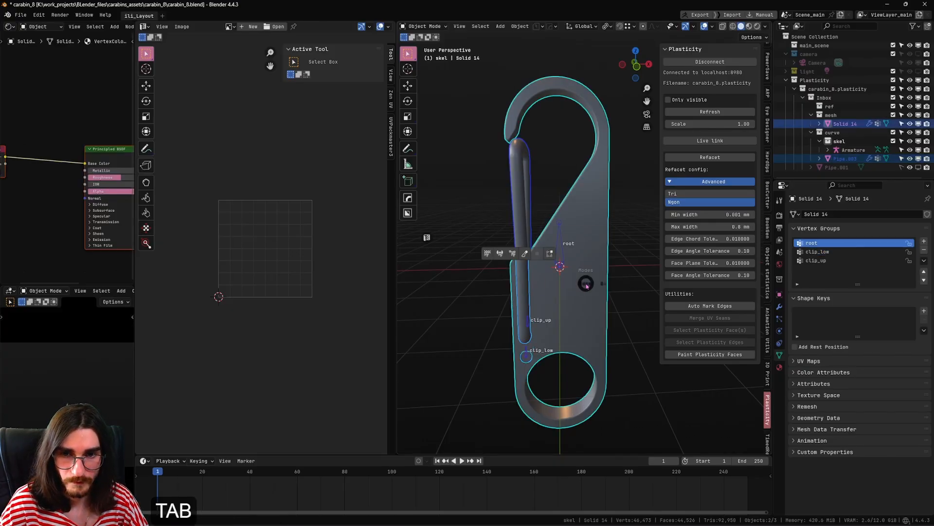
click(628, 248)
shift+middle_drag(628, 248, 583, 260)
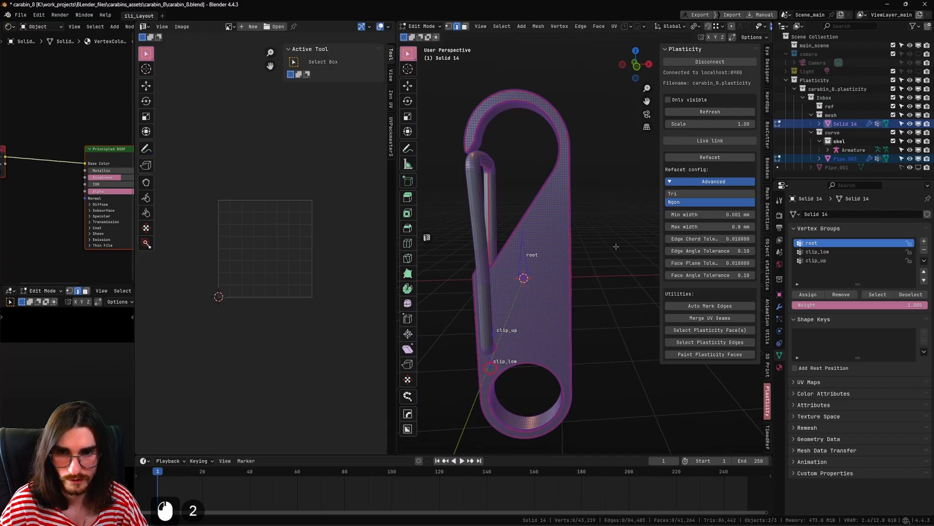
Step: Unwrap both carabiner parts along their seams with Zen Unwrap and check the UV layout
key(alt+c)
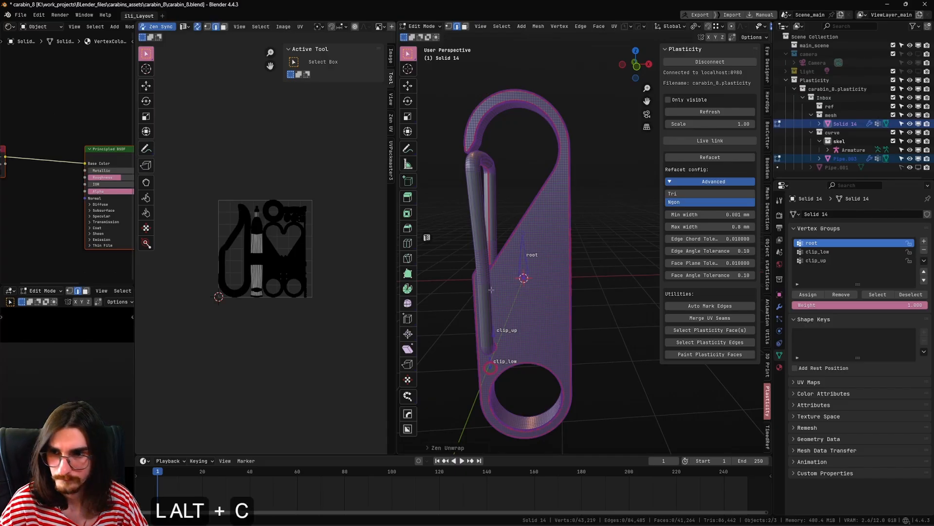
scroll(249, 320, up, 3)
shift+middle_drag(249, 320, 249, 325)
shift+scroll(307, 333, up, 2)
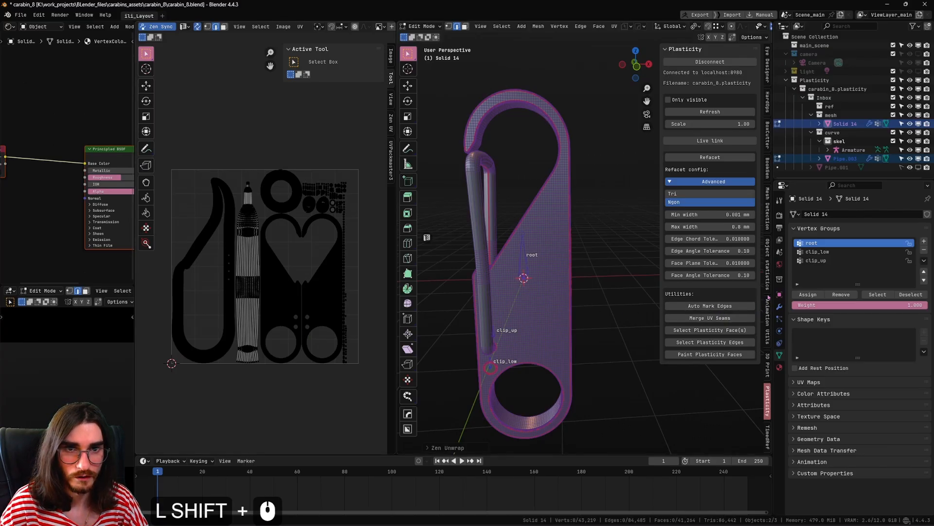
Step: Show the Zen UV add-on's Unwrap tools beside the model
scroll(769, 302, up, 10)
click(767, 190)
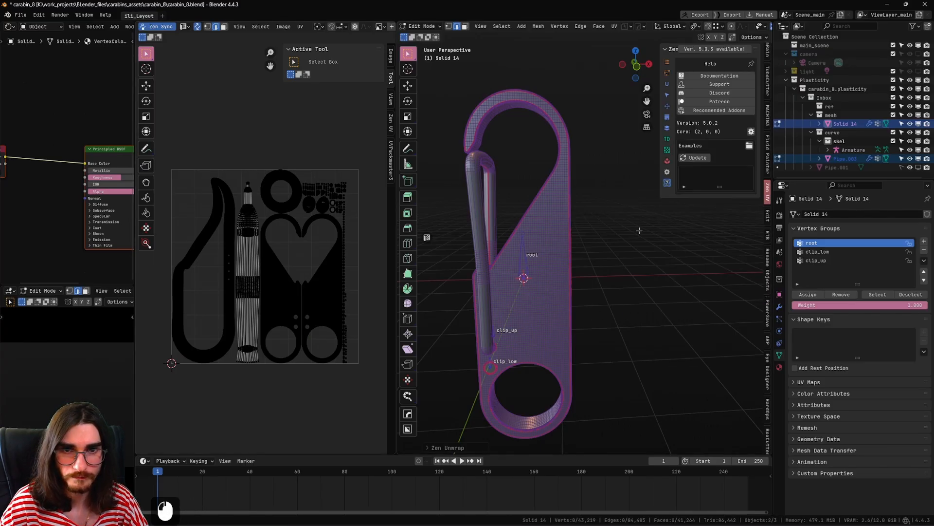
shift+middle_drag(543, 254, 568, 253)
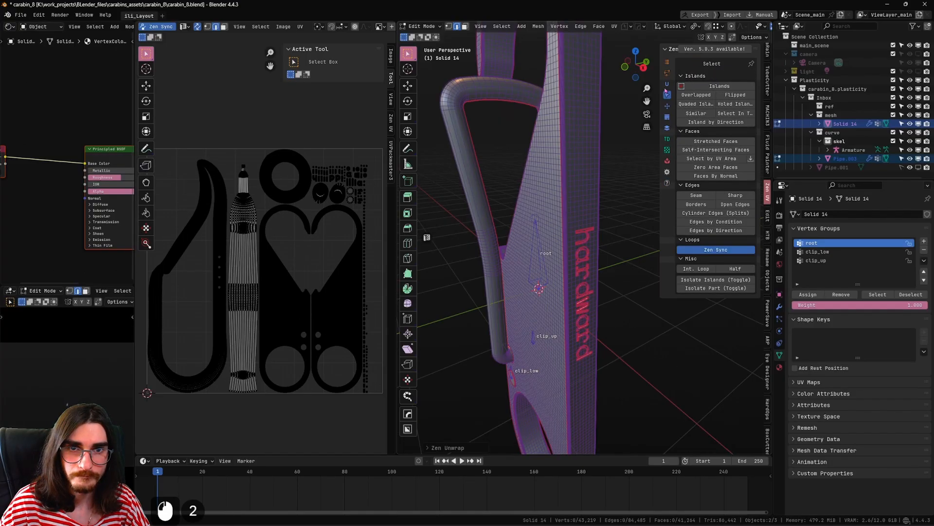
click(667, 84)
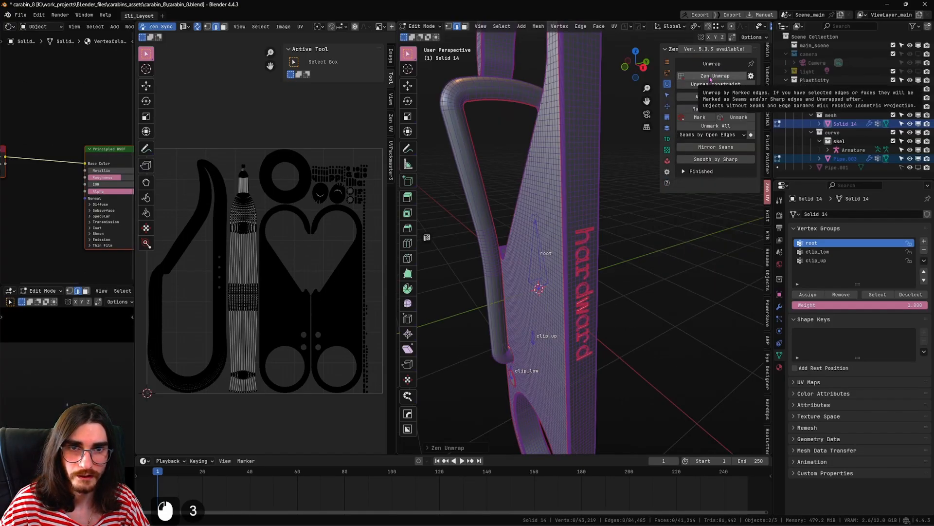
scroll(572, 243, down, 2)
shift+middle_drag(567, 247, 587, 231)
middle_drag(586, 231, 614, 230)
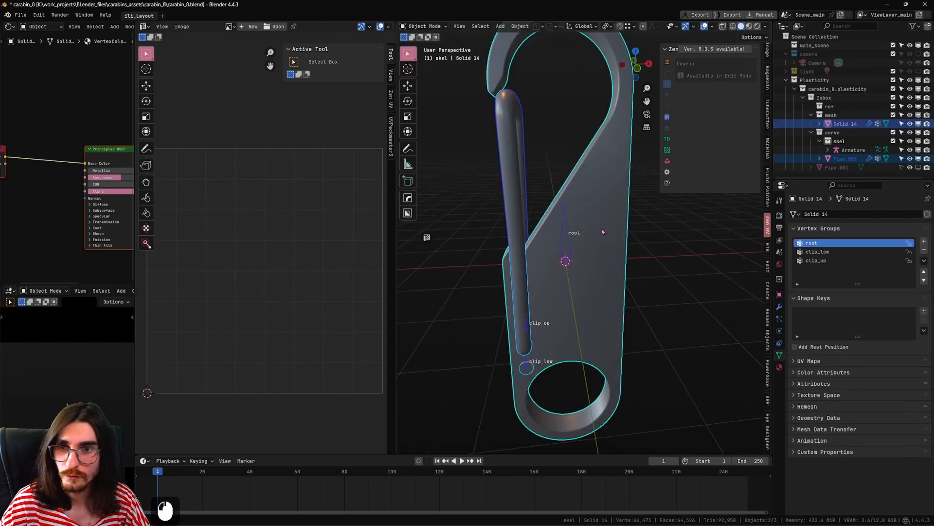
Step: Return both parts to edit mode and show the UVPackmaster3 packing options in the UV editor
key(Tab)
click(596, 181)
click(390, 157)
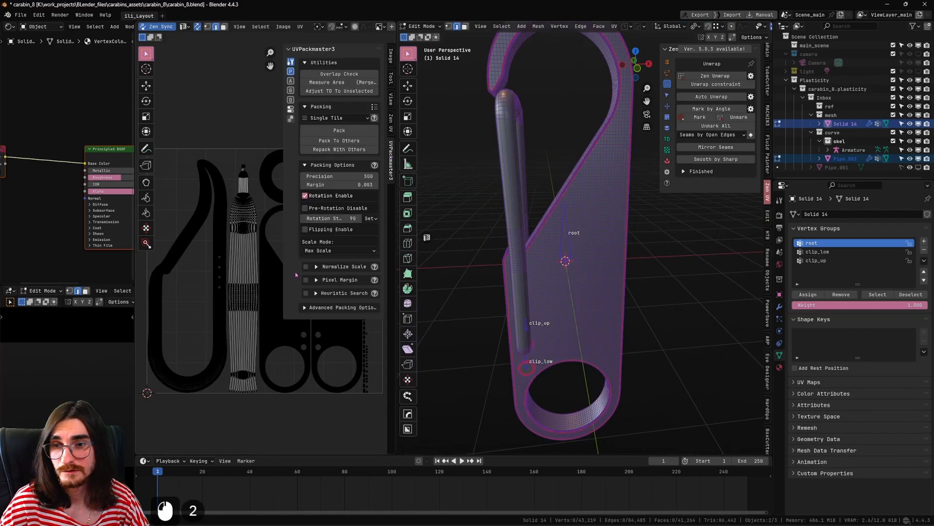
shift+middle_drag(273, 219, 234, 205)
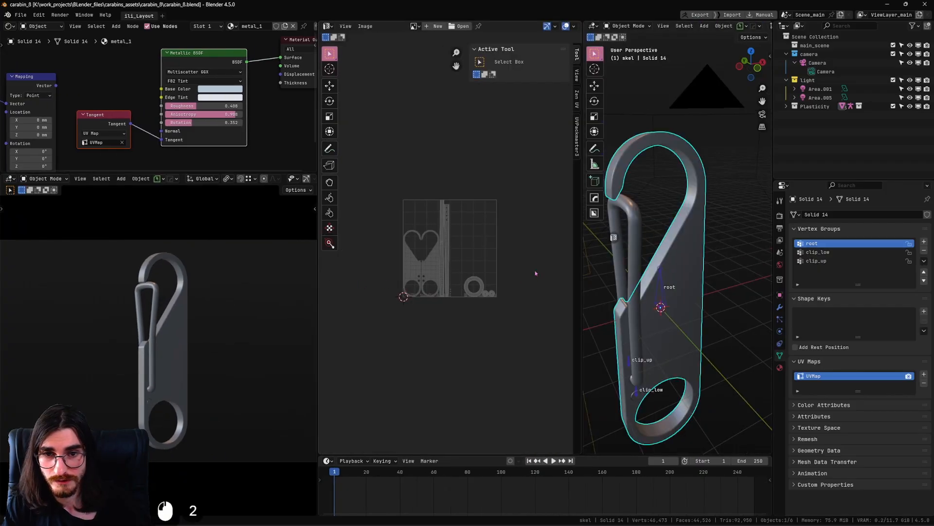
Step: Select the carabiner plate and the wire clip together in object mode
click(627, 215)
click(627, 214)
shift+click(686, 178)
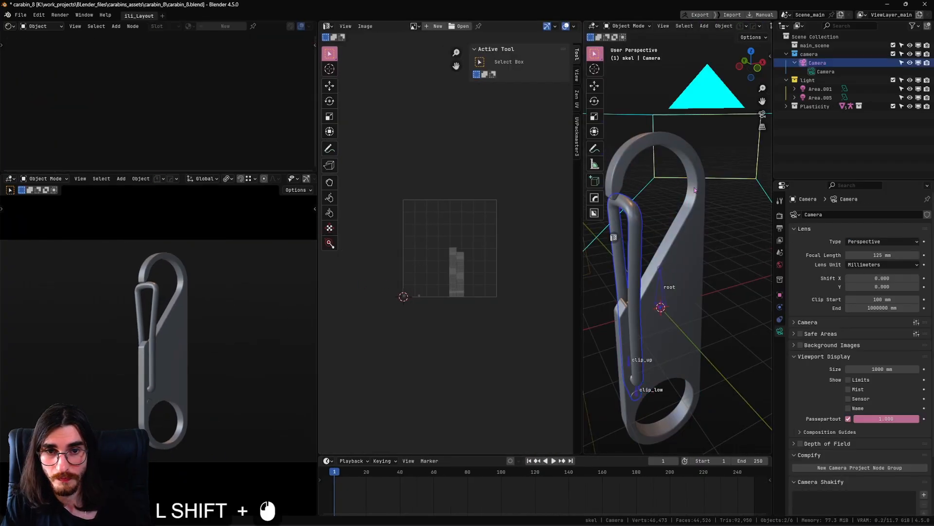
click(682, 209)
shift+click(626, 214)
scroll(632, 224, up, 3)
scroll(632, 224, down, 3)
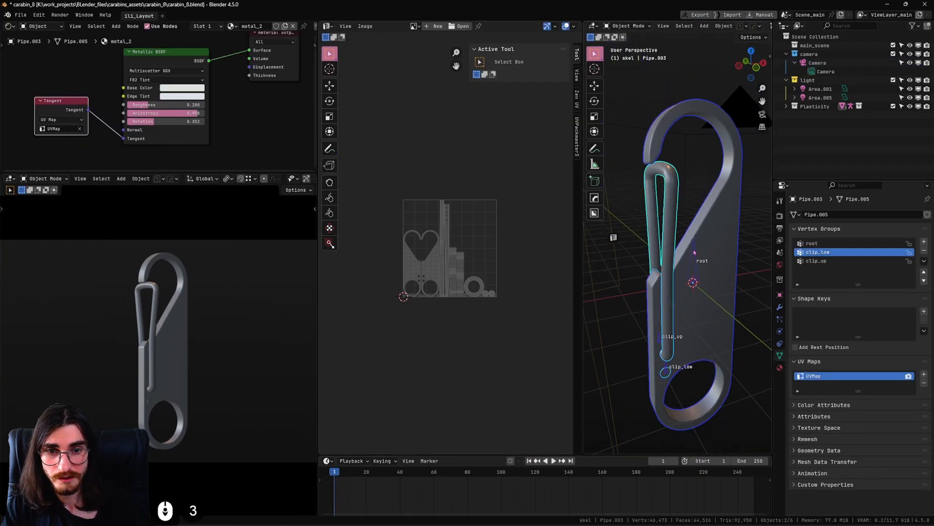
Step: Select all geometry of both parts in edit mode and unwrap it with the Angle Based method
scroll(691, 275, up, 2)
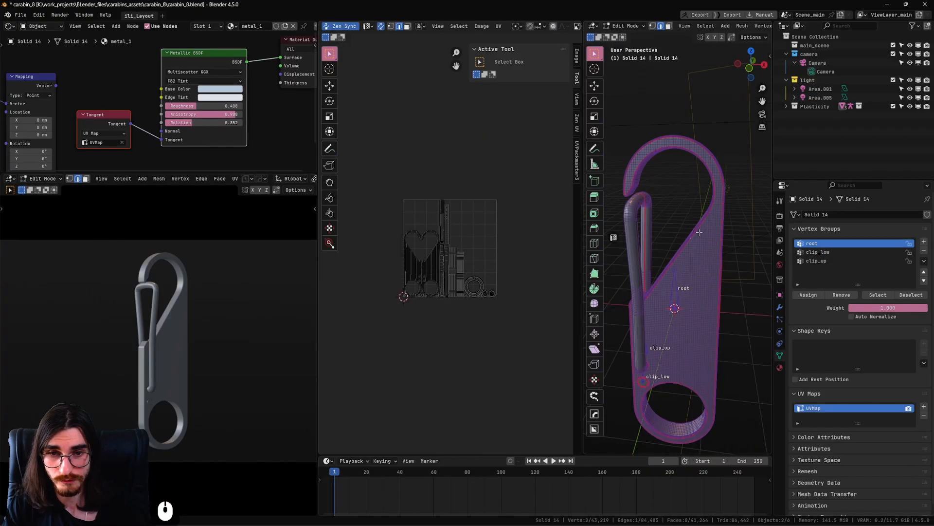
key(a)
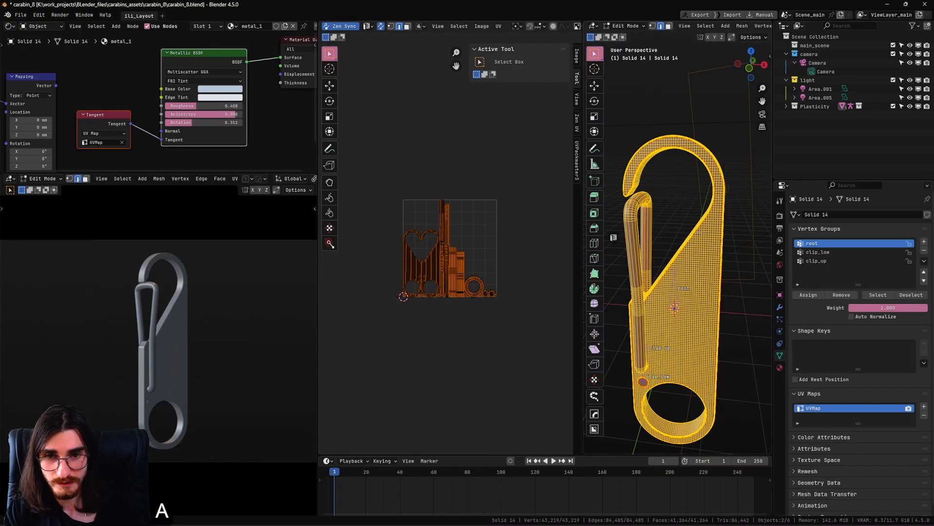
key(u)
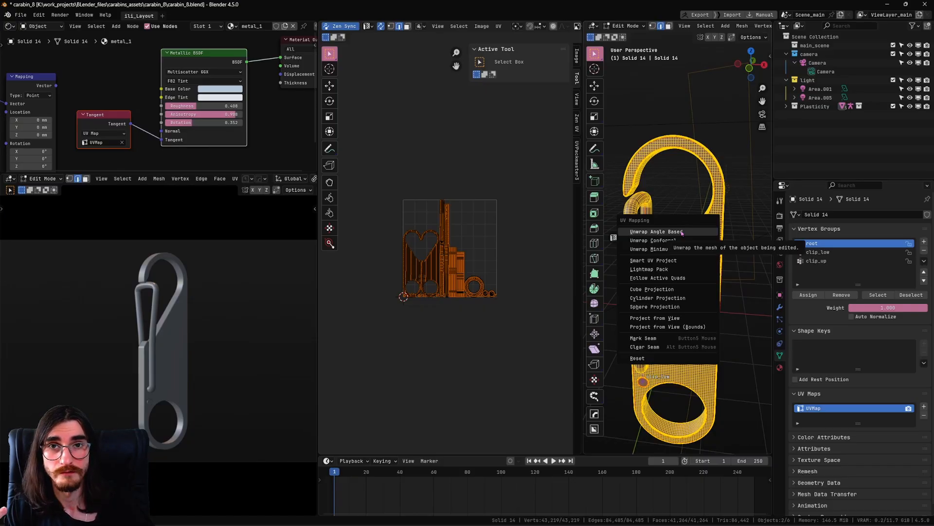
click(681, 232)
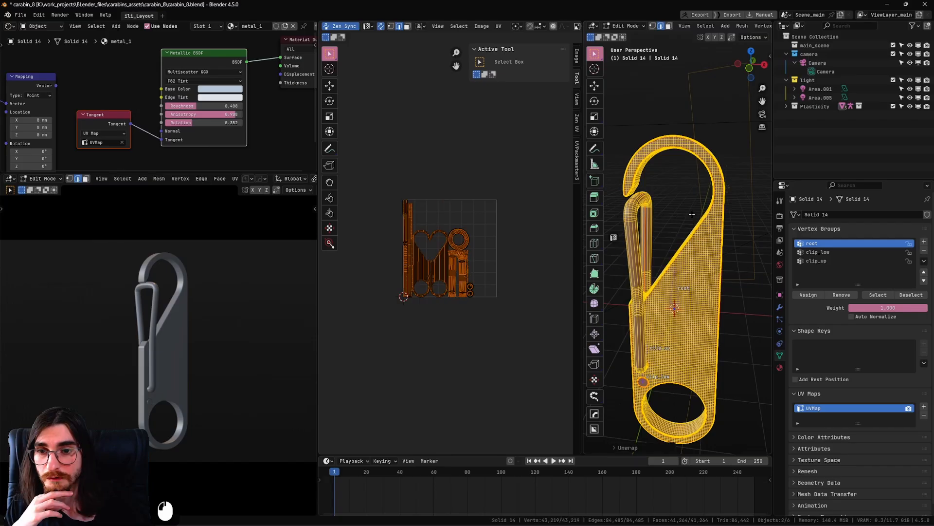
Step: Examine the unwrapped UV islands of the plate, clip and engraved lettering up close
scroll(425, 278, up, 5)
scroll(429, 282, up, 2)
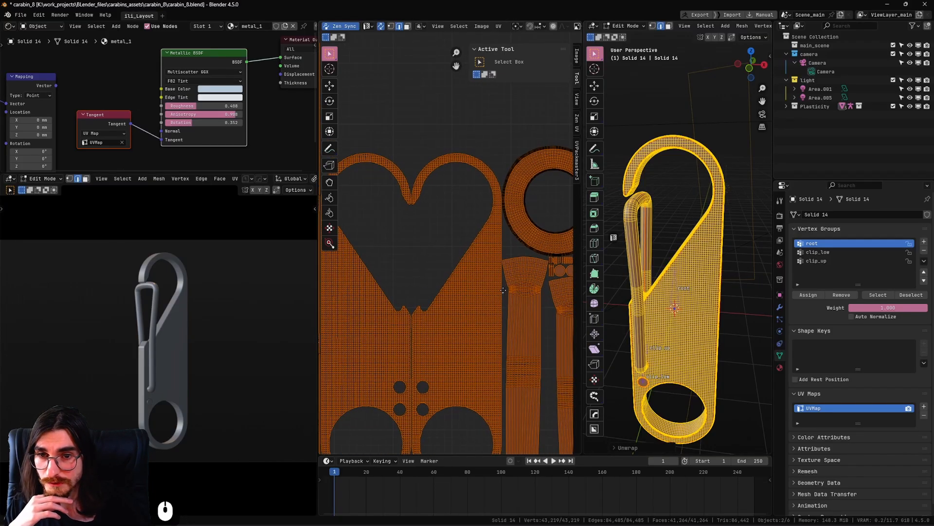
scroll(465, 295, down, 4)
scroll(465, 295, up, 2)
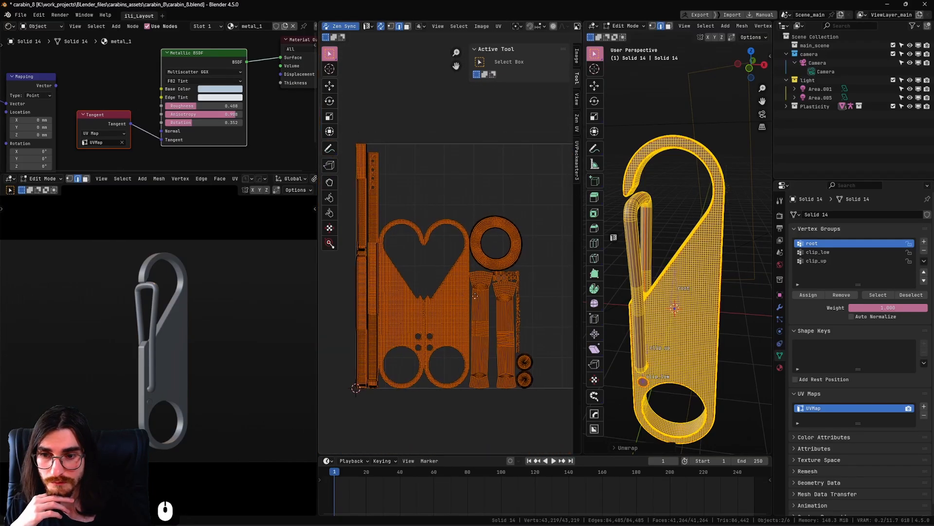
scroll(441, 298, up, 5)
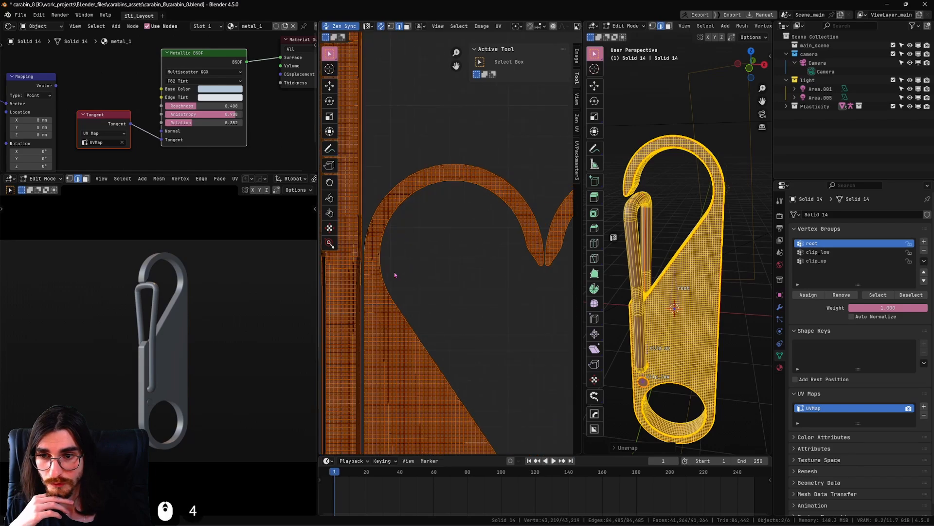
scroll(463, 273, down, 4)
scroll(482, 248, up, 2)
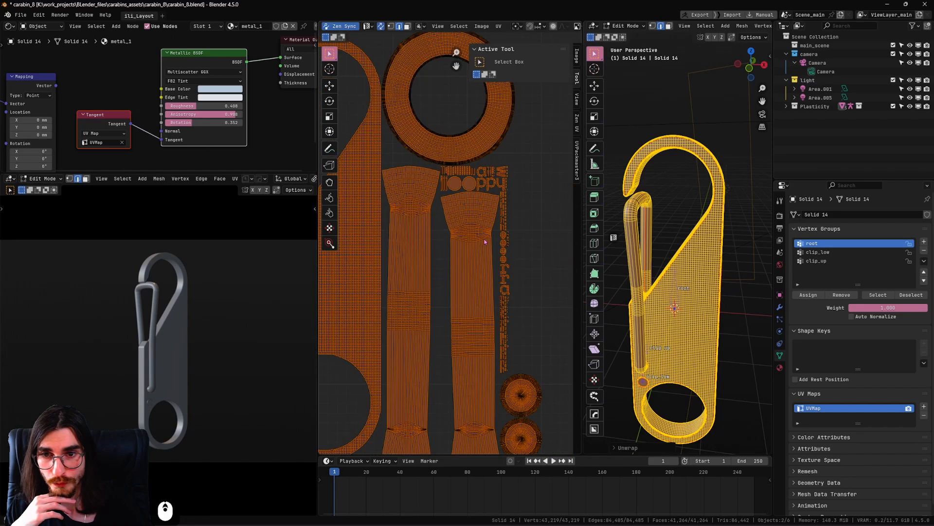
scroll(485, 242, down, 6)
Step: Unwrap both parts with the Conformal method and examine the shape of the two round islands
key(u)
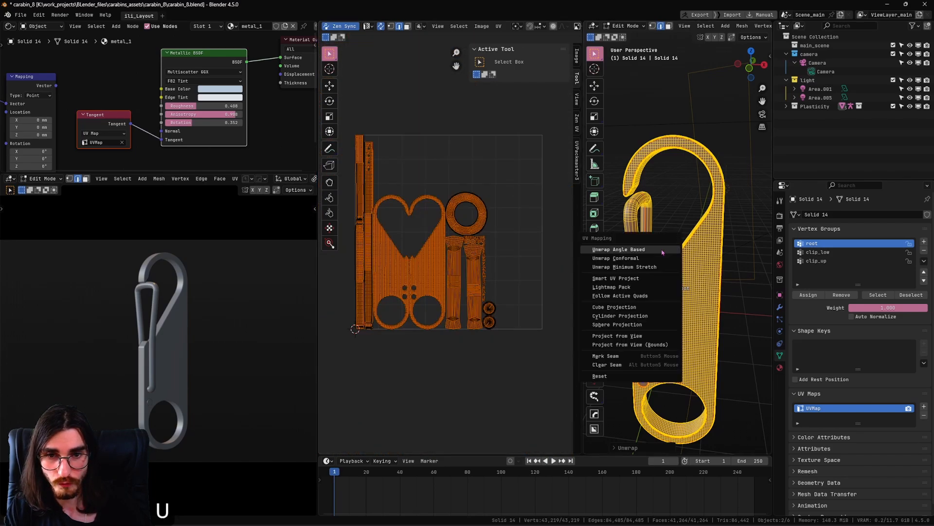
click(657, 259)
scroll(386, 223, up, 3)
scroll(465, 286, up, 2)
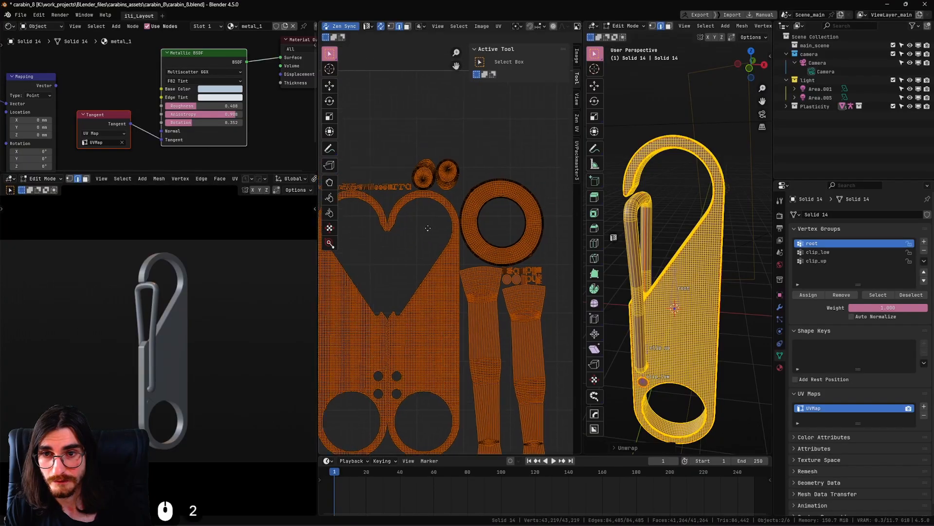
scroll(484, 262, up, 6)
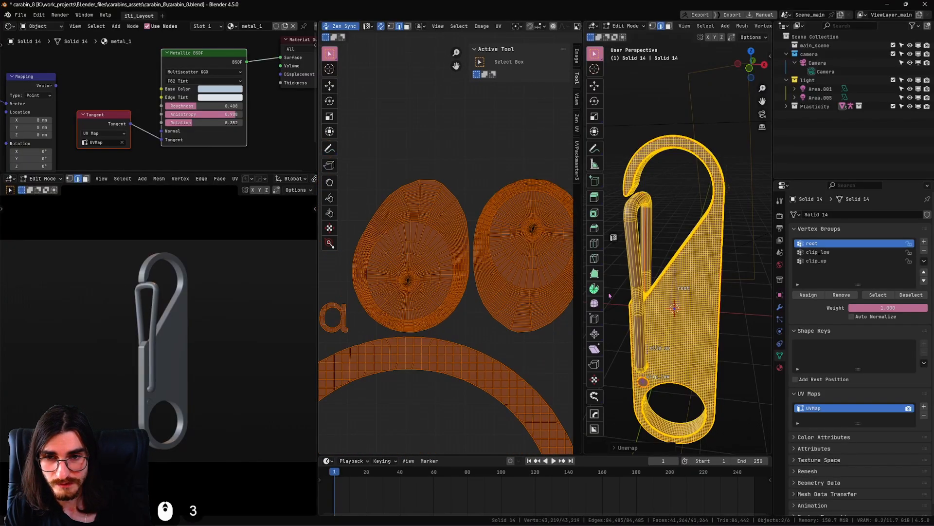
scroll(499, 309, down, 5)
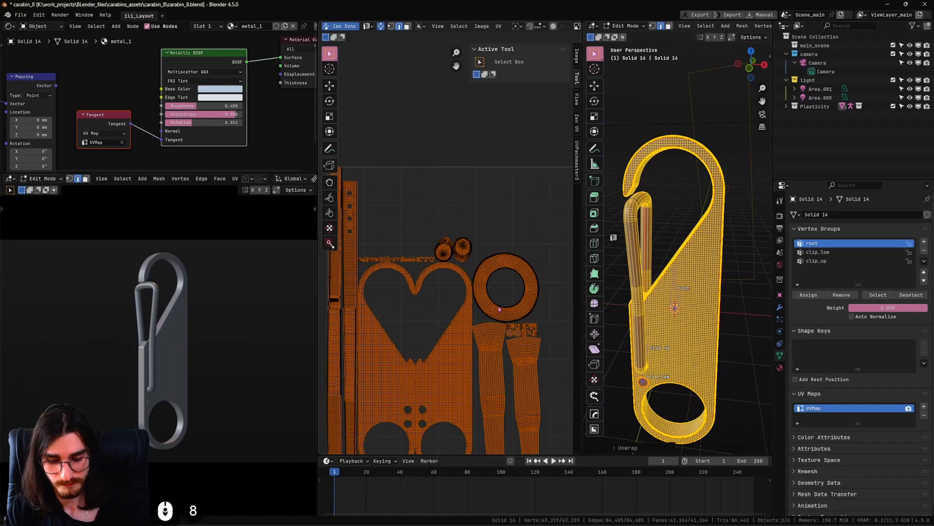
Step: Unwrap both parts again with the Angle Based method and examine the clip strips and the two round islands
key(u)
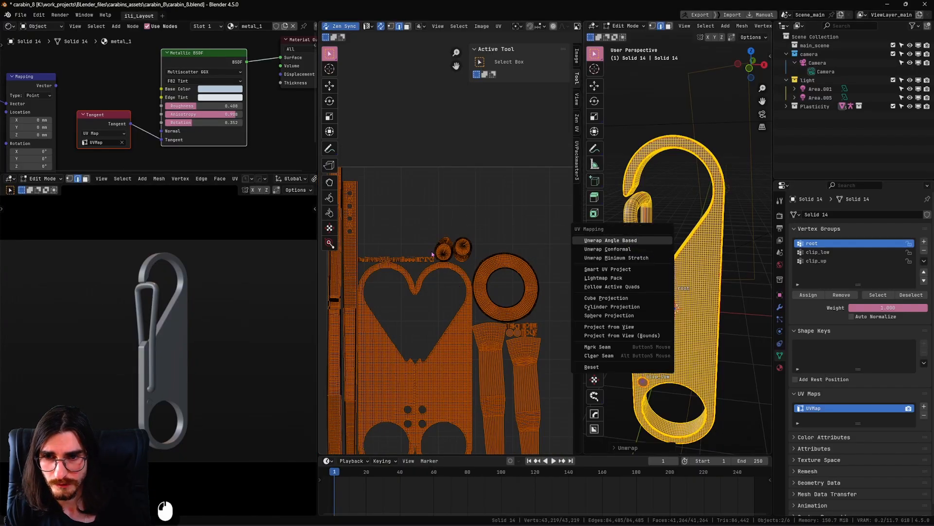
key(Return)
scroll(493, 317, up, 4)
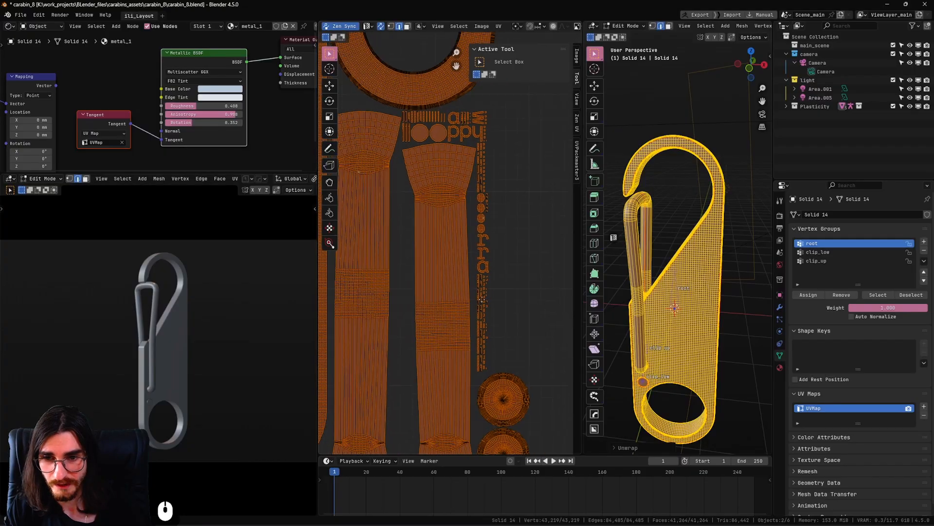
scroll(472, 260, up, 5)
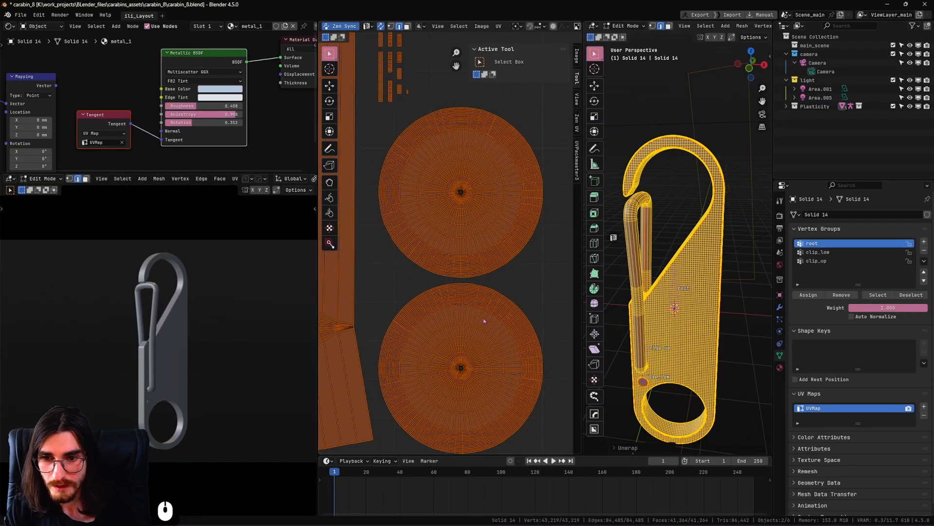
middle_drag(488, 139, 447, 308)
scroll(448, 309, up, 5)
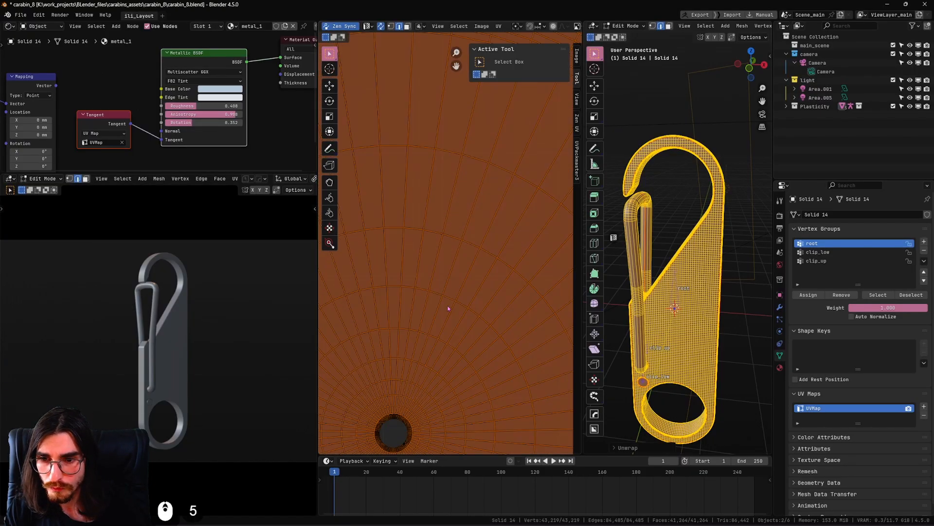
scroll(450, 358, down, 3)
middle_drag(442, 349, 466, 287)
scroll(454, 241, down, 12)
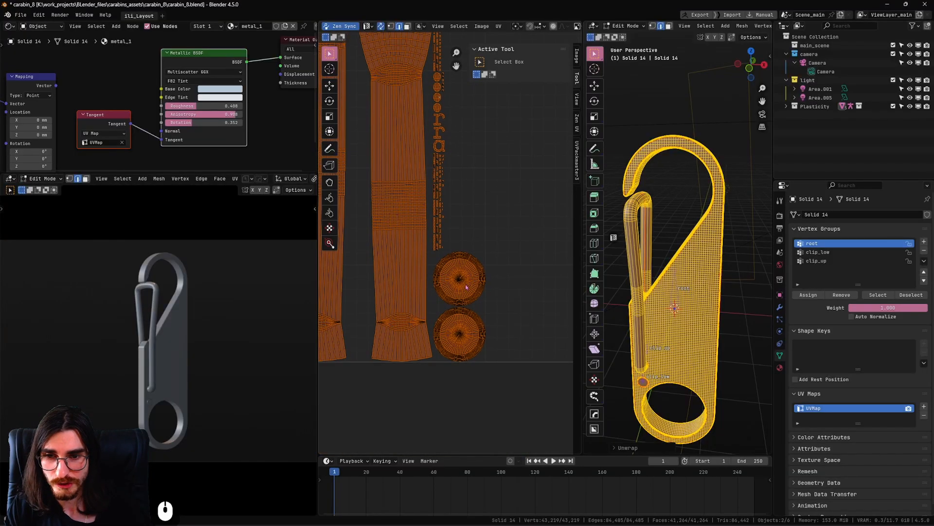
scroll(466, 287, down, 3)
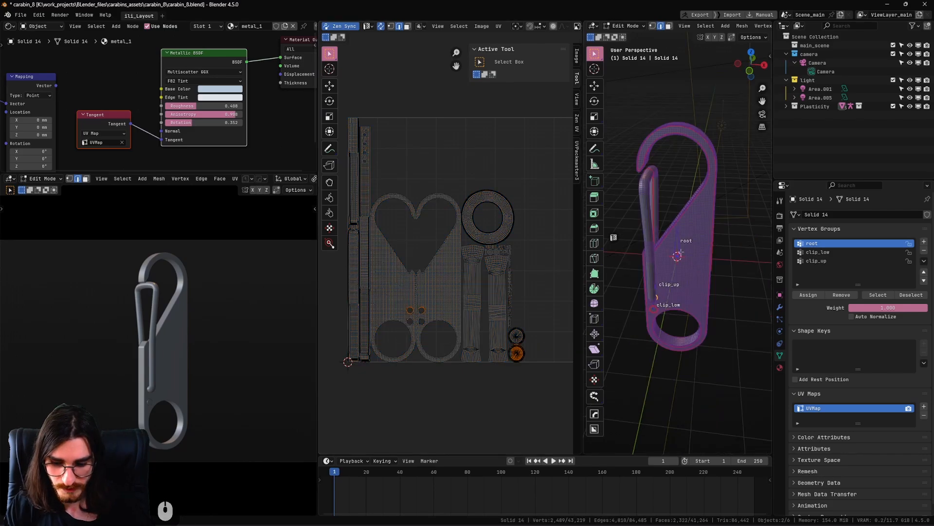
Step: Select all geometry of both parts, unwrap it with the Minimum Stretch method and inspect the islands
key(a)
key(u)
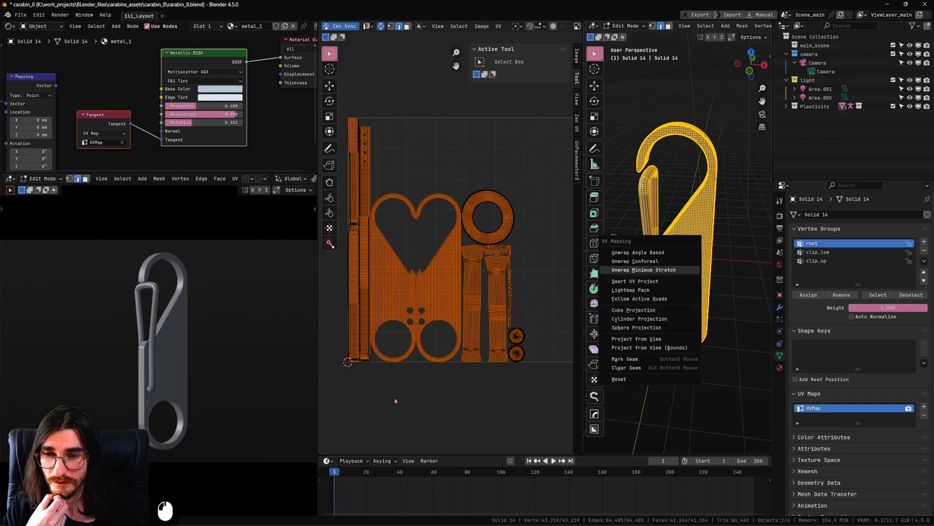
scroll(370, 159, up, 6)
middle_drag(370, 159, 463, 308)
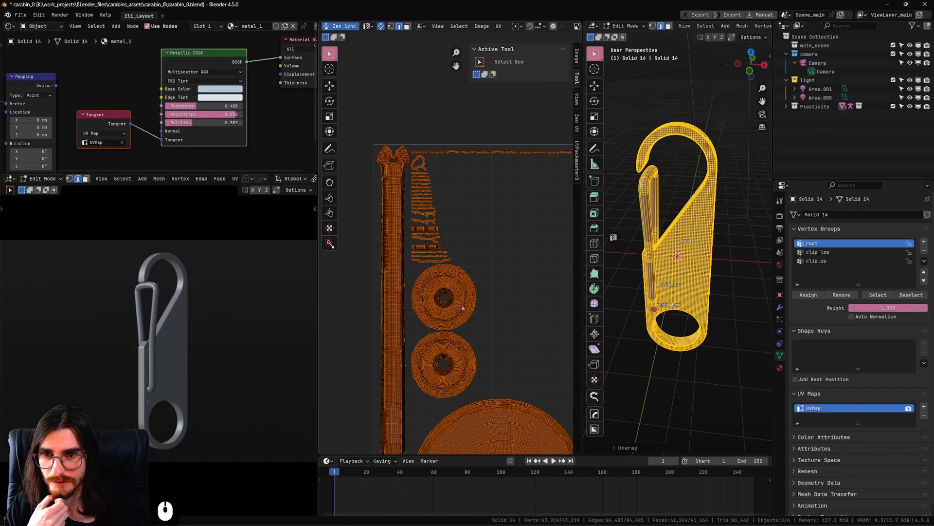
scroll(492, 206, down, 6)
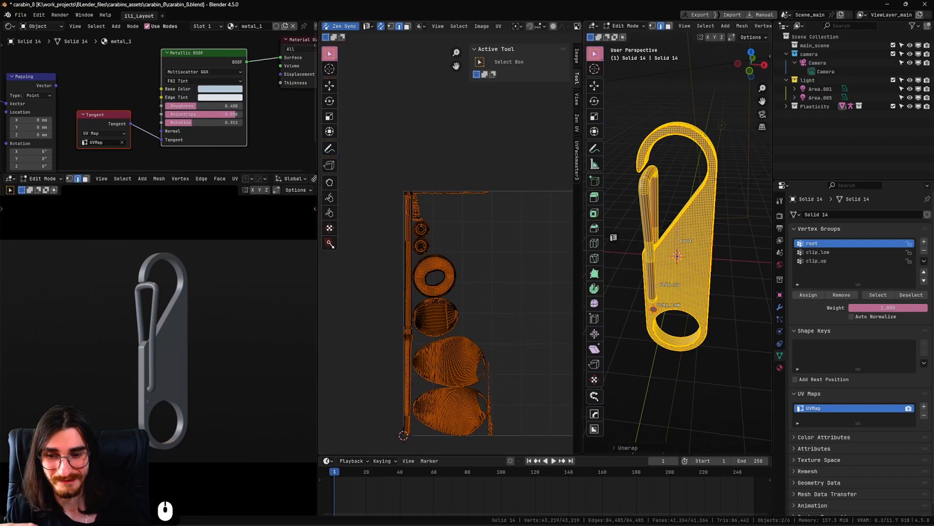
Step: Return both parts to the Angle Based layout and inspect the two round islands
scroll(495, 206, up, 7)
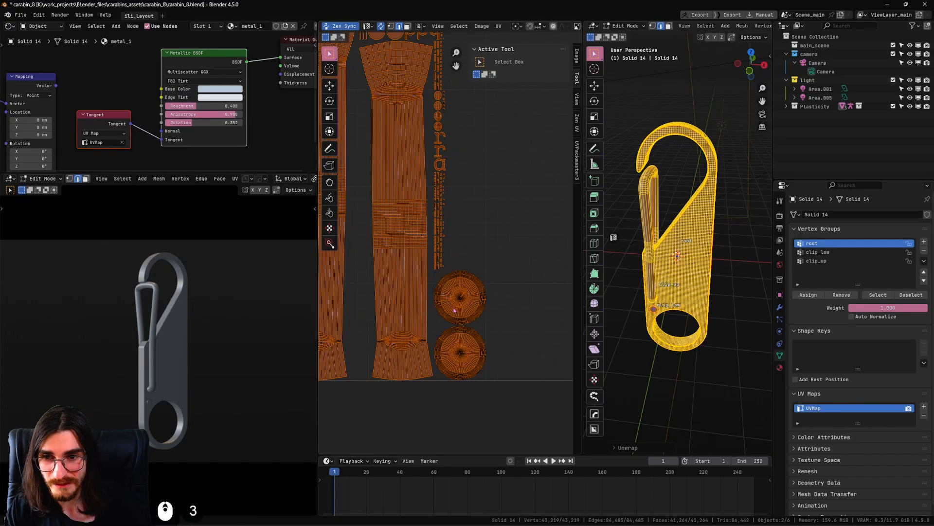
scroll(495, 206, up, 4)
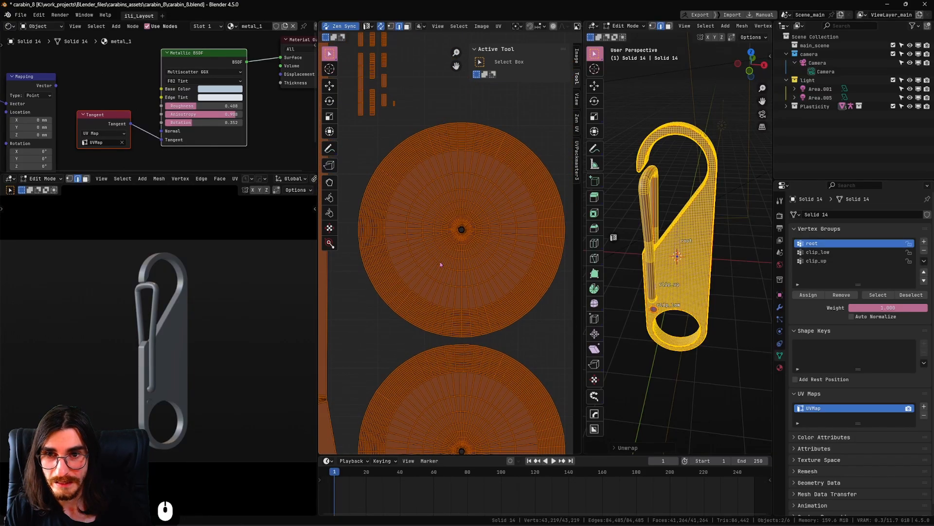
scroll(436, 244, down, 10)
middle_drag(481, 286, 505, 319)
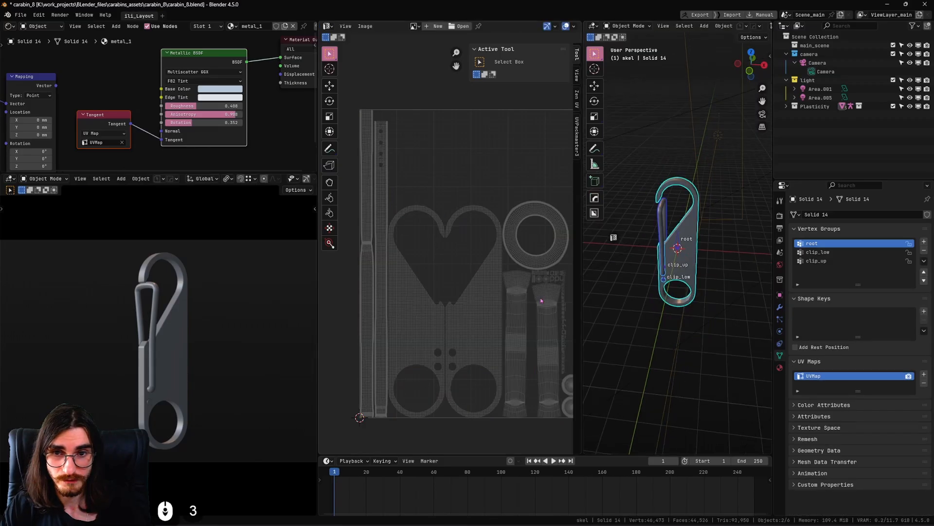
Step: Widen the 3D viewport and add a Quad Sphere to the scene
drag(582, 264, 491, 263)
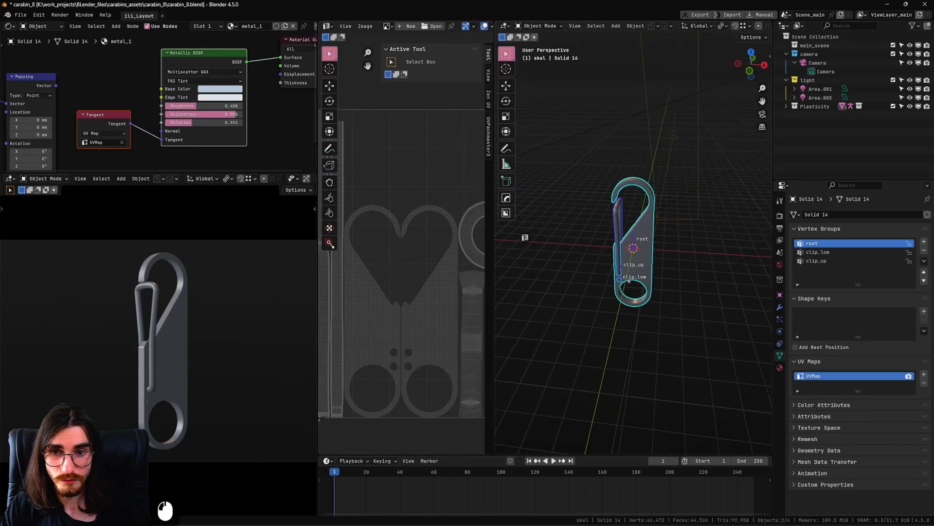
scroll(610, 273, down, 2)
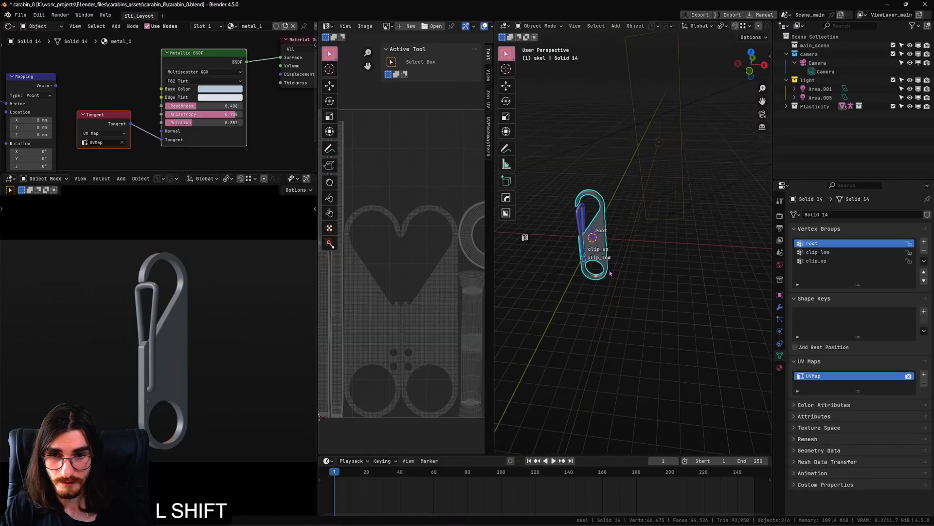
key(shift+a)
mouse_move(611, 265)
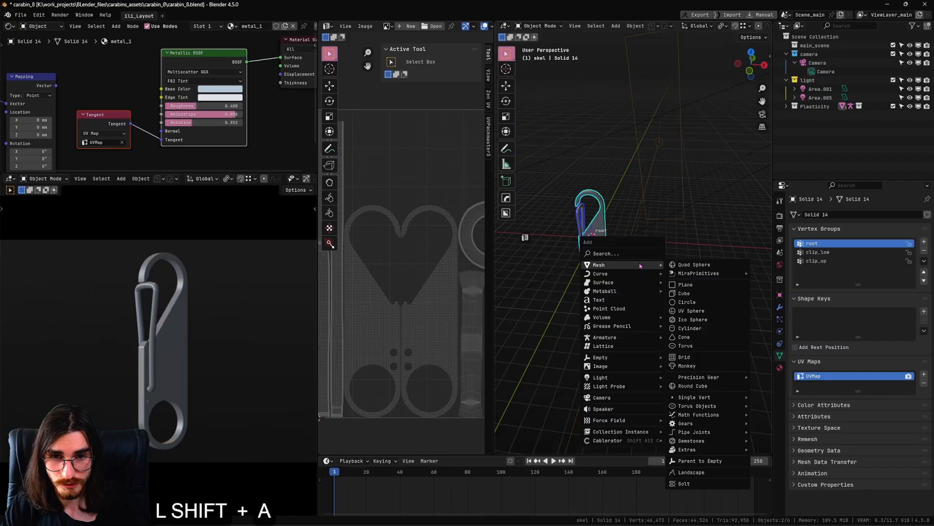
click(709, 264)
scroll(652, 290, up, 3)
Step: Scale the sphere down and move it beside the carabiner
key(s)
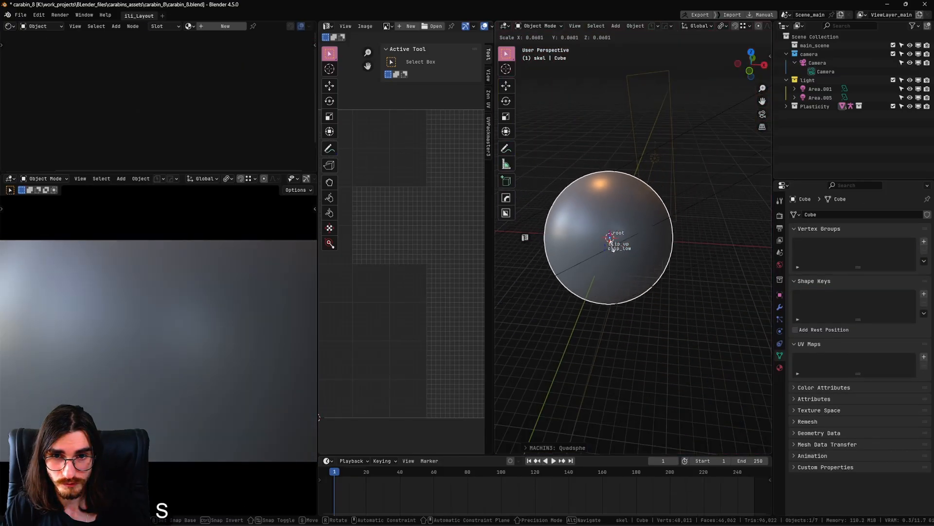
click(613, 247)
key(s)
click(617, 264)
key(g)
click(658, 258)
scroll(681, 268, up, 3)
shift+middle_drag(691, 271, 651, 294)
Step: Mark a vertical edge loop and an edge path across the upper part of the sphere as seams in edit mode
key(Tab)
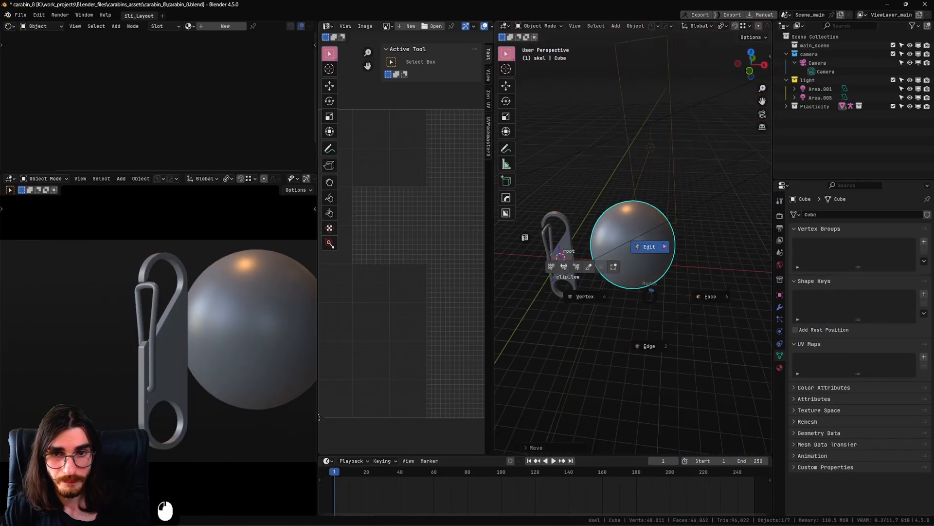
click(665, 246)
scroll(632, 243, up, 2)
click(630, 245)
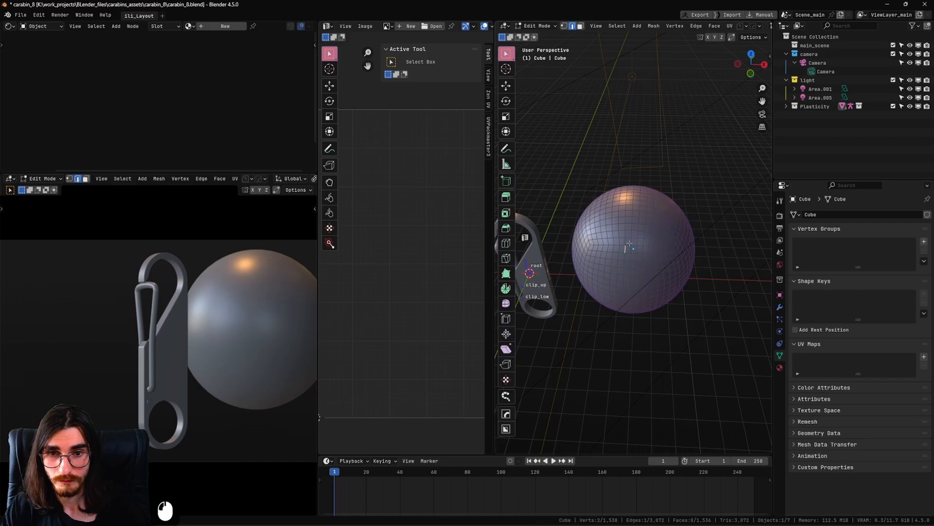
alt+click(630, 244)
middle_drag(652, 287, 656, 243)
click(652, 217)
click(624, 196)
ctrl+click(644, 292)
Step: Select all of the sphere's geometry and unwrap it along the seams, starting with the Angle Based method
key(u)
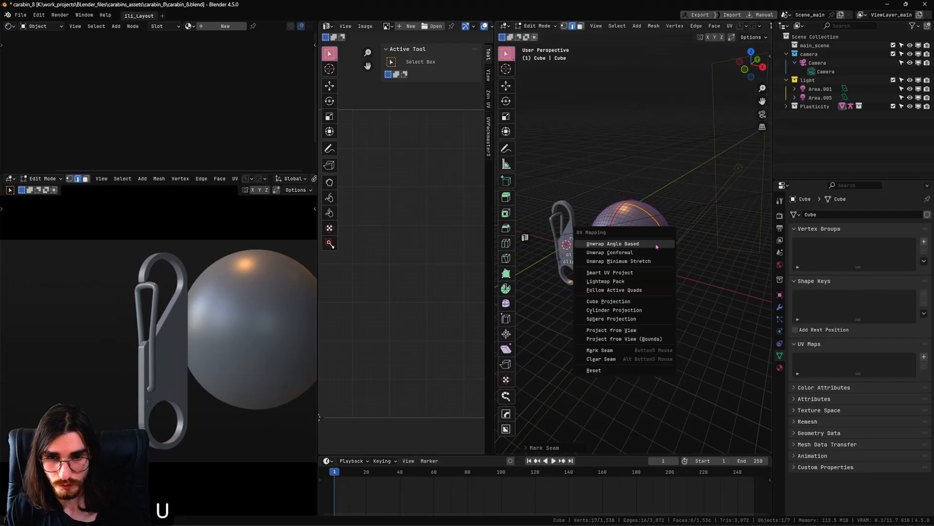
key(Escape)
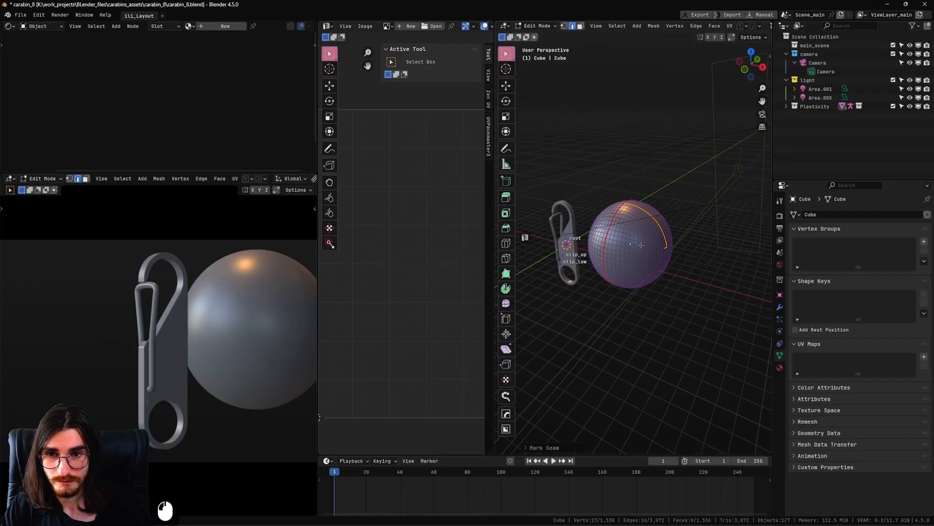
scroll(417, 265, down, 5)
shift+middle_drag(421, 275, 394, 280)
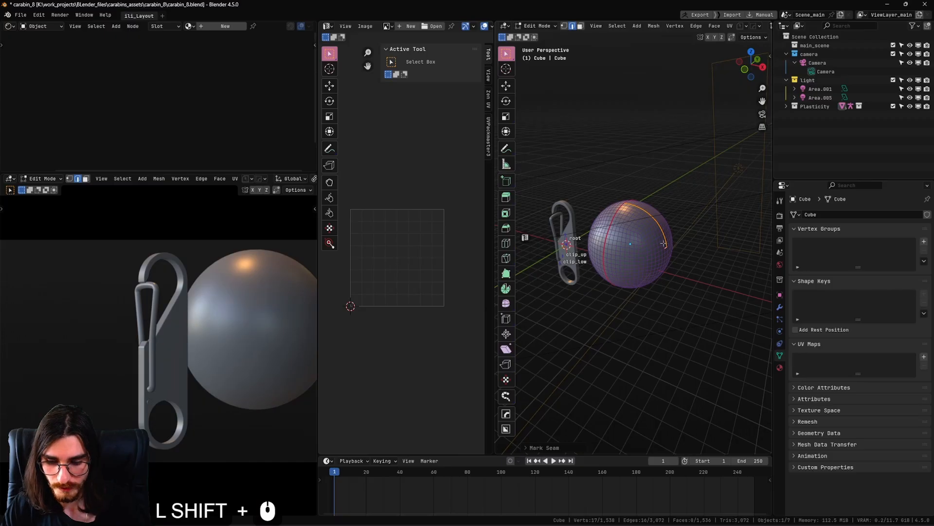
key(a)
key(u)
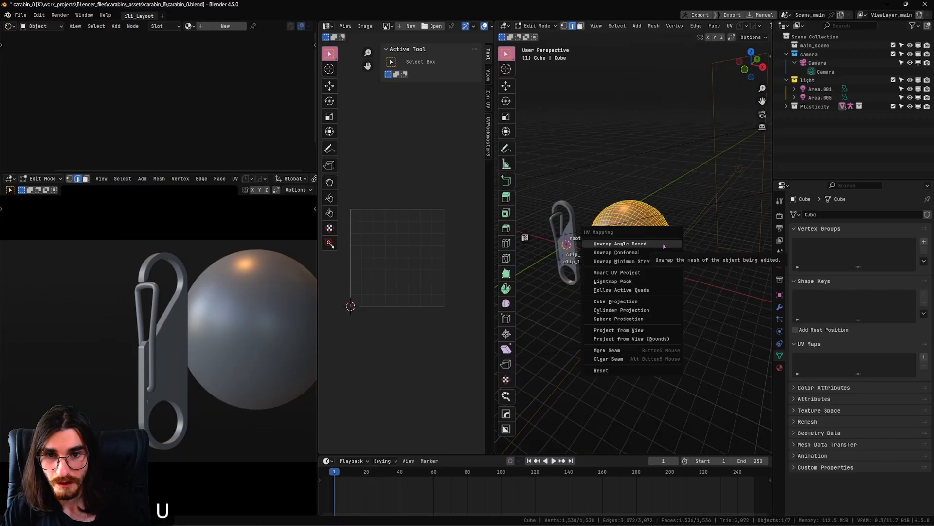
click(664, 245)
scroll(426, 286, up, 2)
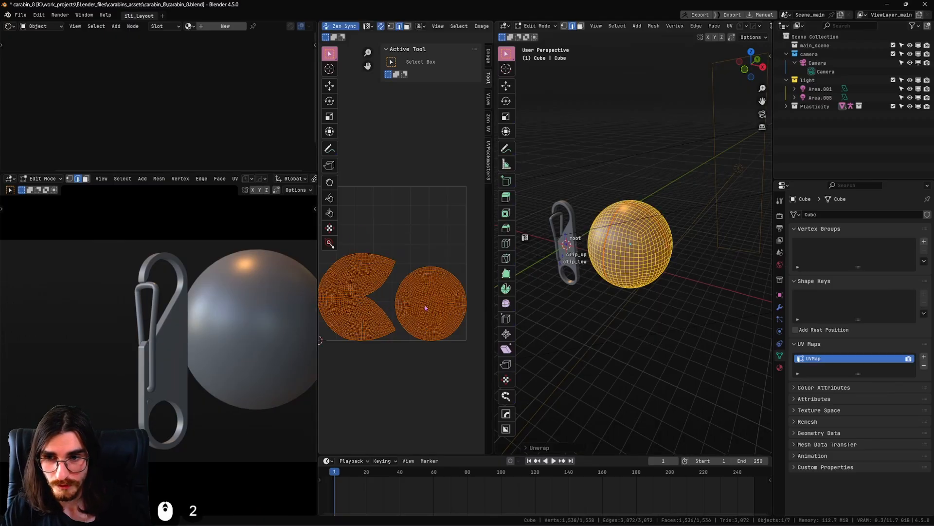
scroll(427, 308, down, 2)
key(u)
click(634, 238)
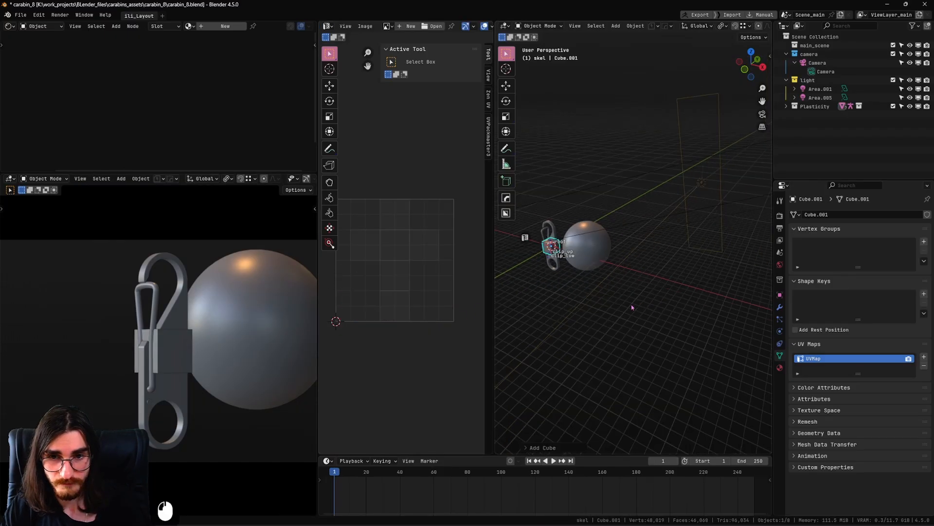
Step: Move the new cube away from the carabiner and switch it to edit mode
scroll(591, 298, down, 2)
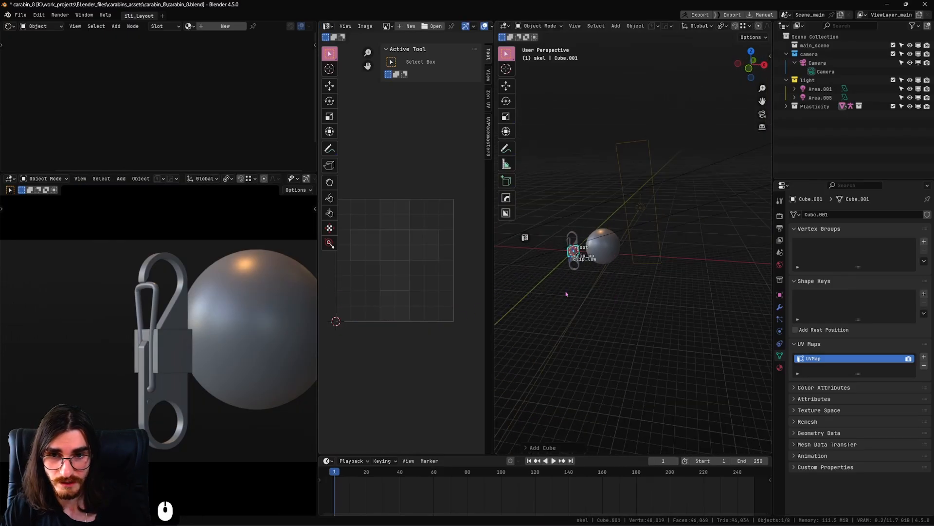
key(g)
click(656, 279)
scroll(677, 280, up, 3)
shift+middle_drag(696, 280, 632, 246)
key(Tab)
scroll(616, 271, up, 3)
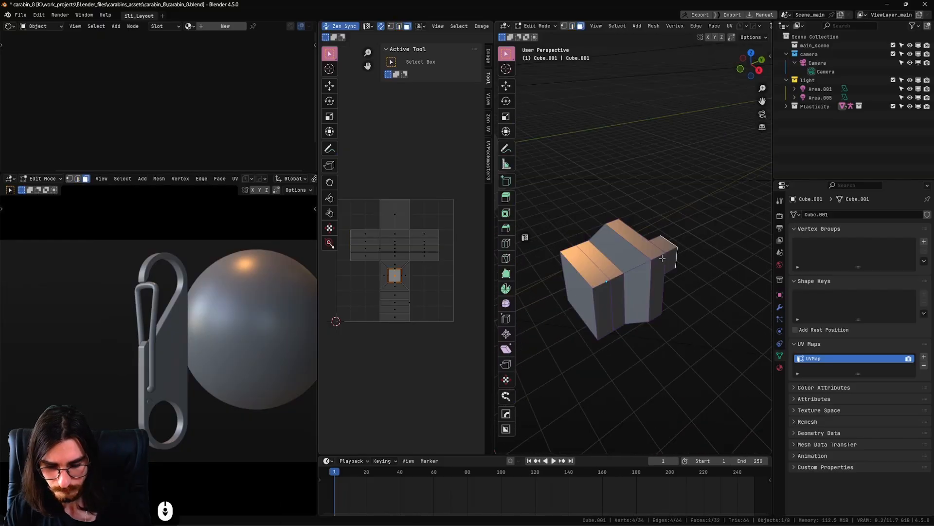
Step: Mark seams on the stepped block by angle with Zen UV and switch to edge selection
key(n)
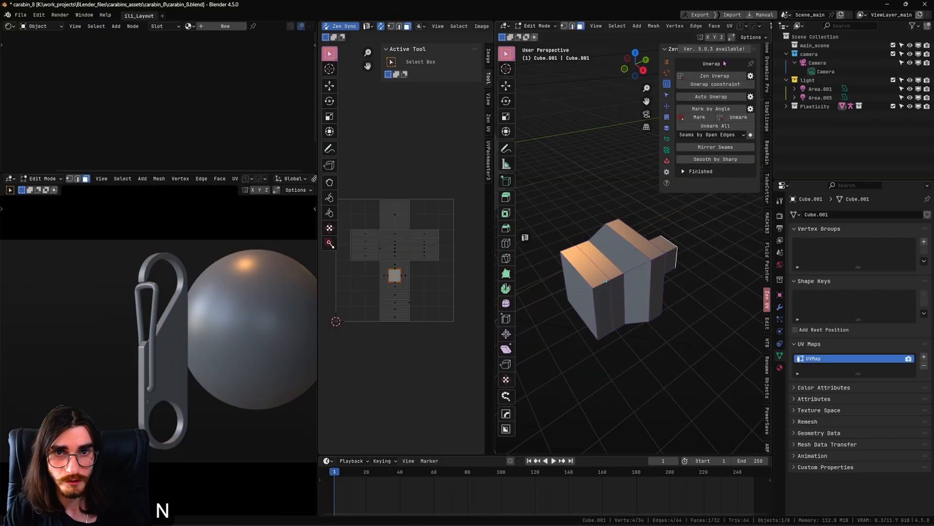
click(711, 109)
click(654, 285)
key(2)
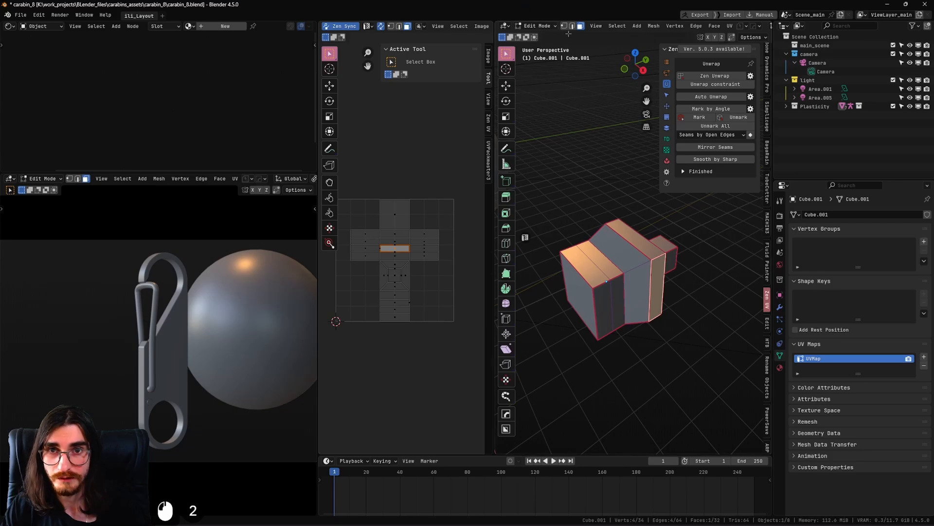
Step: Select all geometry of the stepped block and unwrap it along the marked seams
key(a)
key(u)
click(608, 283)
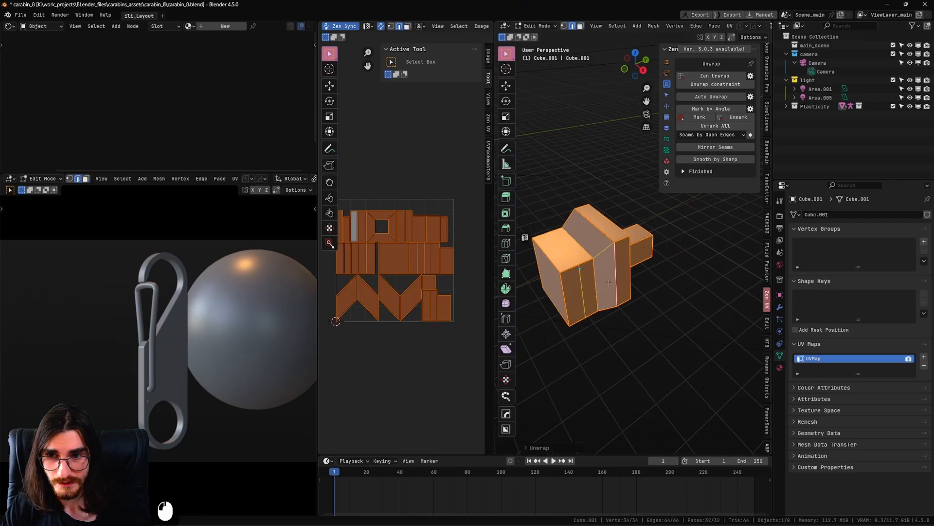
shift+middle_drag(431, 295, 433, 303)
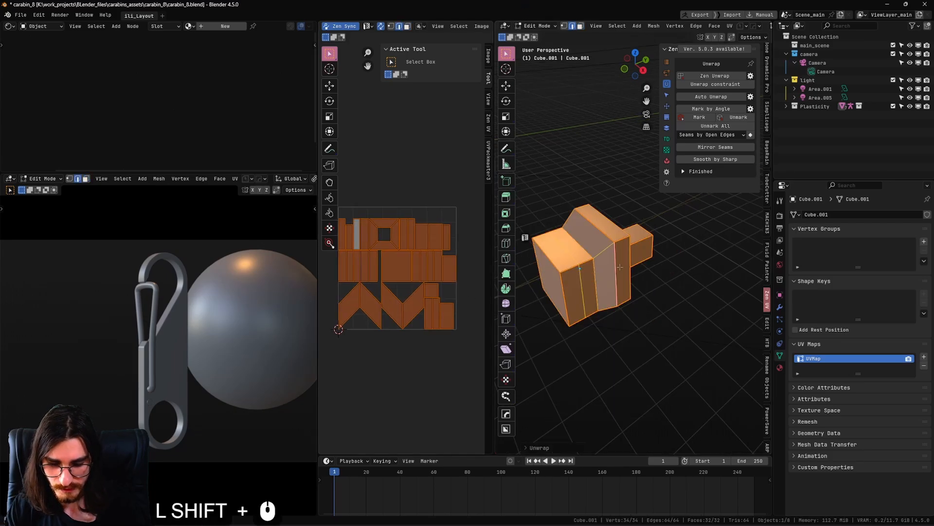
Step: Unwrap the stepped block again along its seams, using the built-in Minimum Stretch method
key(u)
click(614, 272)
key(u)
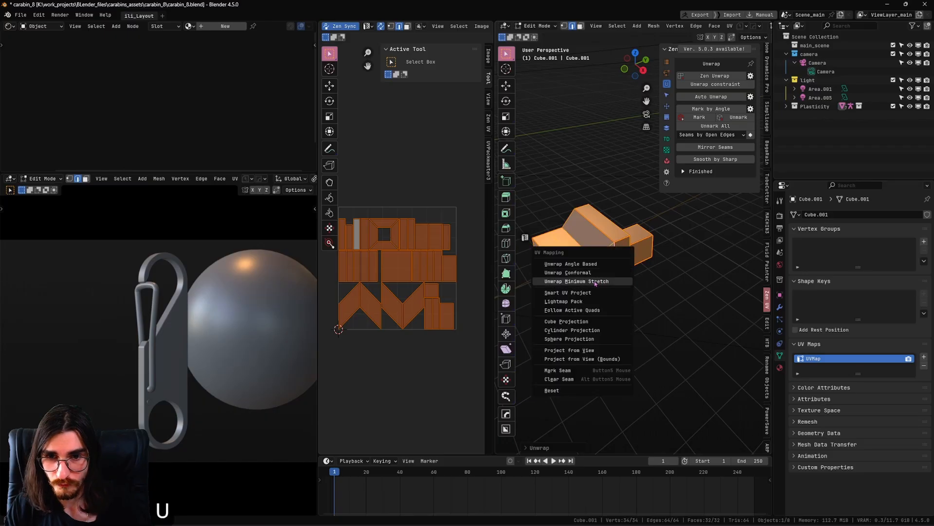
click(614, 270)
middle_drag(614, 270, 619, 303)
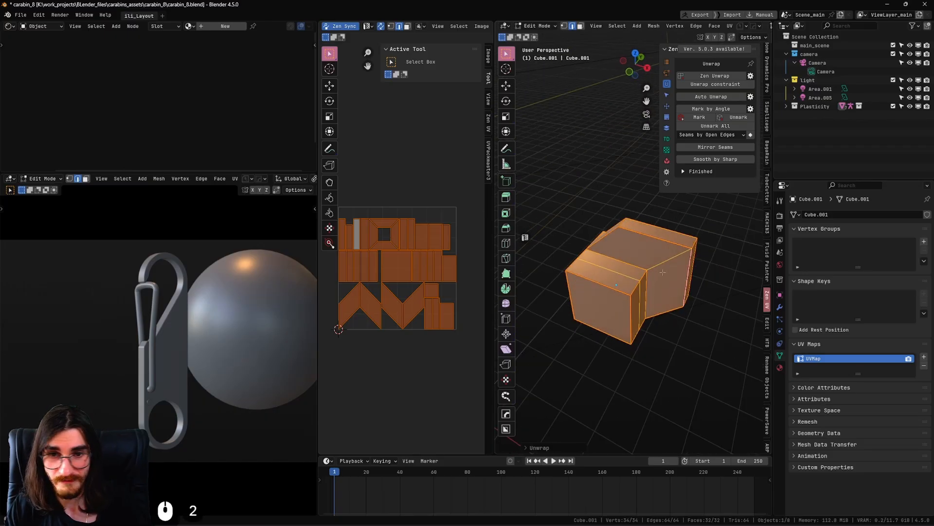
middle_drag(695, 273, 691, 273)
scroll(691, 273, down, 5)
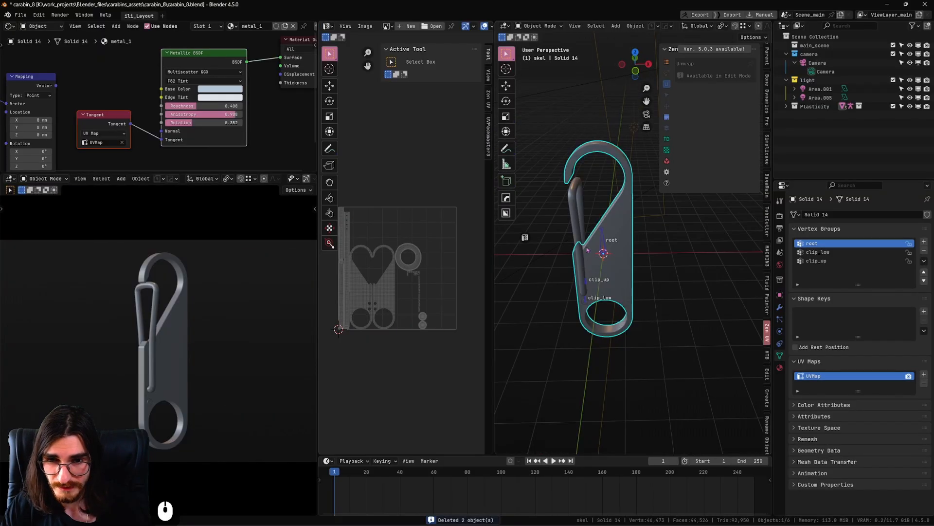
Step: Select the carabiner's wire clip and switch it to edit mode to show its UV islands
shift+click(580, 236)
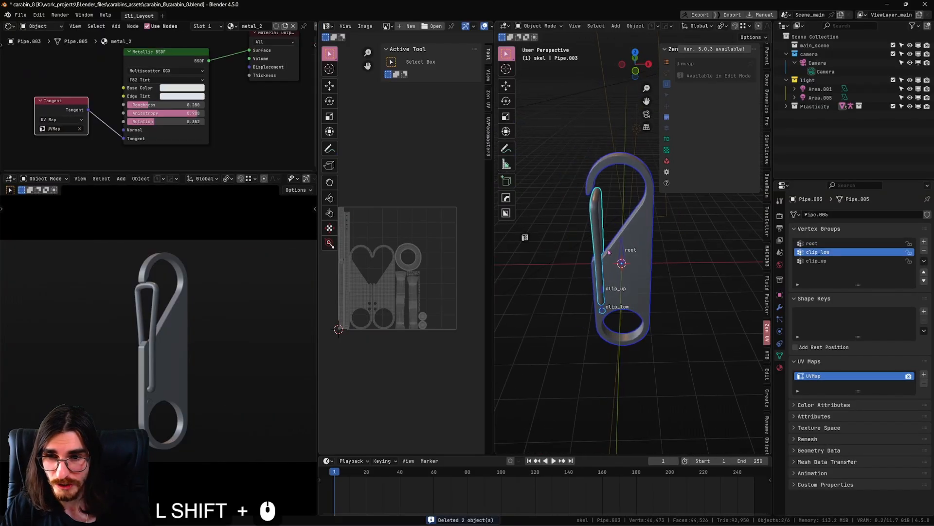
scroll(559, 209, up, 3)
key(Tab)
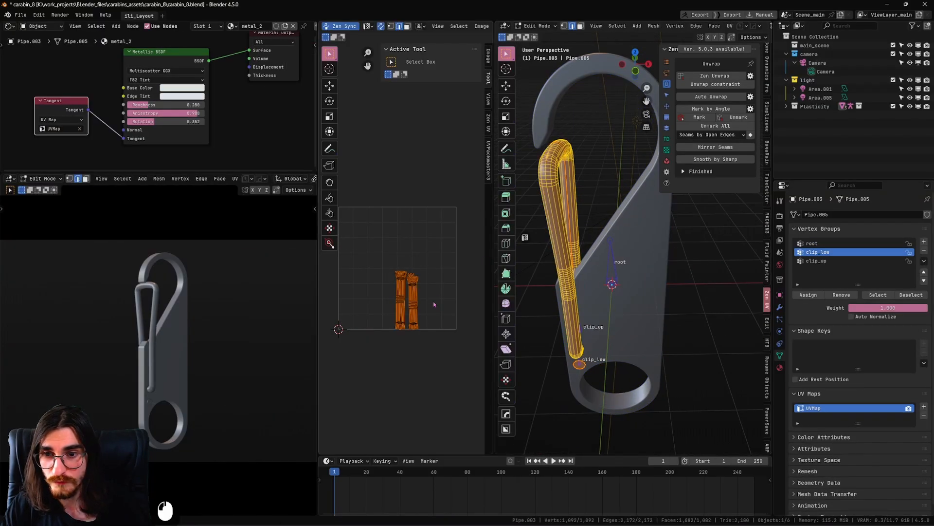
shift+scroll(446, 266, up, 5)
shift+scroll(446, 266, up, 2)
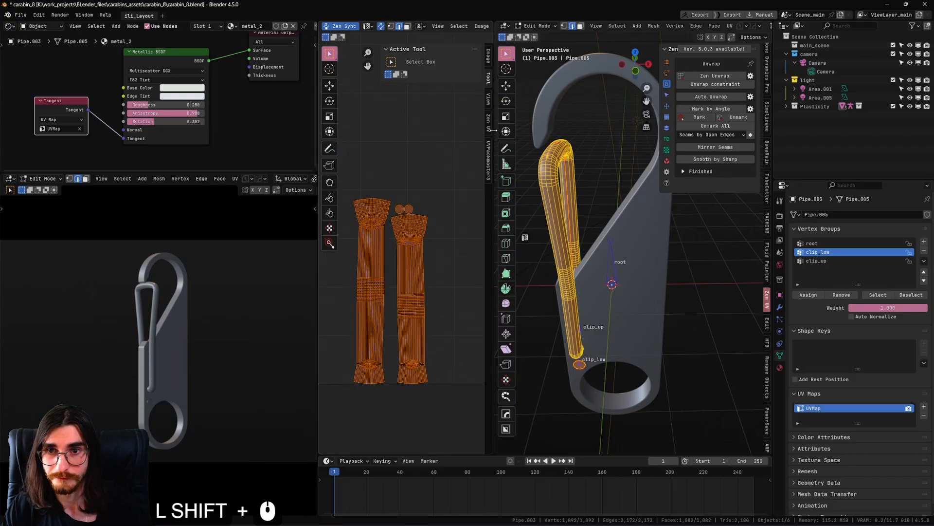
Step: Show the Zen UV Transform tools in the UV editor
click(488, 122)
click(388, 84)
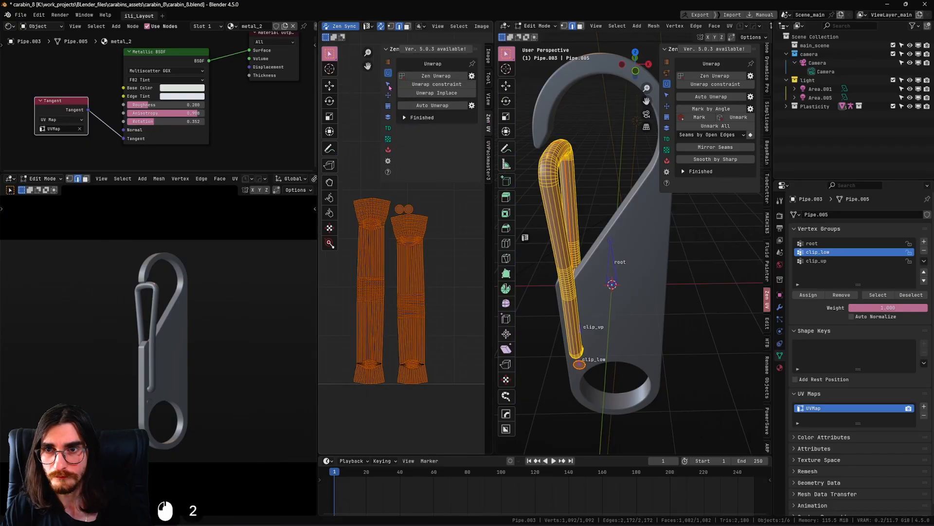
click(388, 95)
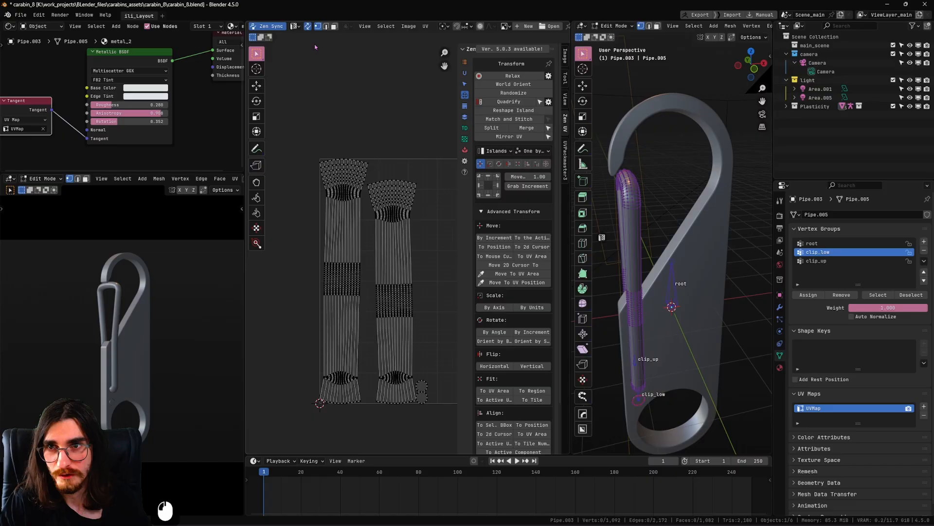
Step: Try Zen UV Quadrify on the shorter clip island from a single selected face, then undo it
click(334, 26)
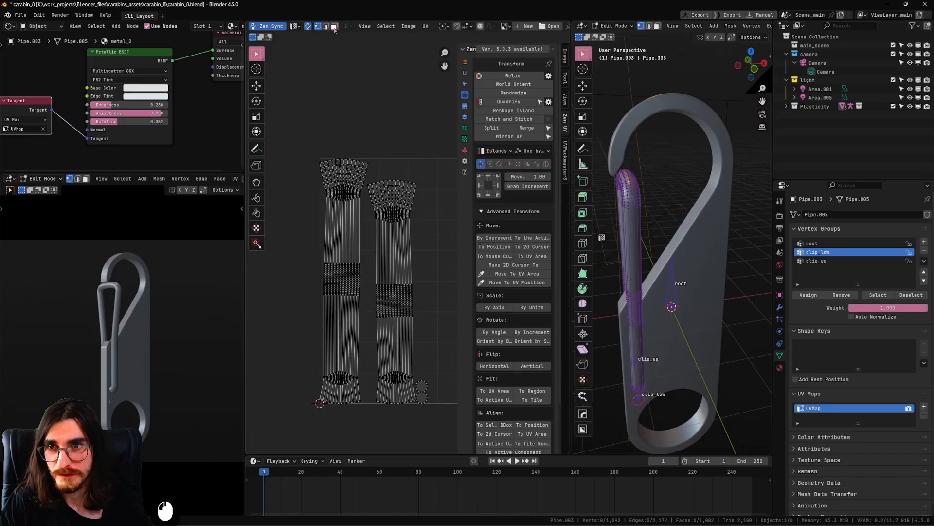
click(377, 199)
click(516, 103)
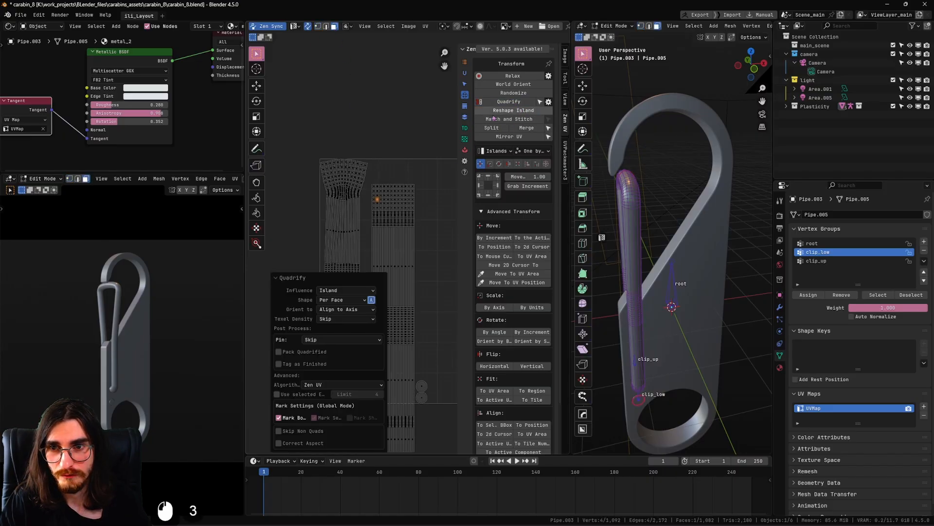
key(ctrl+z)
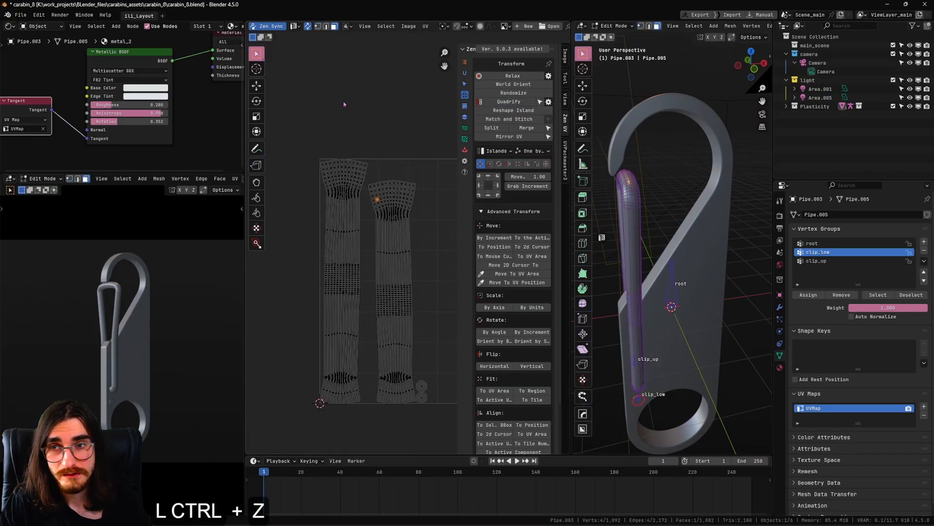
Step: Switch the UV editor to vertex selection and hide its sidebar to work on the shorter island's flared end
click(319, 26)
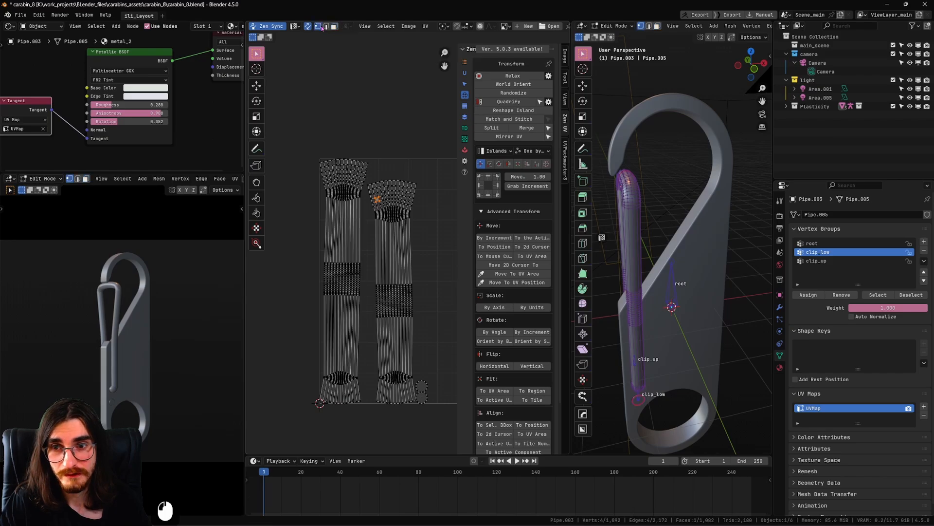
key(n)
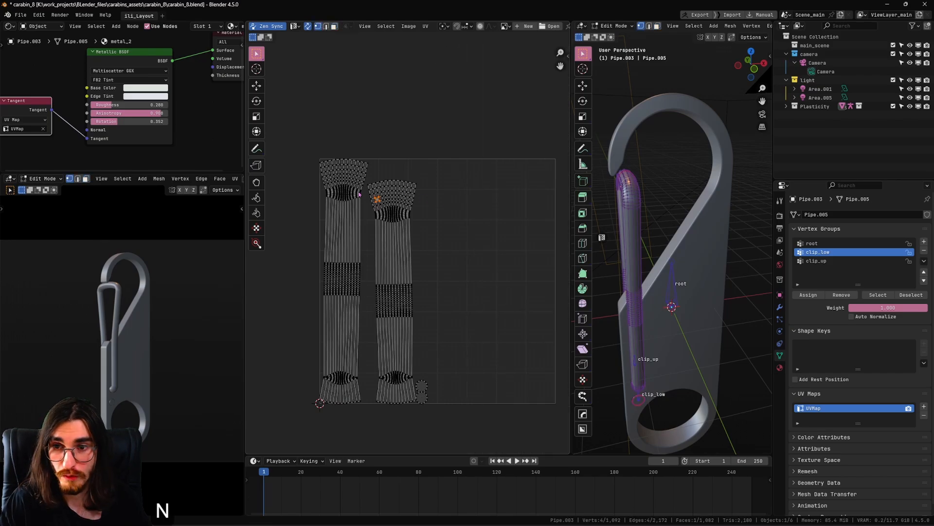
scroll(388, 187, up, 8)
shift+middle_drag(326, 114, 351, 176)
shift+middle_drag(316, 53, 396, 224)
scroll(451, 227, up, 2)
click(457, 245)
scroll(411, 200, down, 5)
scroll(392, 196, up, 1)
scroll(395, 224, up, 2)
shift+middle_drag(418, 192, 444, 226)
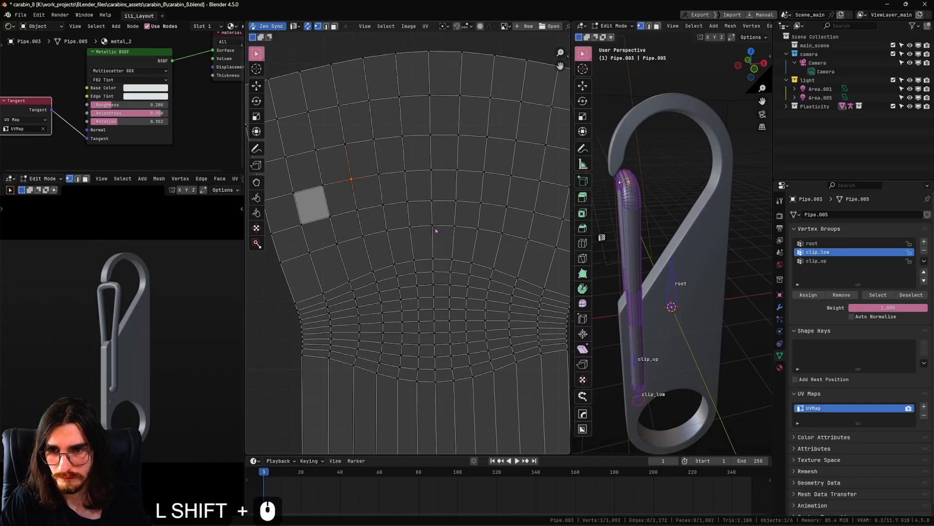
Step: Align horizontally the two lower corner vertices of a central quad in the shorter island's flared end
click(445, 226)
drag(445, 215, 394, 242)
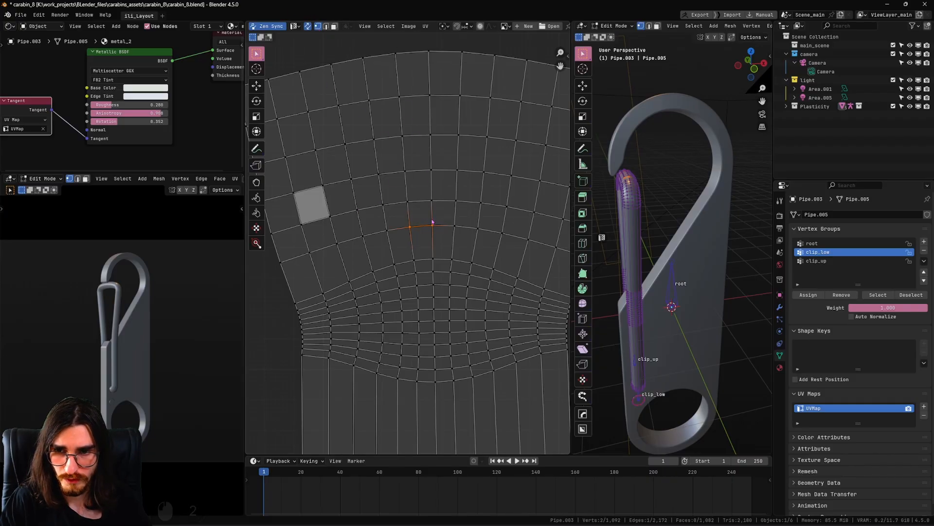
key(u)
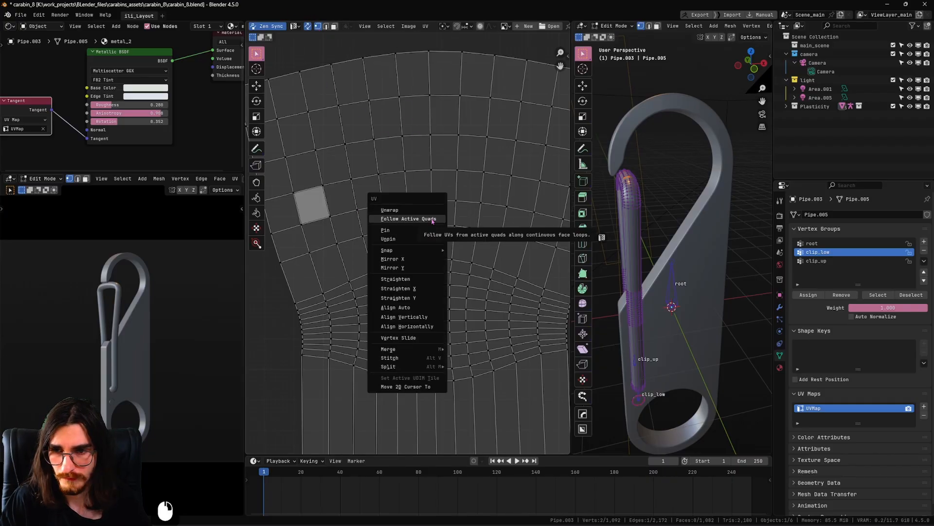
click(431, 327)
scroll(424, 263, up, 3)
drag(461, 252, 408, 278)
right_click(460, 253)
click(461, 253)
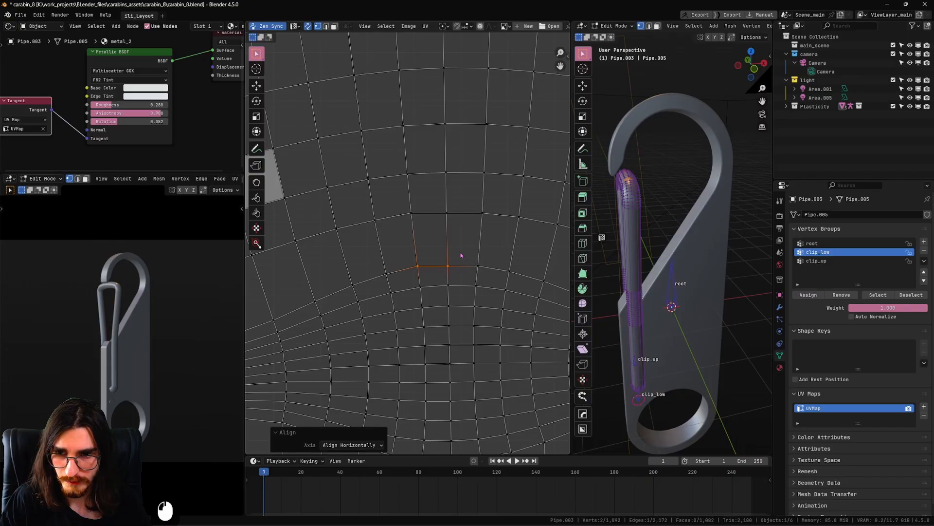
Step: Align the central quad's remaining corner vertices, finishing with its left side aligned vertically, and select the whole quad
drag(469, 195, 440, 275)
right_click(460, 231)
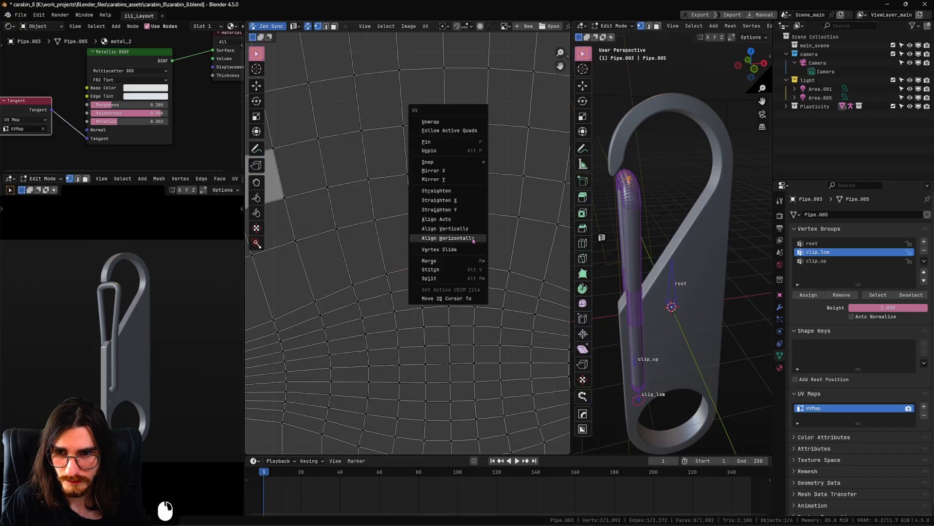
click(460, 231)
drag(426, 189, 403, 285)
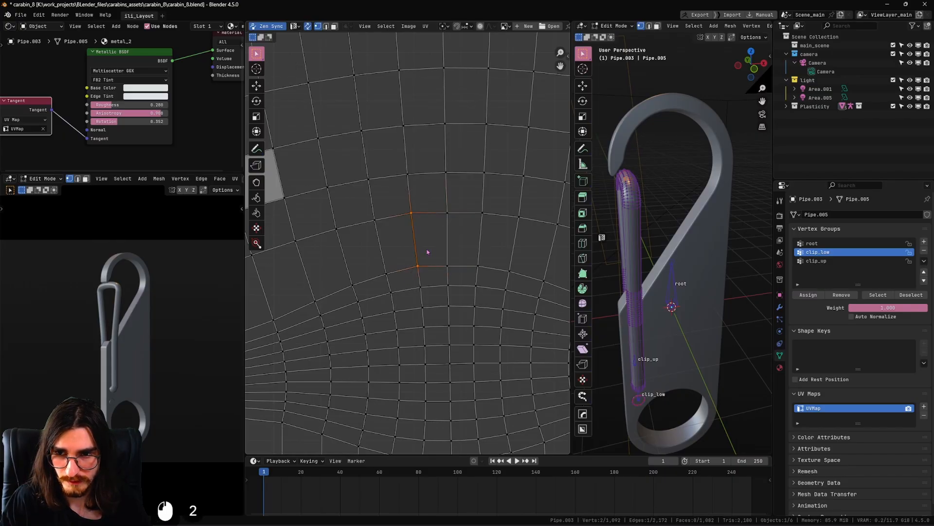
right_click(428, 251)
click(428, 252)
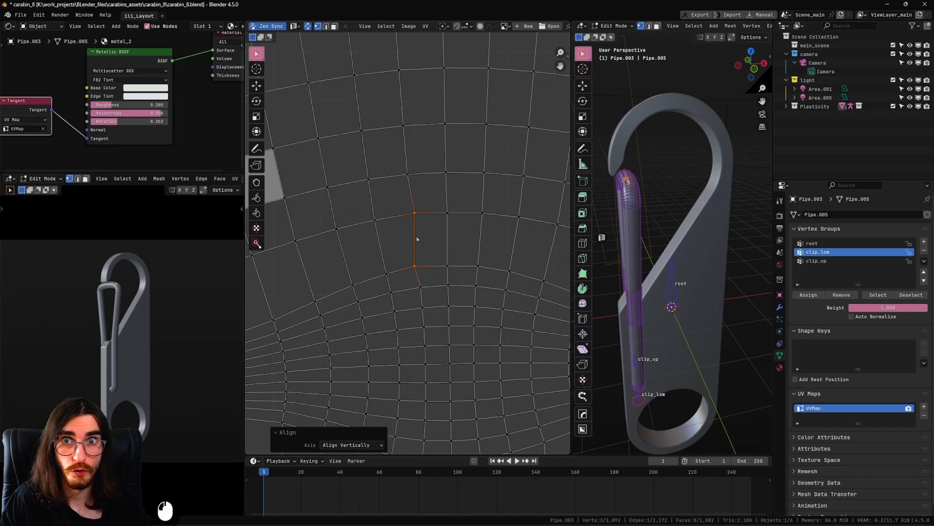
drag(405, 205, 463, 285)
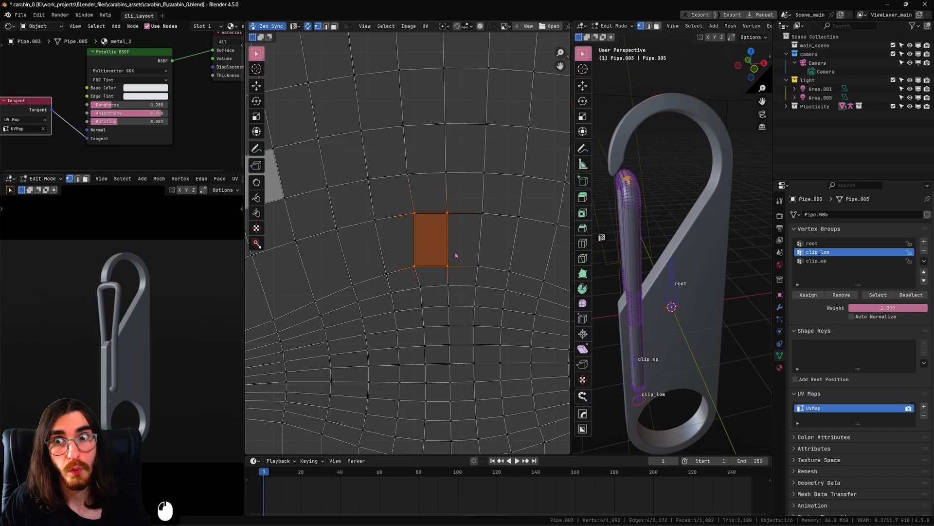
scroll(456, 255, down, 13)
shift+drag(480, 132, 342, 402)
shift+scroll(411, 144, up, 6)
scroll(393, 184, up, 4)
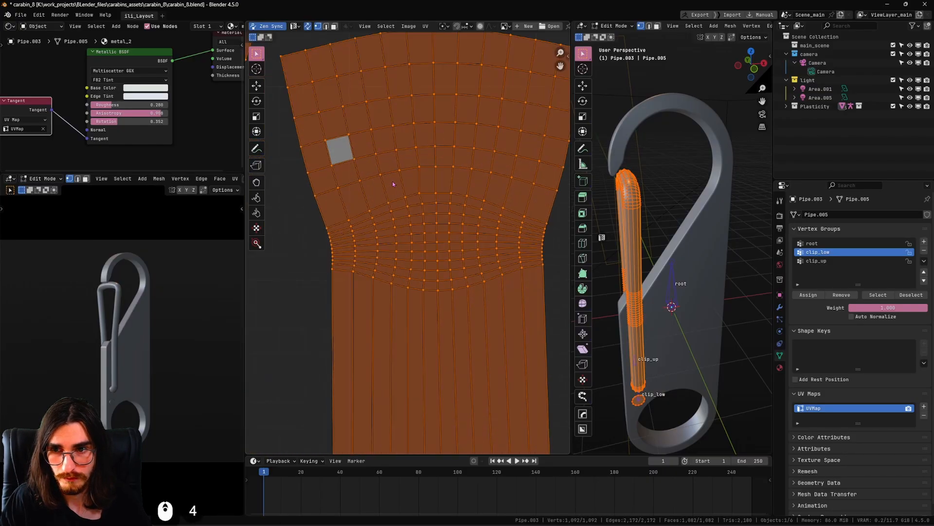
shift+middle_drag(393, 184, 385, 247)
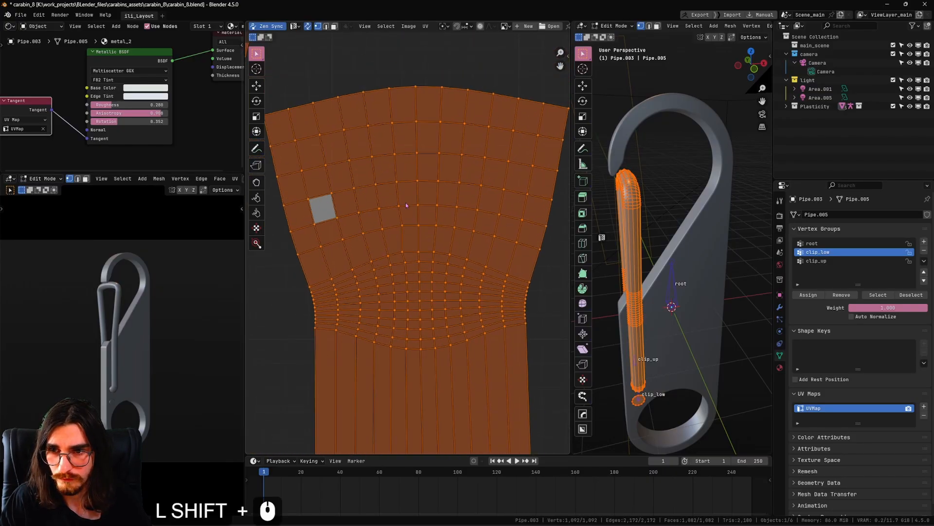
key(ctrl+z)
scroll(411, 246, up, 1)
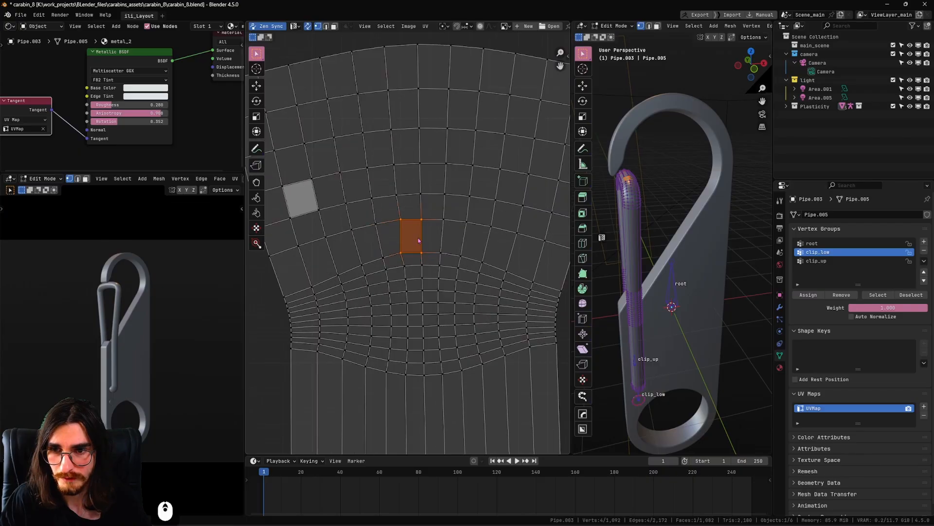
click(420, 221)
click(310, 177)
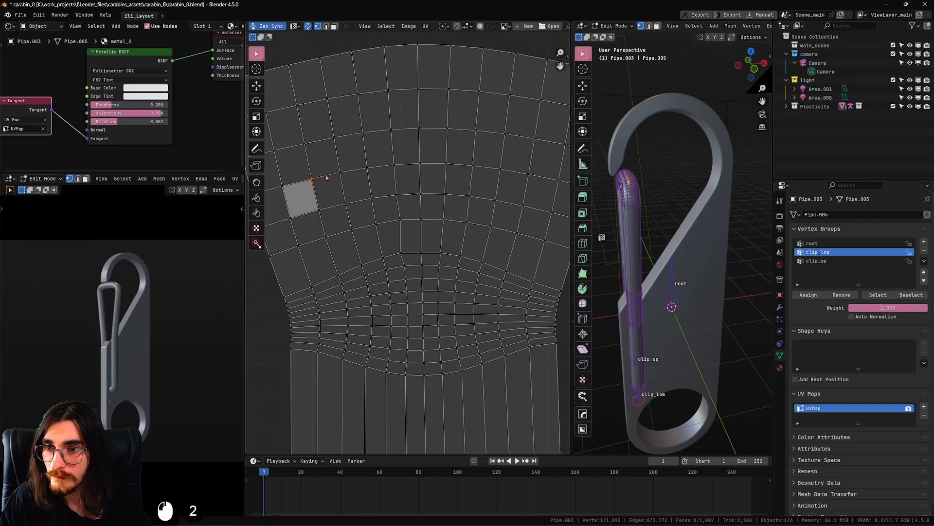
drag(276, 171, 328, 239)
key(g)
click(327, 217)
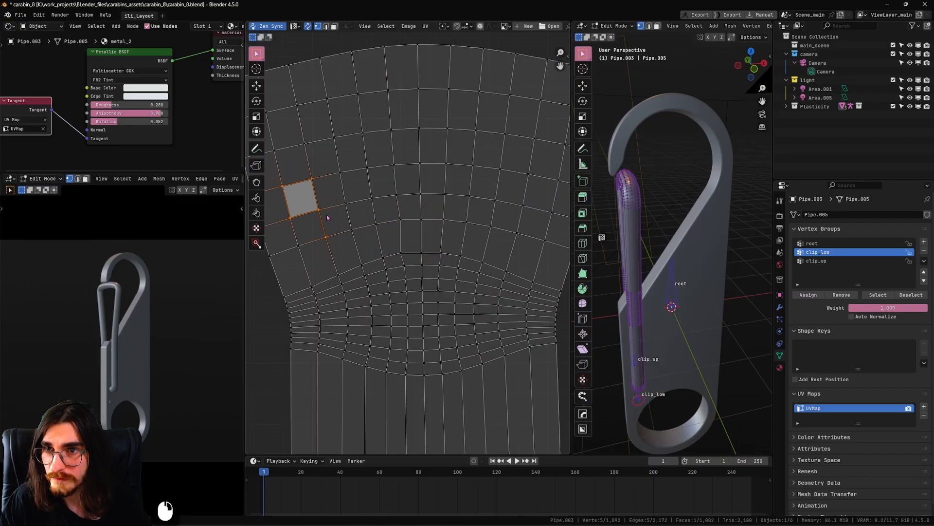
Step: Make the straightened quad the active face in face selection, then return to vertex selection
click(334, 27)
click(422, 230)
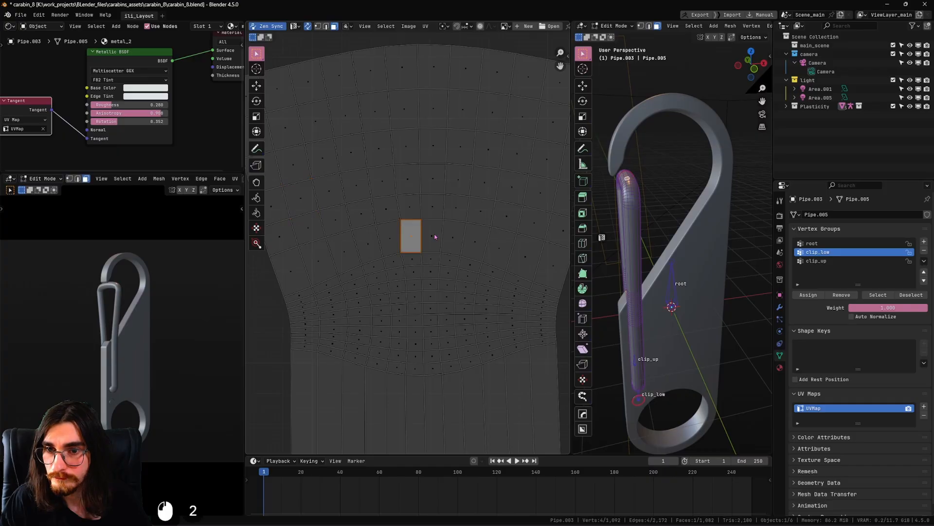
click(436, 235)
click(413, 239)
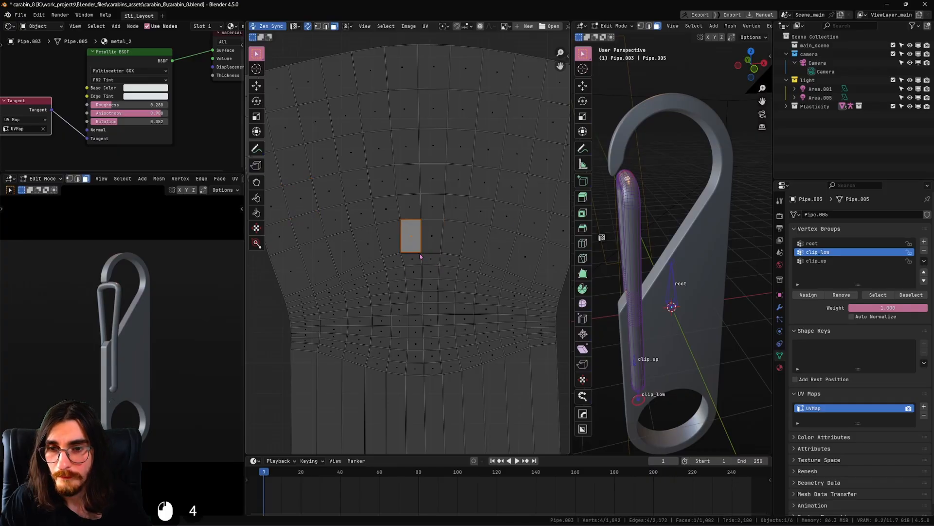
scroll(420, 256, up, 3)
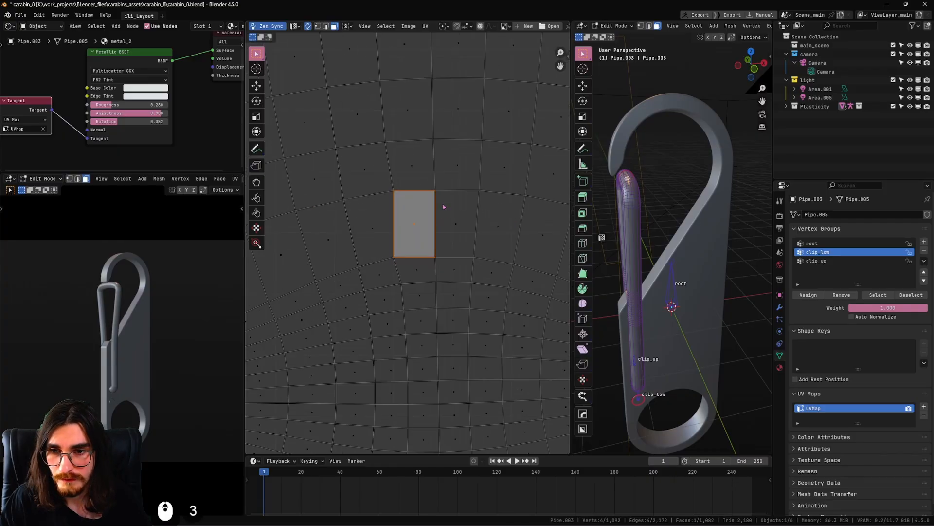
click(319, 26)
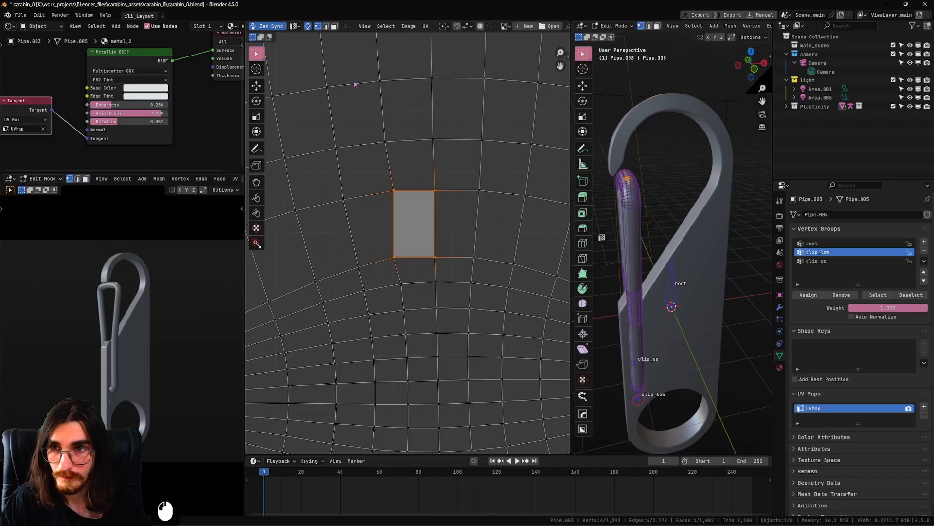
Step: Select all of the wire clip's UVs and apply Follow Active Quads from the straightened quad
scroll(439, 252, down, 6)
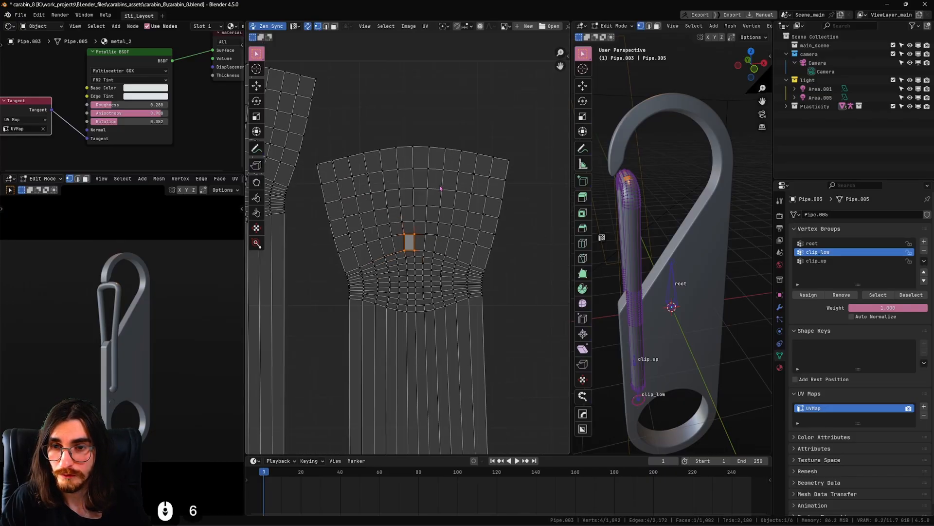
shift+middle_drag(439, 251, 460, 152)
scroll(460, 151, down, 5)
shift+drag(514, 111, 314, 407)
scroll(428, 144, up, 8)
shift+middle_drag(448, 138, 431, 230)
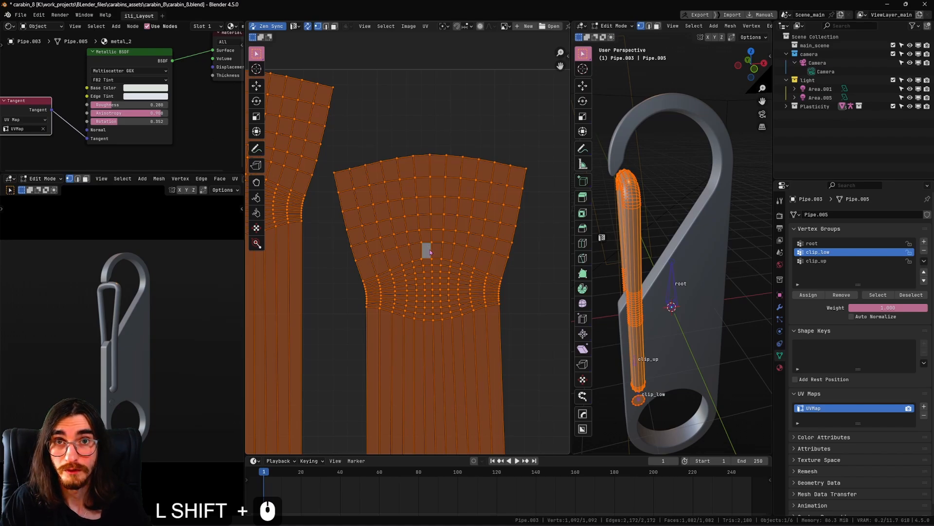
scroll(411, 252, up, 3)
shift+middle_drag(443, 250, 408, 241)
scroll(408, 240, down, 2)
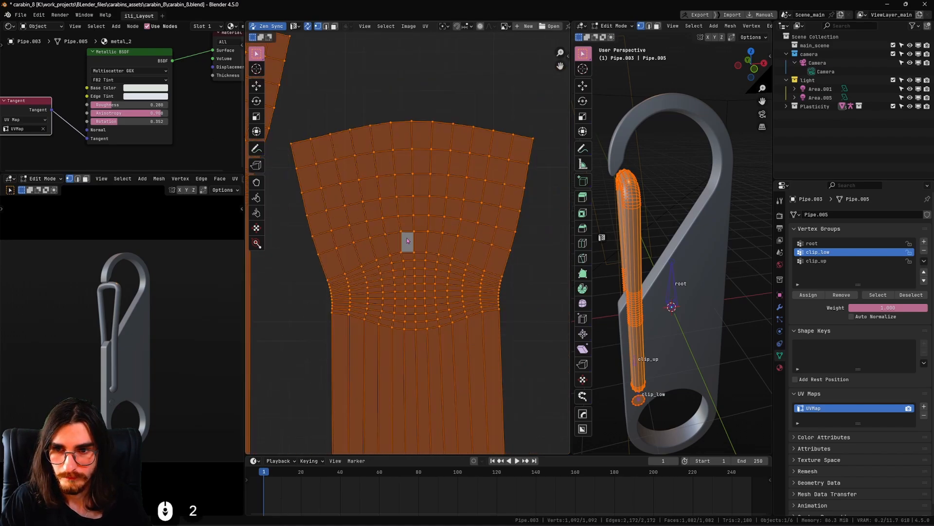
right_click(408, 239)
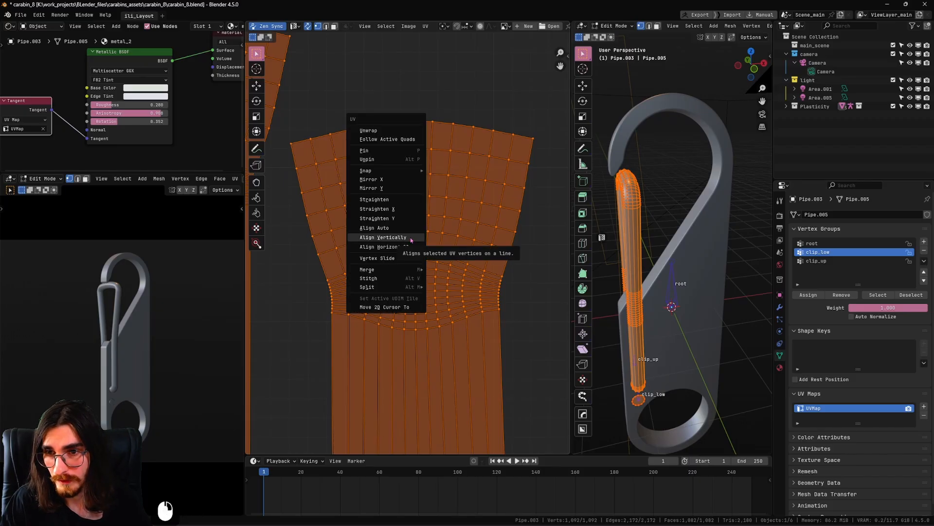
click(395, 139)
Step: Align vertically the two right-side corner vertices of a quad near the left edge of the longer island's flared upper end
shift+middle_drag(428, 298, 426, 341)
scroll(389, 336, up, 4)
scroll(437, 276, down, 1)
shift+middle_drag(437, 277, 494, 288)
scroll(414, 243, up, 2)
click(545, 212)
scroll(444, 189, up, 5)
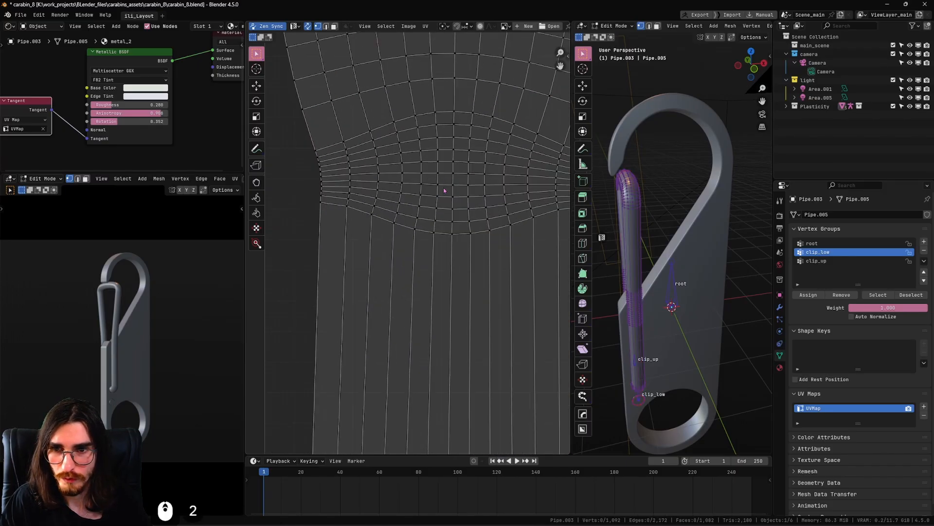
shift+middle_drag(442, 194, 333, 242)
mouse_move(385, 321)
shift+middle_down()
mouse_move(363, 299)
mouse_move(393, 310)
shift+middle_up()
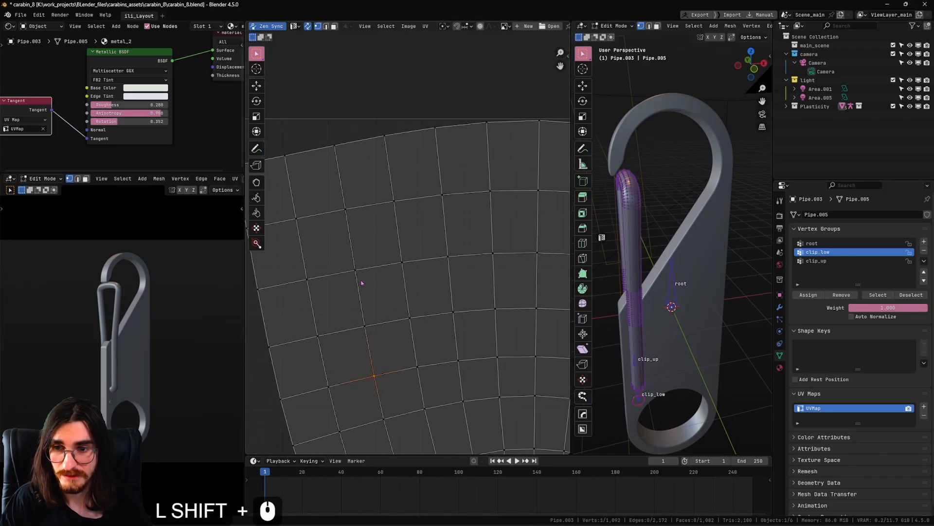
click(376, 308)
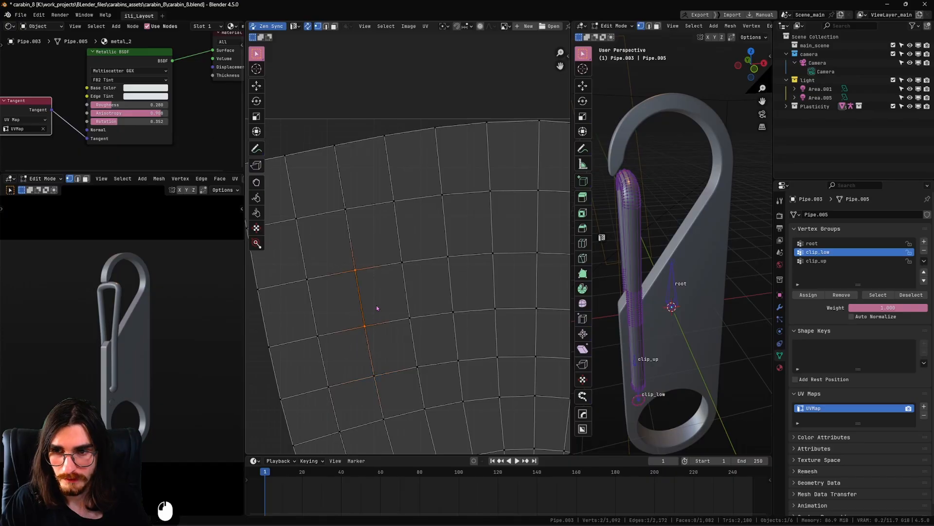
right_click(371, 296)
click(374, 289)
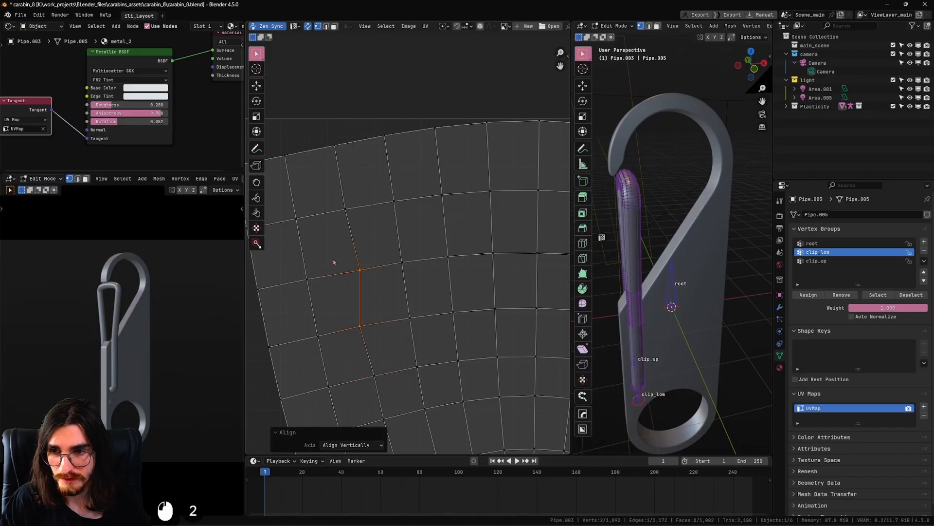
Step: Align the same quad's left side vertically and its top side horizontally
click(318, 307)
right_click(331, 304)
click(335, 302)
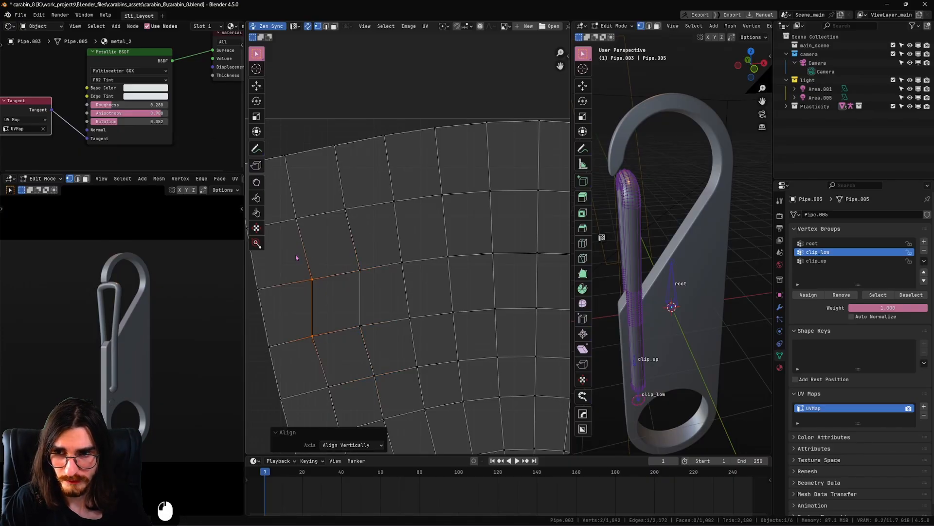
drag(296, 257, 361, 279)
right_click(374, 244)
click(373, 237)
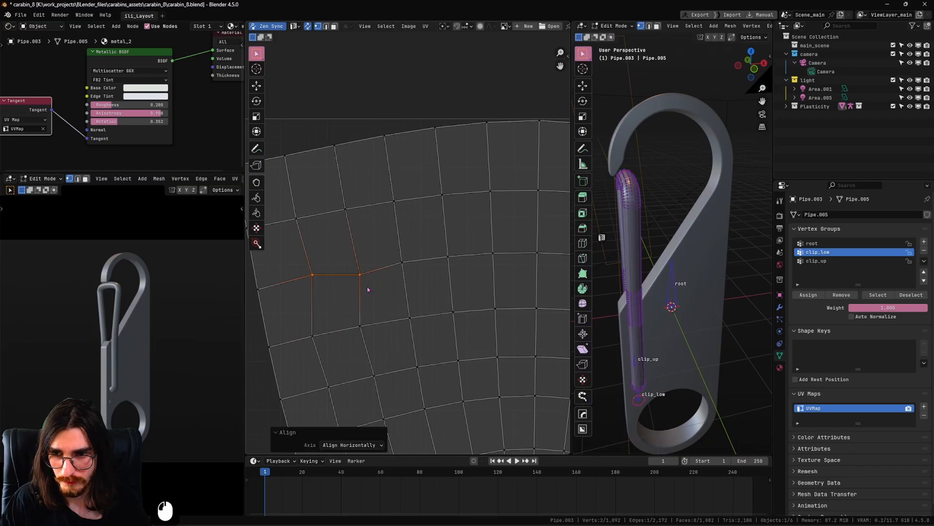
Step: Align the quad's two lower corner vertices horizontally to finish its rectangular shape
drag(310, 301, 375, 341)
right_click(363, 308)
click(362, 307)
scroll(376, 292, down, 3)
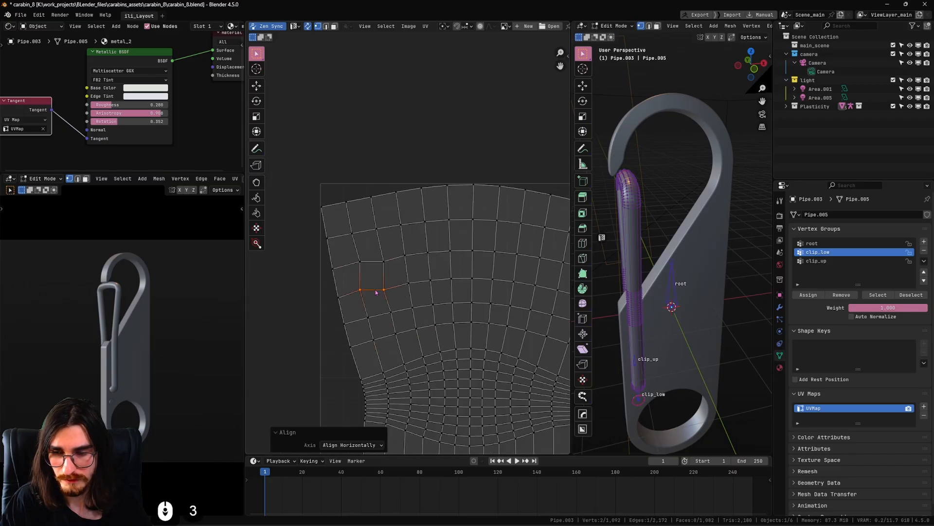
shift+middle_drag(376, 292, 344, 253)
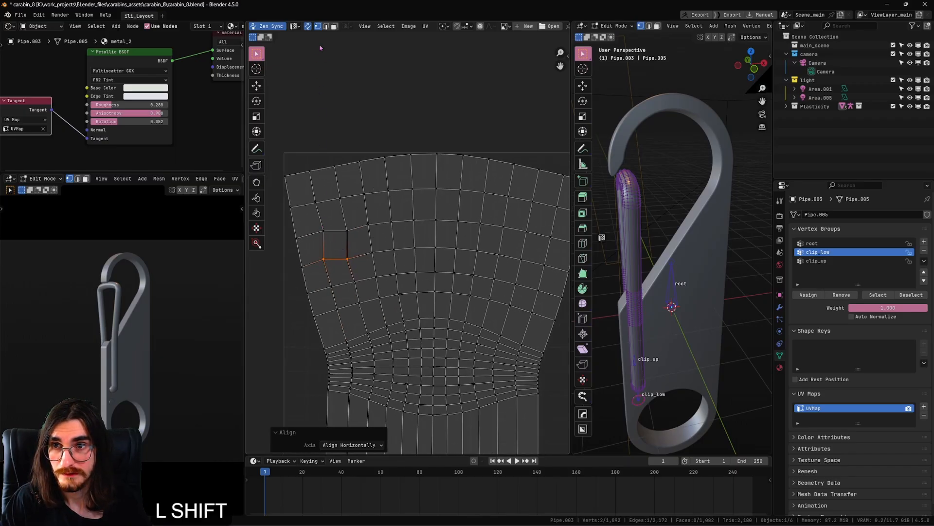
Step: Make the squared quad in the longer island the active face, and return to vertex selection
click(334, 26)
click(335, 245)
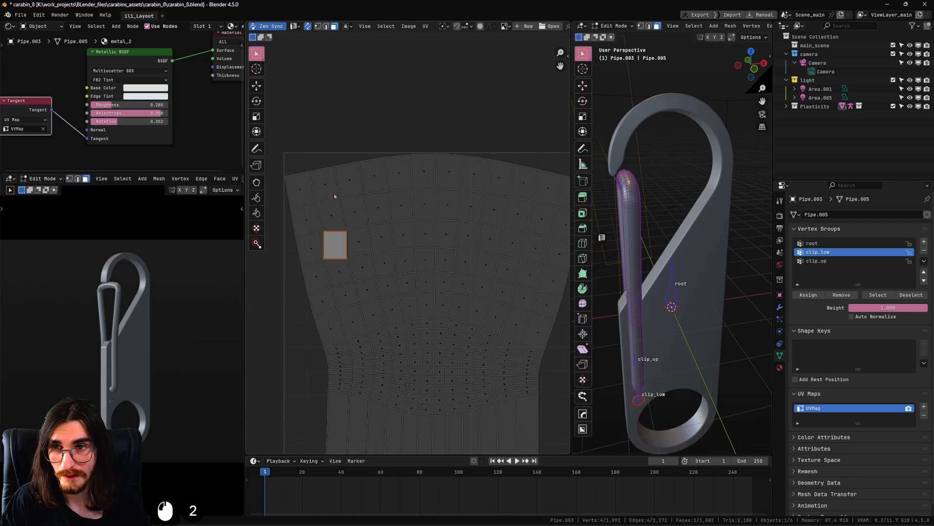
click(318, 27)
Step: Extend the selection to all of the wire clip's UV islands and apply Follow Active Quads from the longer island's quad
scroll(350, 173, down, 5)
shift+middle_drag(350, 173, 347, 68)
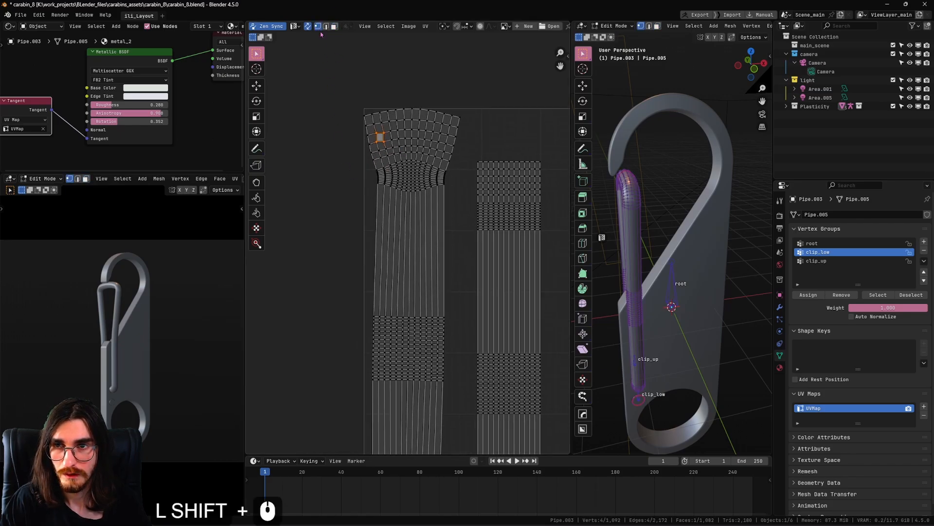
scroll(409, 90, down, 3)
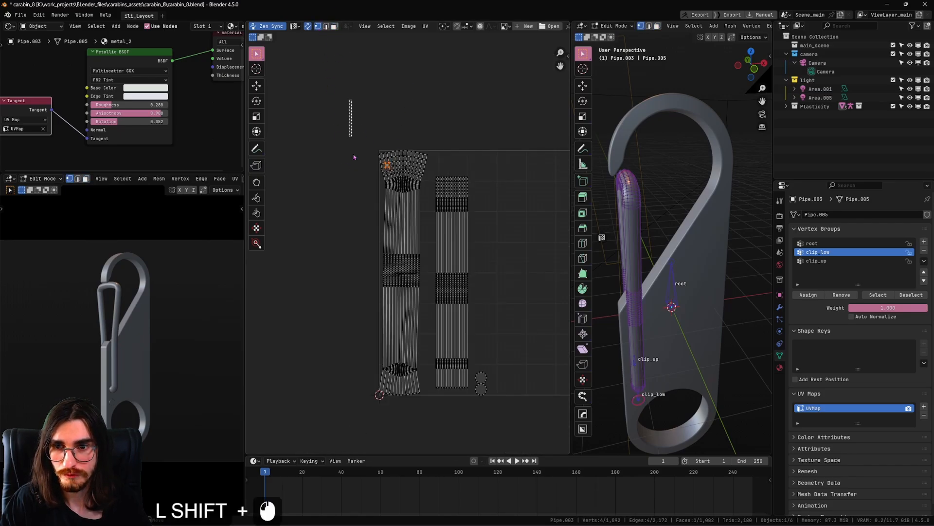
shift+drag(350, 100, 430, 427)
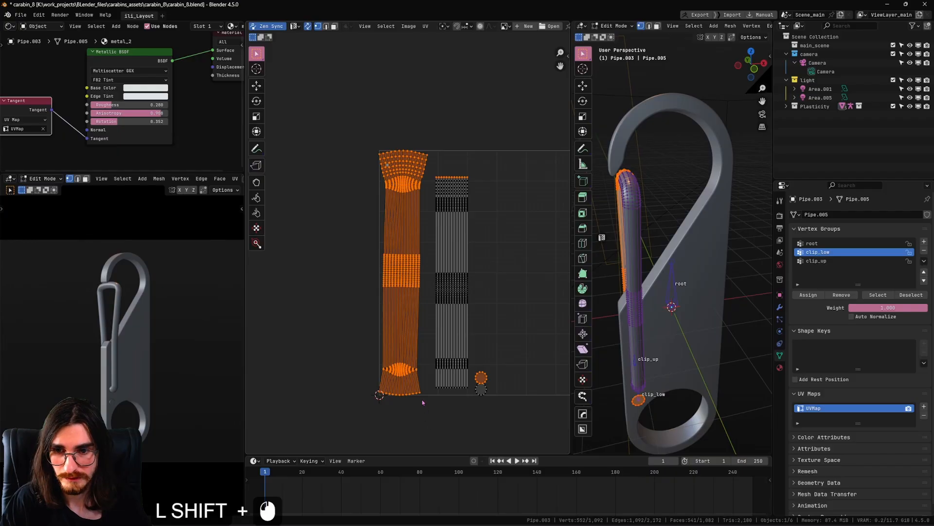
scroll(413, 245, up, 2)
shift+middle_drag(445, 303, 407, 242)
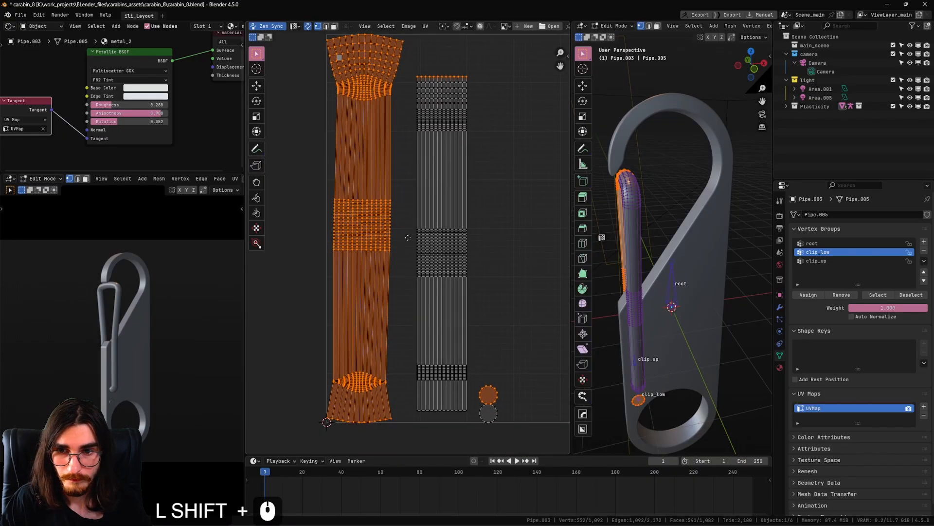
scroll(407, 243, down, 3)
shift+drag(503, 118, 353, 378)
shift+middle_drag(392, 205, 392, 232)
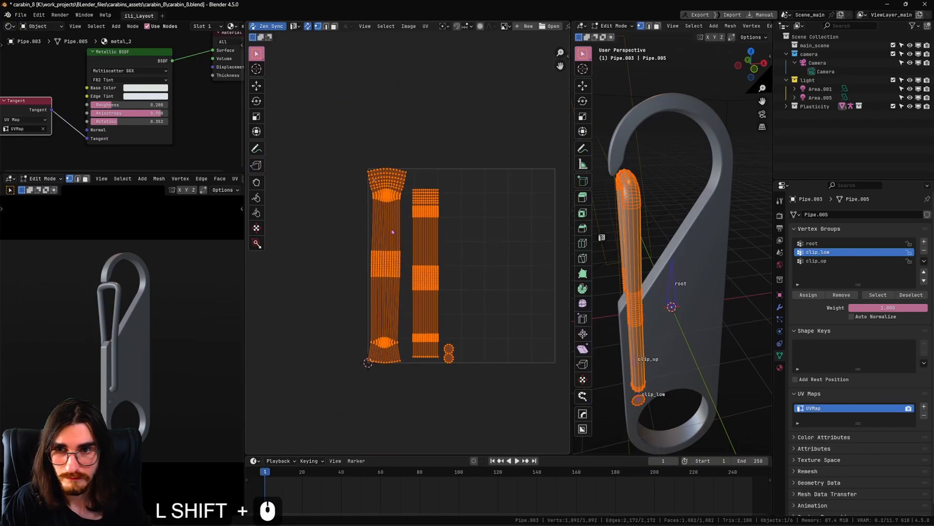
scroll(374, 258, up, 4)
key(u)
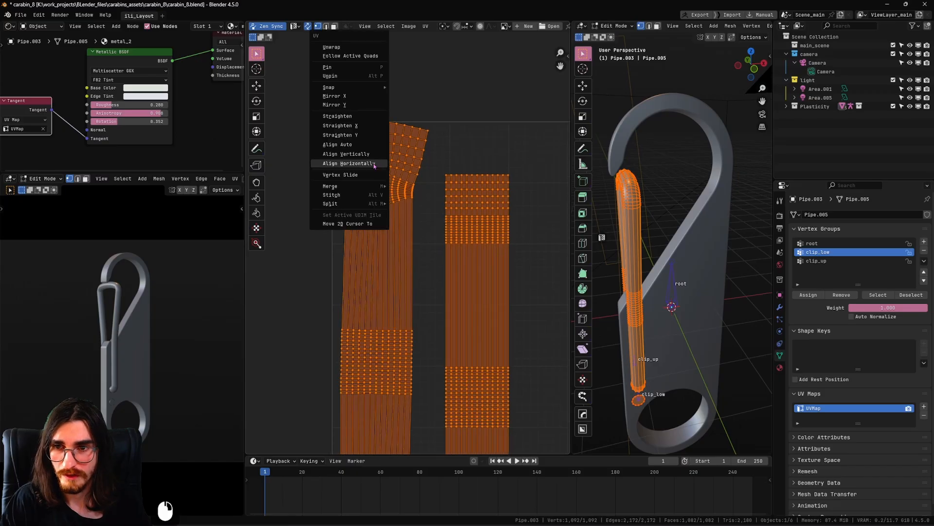
click(350, 56)
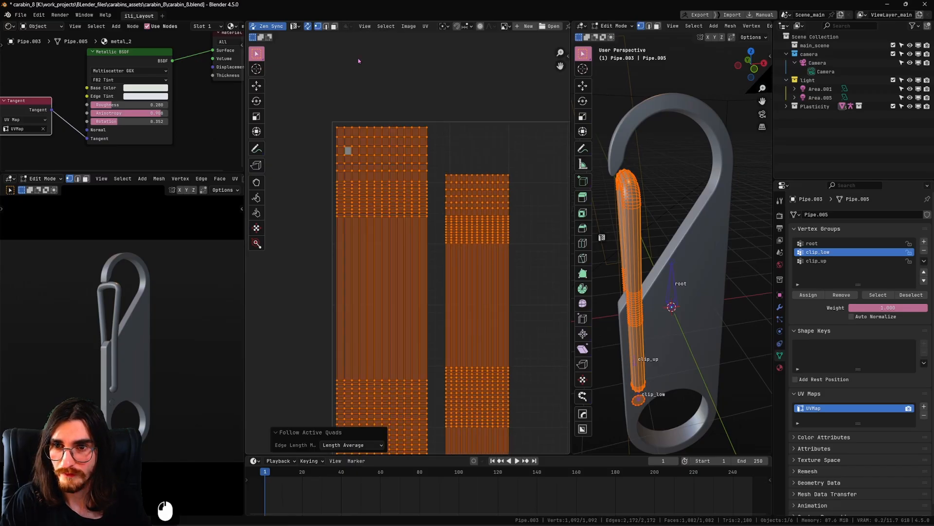
Step: Pack the wire clip's straightened islands with rotation disabled
scroll(403, 233, down, 3)
shift+middle_drag(404, 239, 402, 173)
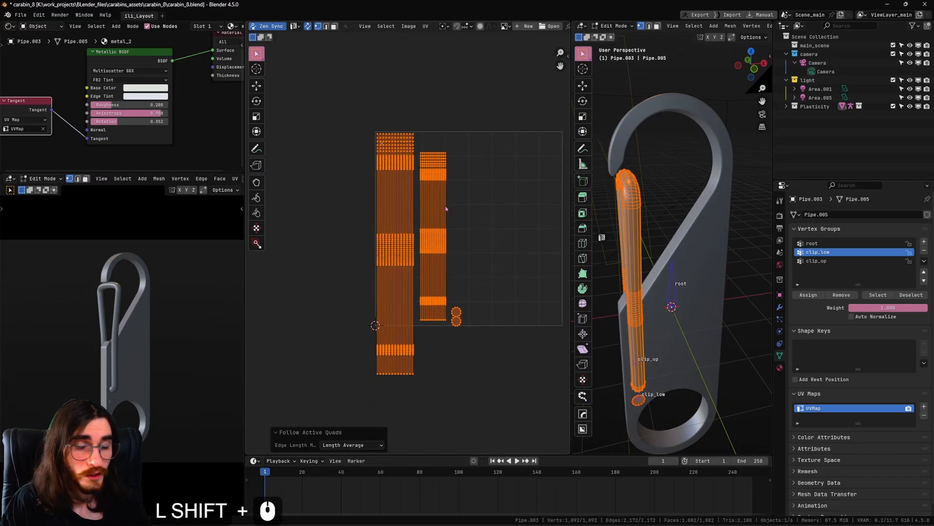
shift+middle_drag(491, 187, 460, 188)
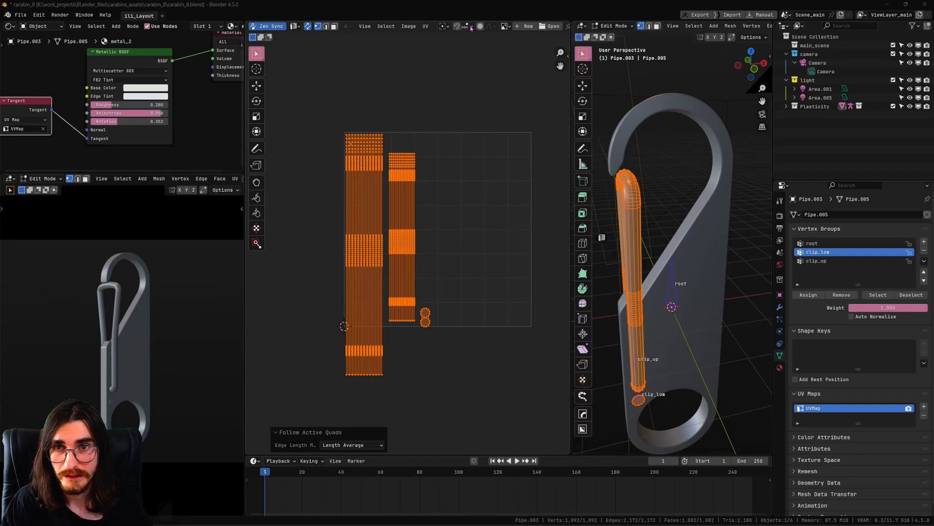
click(426, 28)
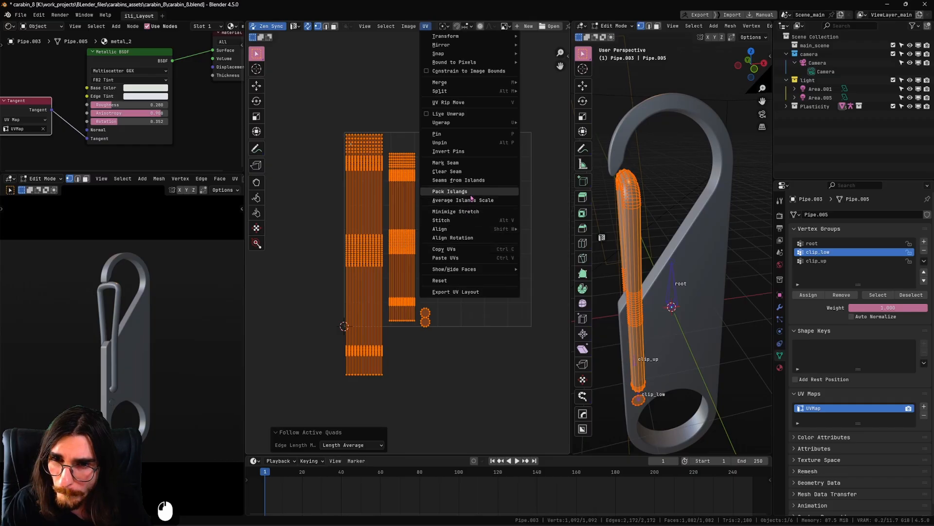
click(465, 192)
click(466, 220)
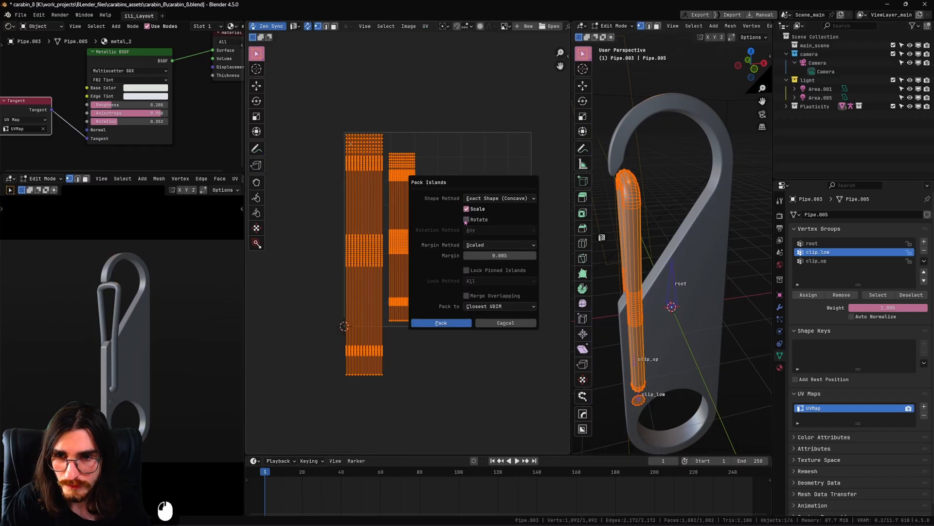
click(446, 323)
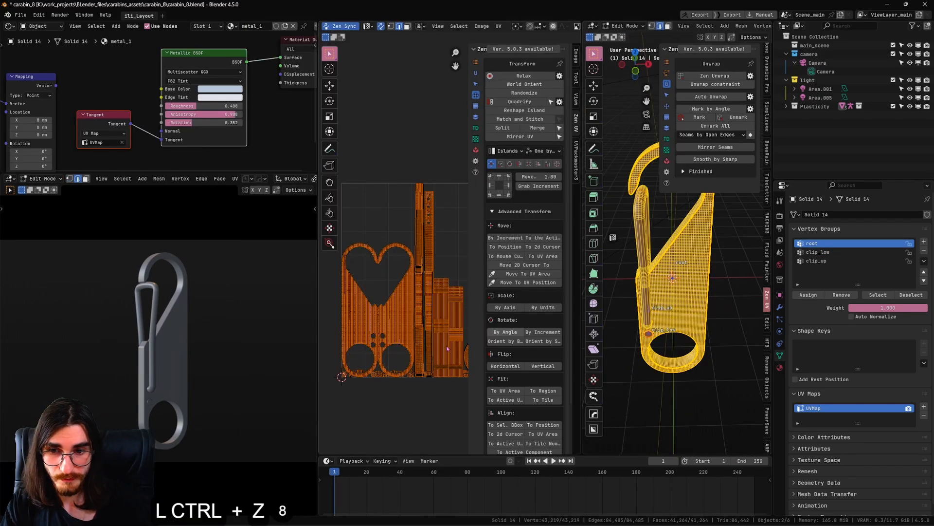
Step: Compare the carabiner's two packed UV layouts by repeatedly undoing and redoing the change between them
shift+middle_drag(446, 348, 392, 376)
scroll(449, 339, down, 1)
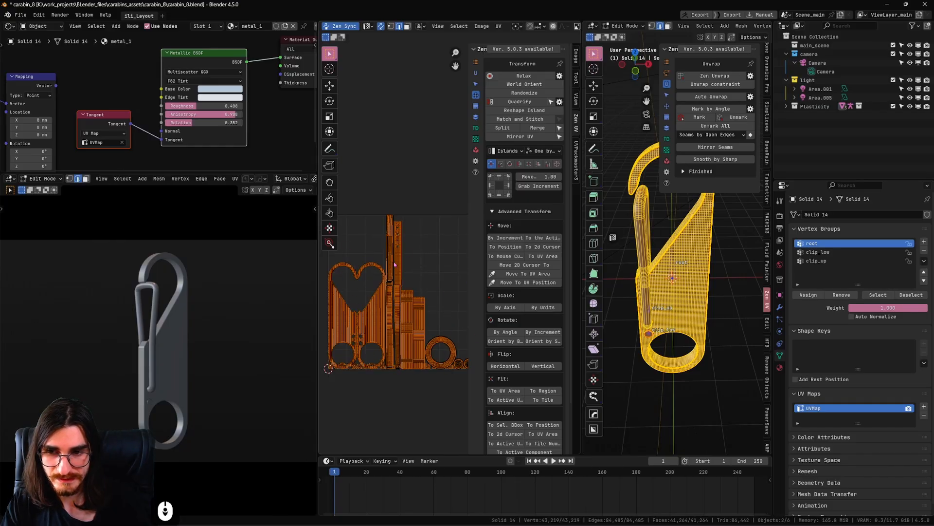
key(ctrl+shift+z)
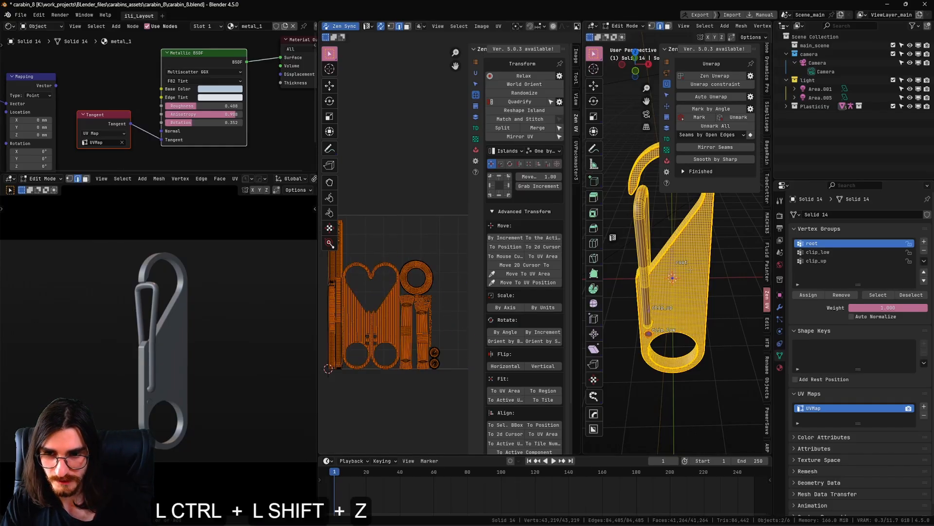
shift+middle_drag(403, 358, 447, 371)
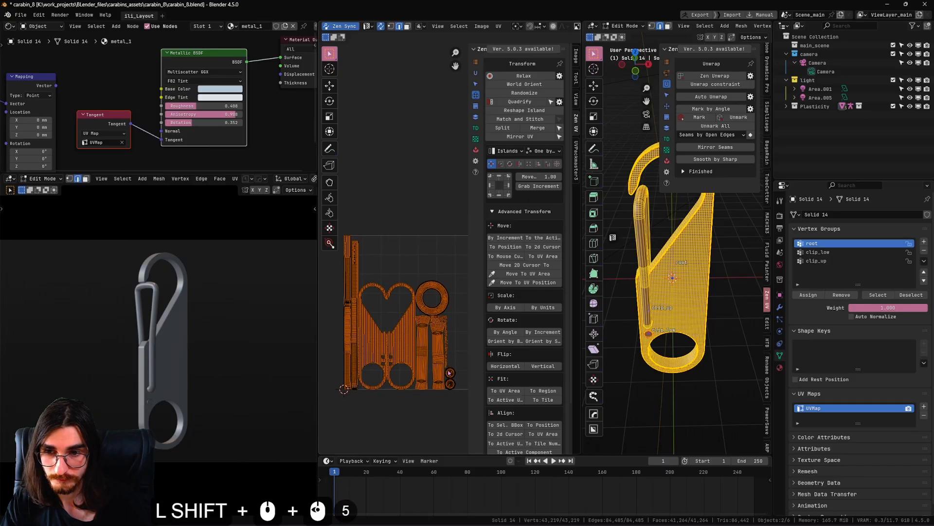
key(ctrl+z)
key(ctrl+shift+z)
key(ctrl+z)
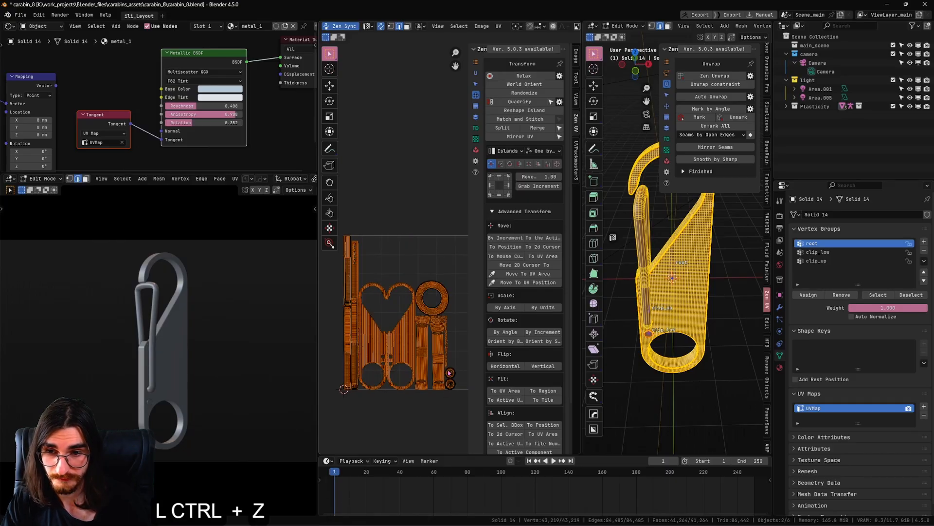
key(ctrl+shift+z)
key(ctrl+z)
key(ctrl+shift+z)
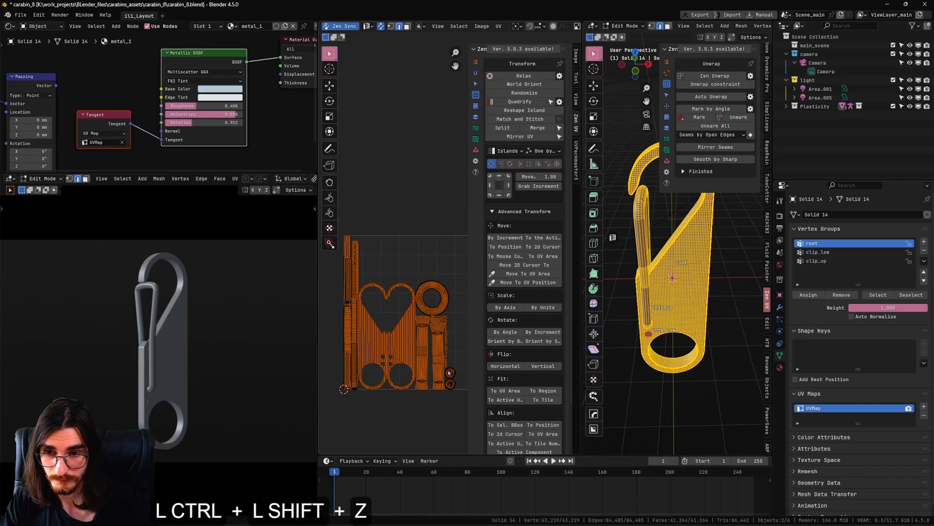
key(ctrl+z)
key(ctrl+shift+z)
key(ctrl+z)
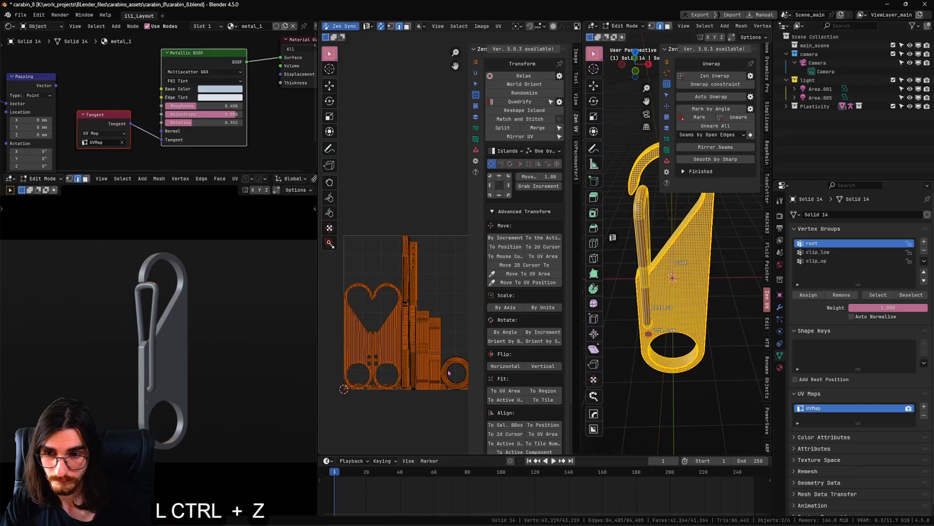
key(ctrl+shift+z)
key(ctrl+z)
key(ctrl+shift+z)
key(ctrl+shift+z)
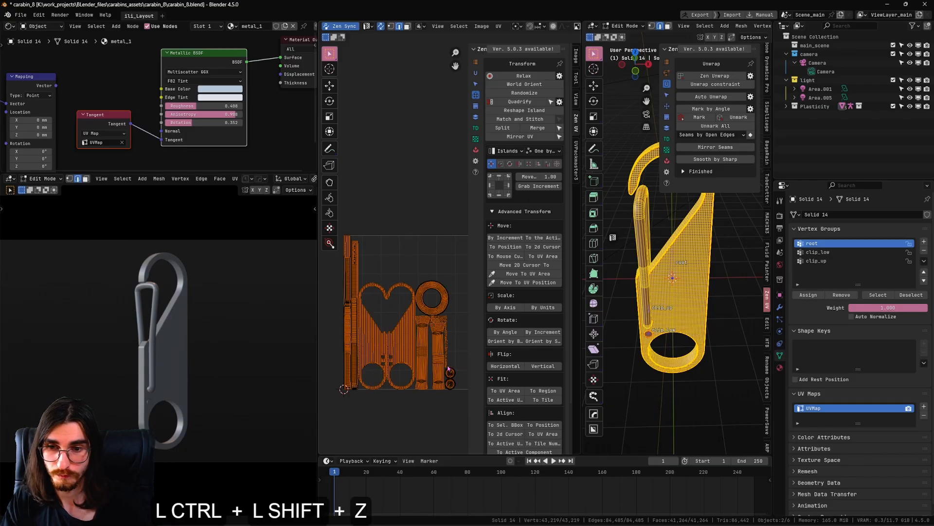
key(ctrl+z)
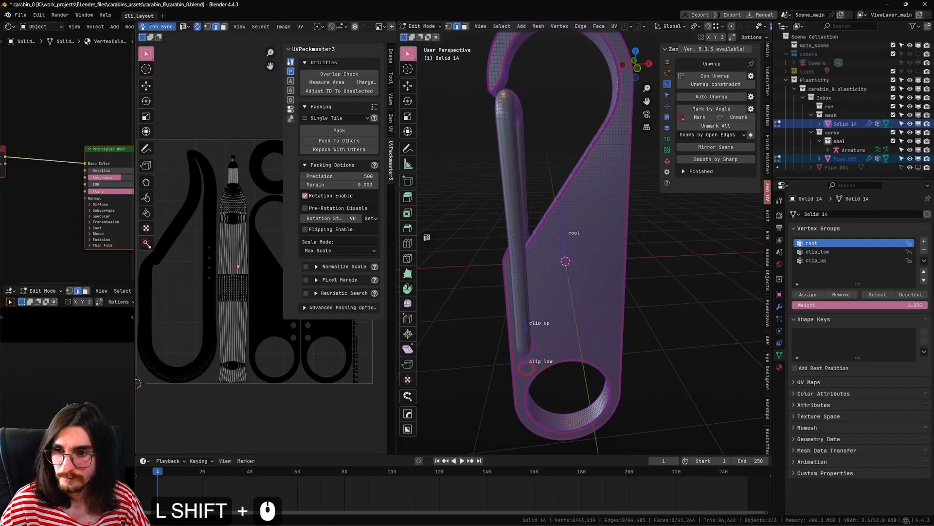
Step: Examine the wire clip's unstraightened UV island, especially the shape of its tapered upper end
mouse_move(209, 273)
shift+middle_down()
mouse_move(195, 319)
mouse_move(214, 268)
shift+middle_up()
scroll(195, 319, up, 6)
scroll(205, 295, up, 5)
scroll(207, 292, up, 5)
scroll(244, 292, down, 8)
shift+middle_drag(214, 336, 258, 346)
scroll(198, 234, up, 3)
shift+middle_drag(197, 234, 221, 367)
scroll(252, 285, up, 2)
scroll(258, 254, up, 2)
scroll(258, 253, down, 2)
drag(203, 115, 274, 350)
scroll(261, 231, down, 5)
shift+middle_drag(245, 330, 229, 266)
Step: Select one long face in the middle of the wire clip's UV island and apply Zen UV's Quadrify
click(223, 27)
click(242, 265)
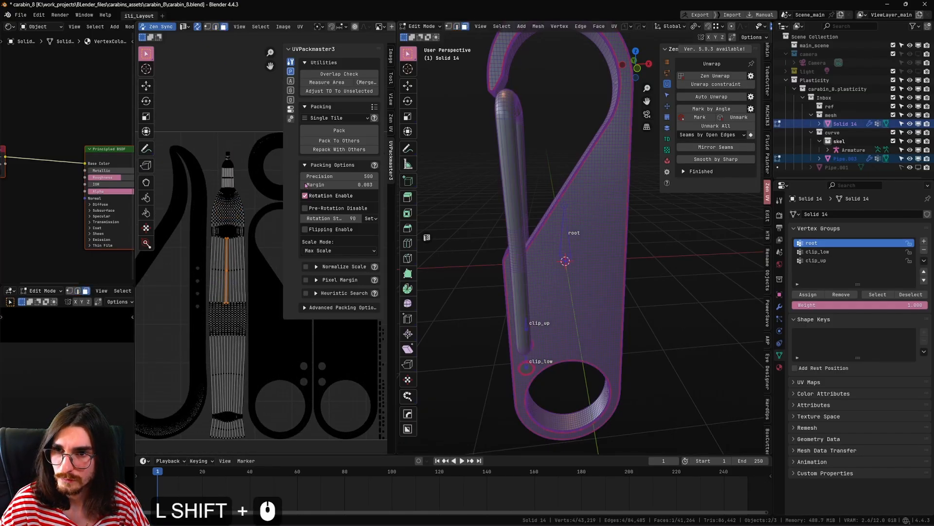
click(391, 122)
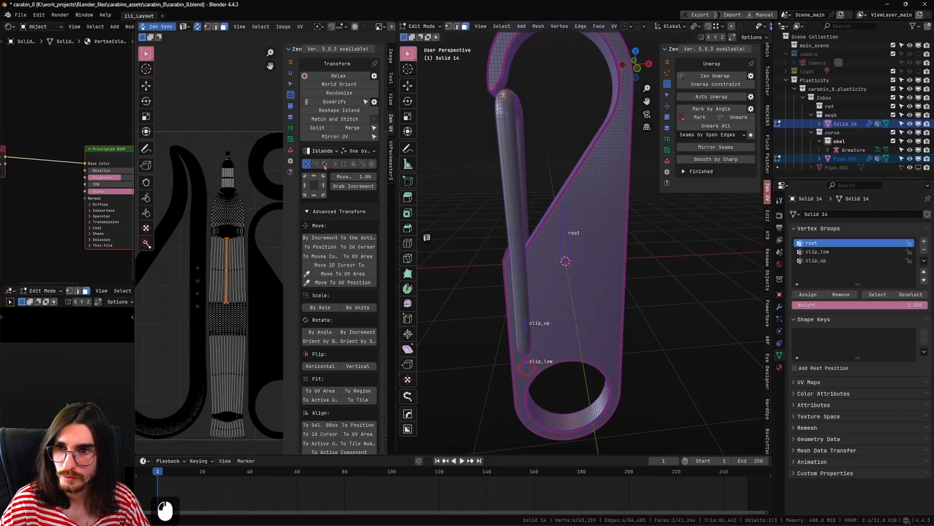
click(330, 105)
Step: Examine the pinched bend in the body's side-strip UV island and the matching rounded shoulder on the model
scroll(233, 244, down, 4)
scroll(209, 262, up, 4)
scroll(238, 325, up, 3)
shift+middle_drag(184, 281, 234, 249)
scroll(239, 325, up, 2)
click(230, 248)
shift+middle_drag(589, 326, 657, 243)
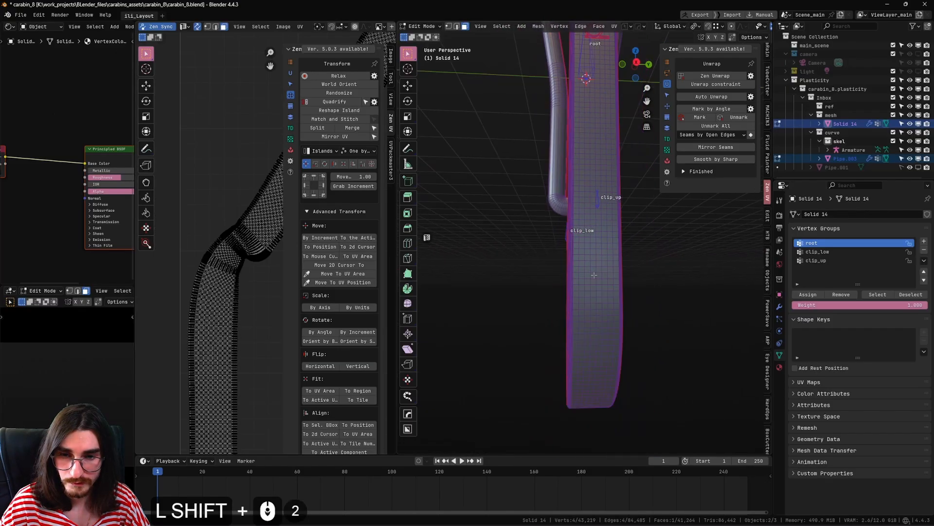
shift+middle_drag(657, 243, 608, 272)
middle_drag(540, 267, 593, 374)
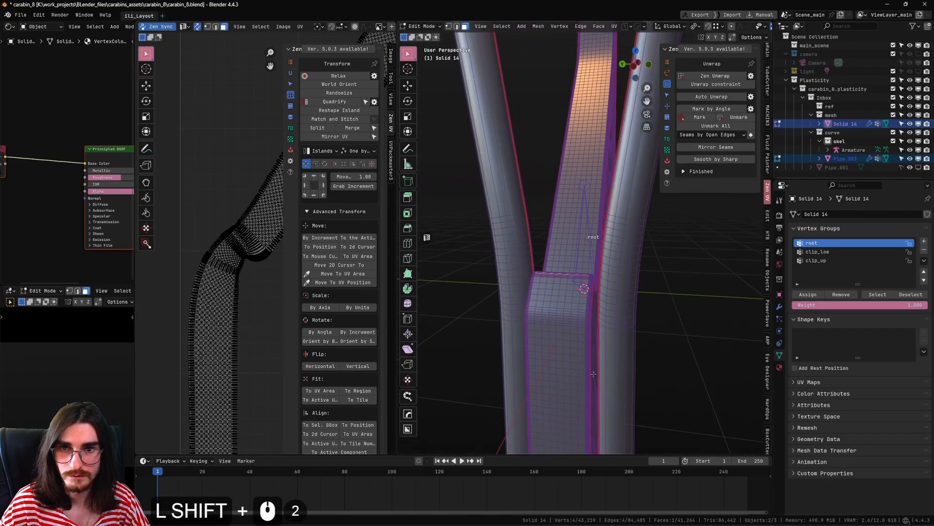
middle_drag(593, 341, 519, 287)
shift+middle_drag(518, 287, 565, 204)
middle_drag(535, 243, 592, 243)
scroll(591, 275, up, 7)
scroll(560, 288, up, 3)
Step: Select the edge loop across the bend of the body's rounded shoulder, deselect its stray edges, and mark the rest as a seam
key(2)
ctrl+alt+click(571, 275)
alt+click(571, 272)
shift+middle_drag(592, 243, 579, 263)
mouse_move(579, 263)
middle_down()
mouse_move(628, 239)
mouse_move(597, 265)
middle_up()
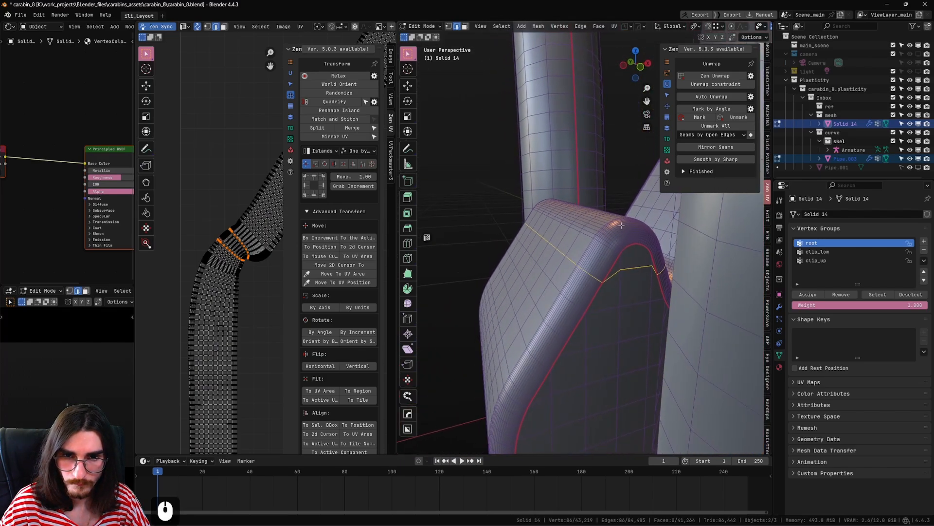
middle_drag(656, 304, 701, 292)
ctrl+drag(489, 183, 576, 268)
middle_drag(577, 268, 620, 272)
mouse_move(621, 272)
shift+middle_down()
mouse_move(604, 289)
mouse_move(630, 280)
shift+middle_up()
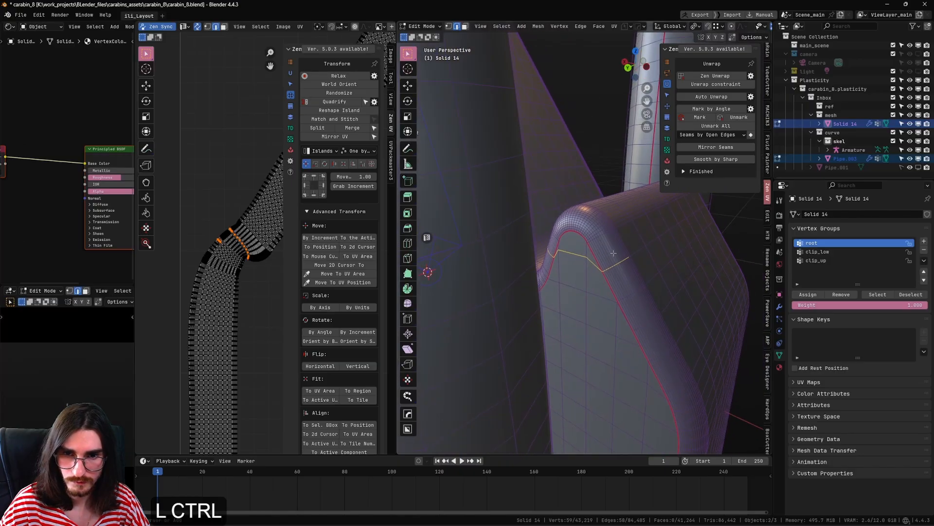
ctrl+drag(652, 241, 608, 270)
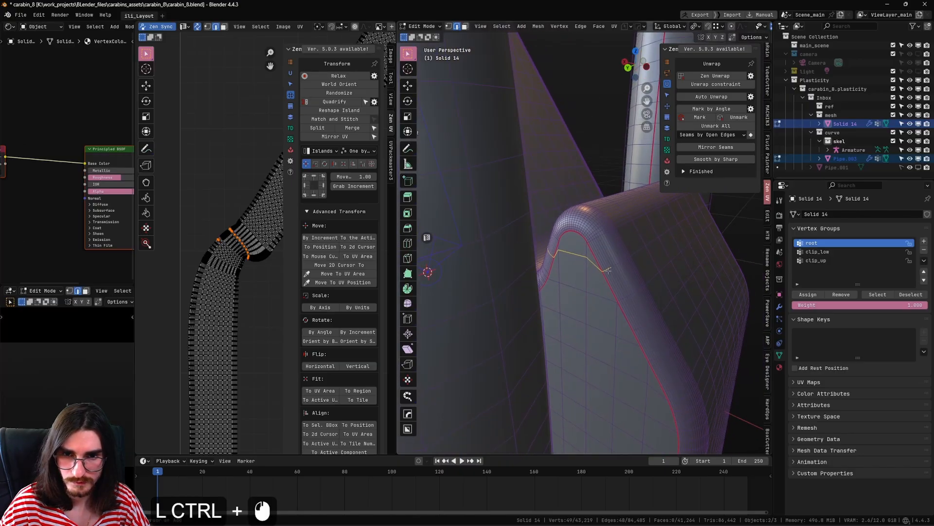
mouse_move(564, 255)
middle_down()
mouse_move(579, 269)
mouse_move(639, 272)
mouse_move(559, 234)
mouse_move(564, 245)
middle_up()
key(ctrl+e)
scroll(639, 272, up, 3)
scroll(639, 272, down, 3)
alt+click(558, 252)
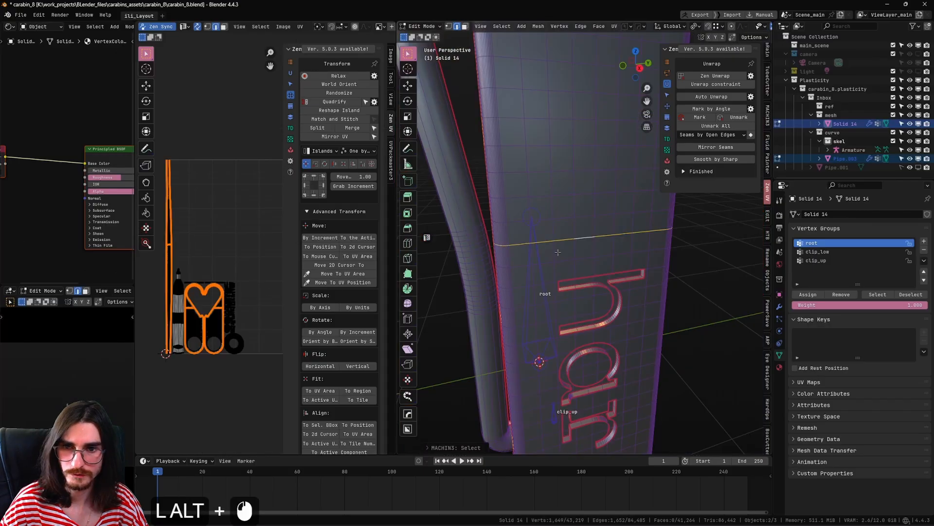
middle_drag(558, 252, 623, 249)
middle_drag(531, 259, 555, 257)
scroll(652, 259, up, 6)
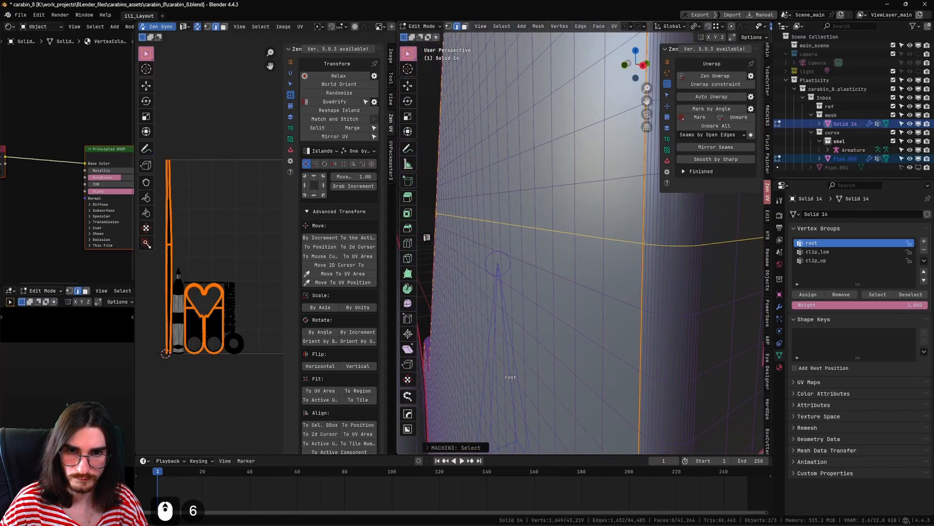
Step: Mark a seam across the body's side strip just above the engraved lettering and unwrap the model with Zen Unwrap
click(652, 247)
ctrl+click(715, 241)
middle_drag(715, 241, 664, 253)
scroll(664, 253, down, 4)
shift+middle_drag(665, 253, 603, 269)
ctrl+click(596, 267)
scroll(593, 270, up, 3)
ctrl+click(616, 240)
ctrl+click(617, 240)
key(u)
scroll(583, 256, down, 2)
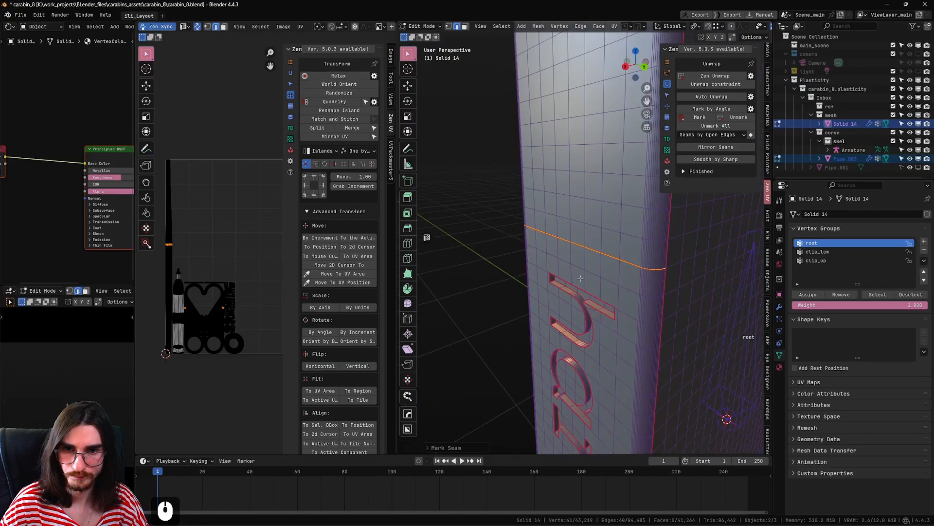
scroll(604, 269, down, 4)
key(alt+c)
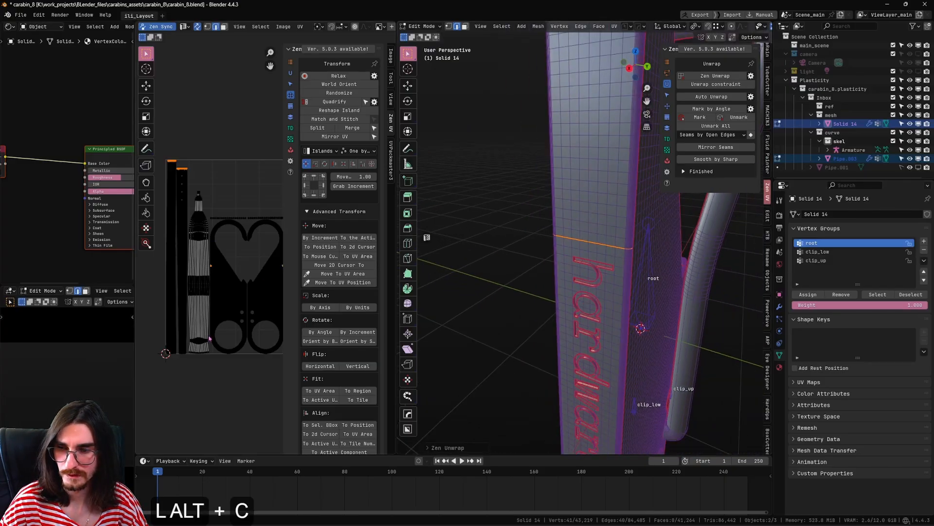
Step: Switch the UV selection to faces and select one face in the upper part of the tapered wire clip island
shift+middle_drag(225, 252, 253, 321)
scroll(216, 290, up, 4)
click(226, 252)
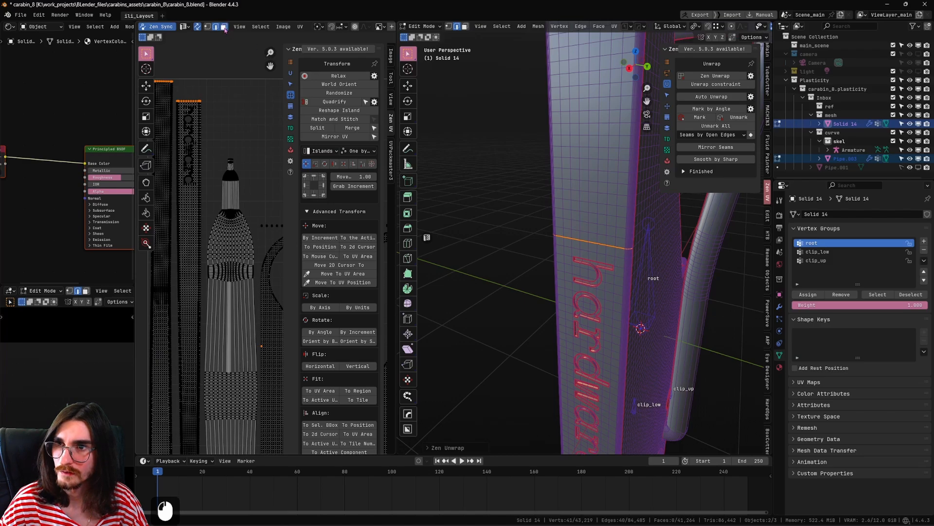
click(225, 252)
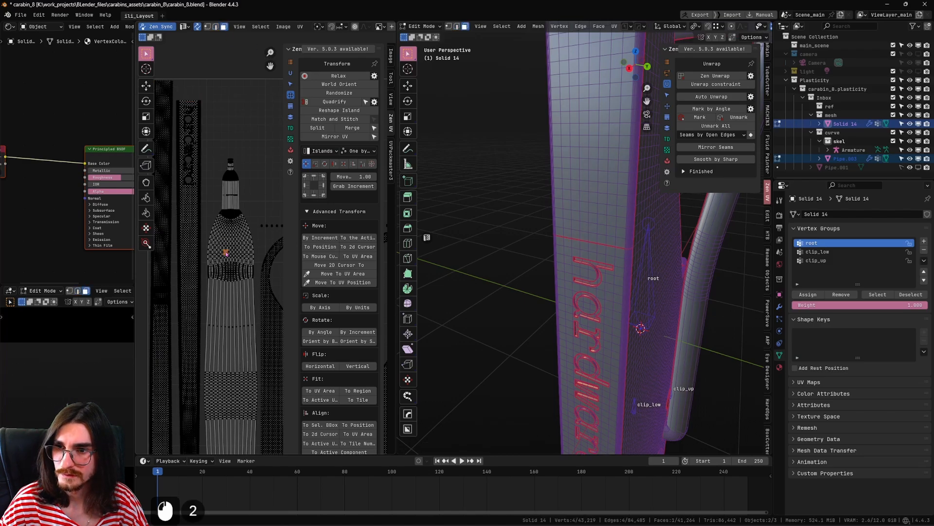
Step: Quadrify the selected tapered UV island and relax the round UV islands of the carabiner body one by one
click(334, 101)
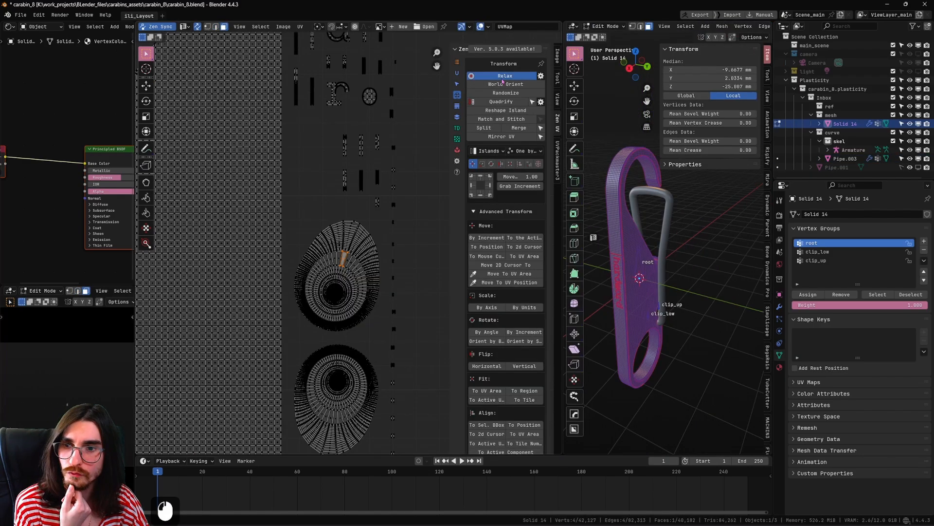
click(503, 77)
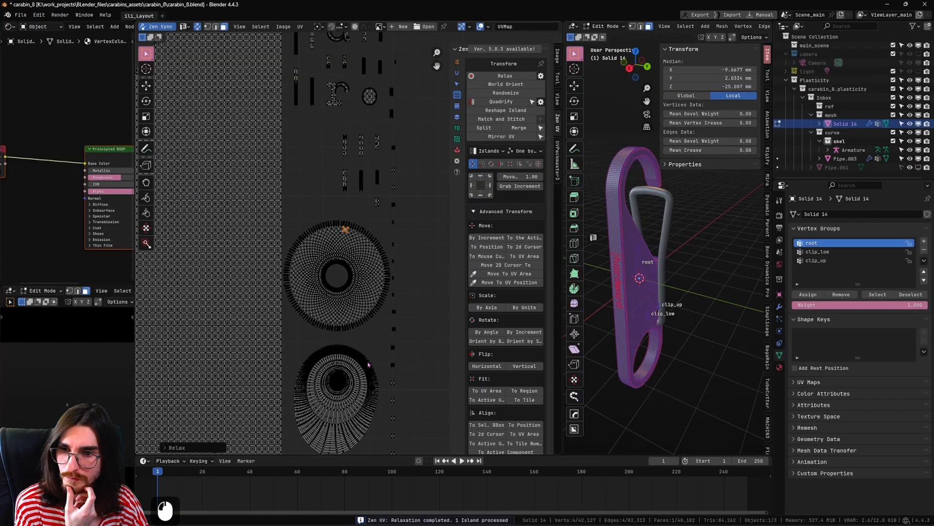
double_click(505, 76)
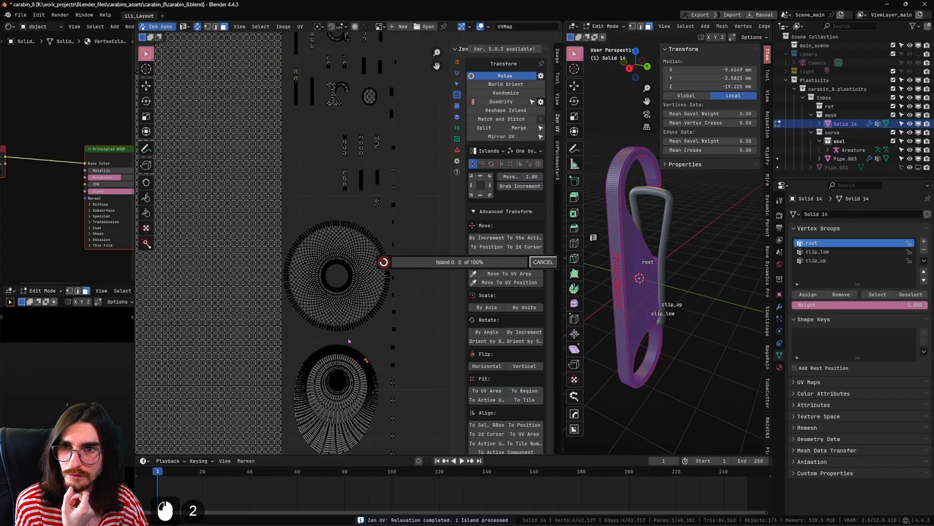
scroll(348, 339, down, 6)
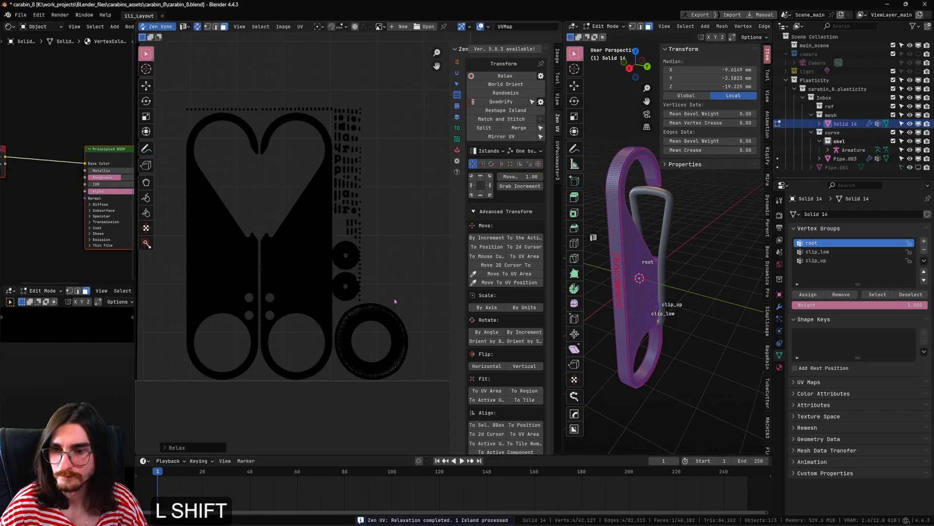
scroll(395, 301, up, 5)
shift+middle_drag(382, 298, 361, 265)
click(503, 77)
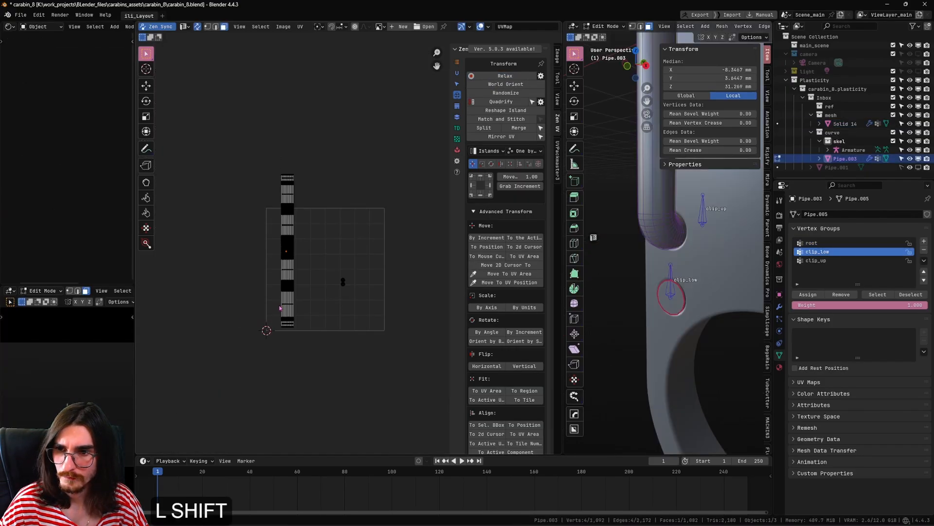
Step: Split the wire clip's UV strip in two by applying Zen Unwrap along the edge loop at the middle of its top bend
scroll(326, 307, up, 4)
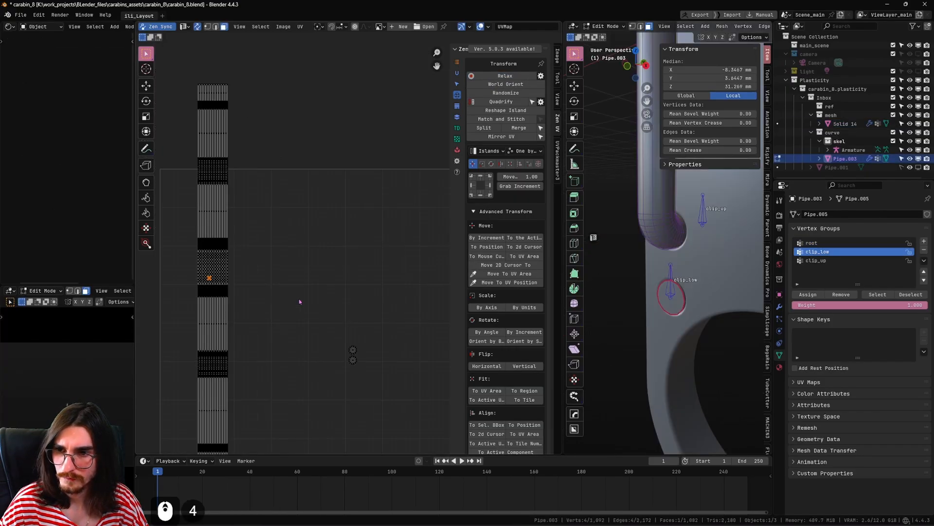
scroll(327, 307, up, 3)
shift+middle_drag(327, 307, 302, 365)
shift+middle_drag(182, 101, 214, 134)
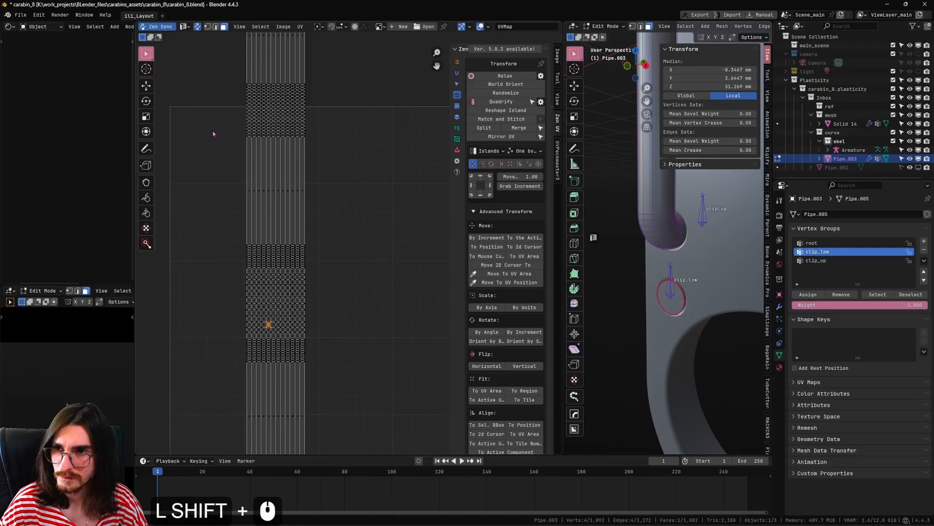
click(216, 27)
scroll(316, 271, down, 7)
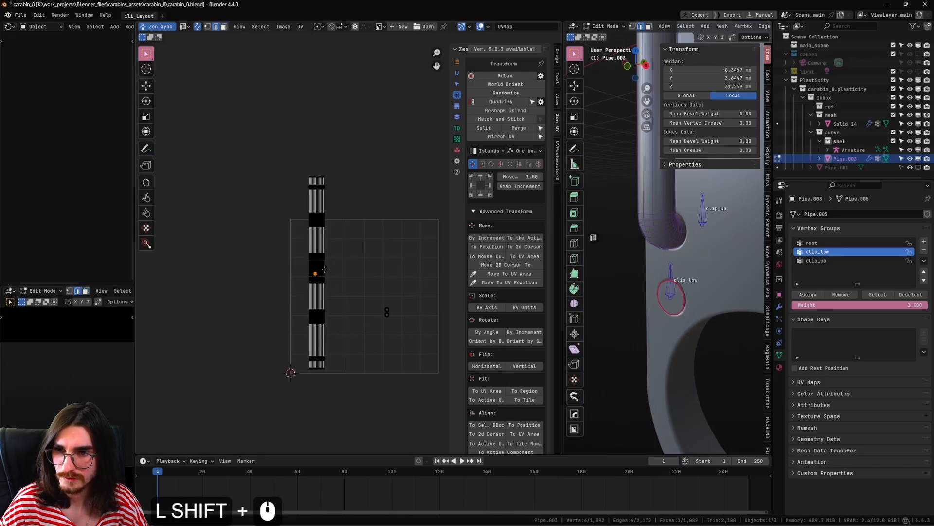
scroll(322, 277, up, 1)
shift+middle_drag(609, 191, 662, 255)
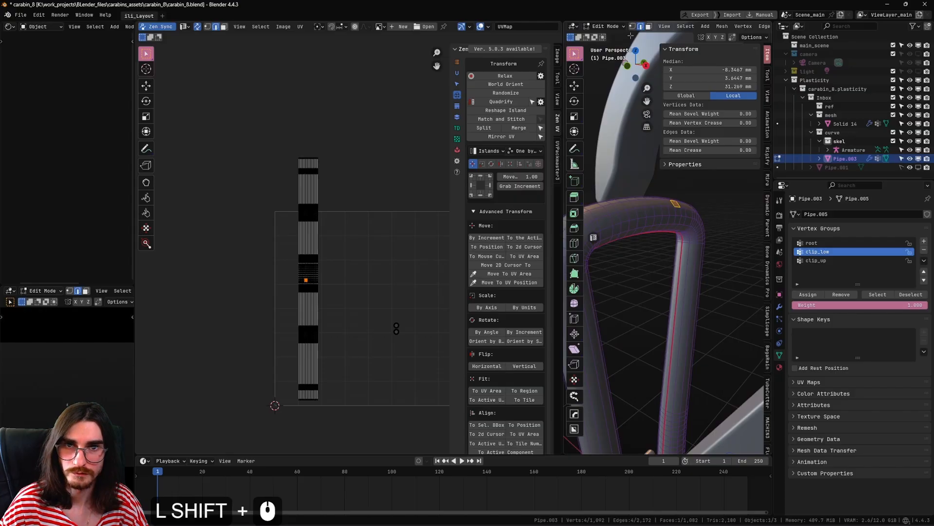
click(655, 221)
key(KP_Decimal)
middle_drag(655, 220, 677, 259)
scroll(646, 231, down, 5)
mouse_move(668, 259)
alt+middle_down()
mouse_move(687, 263)
mouse_move(671, 265)
alt+middle_up()
scroll(679, 265, down, 4)
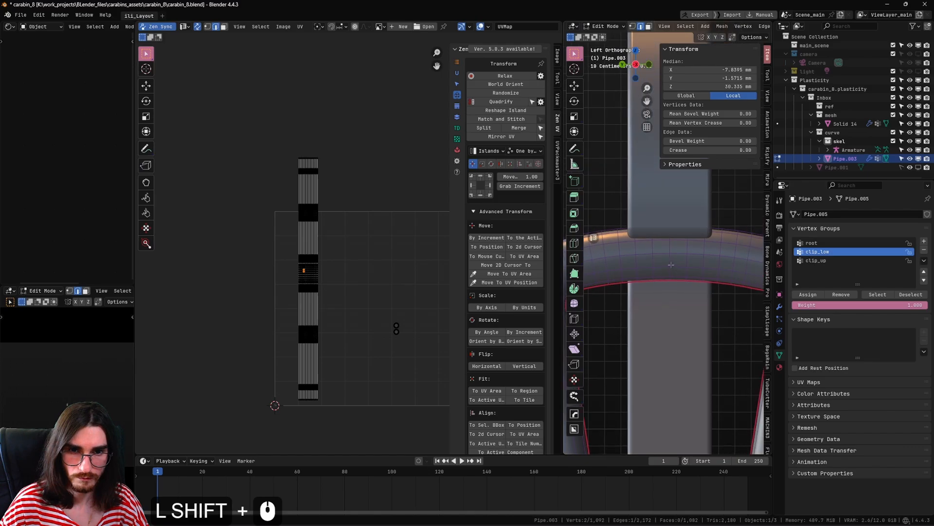
alt+click(671, 263)
click(670, 261)
alt+click(673, 266)
scroll(685, 293, down, 6)
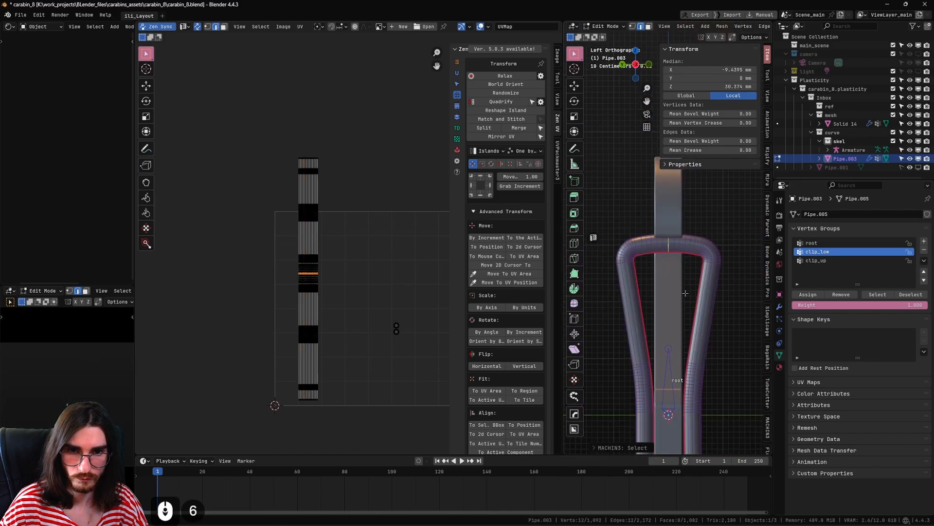
key(alt+c)
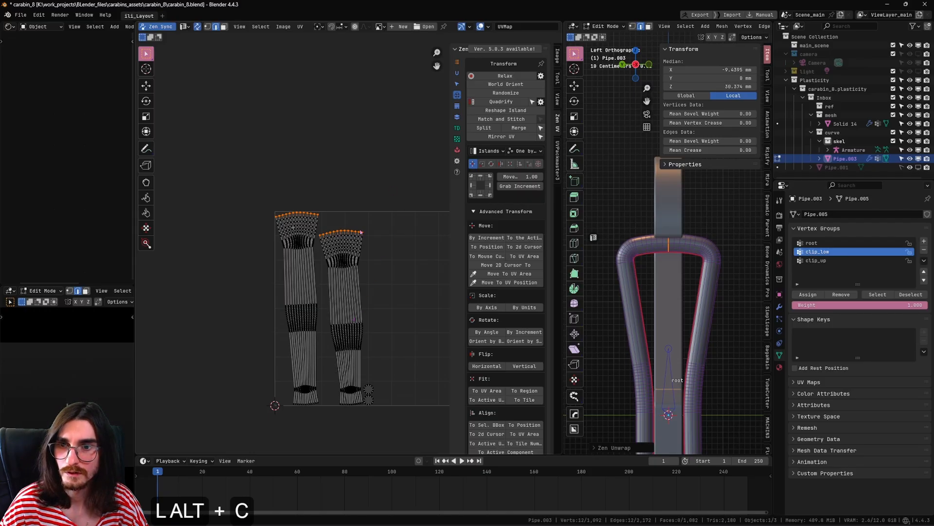
Step: Quadrify both halves of the wire clip's UVs into straight strips, using a selected face in each island
click(223, 26)
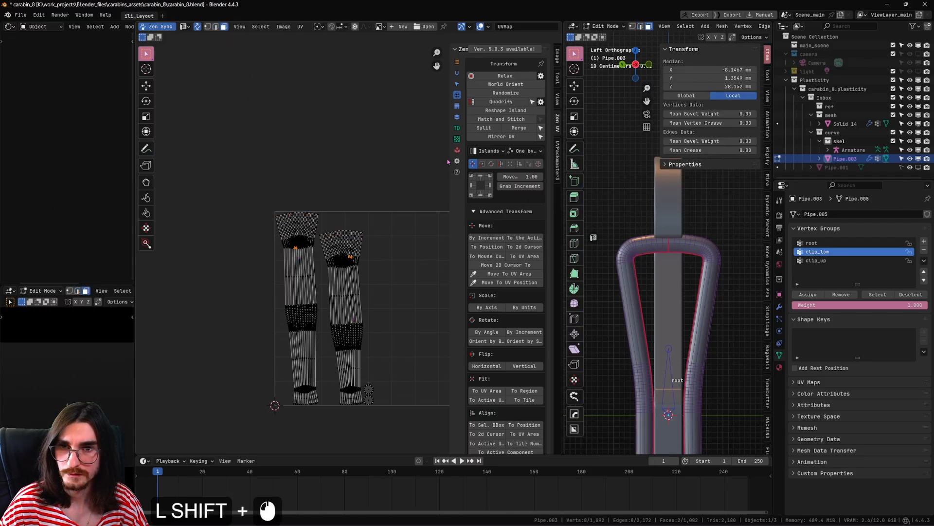
click(502, 101)
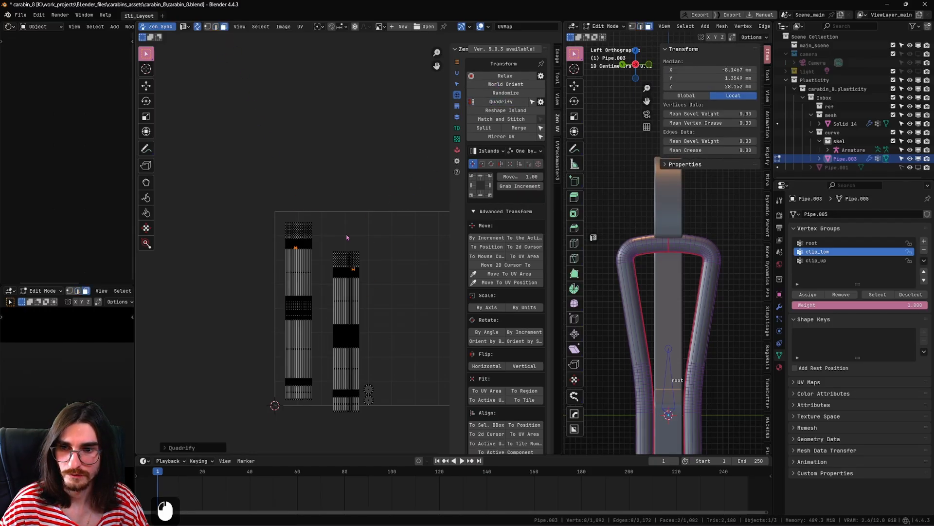
Step: Enter Edit Mode on the wire clip and carabiner body together and select all of their geometry
key(Tab)
click(699, 208)
shift+middle_drag(698, 311, 656, 256)
scroll(652, 263, down, 1)
shift+click(638, 287)
key(Tab)
click(668, 283)
key(a)
shift+middle_drag(547, 248, 515, 238)
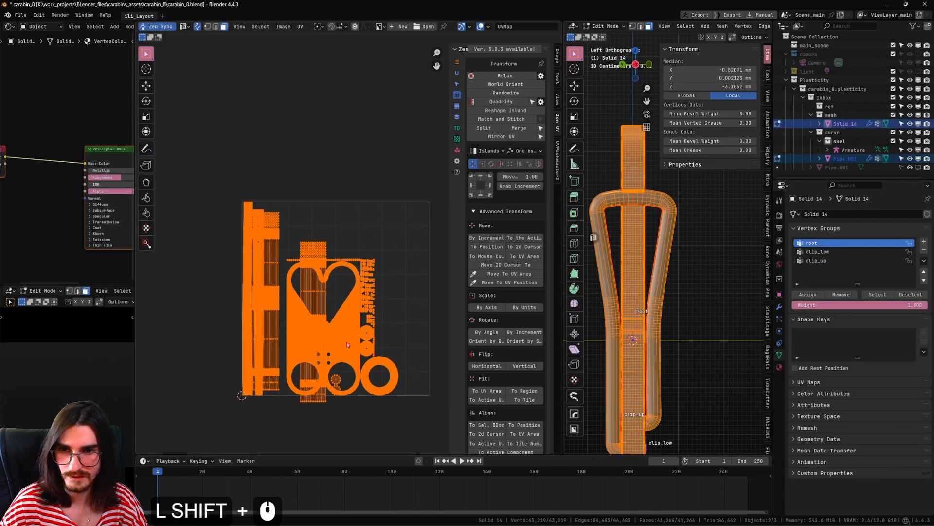
Step: Configure UVPackmaster3 packing with rotation disabled, normalized scale enabled, and a pixel margin of 16 px for a 4096 texture
click(558, 160)
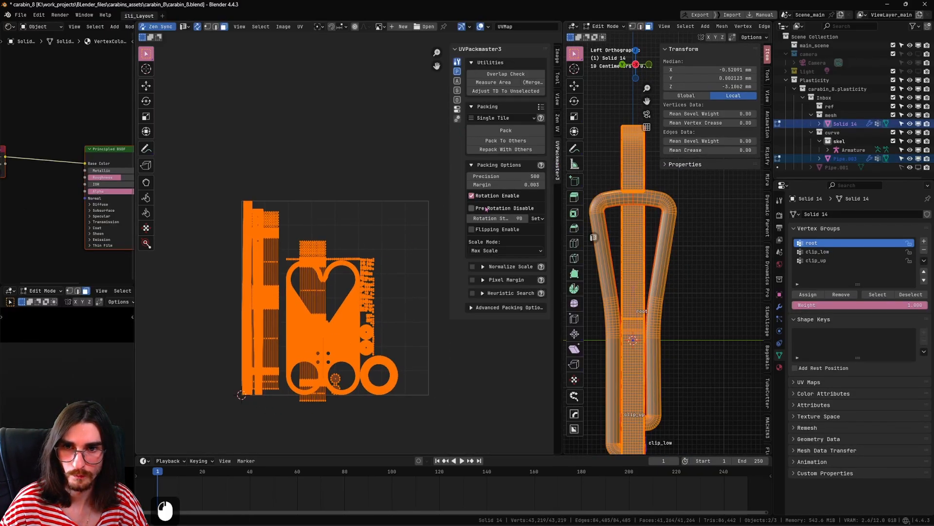
click(497, 196)
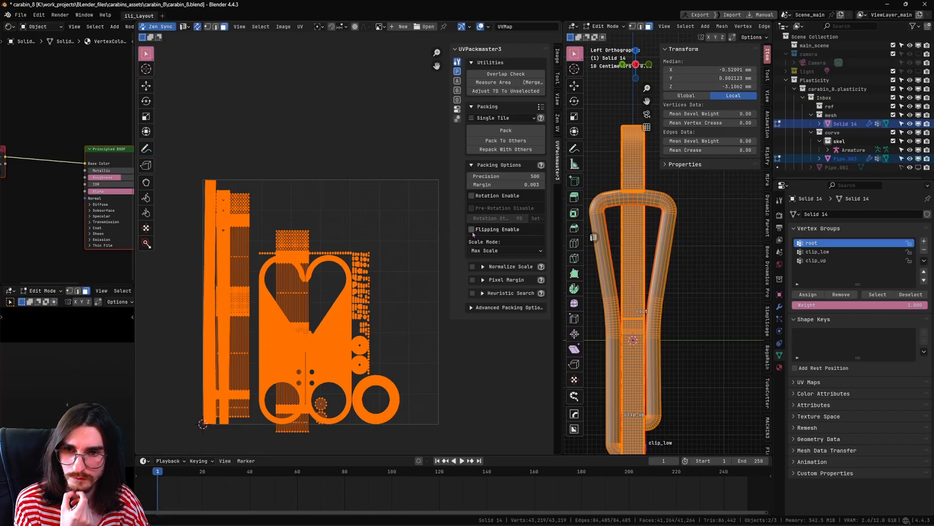
click(472, 280)
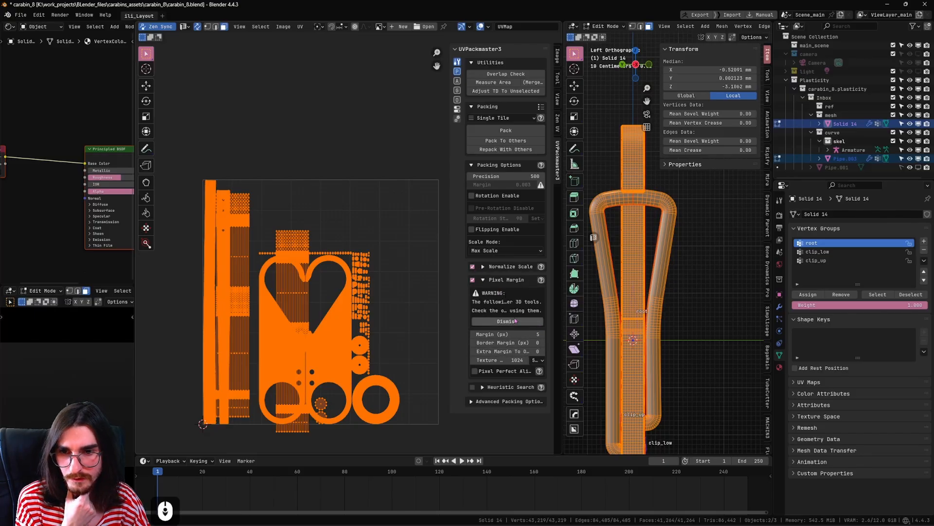
click(542, 360)
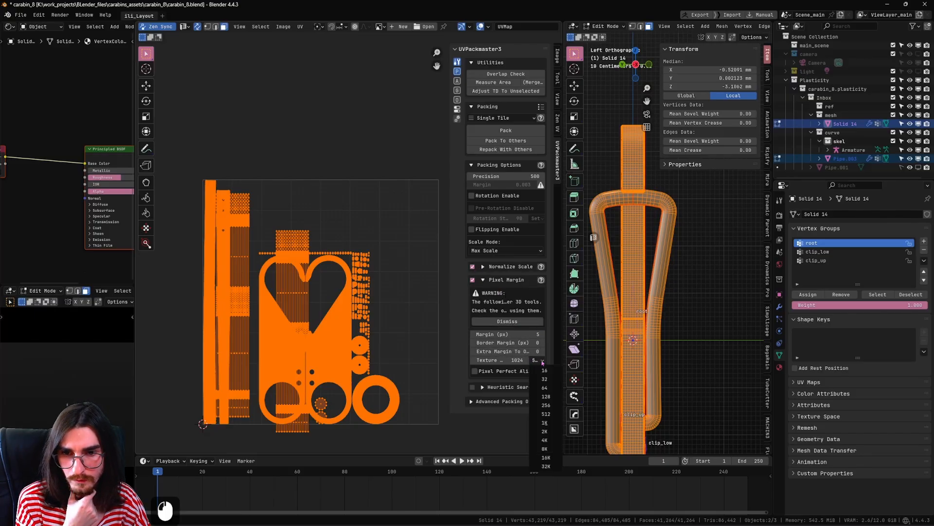
click(552, 440)
click(532, 334)
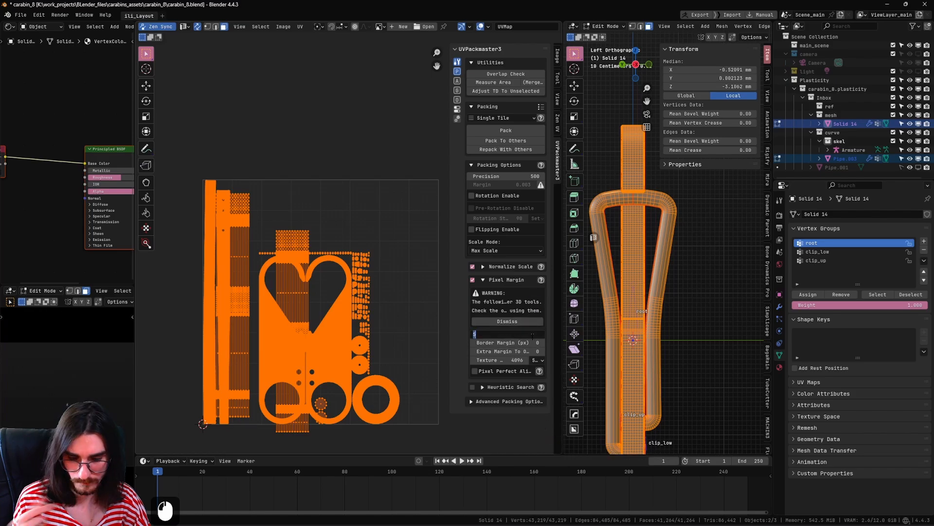
text(16)
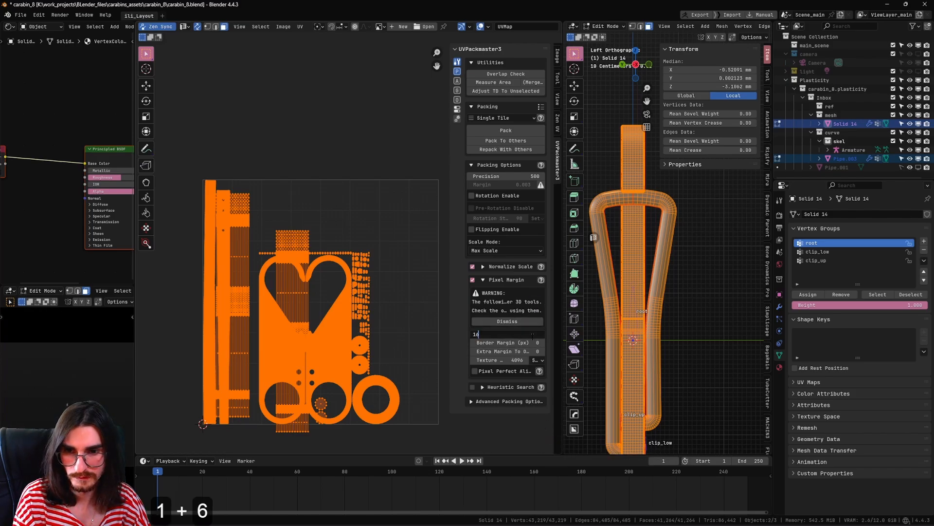
key(Return)
Step: Enable heuristic search with a 12 s search time and 6 s maximum wait, and pack the selected UV islands
click(472, 387)
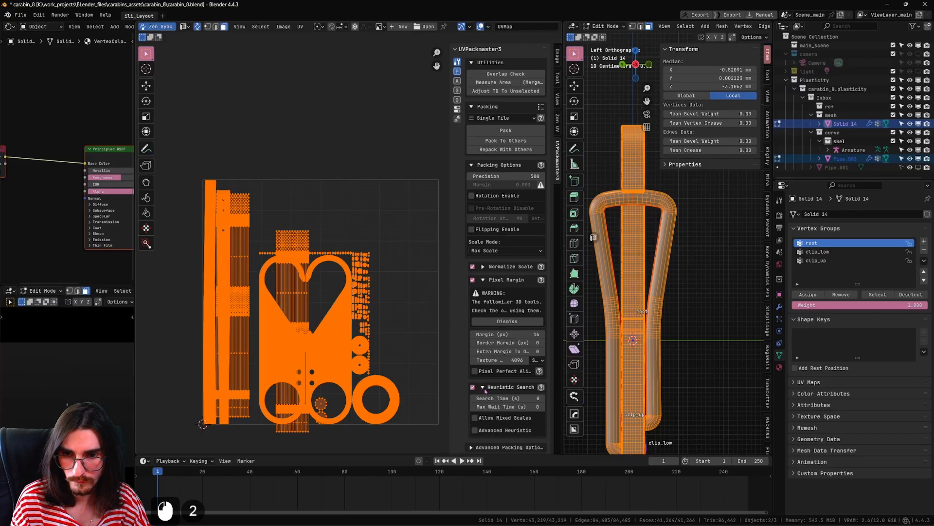
click(529, 392)
text(1)
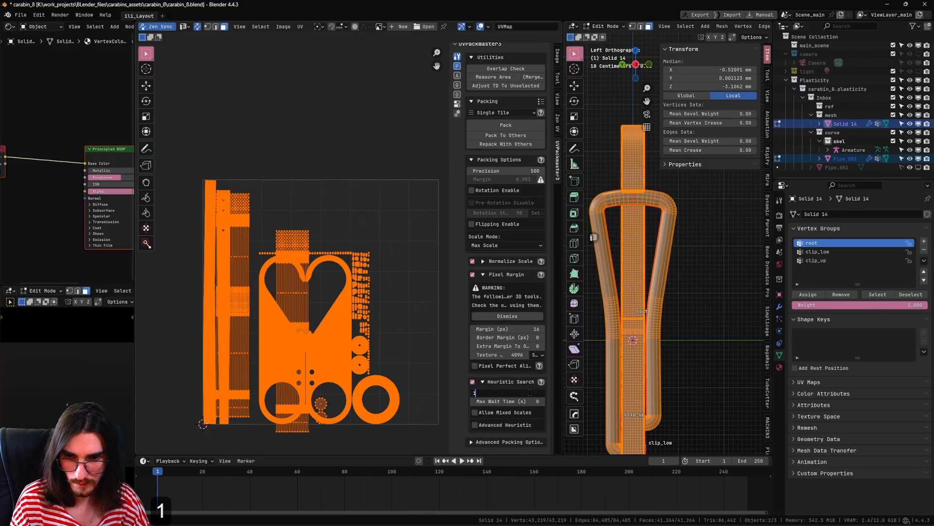
text(2)
click(535, 399)
text(6)
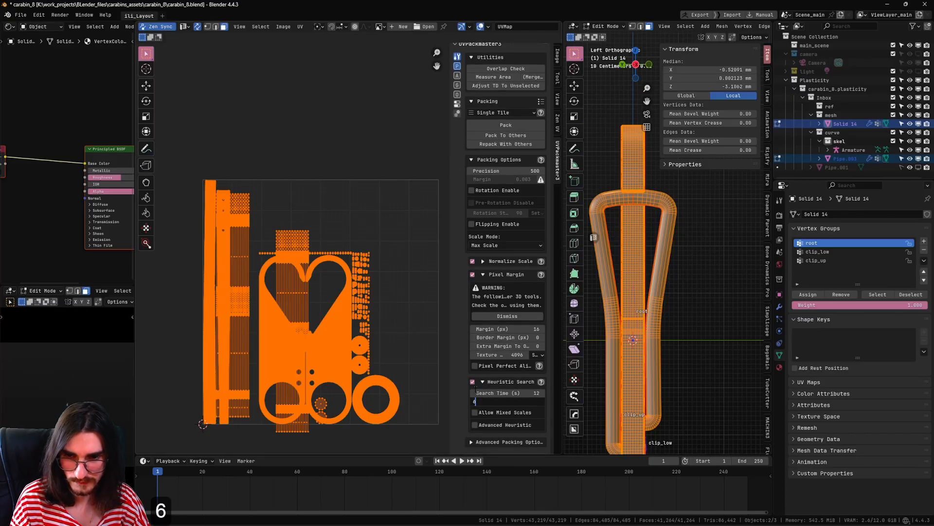
key(Return)
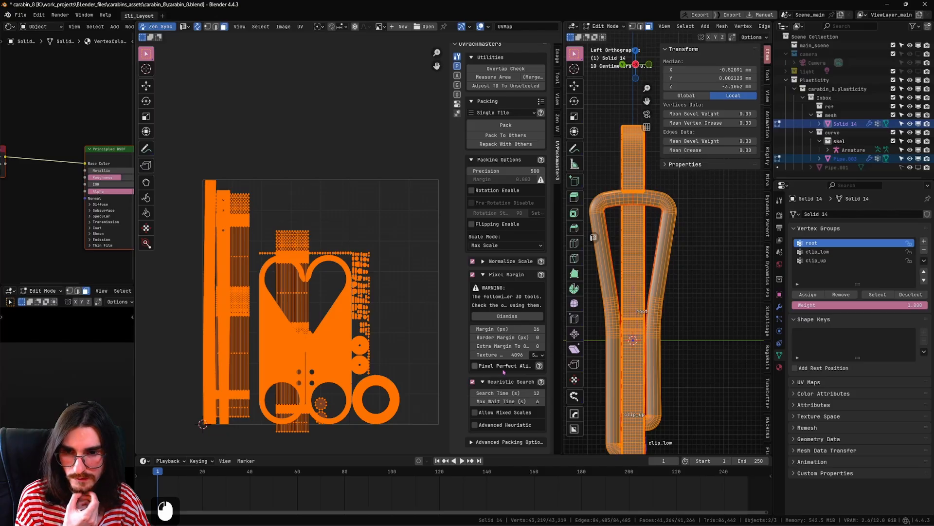
click(511, 261)
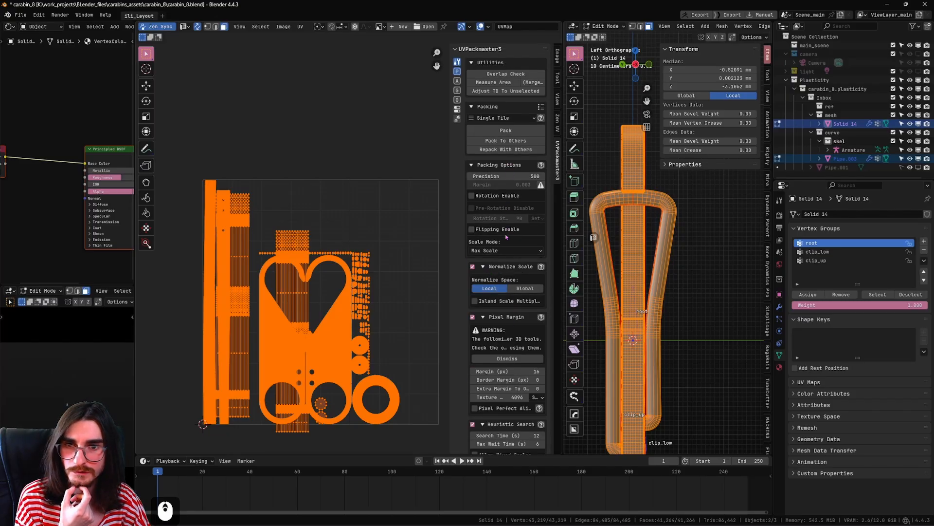
click(506, 130)
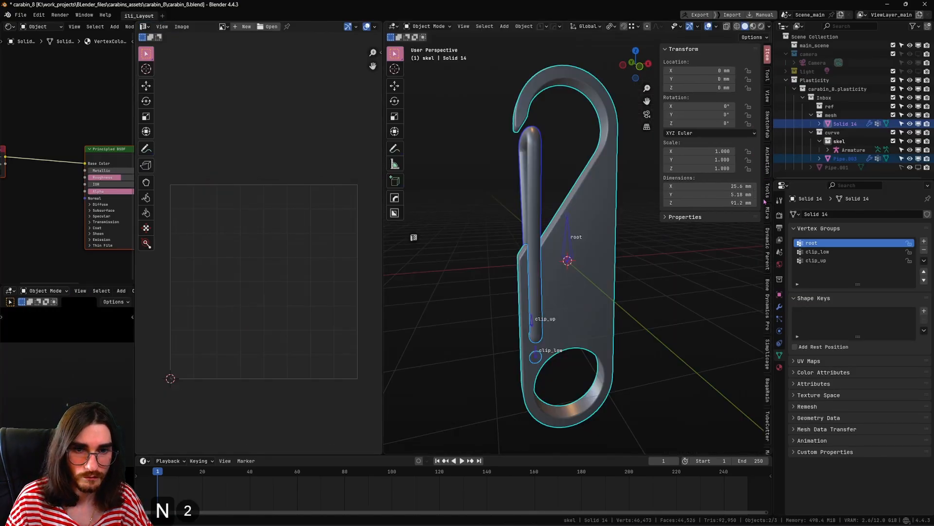
Step: Apply the Zen UV checker texture to the carabiner body and wire clip, inspect the mapping and save the file
scroll(766, 243, down, 20)
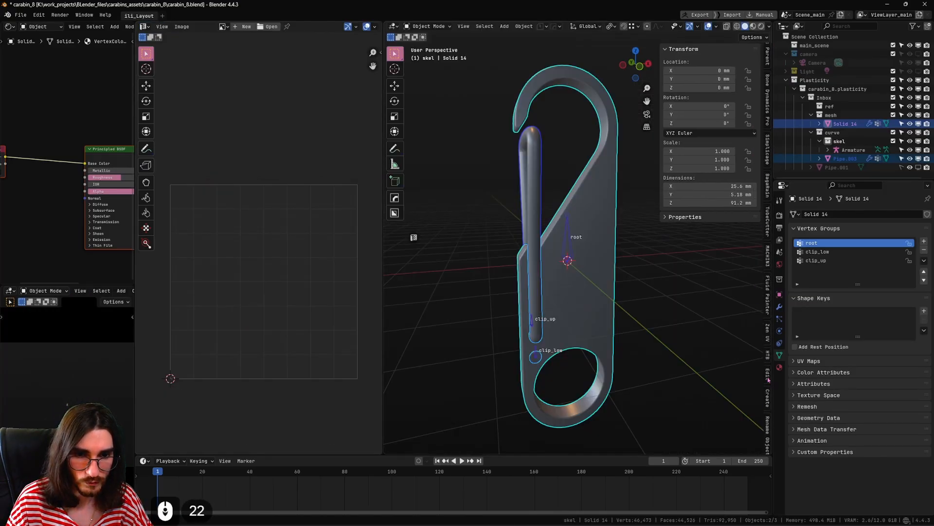
click(767, 340)
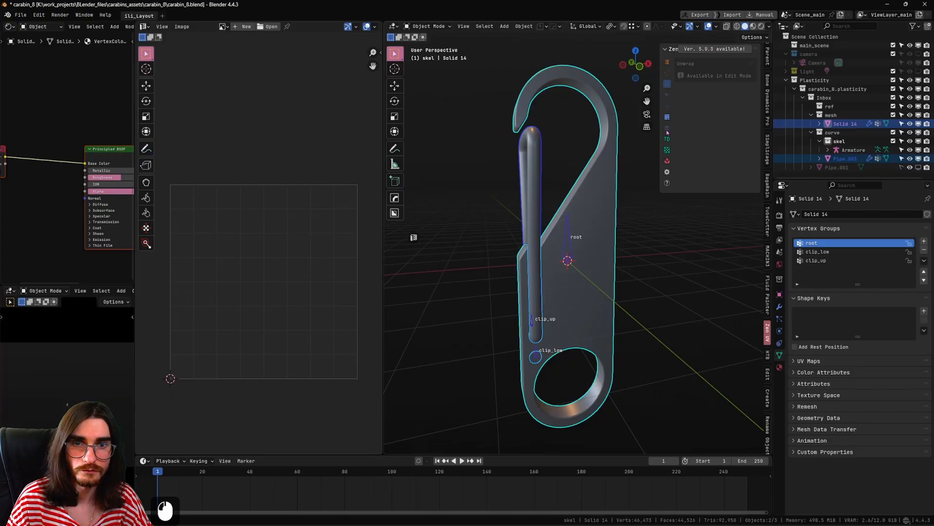
click(667, 149)
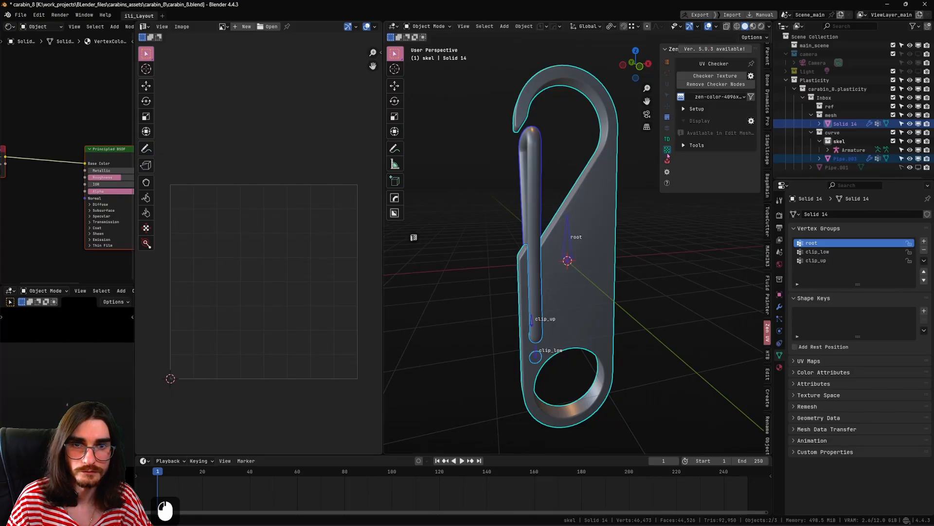
click(724, 79)
scroll(576, 273, up, 2)
scroll(576, 273, down, 3)
middle_drag(575, 273, 458, 279)
shift+middle_drag(556, 269, 553, 277)
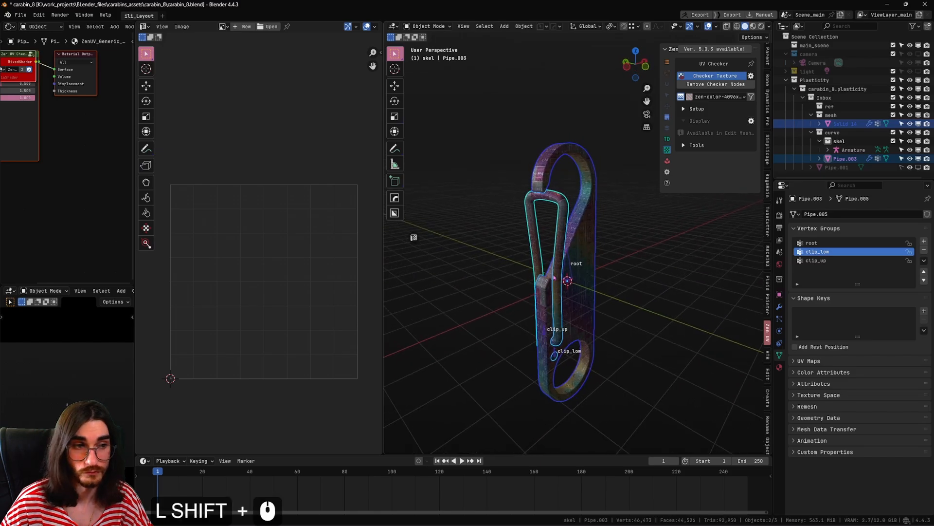
key(ctrl+s)
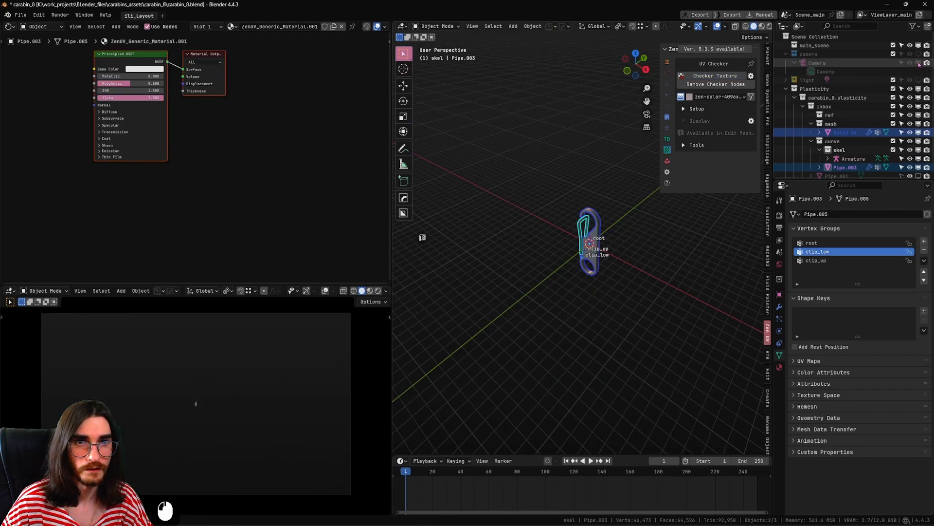
Step: Make the scene camera visible in the viewport, select it and frame it in the perspective view
click(918, 64)
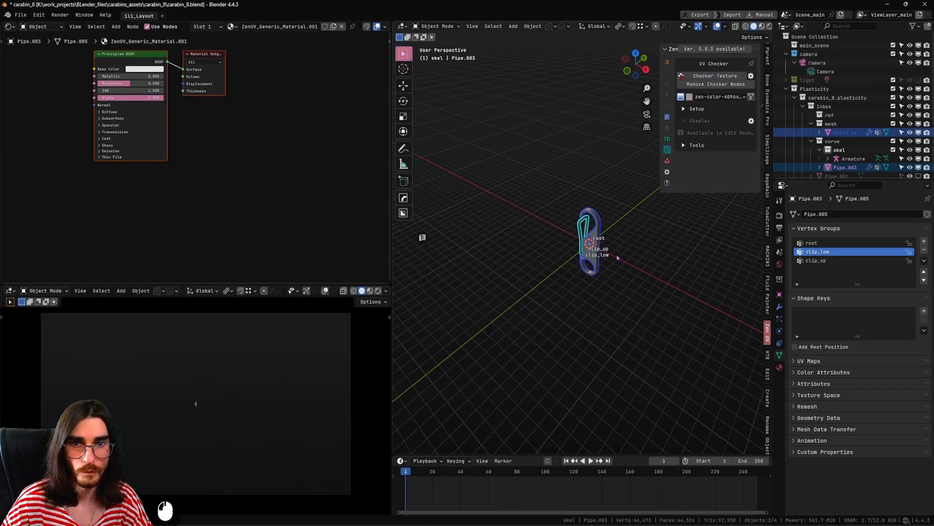
click(819, 64)
key(KP_Decimal)
middle_drag(590, 285, 552, 309)
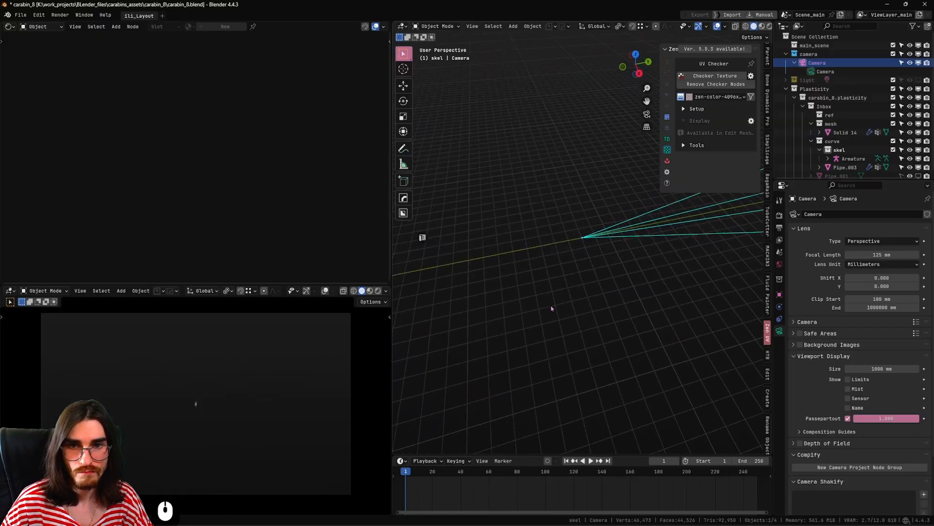
Step: Move the camera along the global Y axis toward the carabiner until the carabiner fills most of the frame's height
scroll(552, 309, down, 2)
shift+middle_drag(744, 270, 556, 310)
scroll(648, 286, down, 3)
scroll(515, 306, up, 2)
shift+middle_drag(494, 311, 571, 326)
scroll(542, 330, up, 1)
scroll(570, 326, down, 2)
key(g)
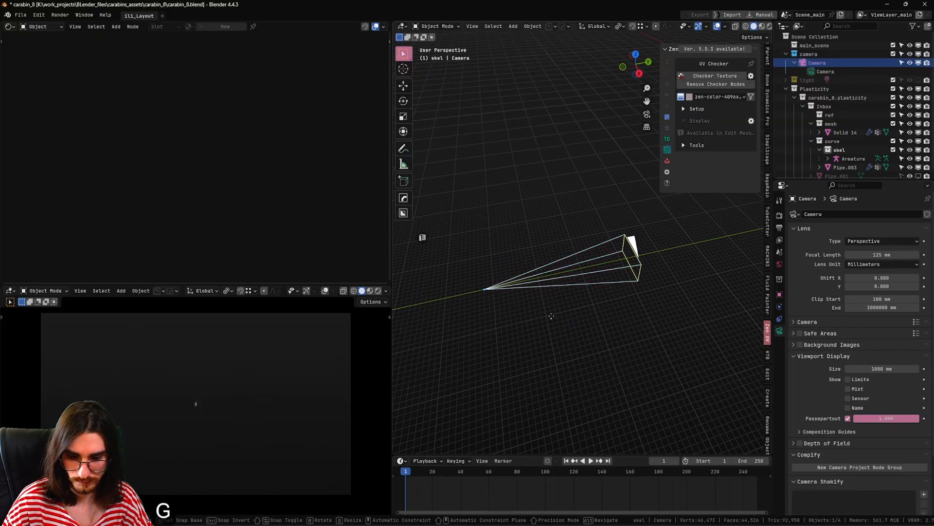
key(y)
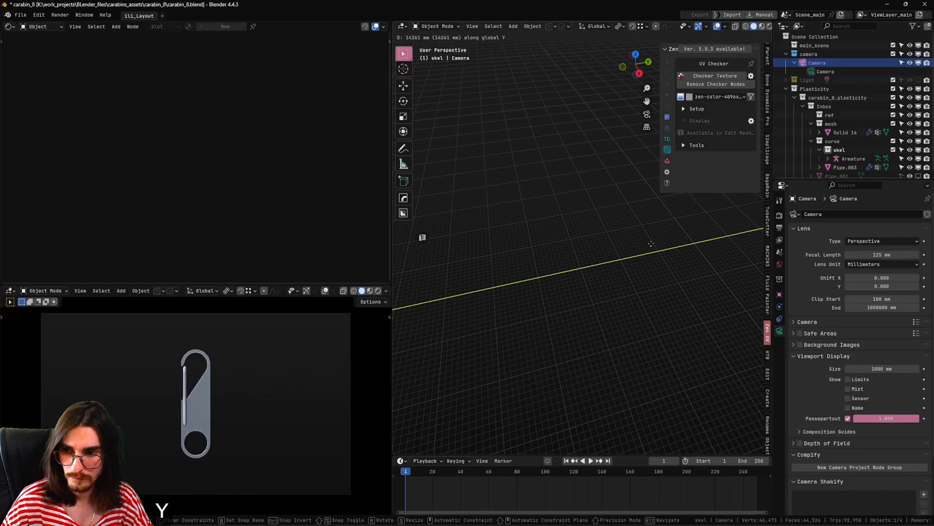
key(shift)
shift+click(675, 244)
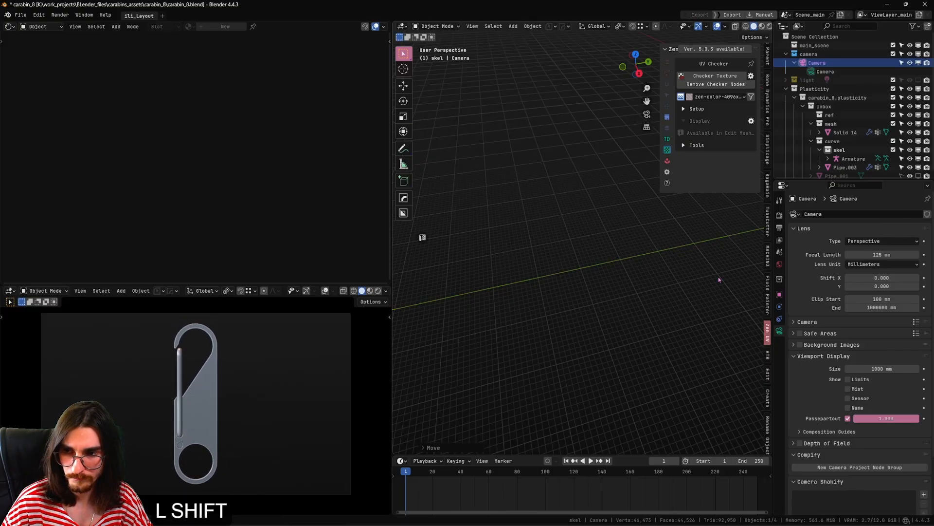
Step: Set the transform pivot to 3D Cursor and rotate the camera around global Z to a slightly angled view of the carabiner
shift+middle_drag(719, 279, 579, 302)
shift+middle_drag(642, 298, 404, 331)
shift+middle_drag(734, 312, 591, 329)
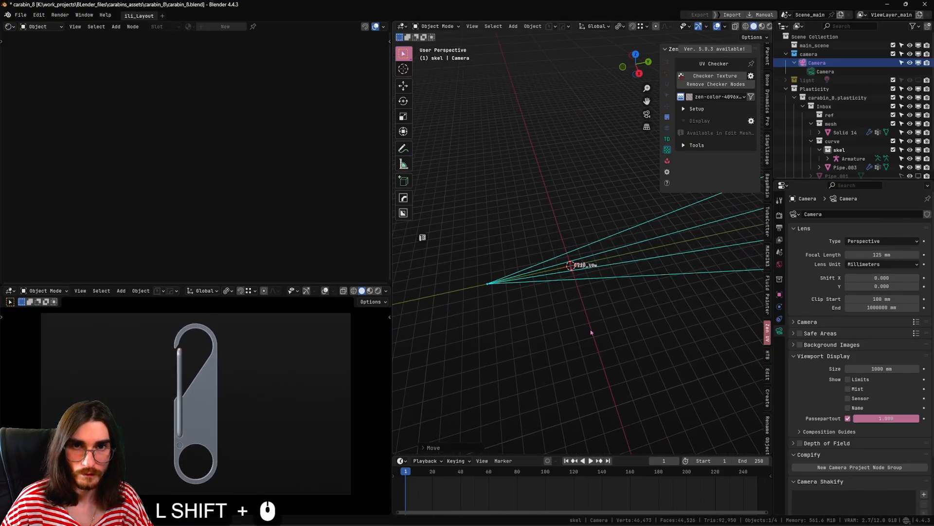
click(596, 26)
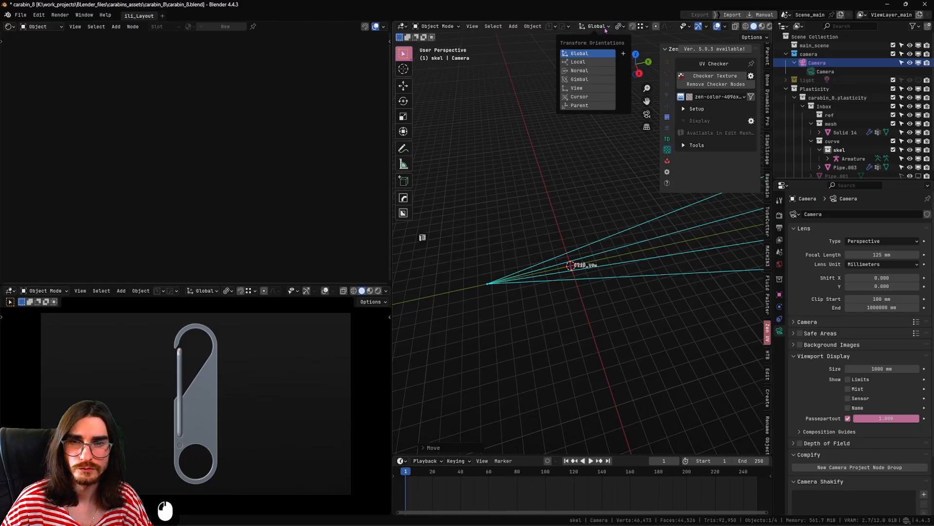
click(624, 27)
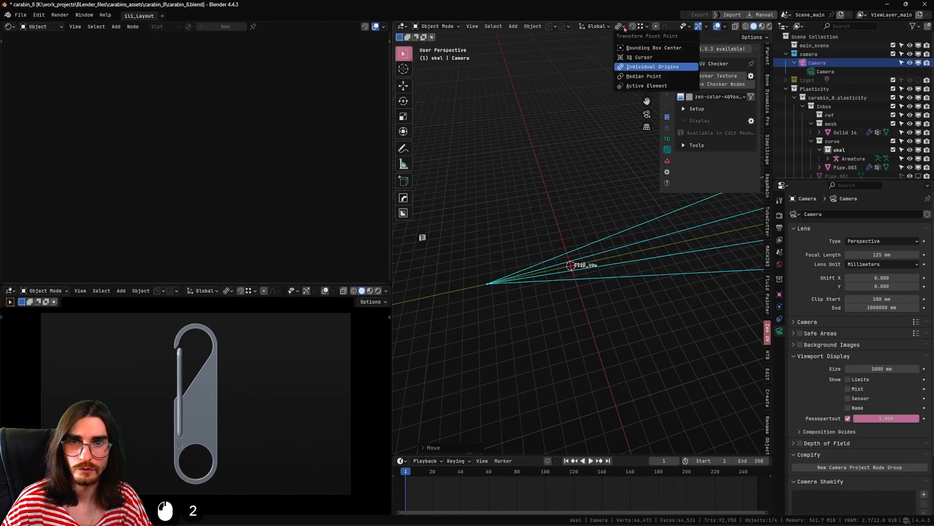
click(639, 57)
key(r)
key(z)
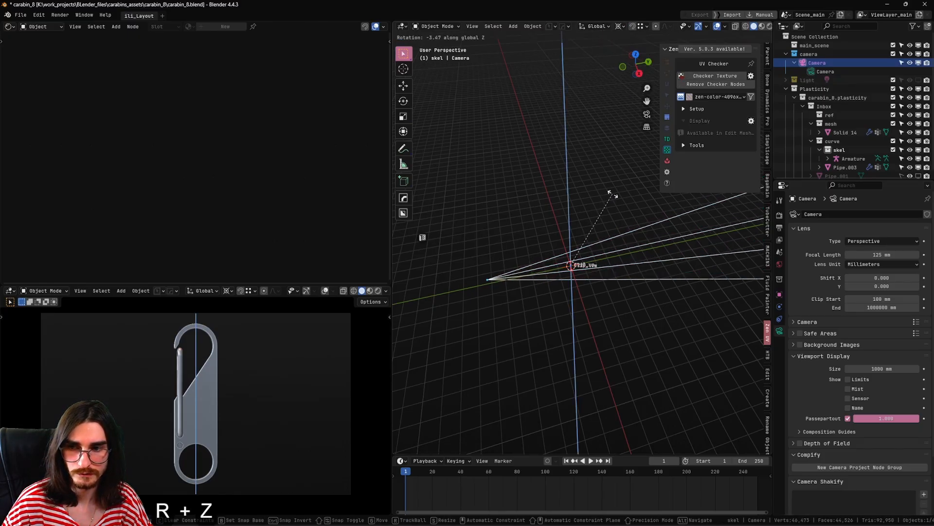
click(652, 220)
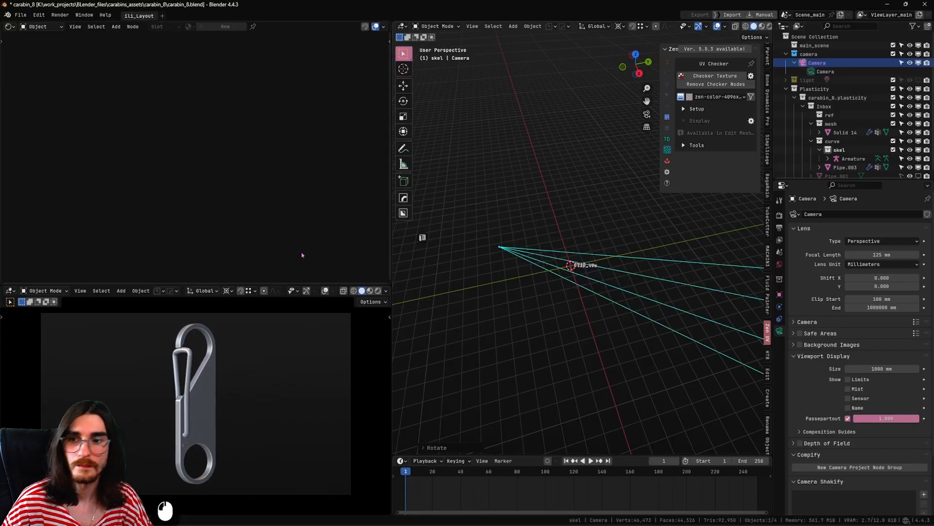
Step: Enlarge the camera preview viewport, fit the camera frame in it and save the file
drag(272, 284, 269, 254)
ctrl+middle_drag(224, 388, 266, 379)
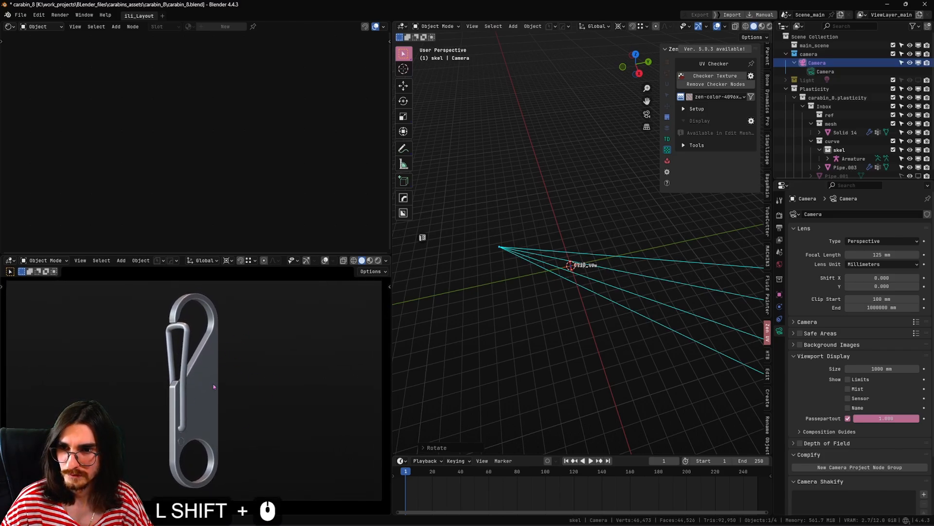
middle_drag(627, 320, 620, 295)
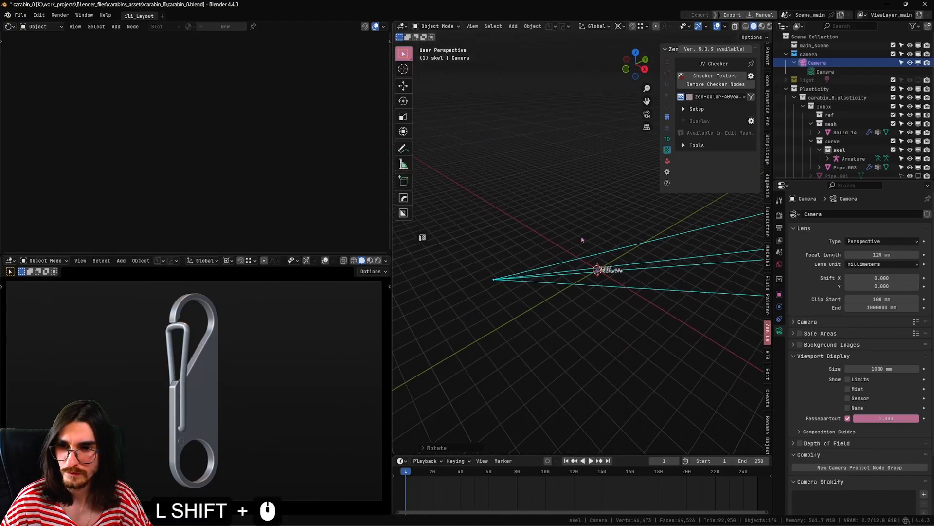
key(ctrl+s)
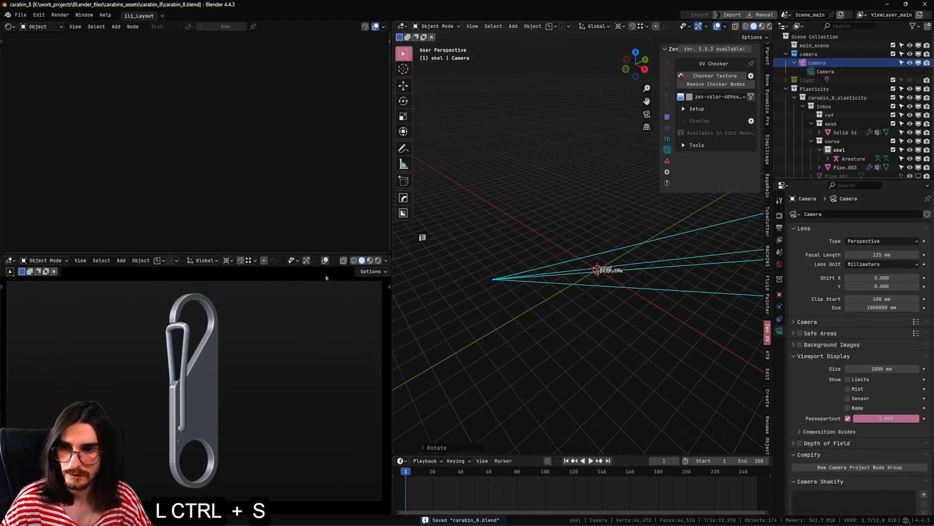
Step: Toggle the overlays and gizmos of the camera preview on and off again
click(327, 262)
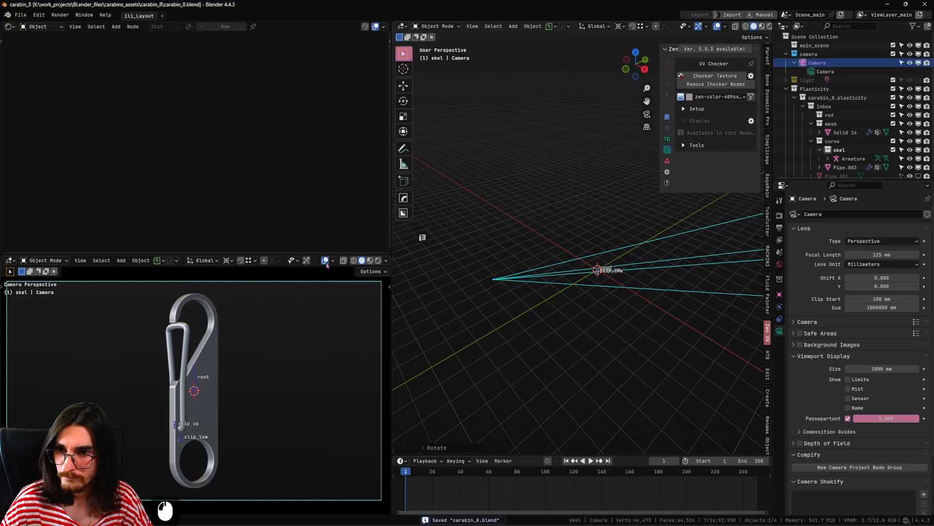
click(326, 261)
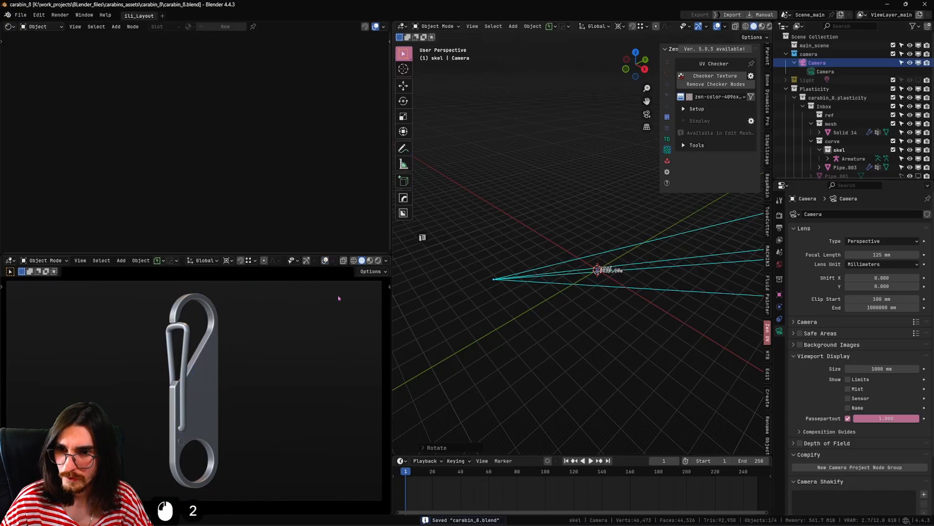
click(306, 261)
double_click(306, 261)
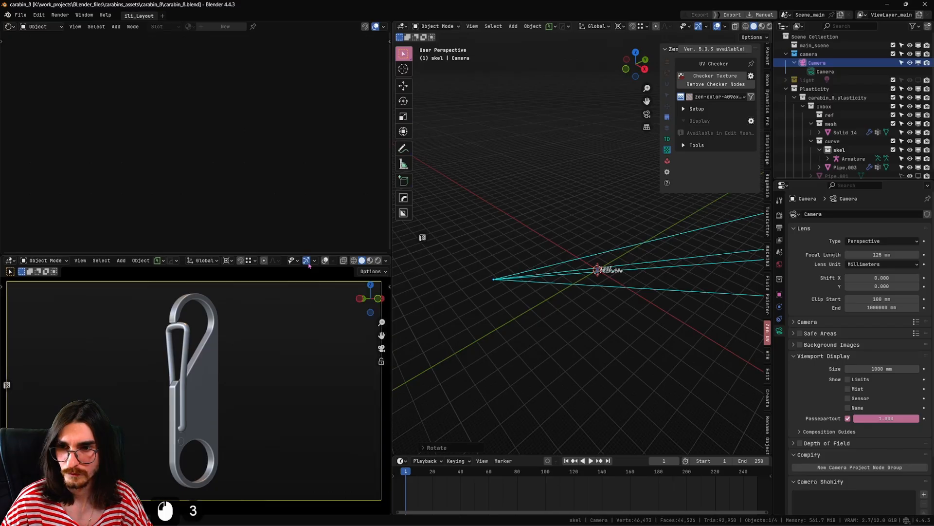
click(306, 261)
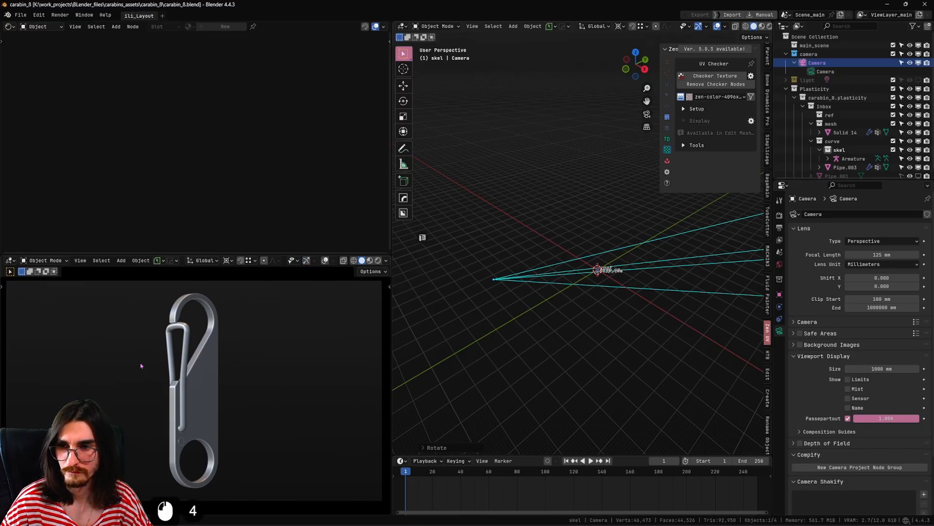
Step: Save the file, hide the main viewport's sidebar and switch the camera preview to Rendered shading
key(ctrl+s)
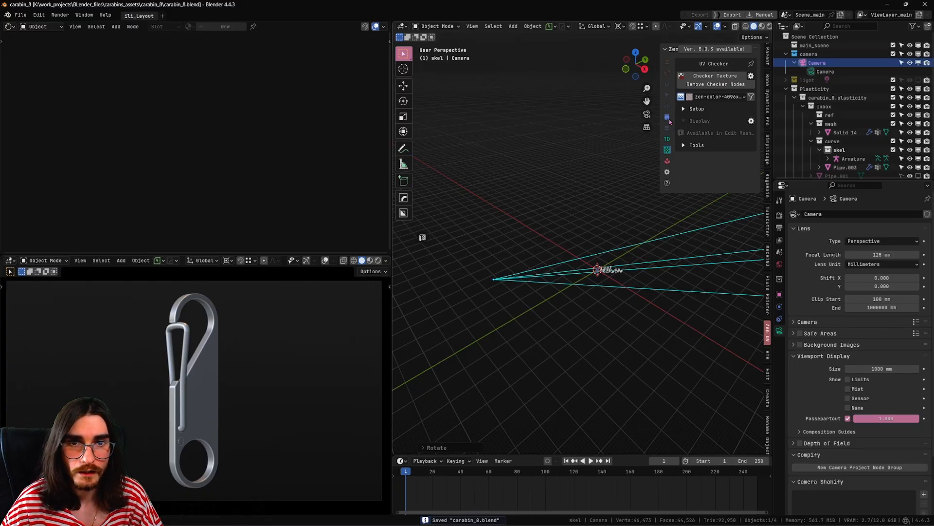
key(n)
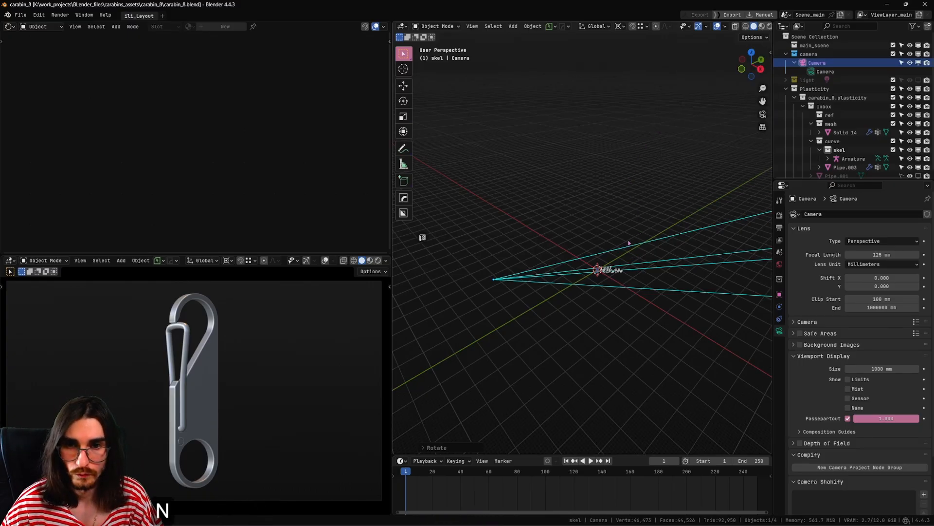
click(378, 260)
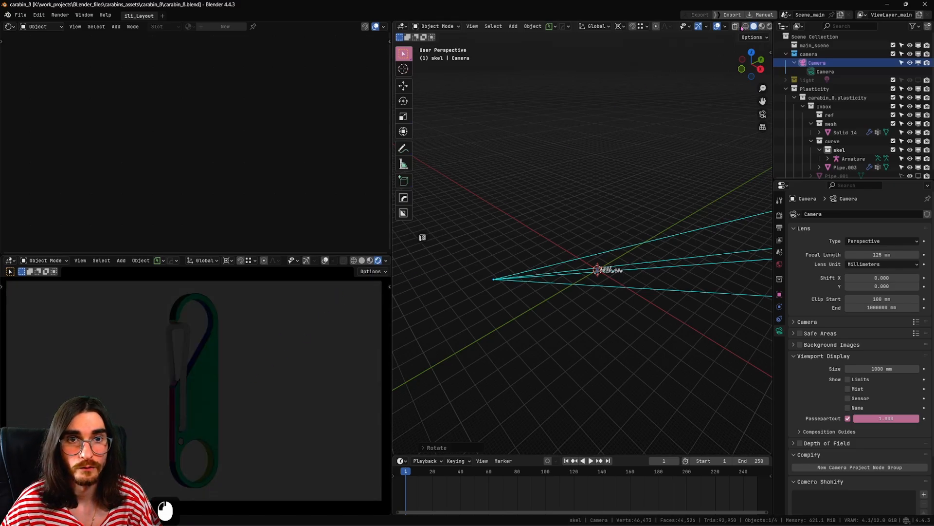
Step: Select the carabiner body and show its material properties and shader nodes
scroll(737, 27, down, 1)
scroll(623, 307, up, 8)
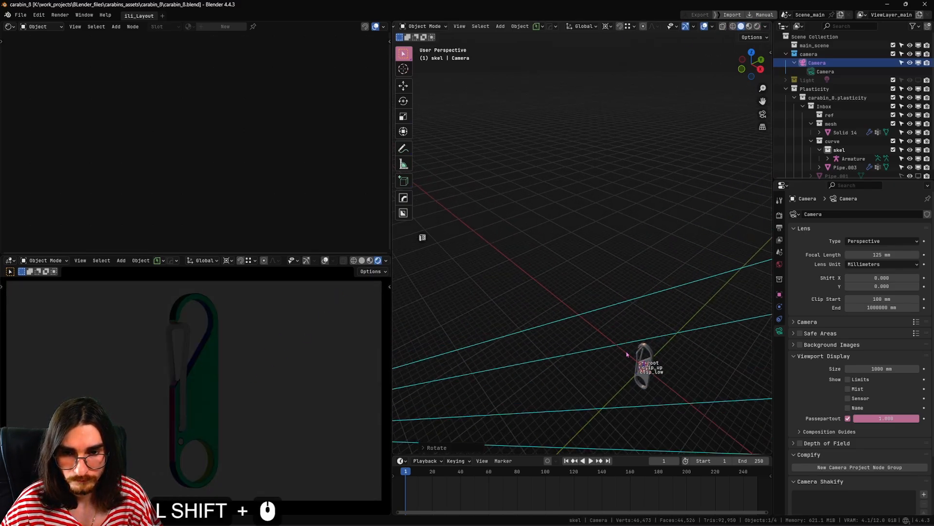
shift+middle_drag(627, 354, 601, 249)
scroll(601, 249, up, 4)
click(648, 259)
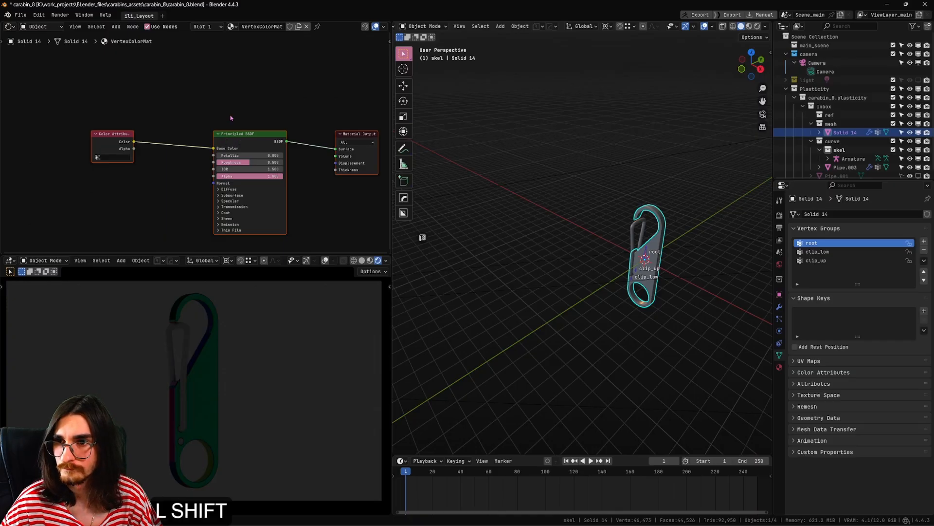
shift+middle_drag(225, 141, 163, 150)
click(779, 368)
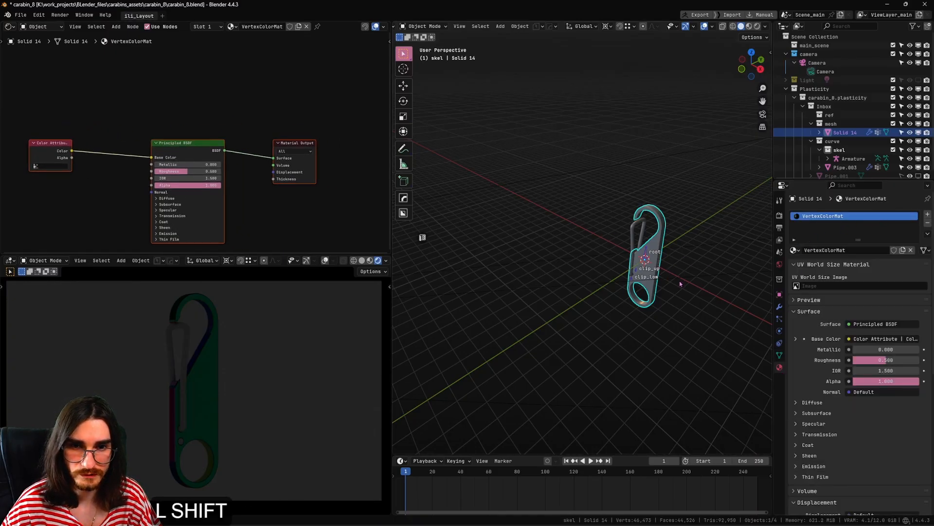
shift+middle_drag(680, 284, 584, 278)
scroll(638, 267, up, 4)
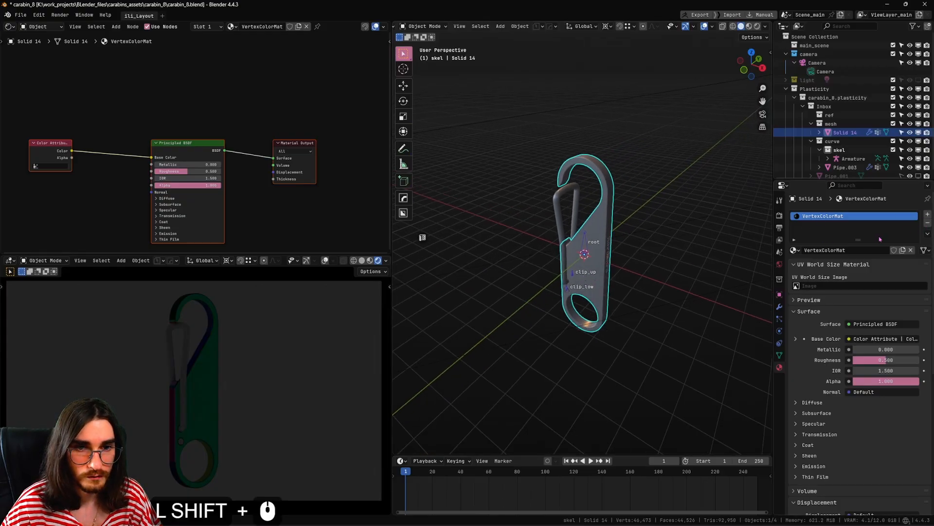
Step: Remove the material slot from the carabiner body and assign VertexColorMat to it again
click(928, 223)
click(794, 249)
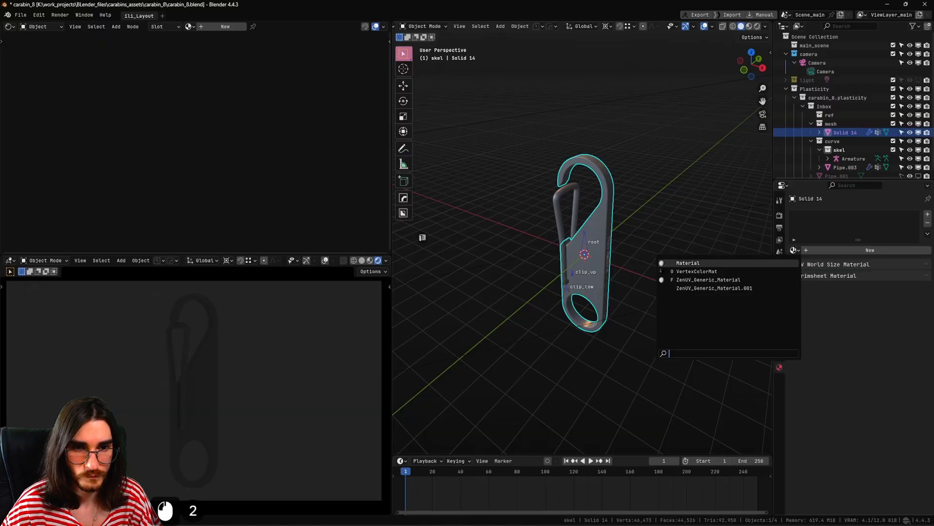
click(749, 270)
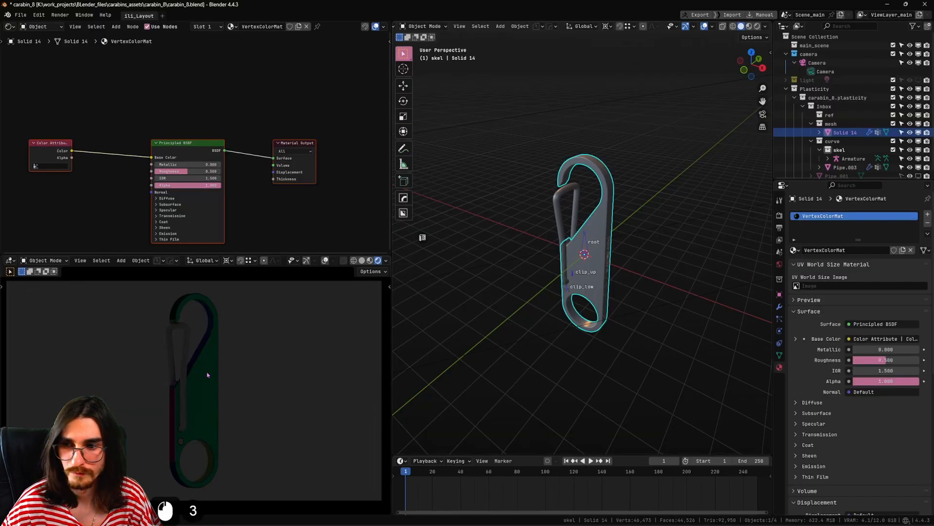
Step: Replace the carabiner body's VertexColorMat with a new material named metal_1
click(928, 225)
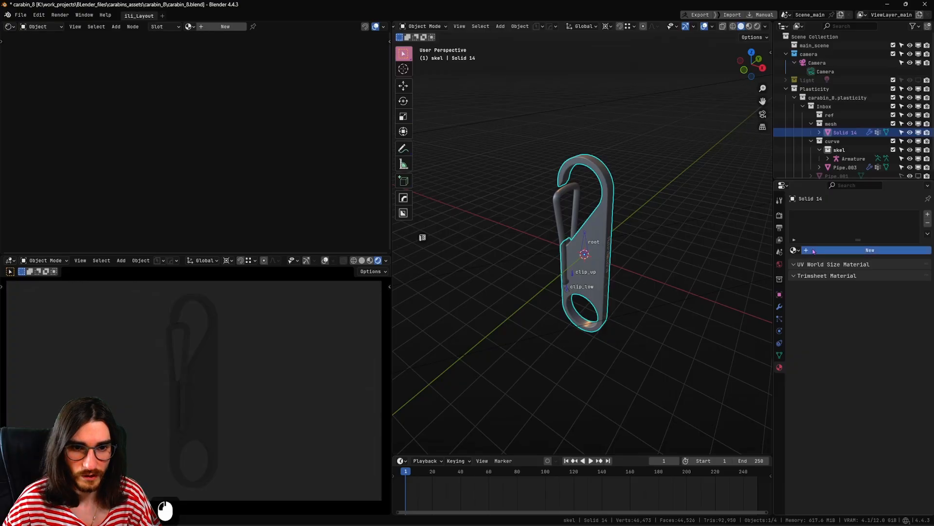
click(823, 250)
double_click(815, 216)
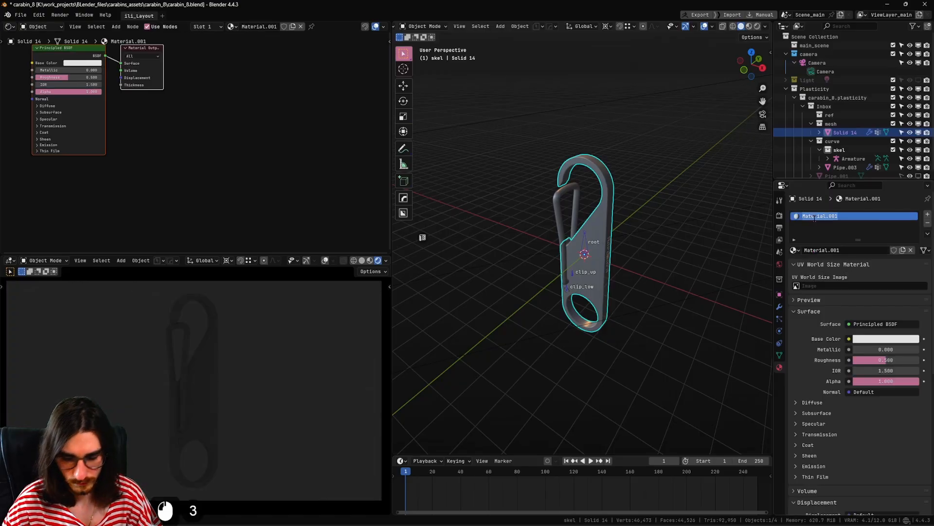
text(metal_)
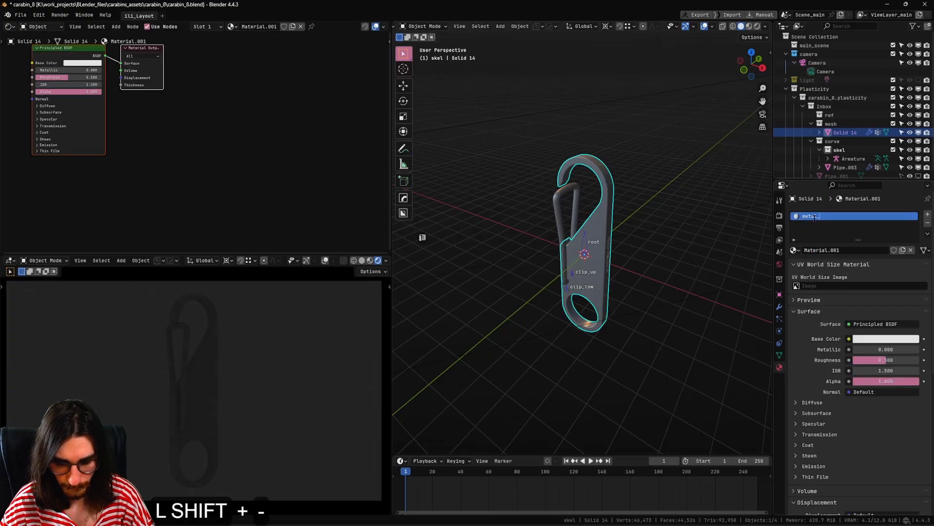
text(1)
key(Return)
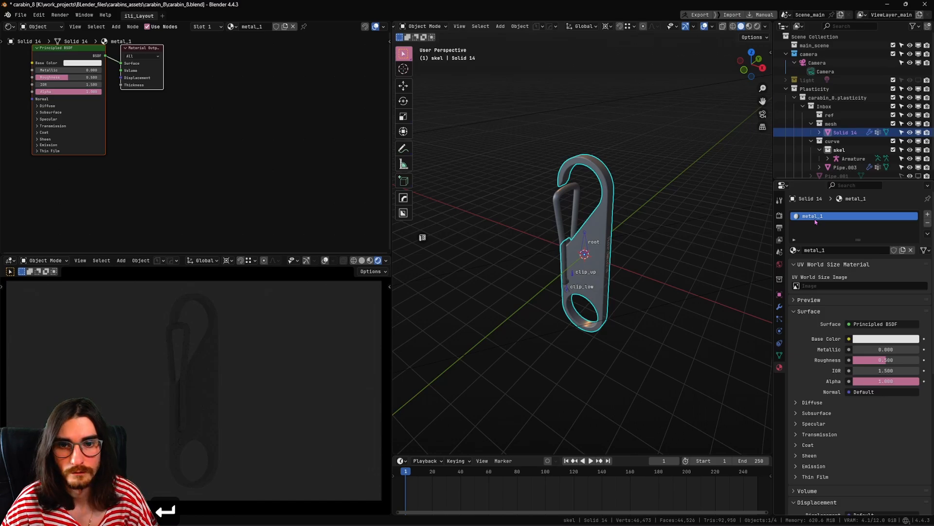
Step: Copy the metal_1 material from the carabiner body to the wire clip
scroll(674, 234, up, 3)
shift+middle_drag(587, 205, 577, 207)
click(564, 187)
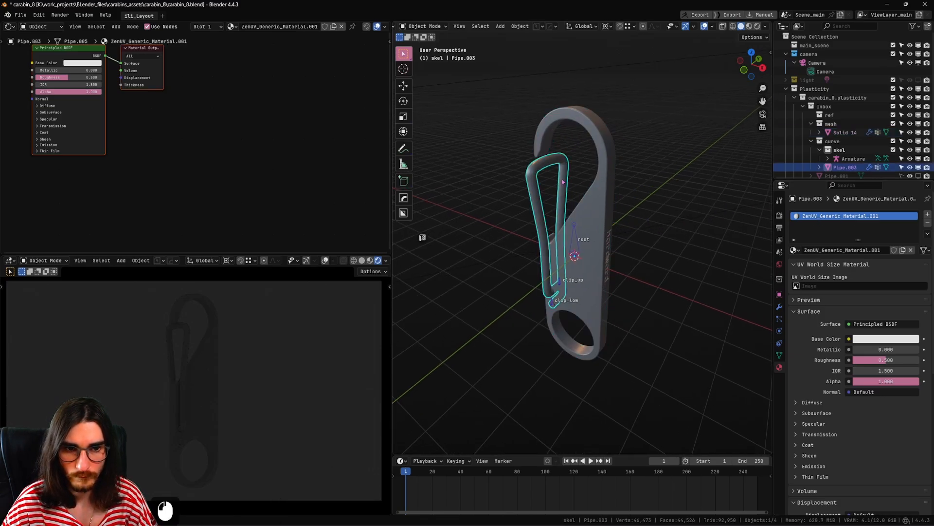
shift+click(588, 204)
click(927, 236)
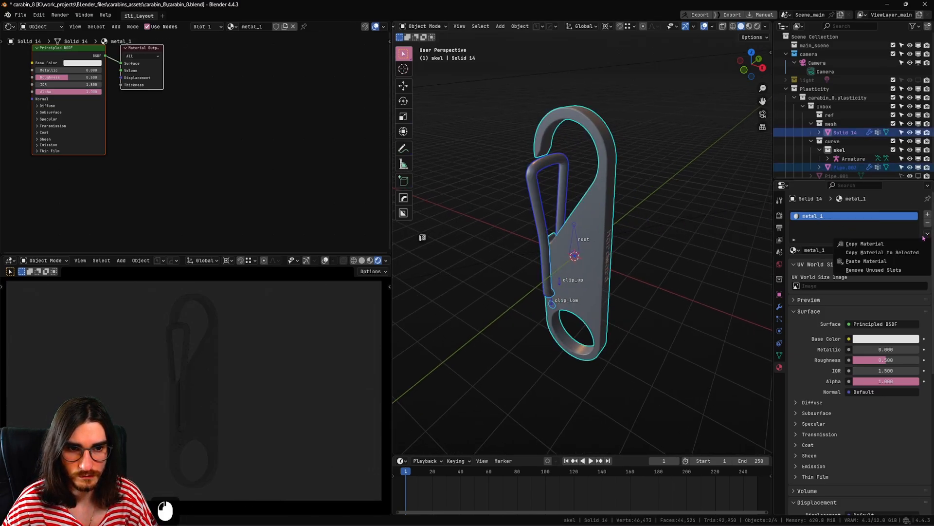
click(876, 254)
Step: Give the wire clip its own copy of metal_1 named metal_2, and save the file
click(548, 166)
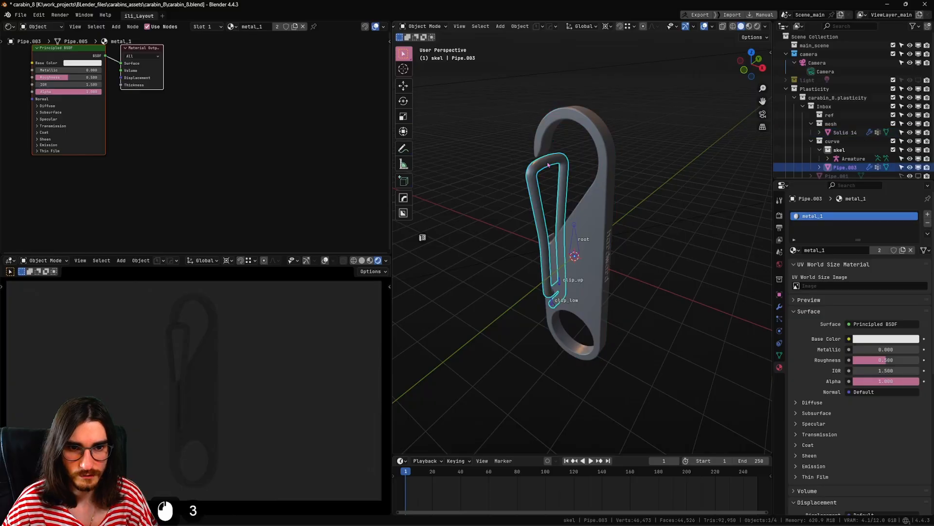
click(879, 249)
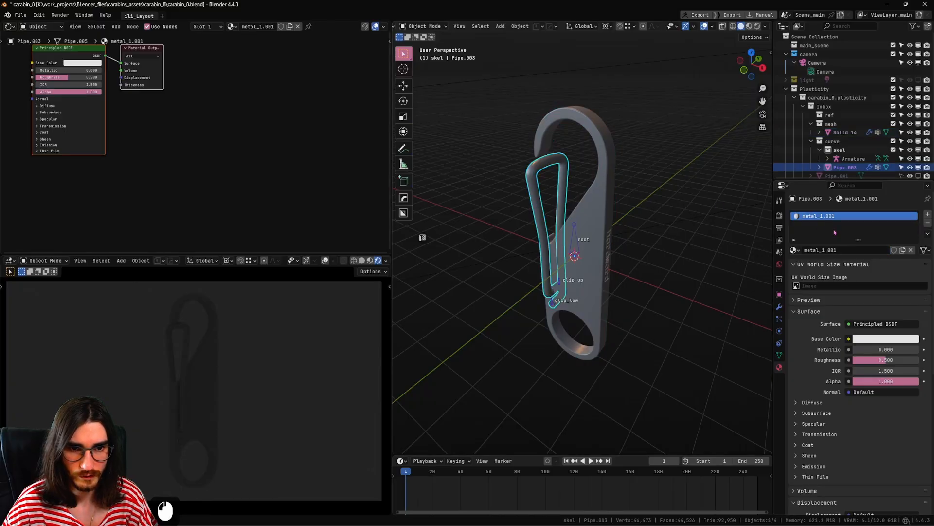
drag(819, 215, 864, 226)
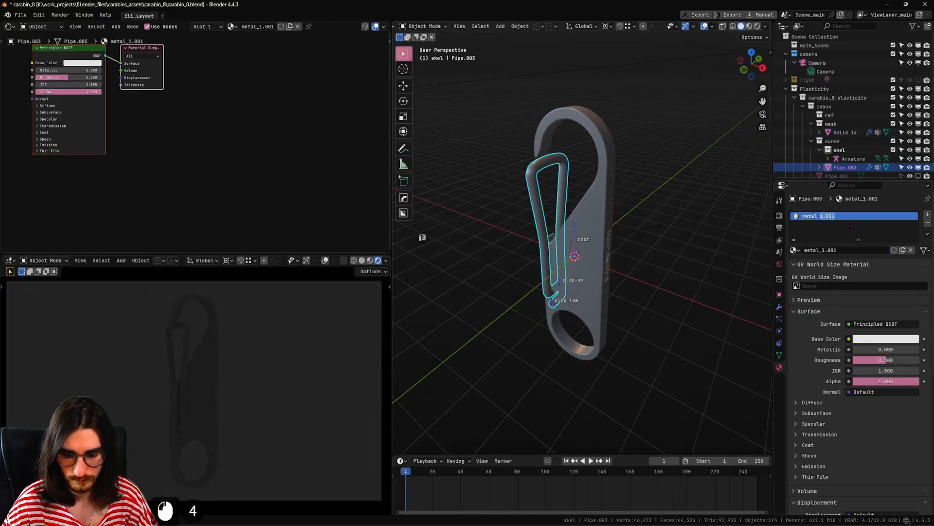
text(2)
key(Return)
key(ctrl+s)
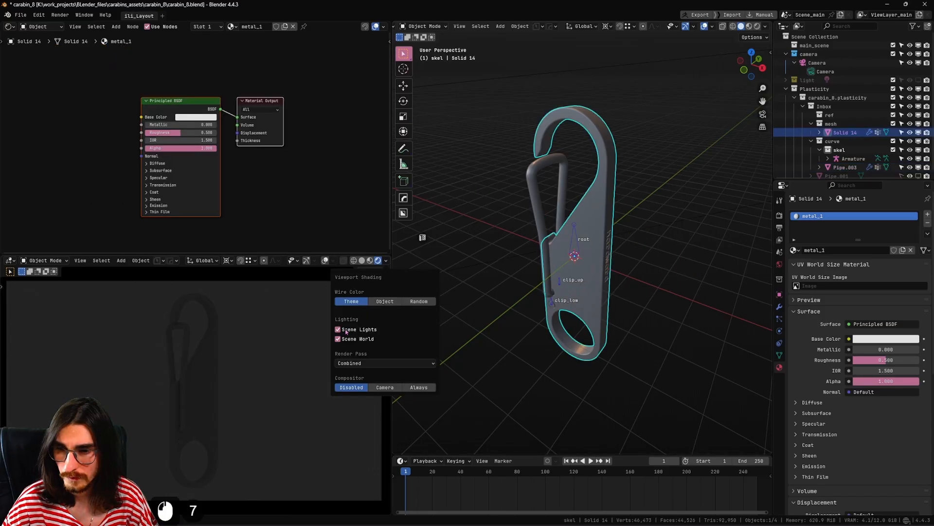
Step: Try the rendered preview with the scene lights and scene world toggled off and on
click(346, 331)
click(340, 339)
click(340, 339)
click(340, 330)
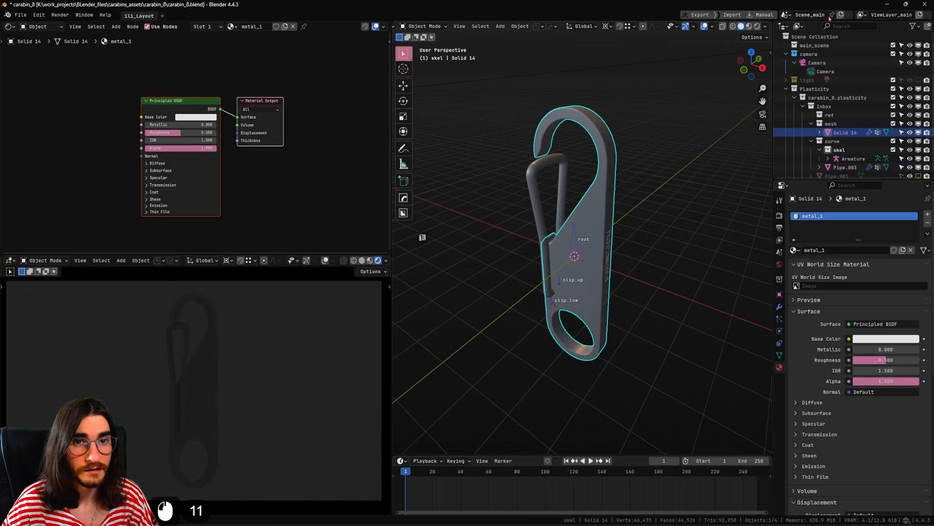
Step: Enable the light collection in the viewports and show the shader nodes of its area light
click(918, 80)
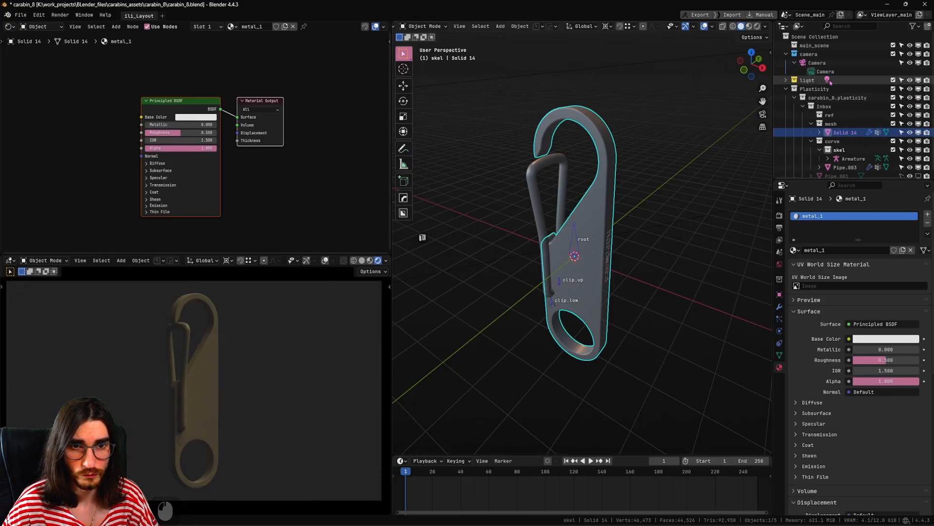
click(787, 80)
click(819, 88)
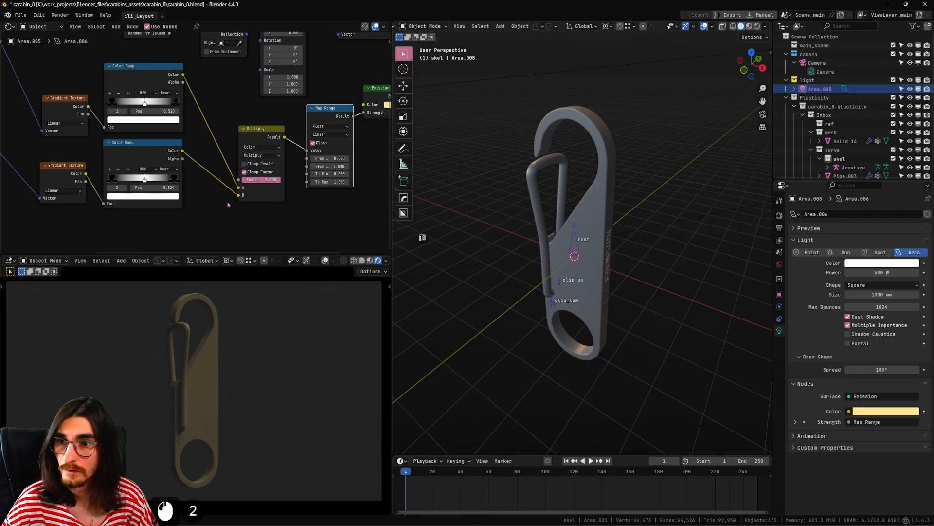
scroll(325, 201, down, 6)
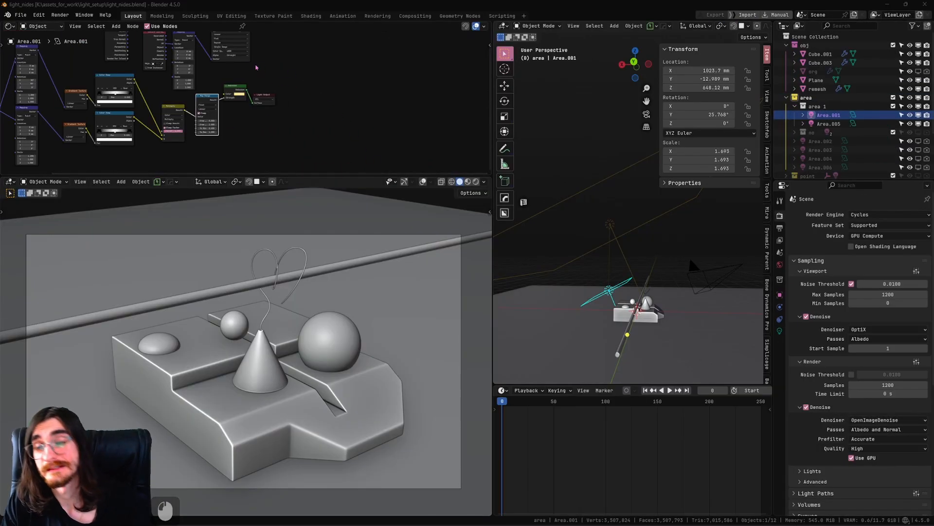
Step: In light_nides.blend, examine the Area.001 light's node tree and the area lights' rendered effect on the sample objects
shift+middle_drag(255, 66, 346, 122)
scroll(346, 122, up, 6)
shift+middle_drag(308, 160, 390, 54)
scroll(390, 54, down, 4)
shift+middle_drag(390, 54, 306, 81)
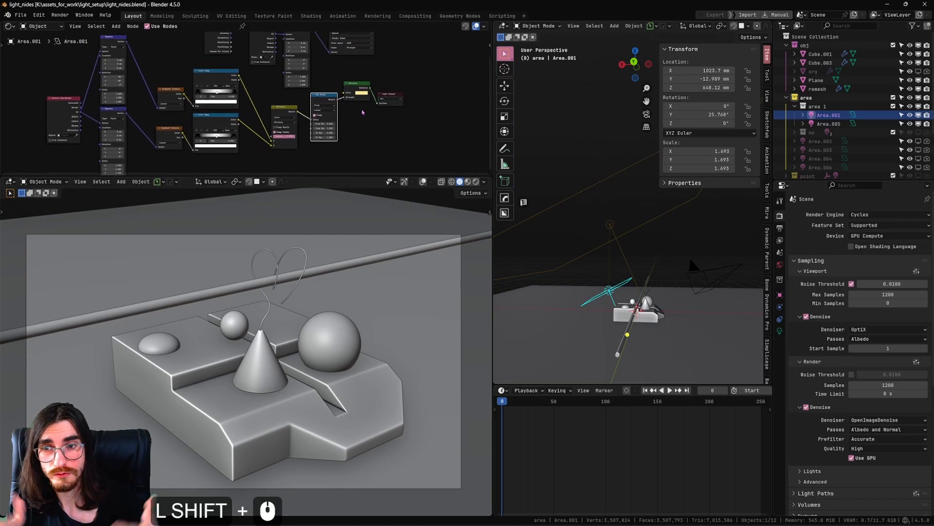
scroll(370, 121, down, 1)
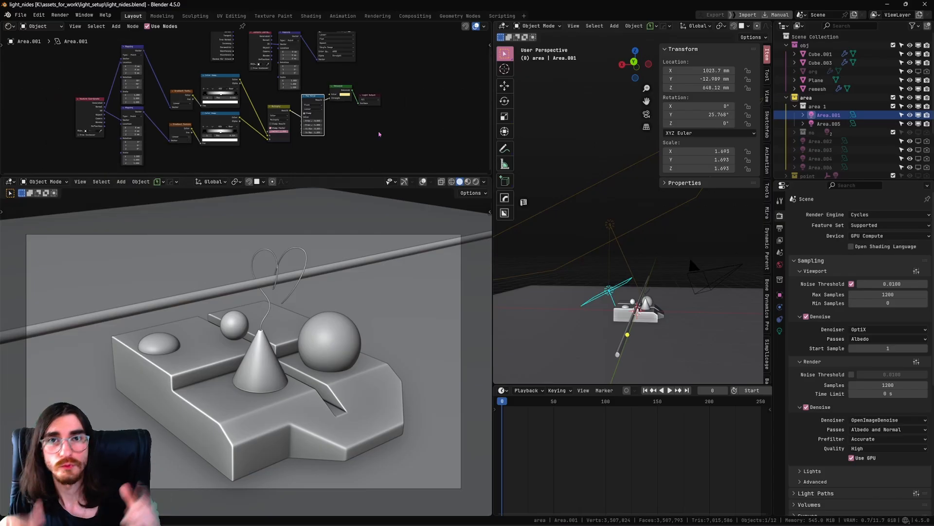
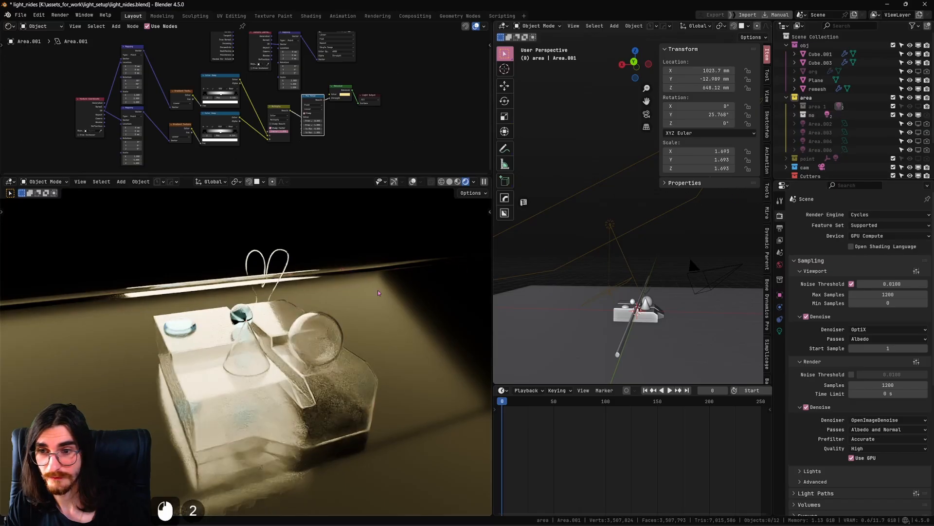
middle_drag(375, 292, 398, 302)
scroll(398, 302, up, 1)
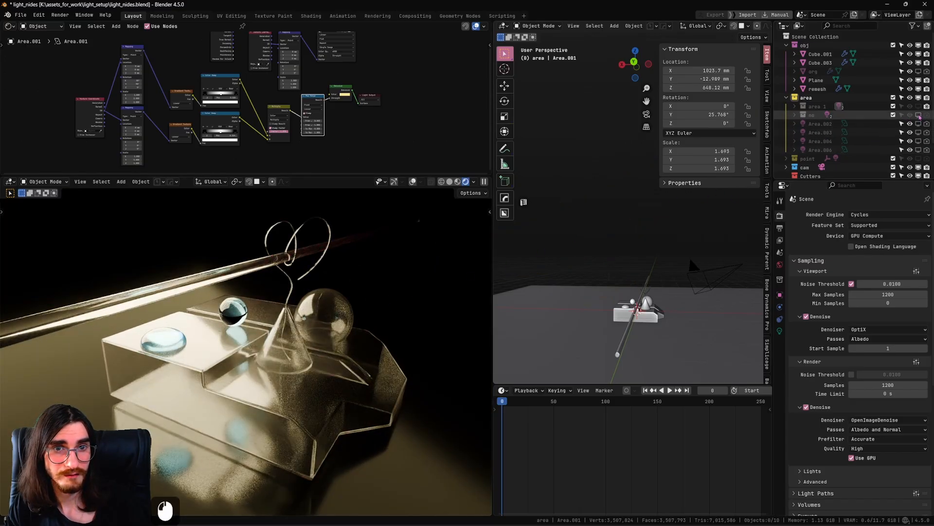
key(2)
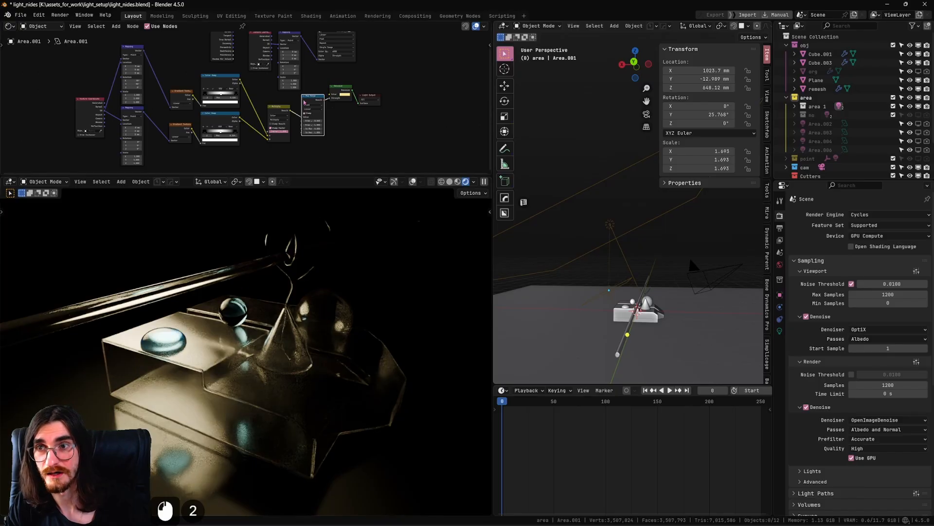
middle_drag(354, 291, 368, 298)
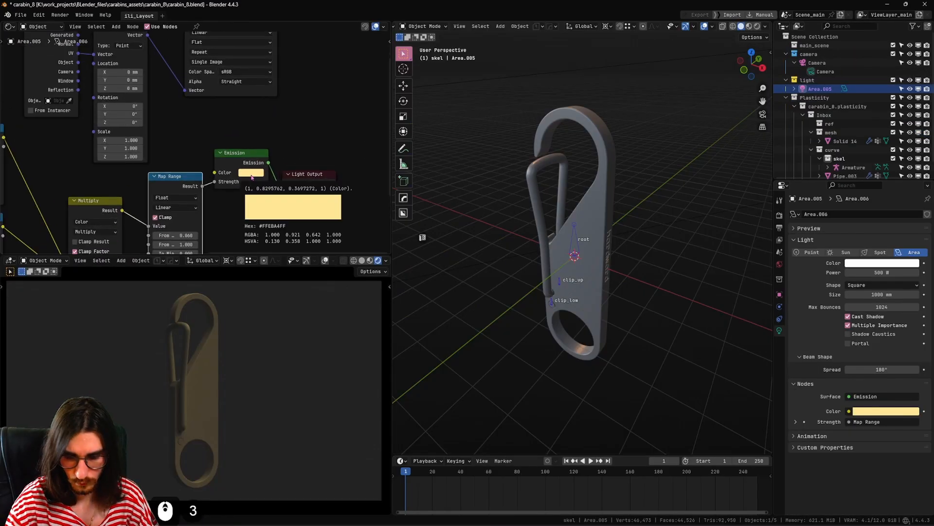
Step: In carabin_8.blend, reset the area light's emission color to white and set Map Range To Max to 1.920, saving the file
key(BackSpace)
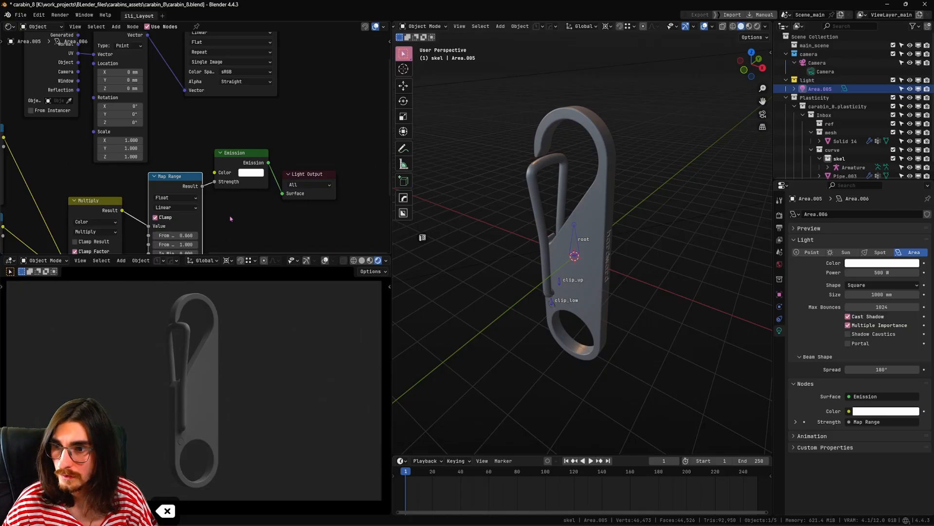
scroll(275, 155, up, 2)
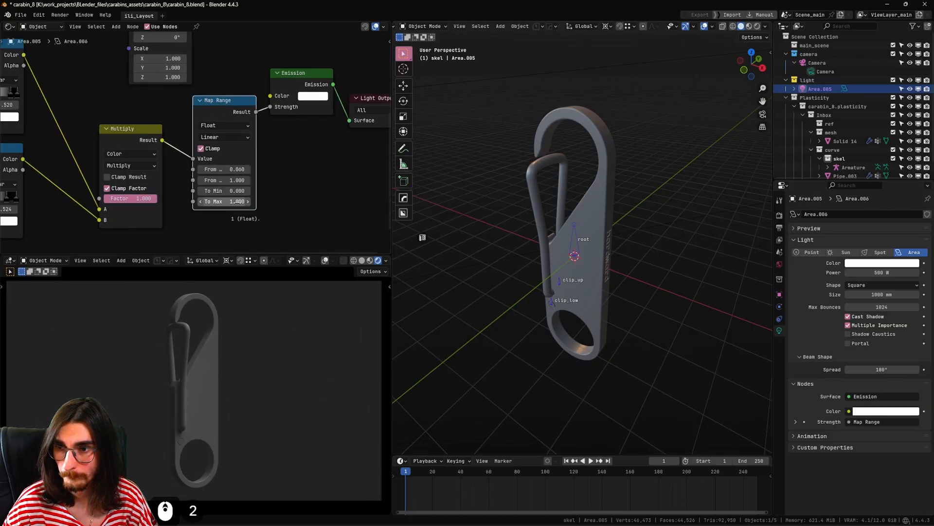
shift+drag(237, 202, 253, 201)
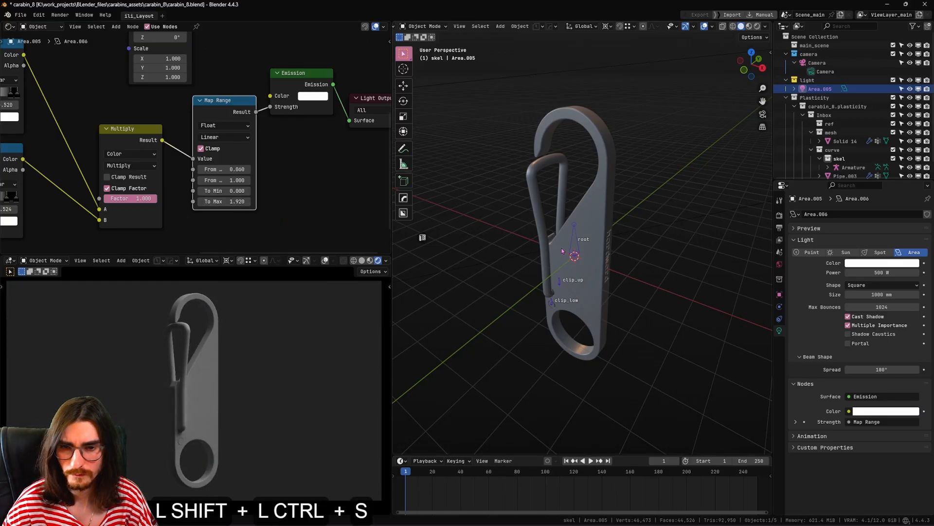
key(ctrl+shift+s)
Step: Select the carabiner body and delete the Principled BSDF node from its metal_1 material
click(583, 258)
mouse_move(583, 258)
middle_down()
mouse_move(601, 273)
mouse_move(600, 253)
middle_up()
scroll(595, 260, up, 1)
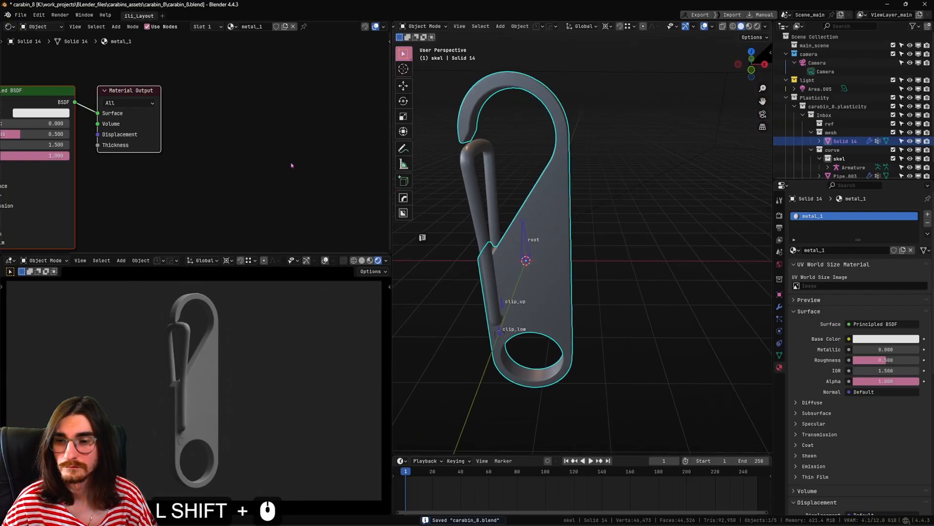
scroll(293, 164, down, 5)
middle_drag(112, 224, 198, 210)
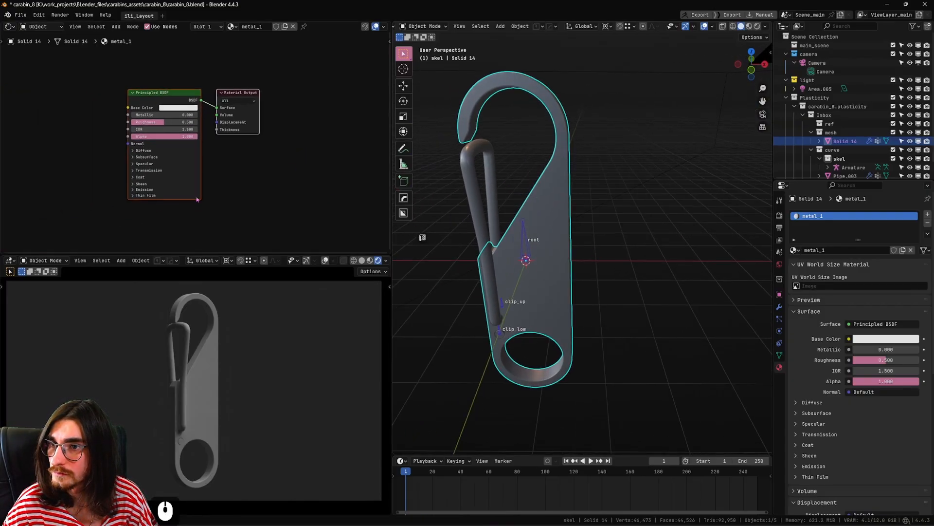
click(179, 97)
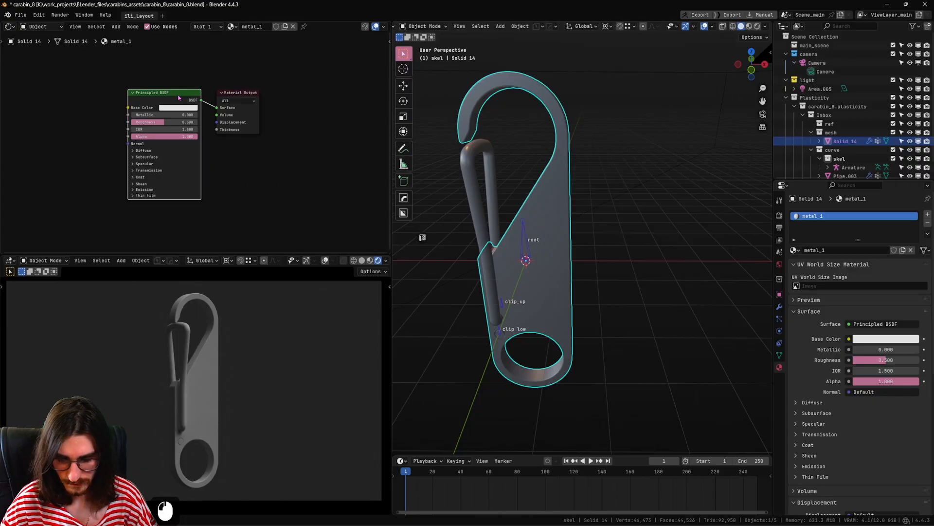
key(Delete)
Step: Add a Metallic BSDF node to metal_1 and connect it to the Material Output's Surface input
key(shift+a)
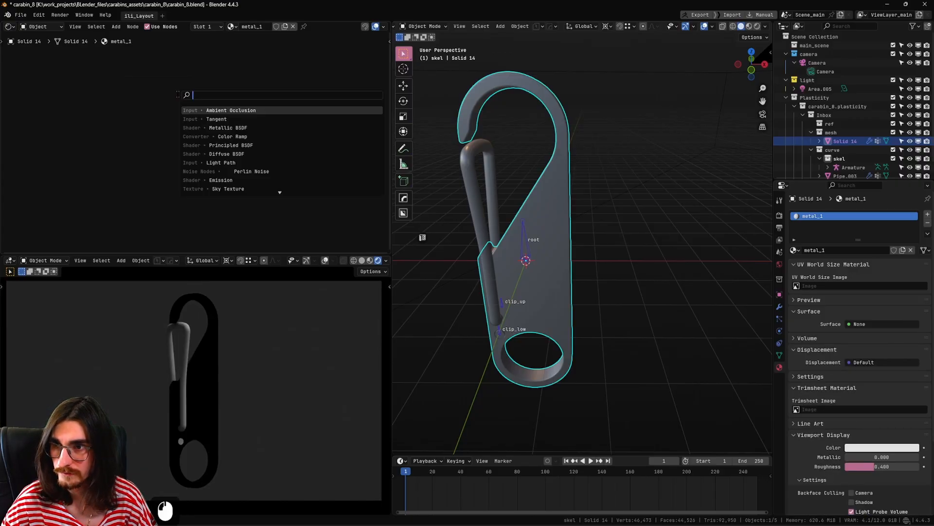
text(metsa)
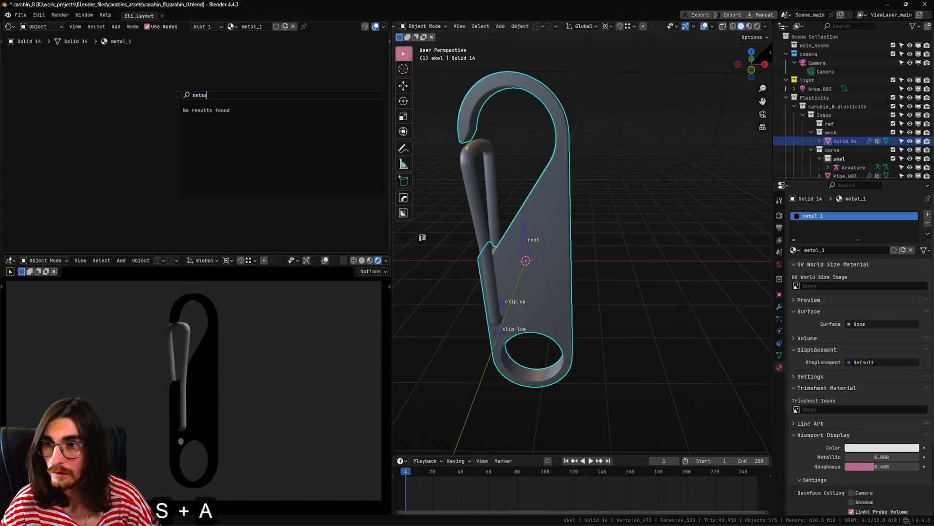
key(BackSpace)
key(BackSpace)
key(Return)
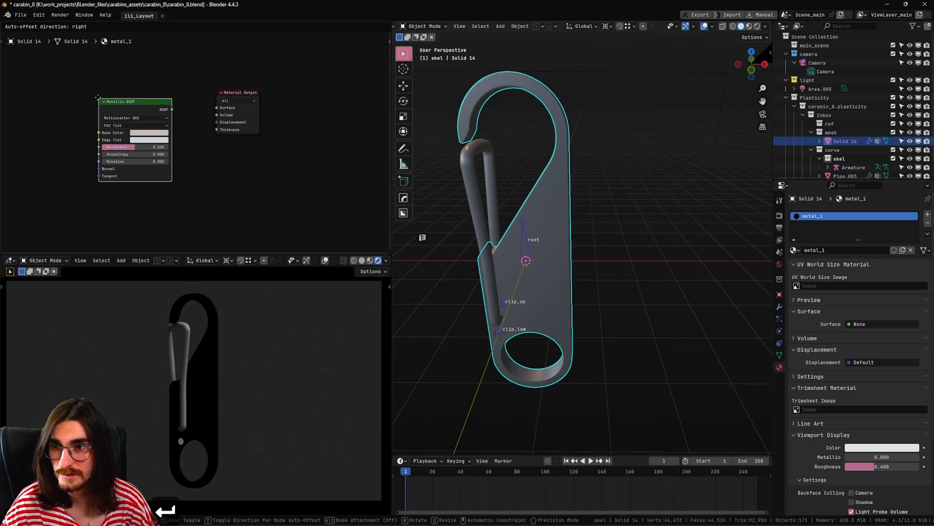
click(185, 100)
scroll(185, 99, up, 3)
drag(172, 90, 231, 95)
middle_drag(200, 167, 274, 170)
scroll(196, 144, up, 3)
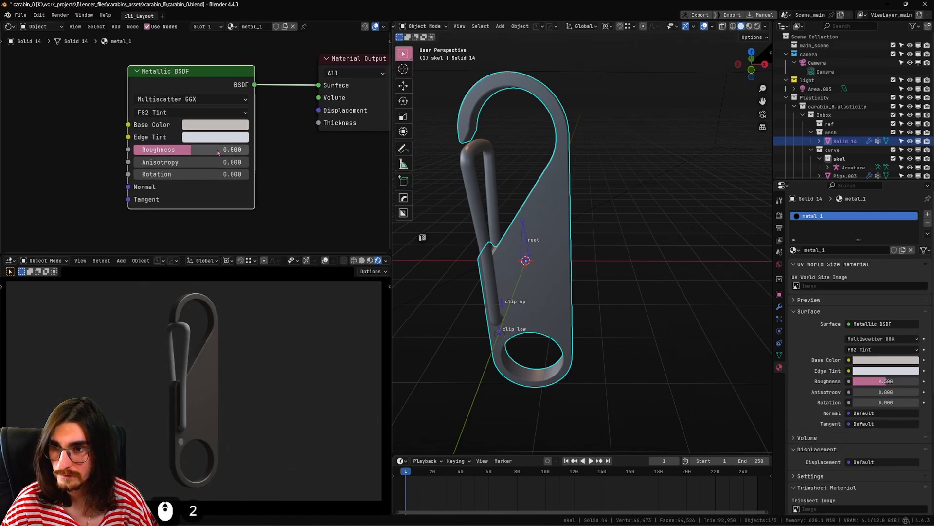
drag(217, 77, 235, 88)
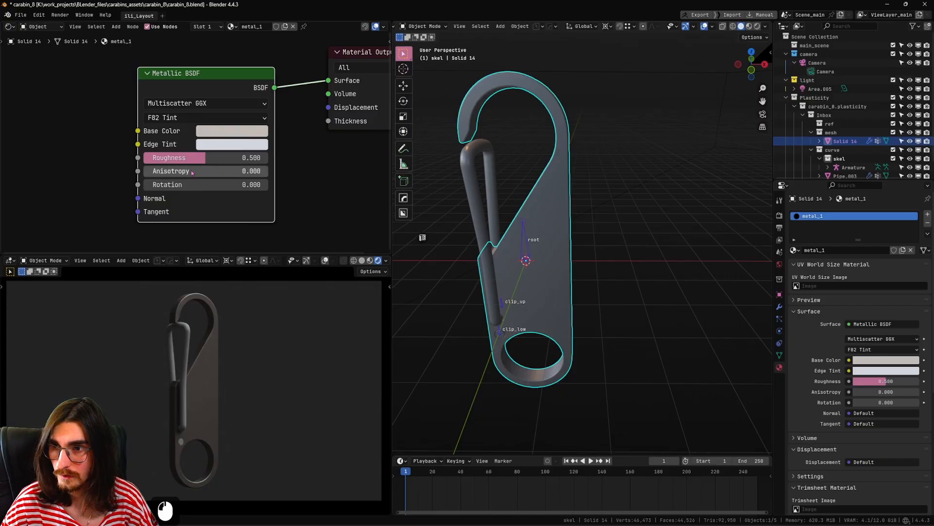
Step: Set the Metallic BSDF's roughness to 0.628, anisotropy to 0.796 and rotation to 0.332
drag(184, 173, 216, 158)
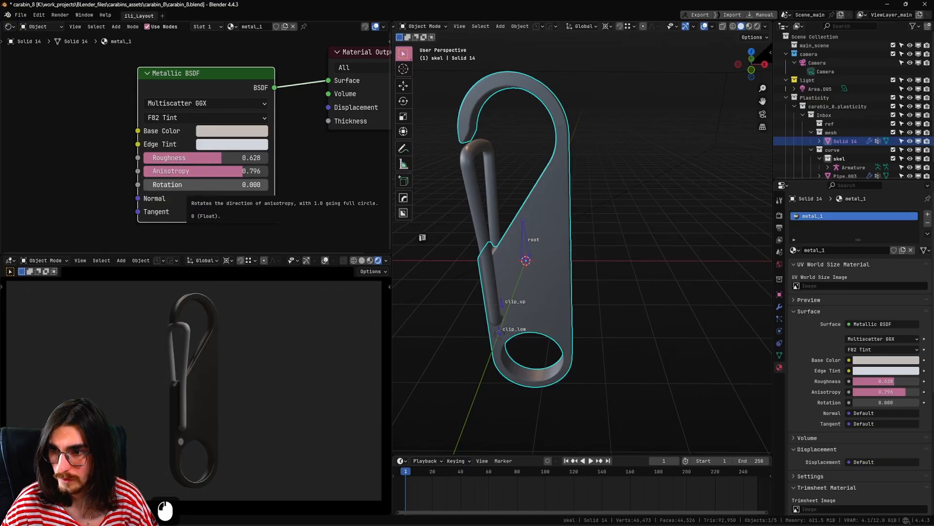
mouse_move(198, 189)
mouse_down()
mouse_move(253, 189)
mouse_move(193, 188)
mouse_up()
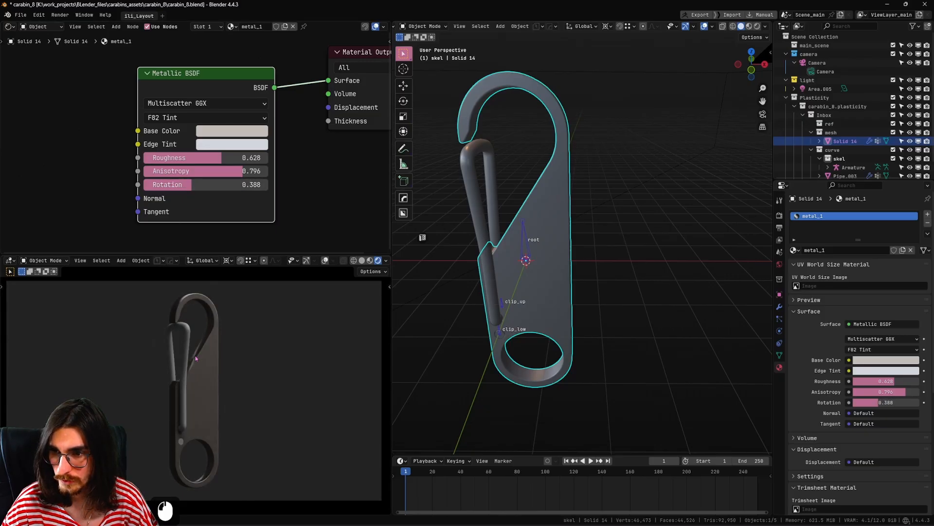
scroll(185, 362, up, 6)
shift+middle_drag(203, 350, 202, 386)
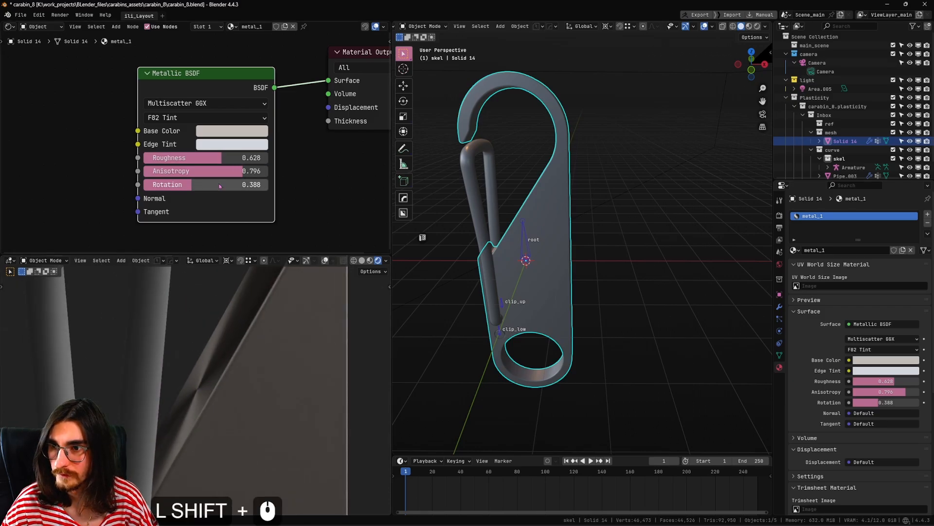
drag(221, 185, 199, 185)
drag(199, 185, 213, 186)
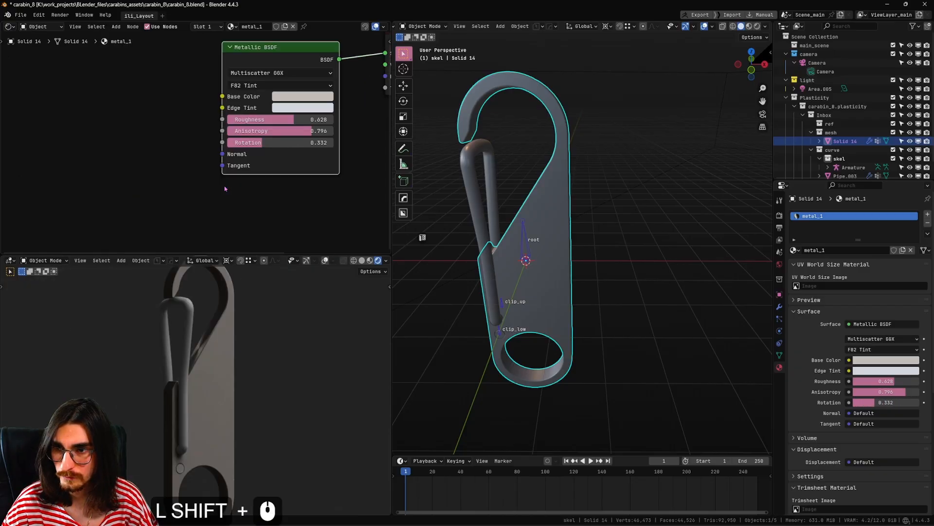
Step: Connect a new Tangent node to the Metallic BSDF's Tangent input and set its radial axis to Y
scroll(229, 195, down, 2)
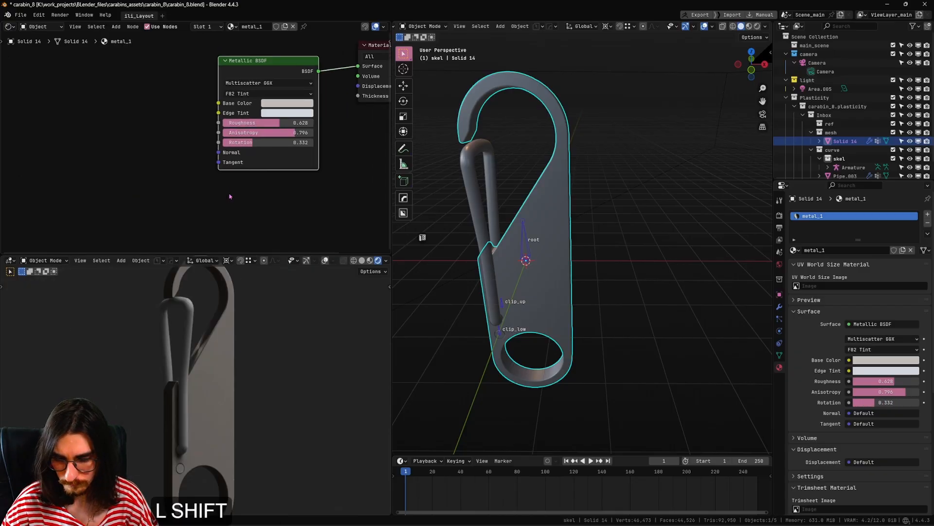
key(shift+a)
click(230, 194)
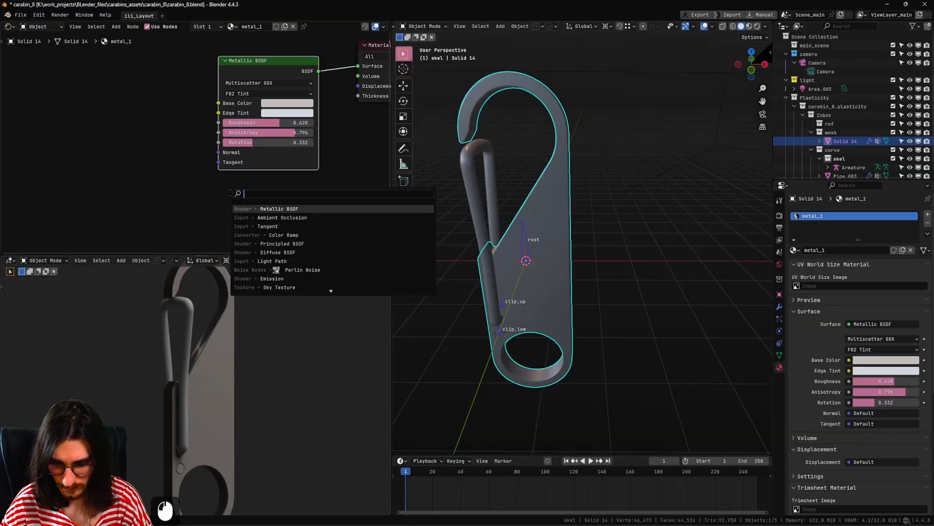
text(tan)
key(Return)
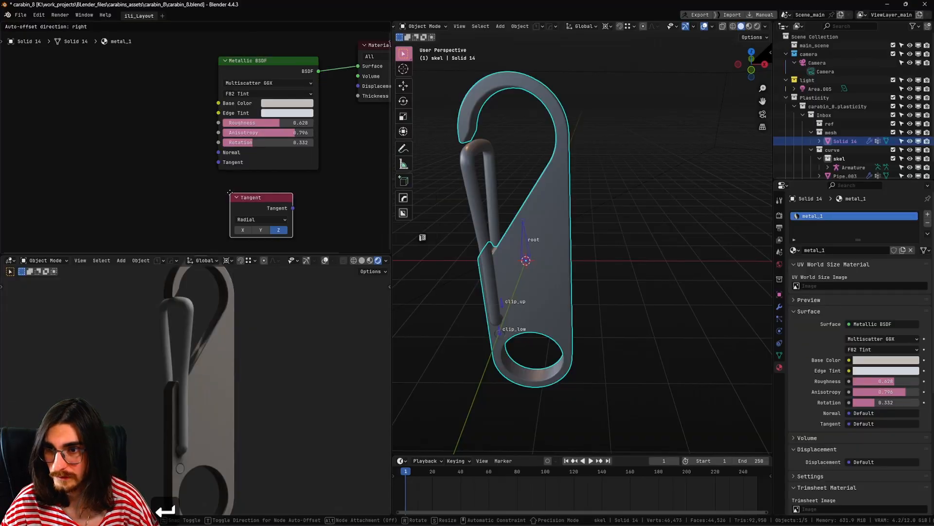
click(124, 183)
drag(167, 190, 218, 163)
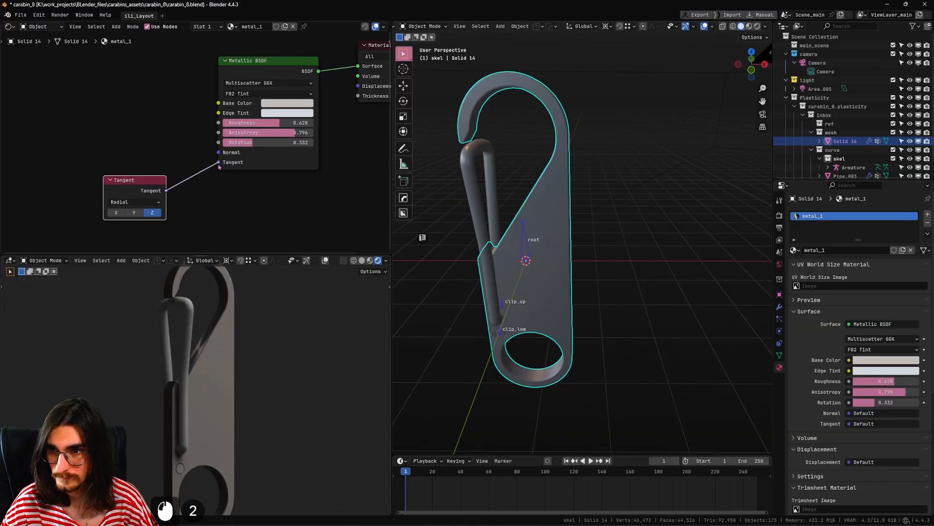
drag(155, 182, 169, 183)
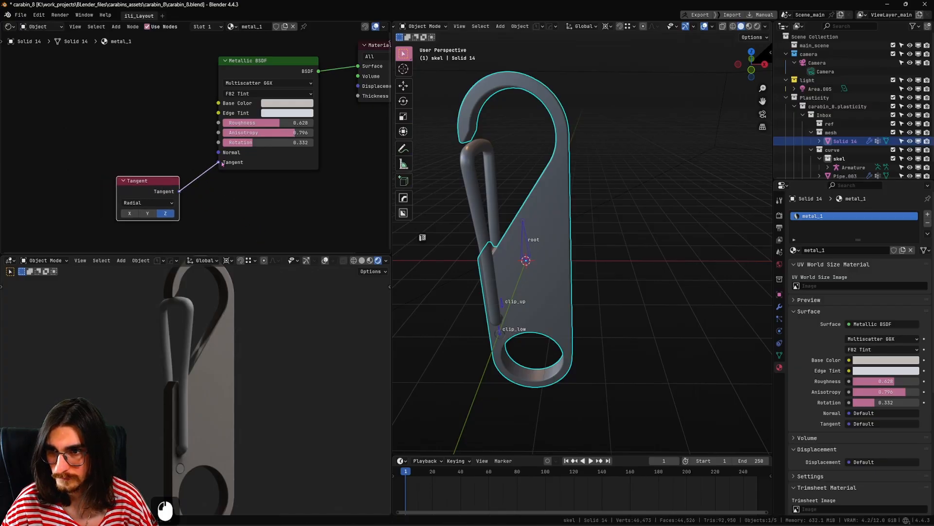
click(151, 214)
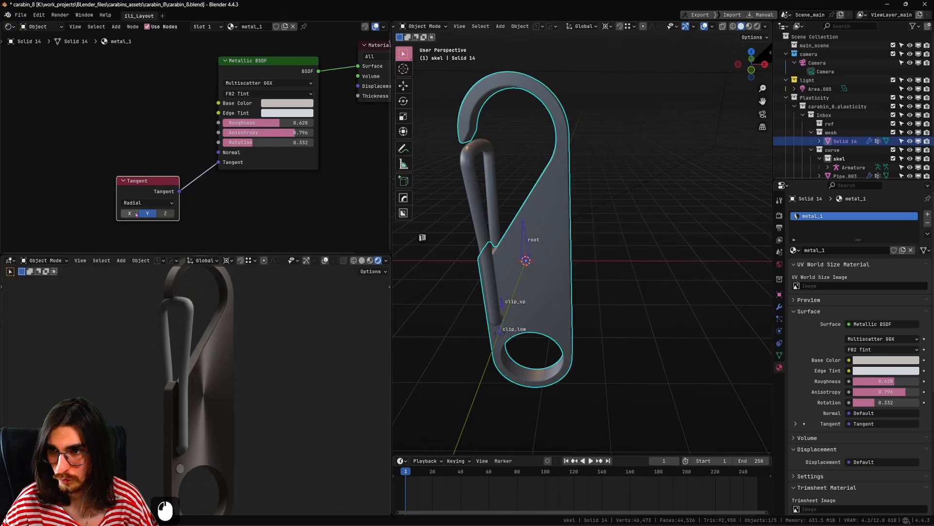
Step: Try the Tangent node's radial axes and set the Metallic BSDF's roughness to 0.584, anisotropy to 0.804 and rotation to 0.440
click(136, 214)
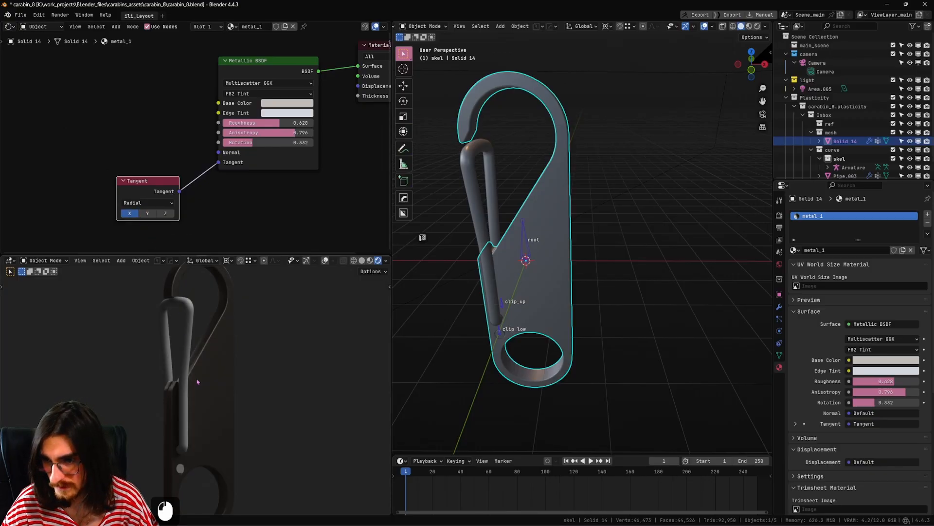
shift+middle_drag(211, 421, 203, 372)
shift+middle_drag(274, 186, 262, 202)
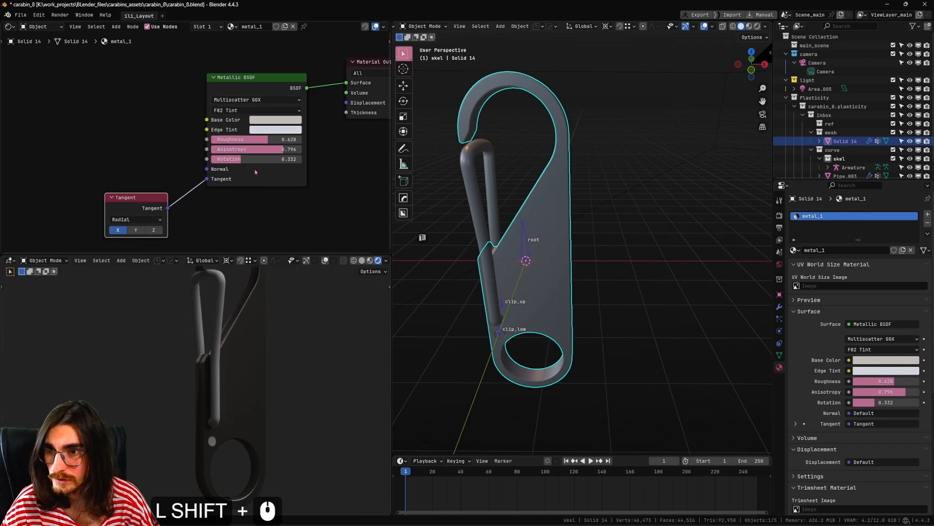
mouse_move(242, 159)
mouse_down()
mouse_move(300, 159)
mouse_move(233, 159)
mouse_move(251, 159)
mouse_move(241, 139)
mouse_move(229, 139)
mouse_move(285, 149)
mouse_up()
click(148, 231)
click(136, 230)
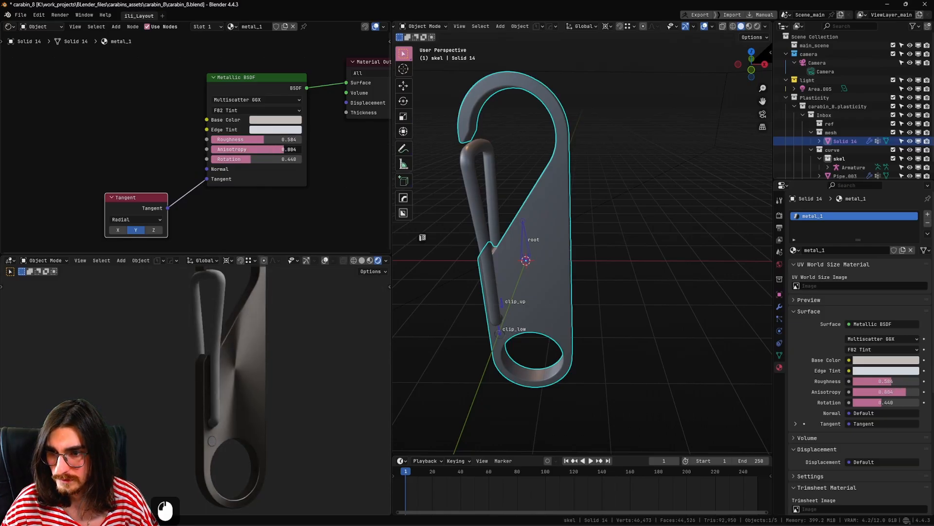
Step: Try the Z radial axis on the Tangent node and switch its direction type to UV Map
click(154, 229)
click(137, 219)
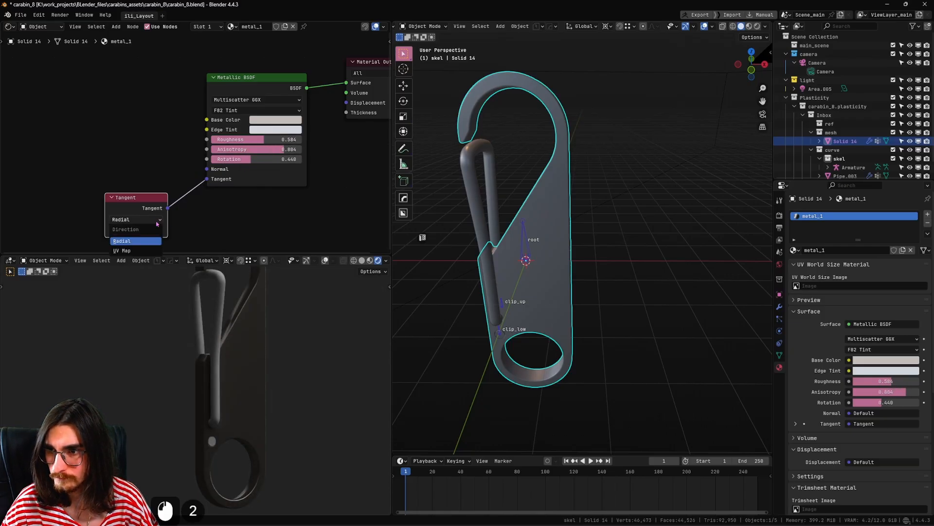
click(136, 251)
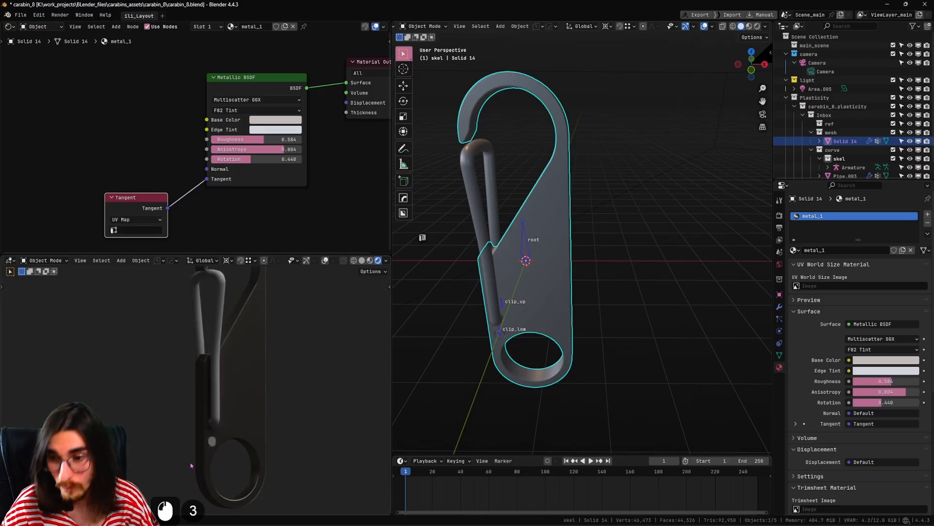
Step: Set roughness to 0.680, anisotropy to 0.468 and rotation to 0.420, unlinking and relinking the Tangent node to compare the shading
mouse_move(292, 149)
mouse_down()
mouse_move(233, 149)
mouse_move(283, 149)
mouse_move(234, 139)
mouse_move(285, 139)
mouse_move(228, 139)
mouse_move(252, 139)
mouse_move(257, 149)
mouse_move(236, 148)
mouse_up()
scroll(260, 397, down, 1)
shift+middle_drag(257, 399, 259, 415)
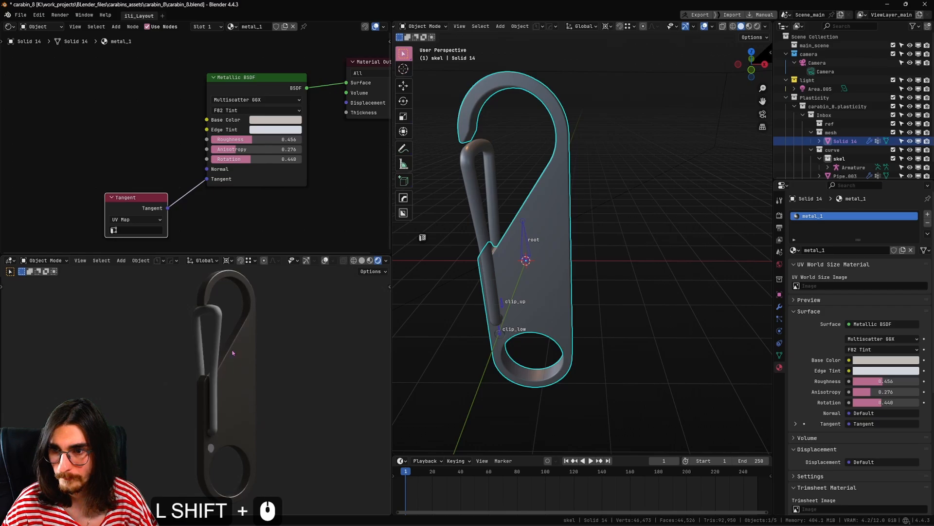
ctrl+right_drag(188, 163, 203, 222)
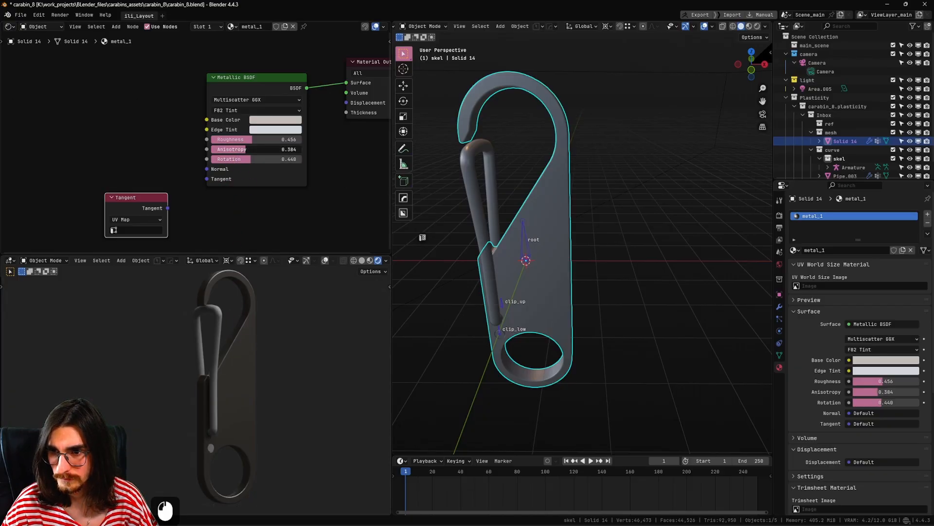
drag(233, 149, 253, 149)
drag(251, 159, 254, 159)
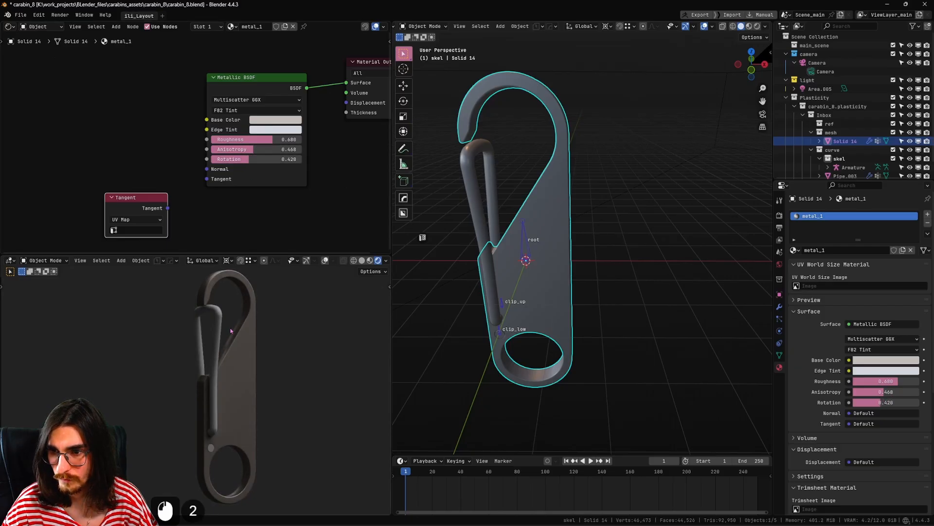
drag(168, 209, 208, 179)
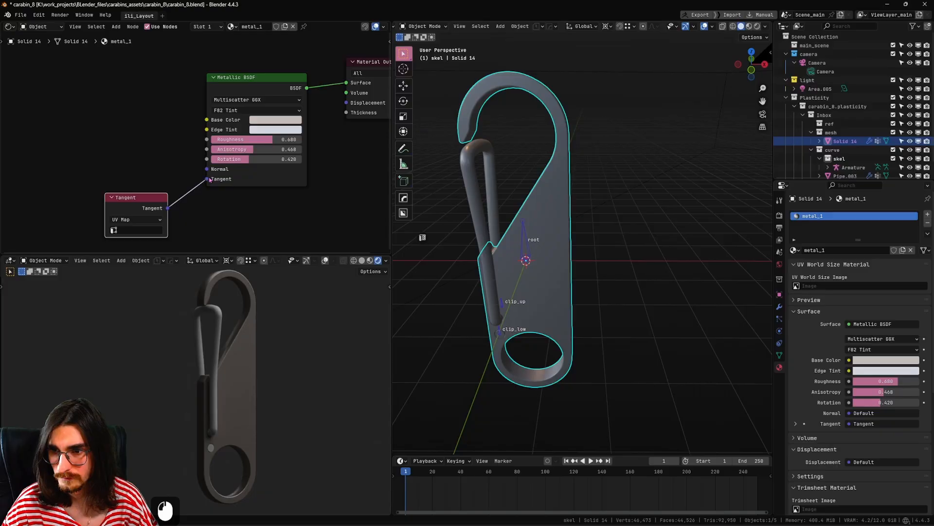
Step: Check the carabiner body's UV map list and assign UVMap to the Tangent node
click(780, 355)
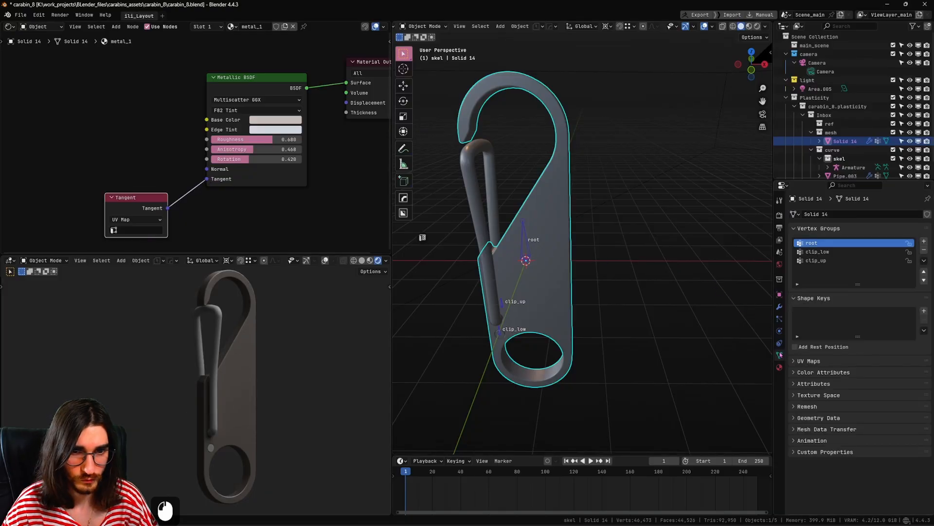
click(797, 361)
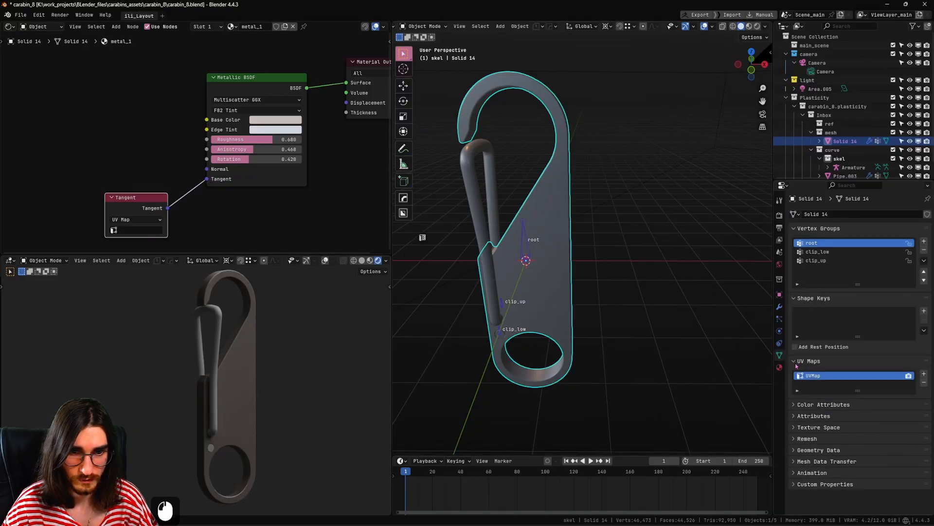
click(136, 230)
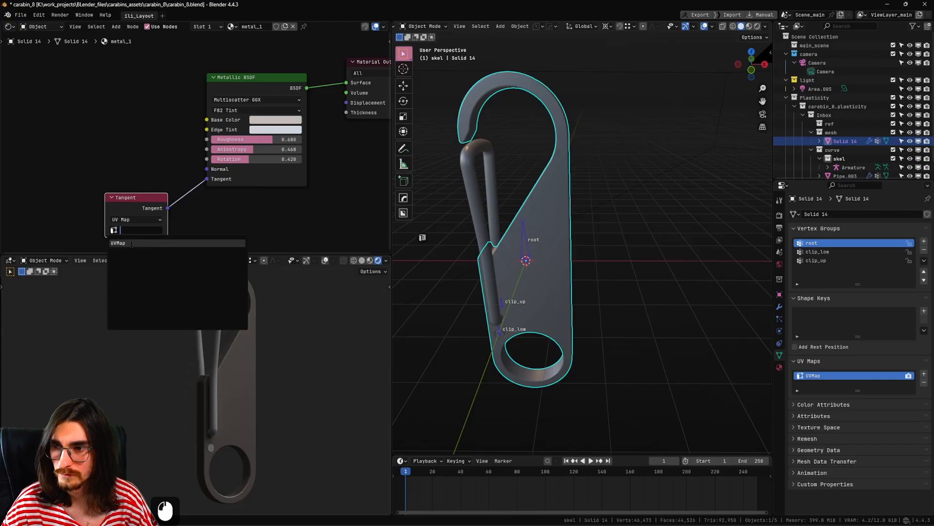
click(131, 246)
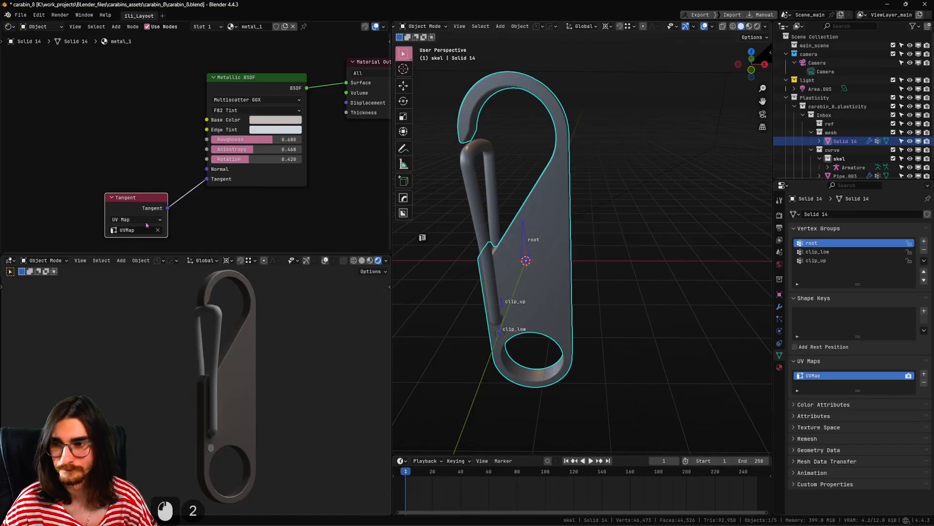
Step: Unlink the Tangent node and add a texture setup to the Metallic BSDF, keeping only its Texture Coordinate and Mapping nodes
shift+middle_drag(146, 225, 191, 169)
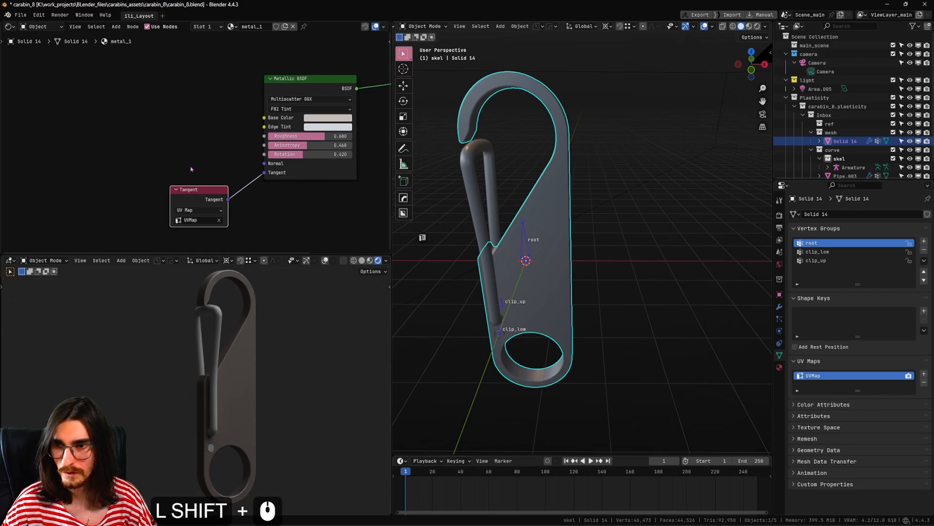
key(shift+a)
click(219, 138)
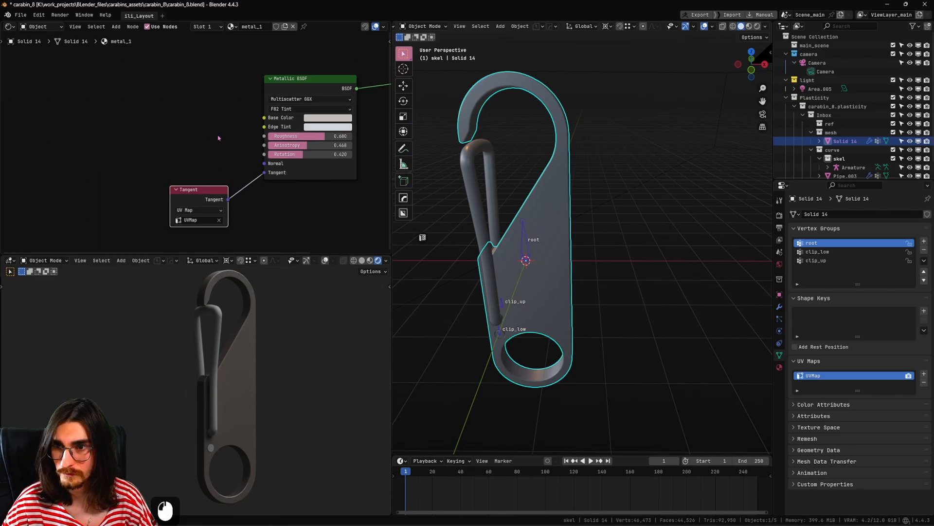
ctrl+right_drag(242, 172, 269, 223)
click(305, 76)
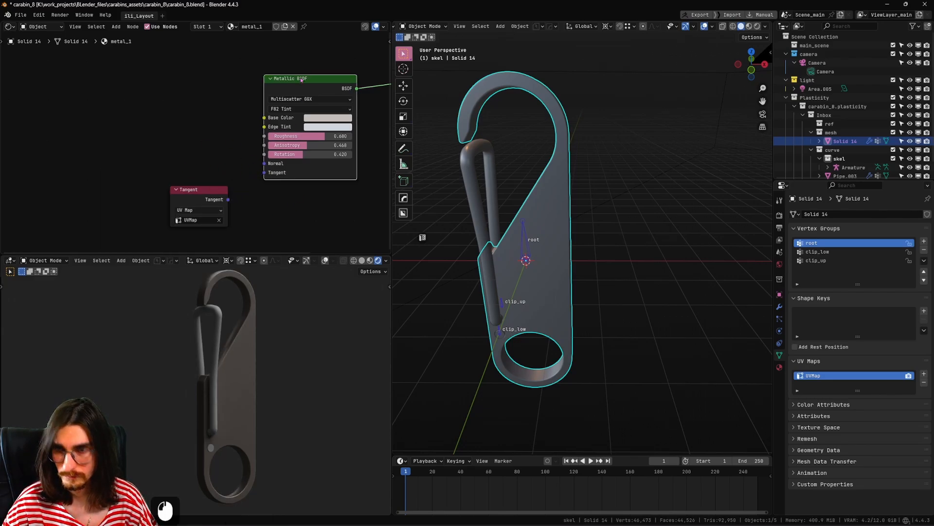
key(ctrl+t)
shift+middle_drag(230, 185, 262, 184)
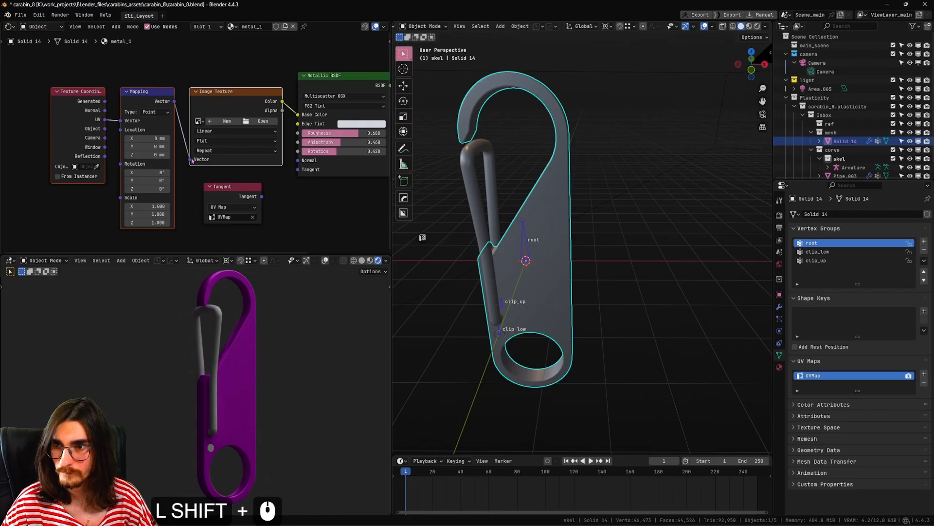
click(260, 97)
key(Delete)
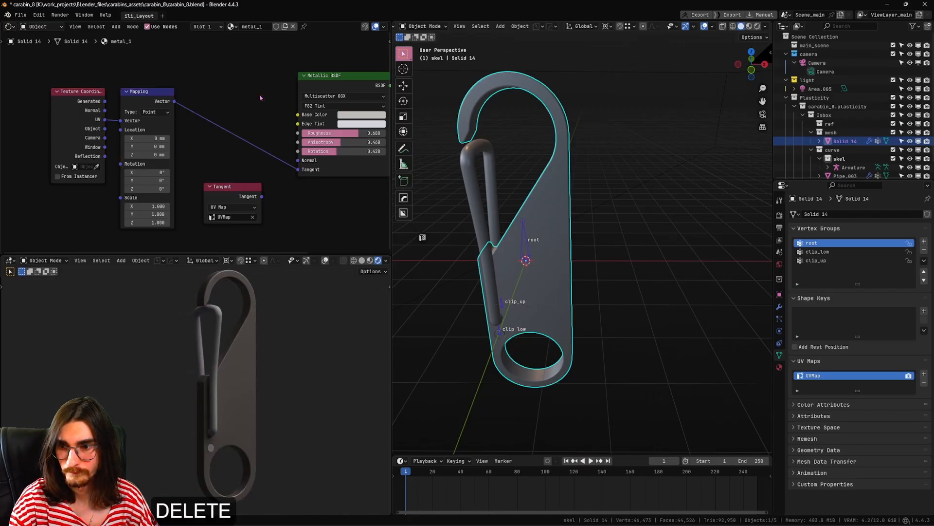
Step: Alternate the Metallic BSDF's Tangent input between the Mapping vector and the Tangent node to compare the carabiner's shading
drag(157, 103, 162, 116)
shift+middle_drag(161, 116, 169, 112)
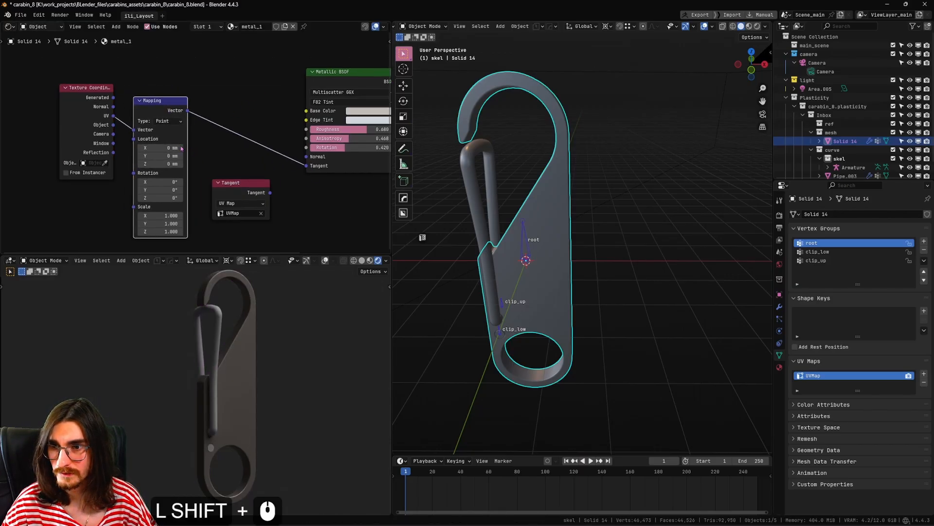
scroll(132, 119, up, 1)
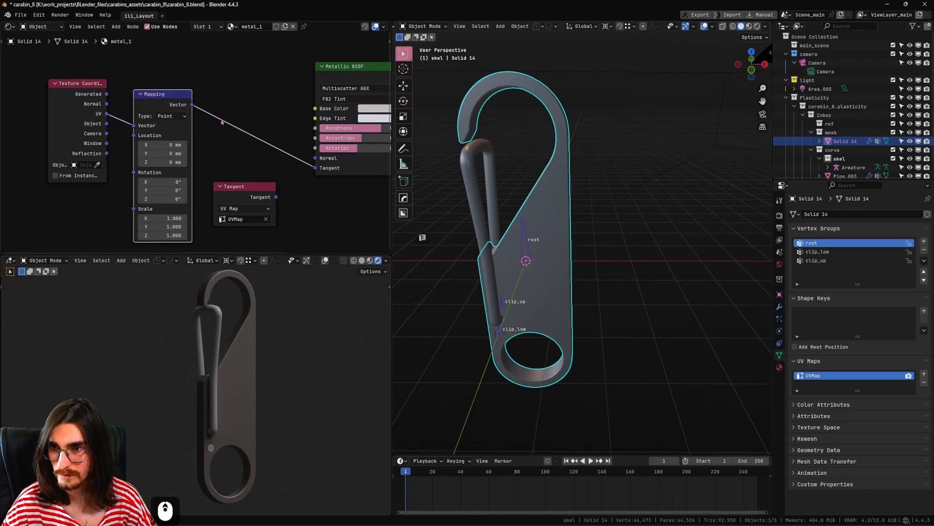
ctrl+right_drag(280, 140, 284, 180)
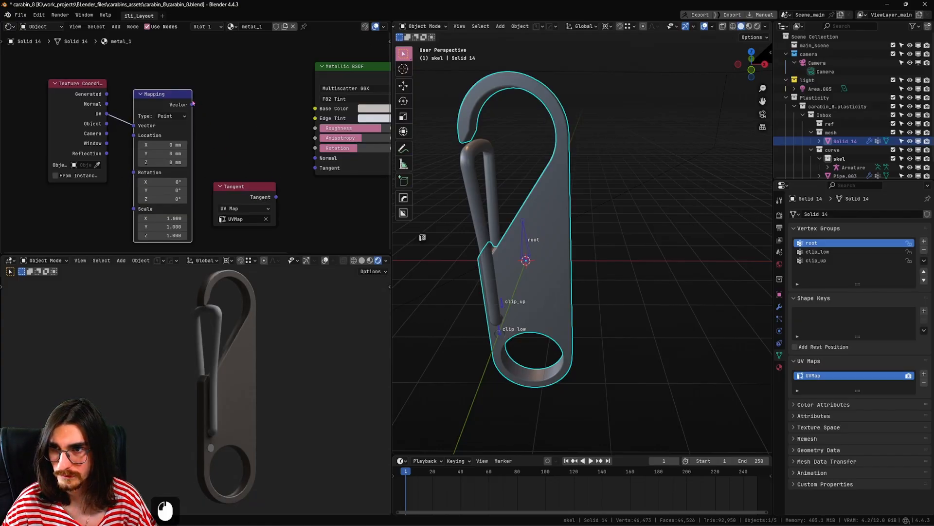
drag(192, 105, 315, 167)
drag(276, 197, 315, 168)
scroll(214, 276, up, 4)
shift+middle_drag(214, 276, 223, 372)
drag(193, 105, 321, 174)
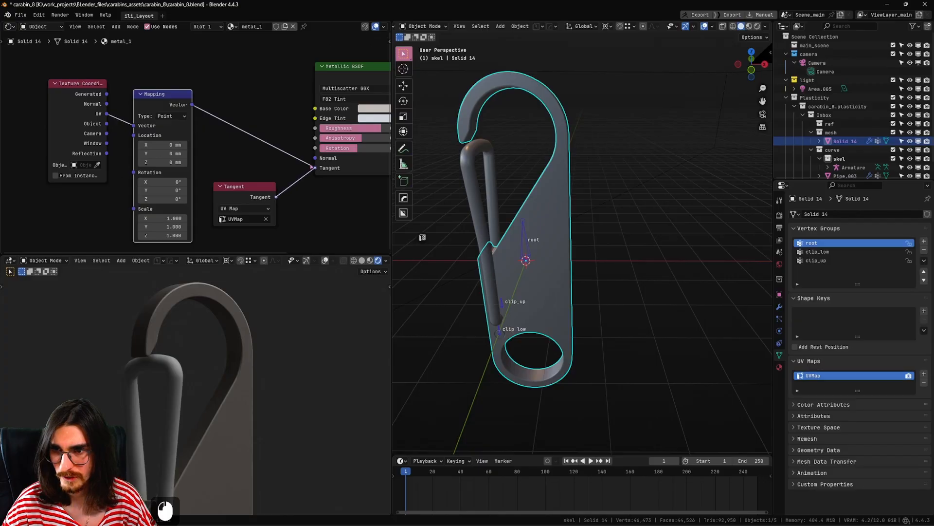
drag(312, 167, 315, 168)
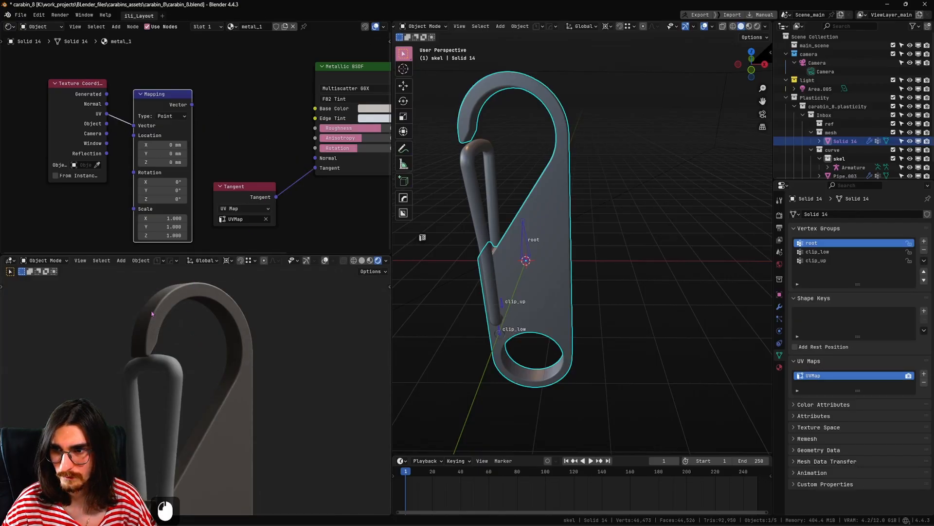
scroll(151, 312, down, 3)
shift+middle_drag(212, 432, 230, 384)
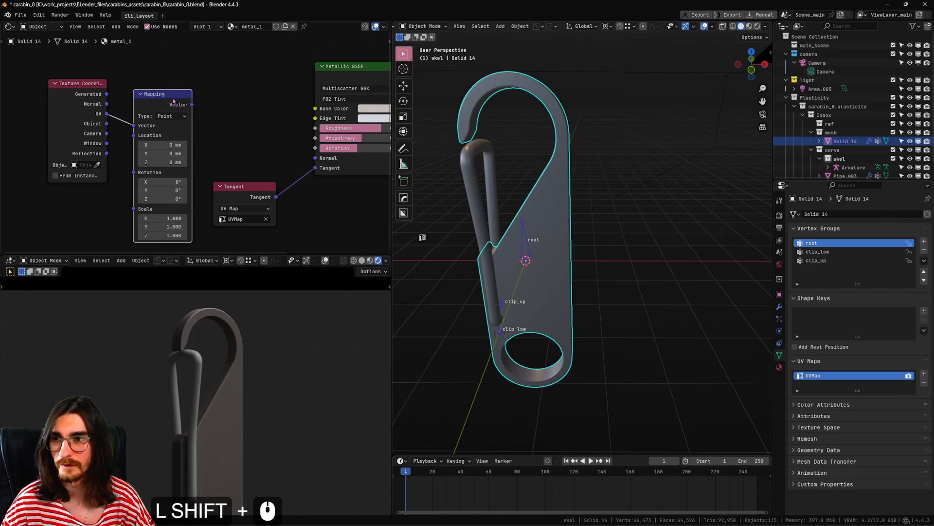
Step: Test different Texture Coordinate outputs through Mapping on the Tangent input, and reconnect the Tangent node to the Metallic BSDF
drag(192, 105, 315, 168)
drag(106, 123, 136, 129)
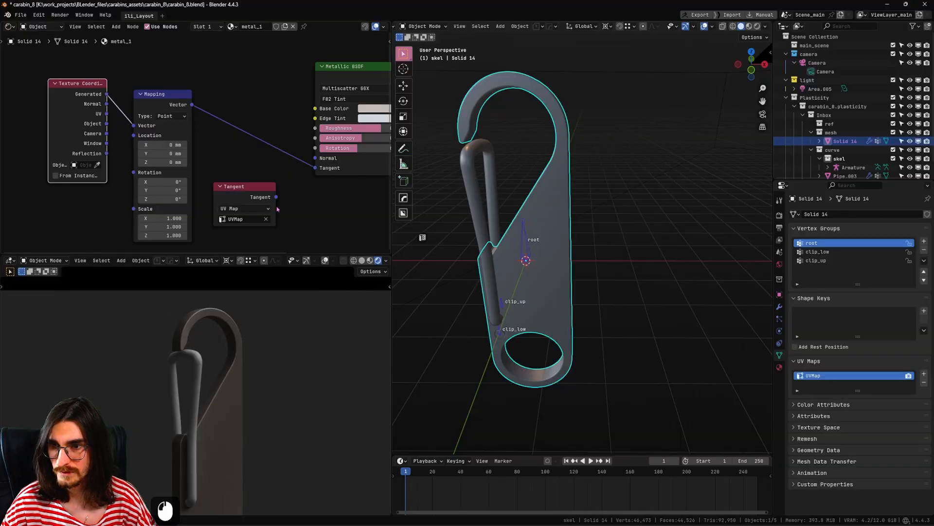
drag(131, 129, 133, 129)
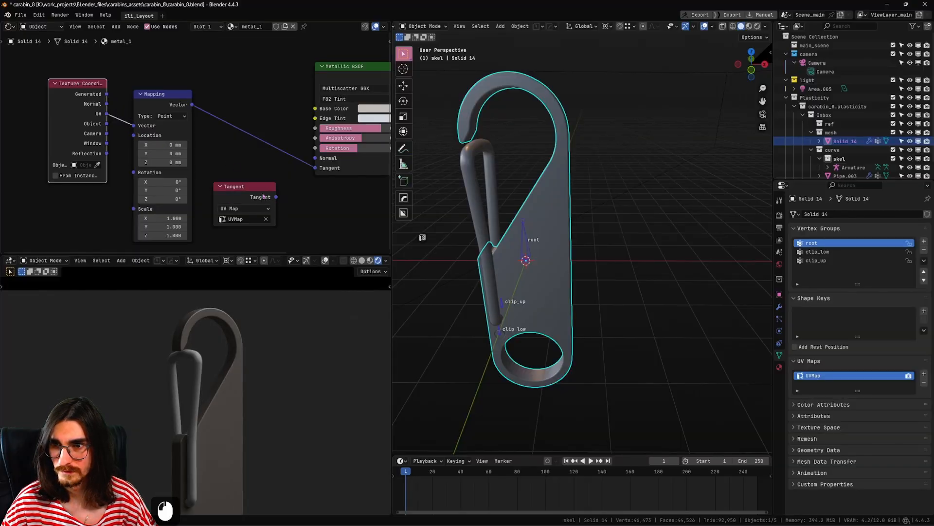
drag(276, 197, 315, 168)
Step: Set the Metallic BSDF's roughness to 0.408, anisotropy to 0.908 and rotation to 0.352
middle_drag(314, 169, 231, 177)
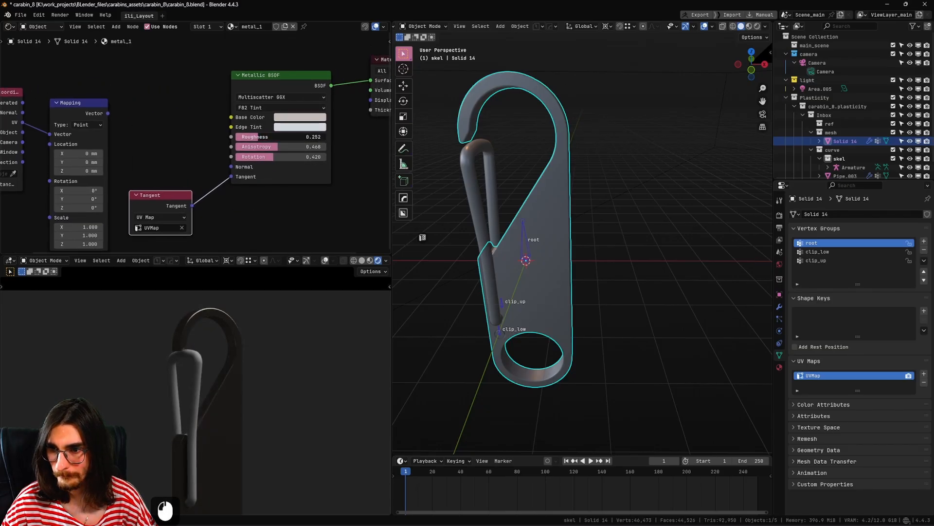
drag(258, 137, 268, 156)
shift+middle_drag(227, 378, 234, 347)
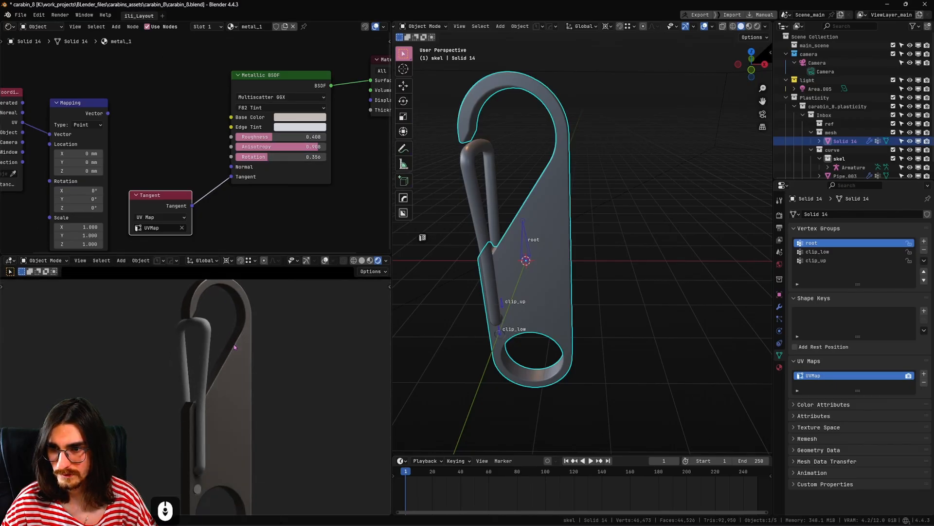
scroll(246, 378, down, 2)
drag(273, 157, 294, 157)
mouse_move(294, 157)
mouse_down()
mouse_move(308, 163)
mouse_move(254, 157)
mouse_move(292, 157)
mouse_up()
scroll(219, 163, up, 6)
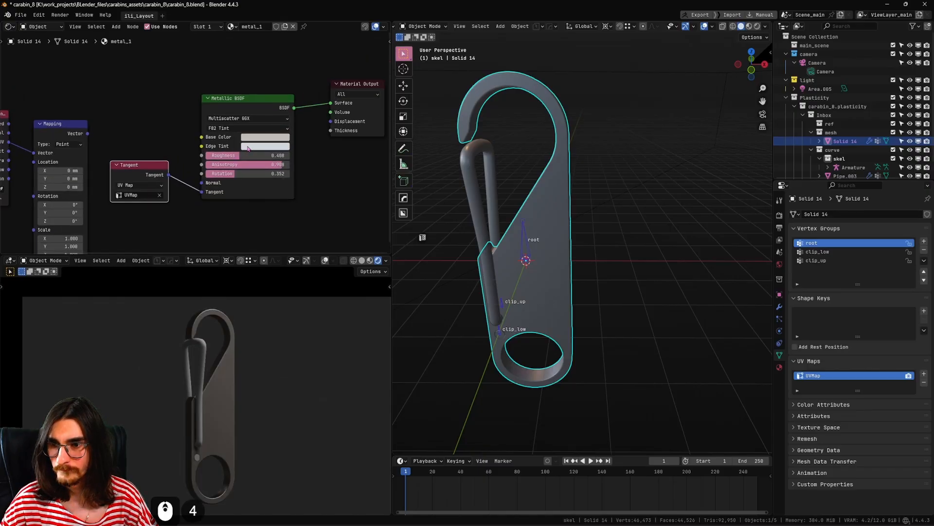
Step: Change the Metallic BSDF's base color to light blue and its edge tint to a very pale lavender
shift+middle_drag(219, 162, 192, 144)
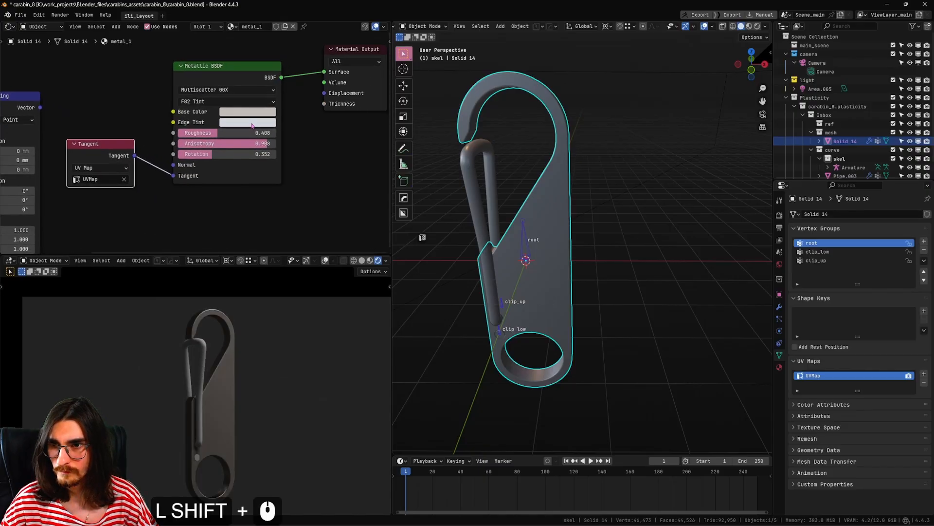
scroll(192, 144, up, 2)
click(273, 106)
drag(320, 134, 273, 154)
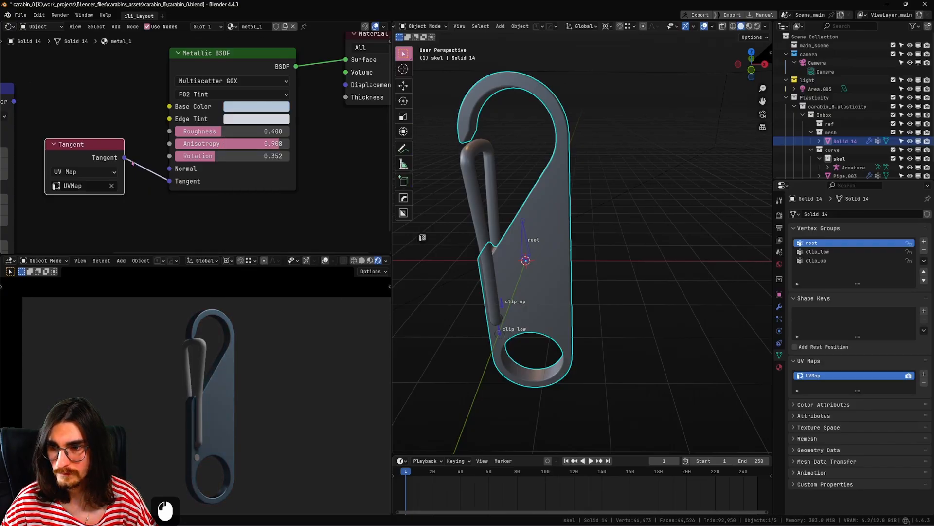
scroll(247, 146, up, 1)
click(275, 118)
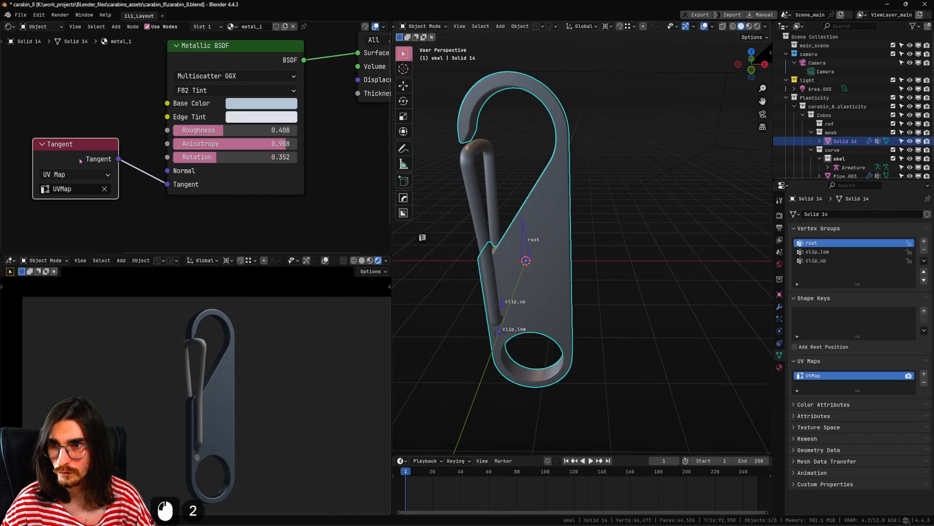
Step: Save the carabin_8.blend file with the updated metal_1 material
shift+middle_drag(345, 194, 327, 202)
scroll(224, 190, down, 3)
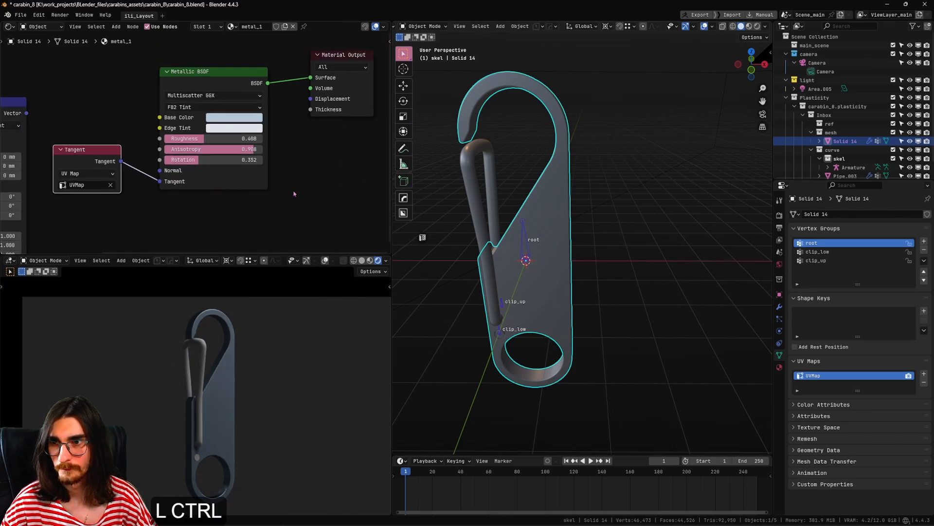
key(ctrl+s)
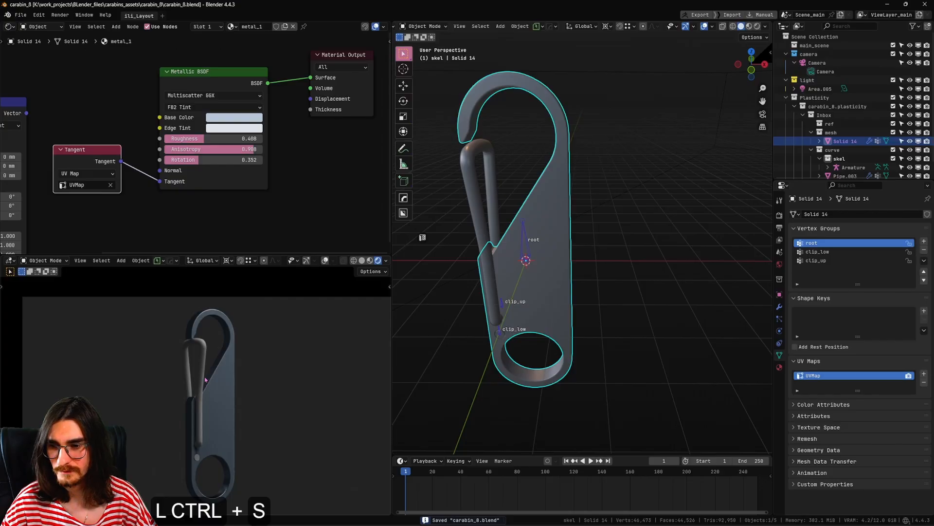
scroll(206, 127, down, 2)
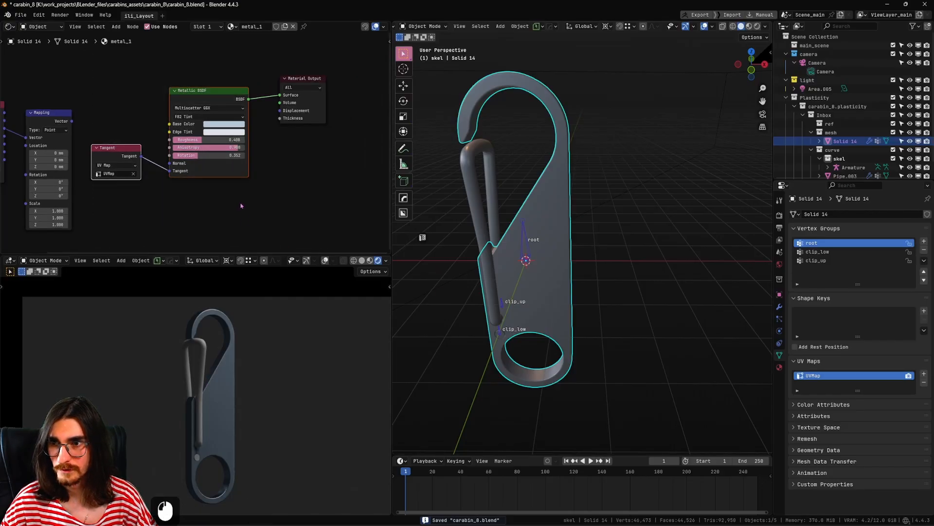
Step: Copy the Metallic BSDF and Tangent nodes into the wire clip's metal_2 material, replacing the Principled BSDF as the Surface input
key(ctrl+c)
click(476, 173)
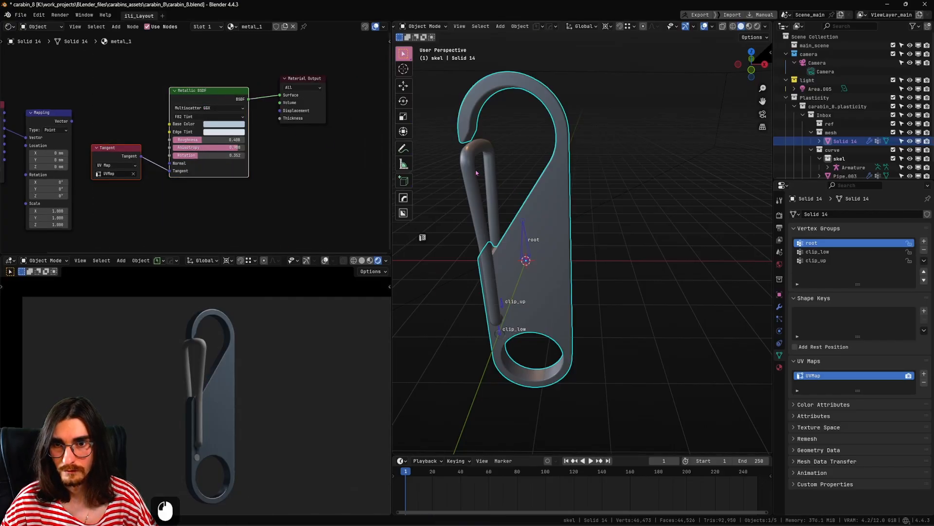
click(109, 154)
key(ctrl+v)
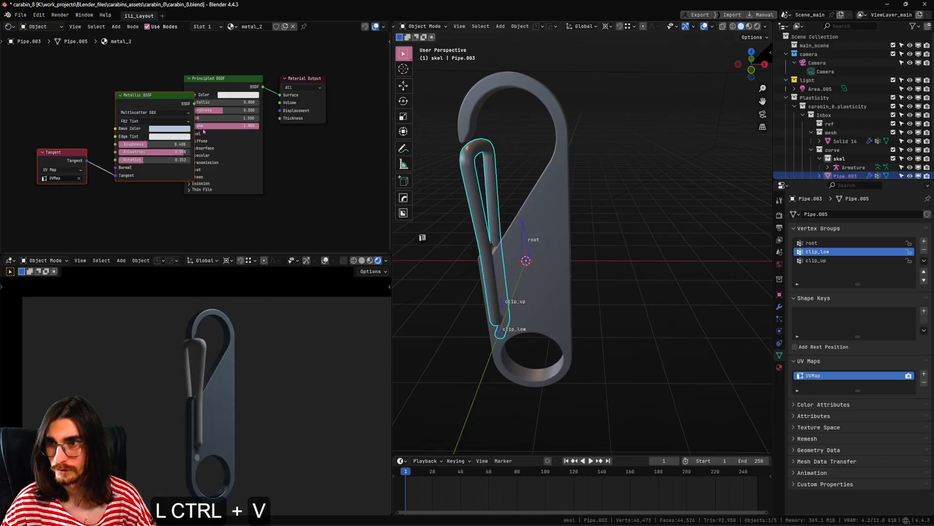
click(228, 85)
key(Delete)
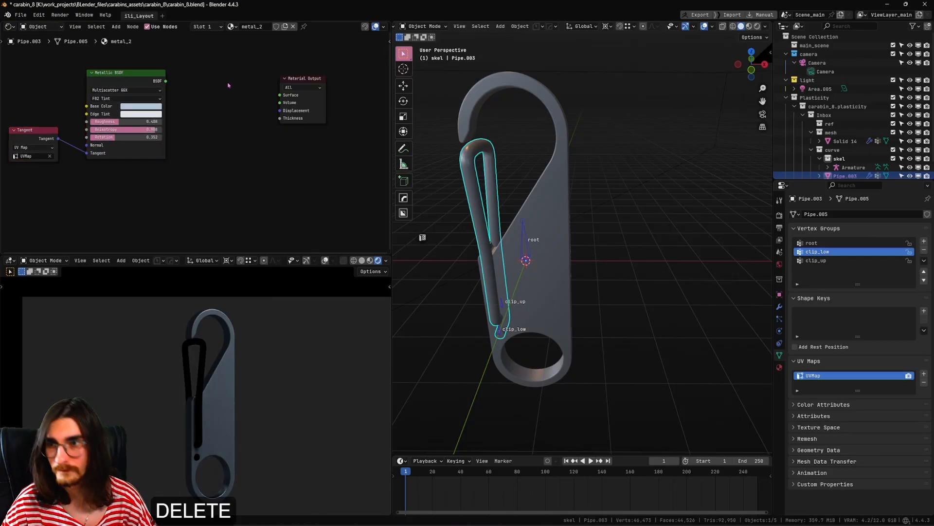
drag(166, 82, 280, 102)
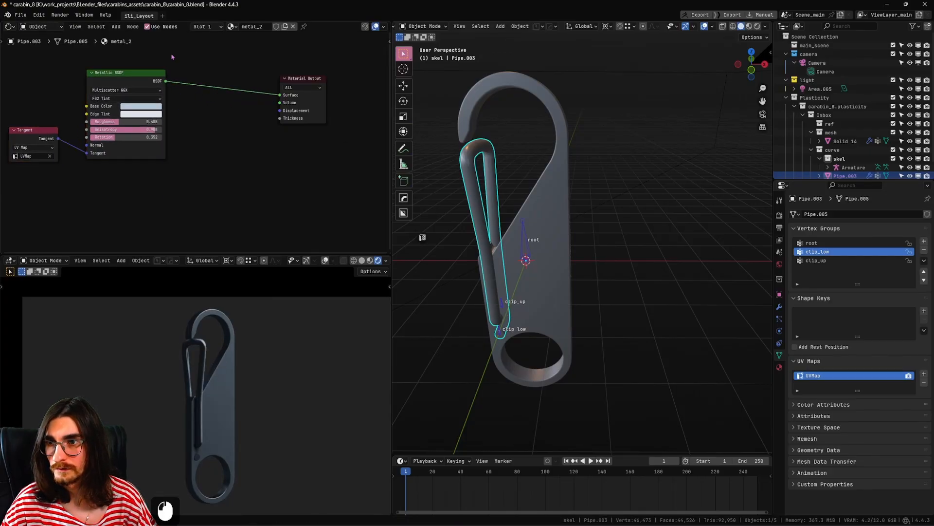
Step: Rearrange the metal_2 nodes so the Metallic BSDF and Tangent sit closer to the Material Output
click(140, 80)
key(g)
click(217, 104)
click(52, 140)
key(g)
click(132, 149)
Step: Change the metal_2 Metallic BSDF's base color to a bright, nearly neutral white
scroll(146, 146, up, 2)
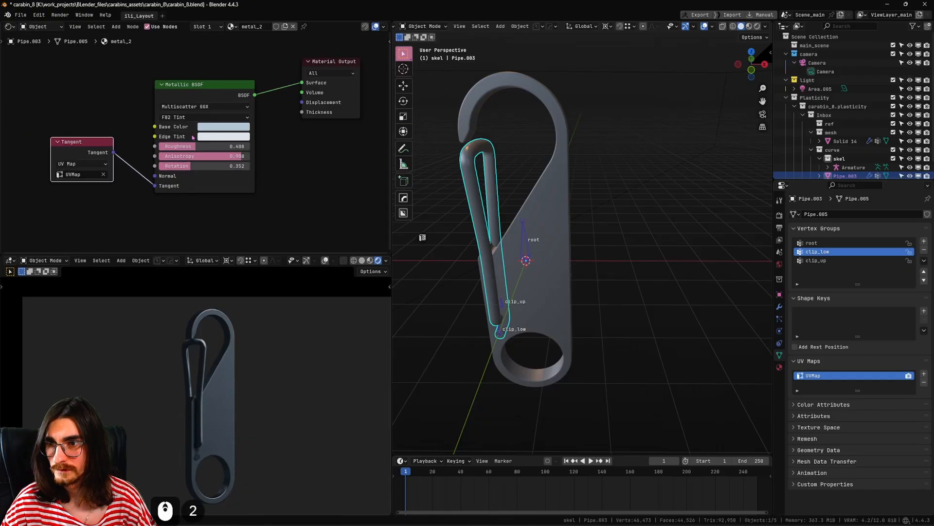
click(223, 126)
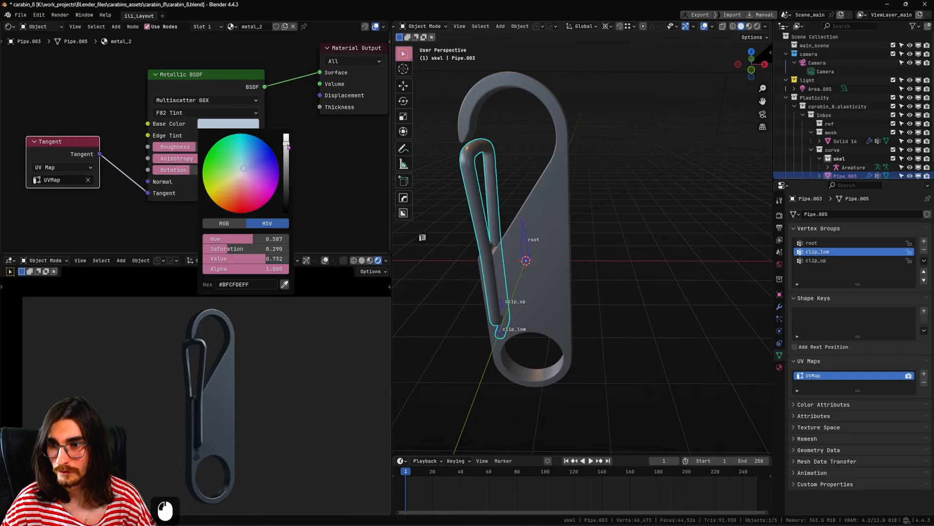
drag(286, 145, 286, 140)
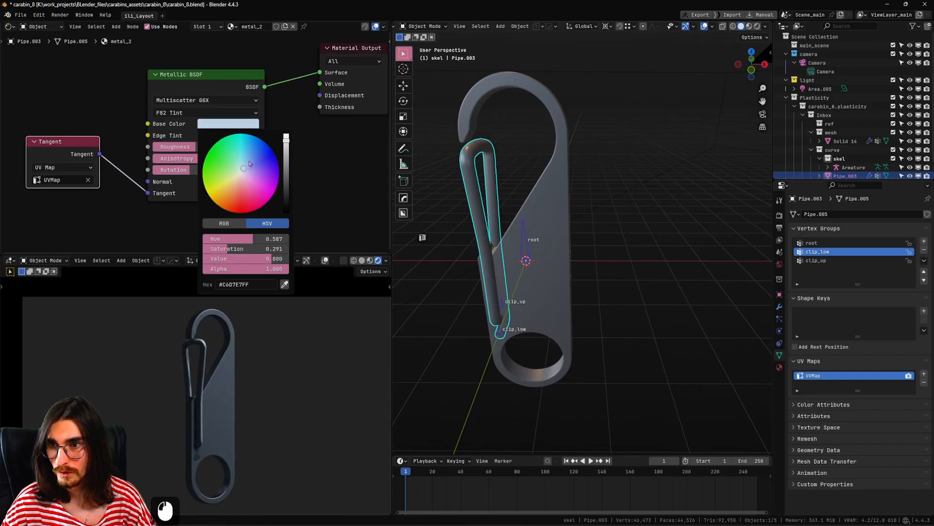
drag(242, 168, 240, 174)
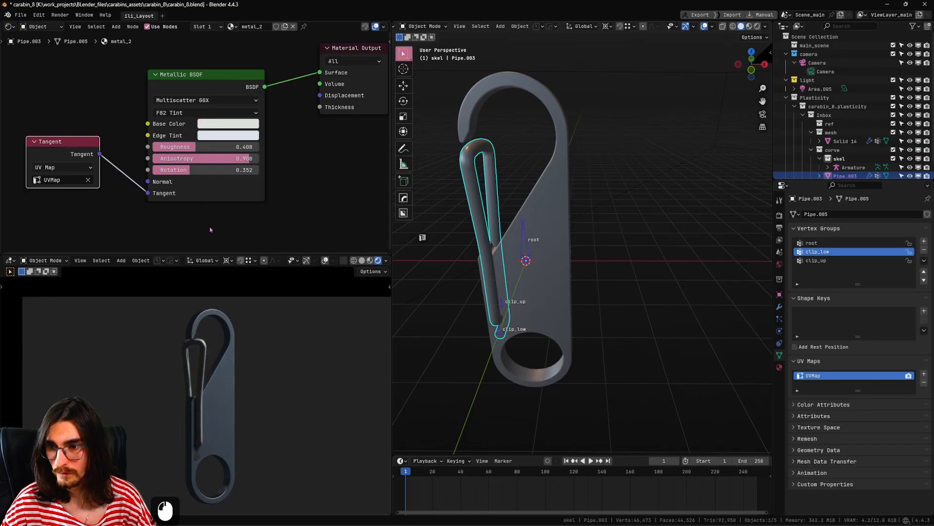
Step: Lower the roughness of metal_2's Metallic BSDF and check the clip in the rendered close-up
scroll(203, 166, up, 3)
scroll(212, 334, up, 3)
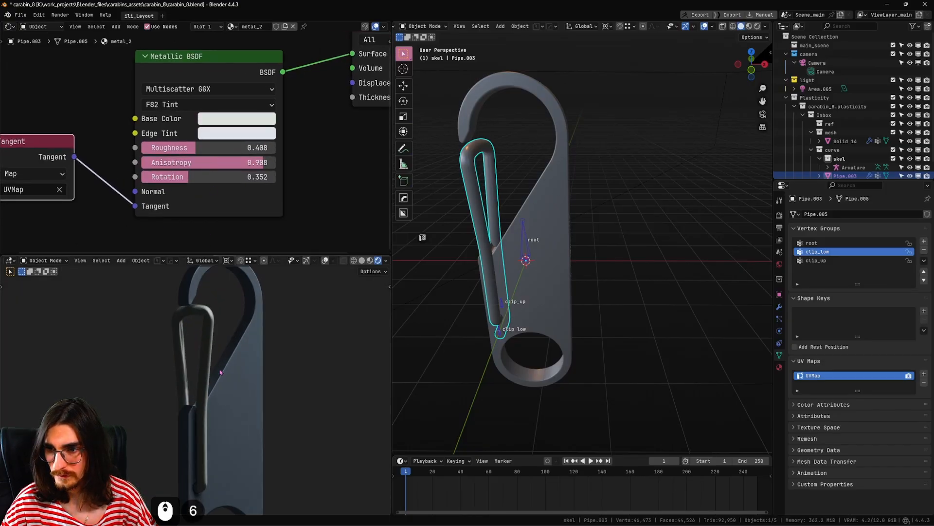
drag(192, 147, 176, 148)
scroll(244, 408, up, 2)
middle_drag(263, 409, 168, 395)
mouse_move(168, 395)
shift+middle_down()
mouse_move(196, 390)
mouse_move(171, 391)
shift+middle_up()
scroll(195, 391, up, 1)
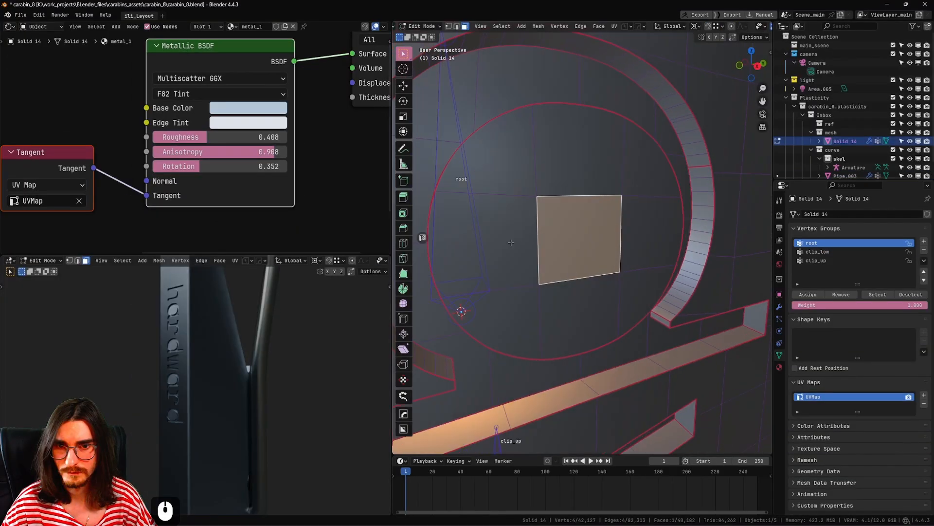
Step: Select the linked faces inside the round counters of the a and d letters in the "hardward" engraving
scroll(565, 245, down, 10)
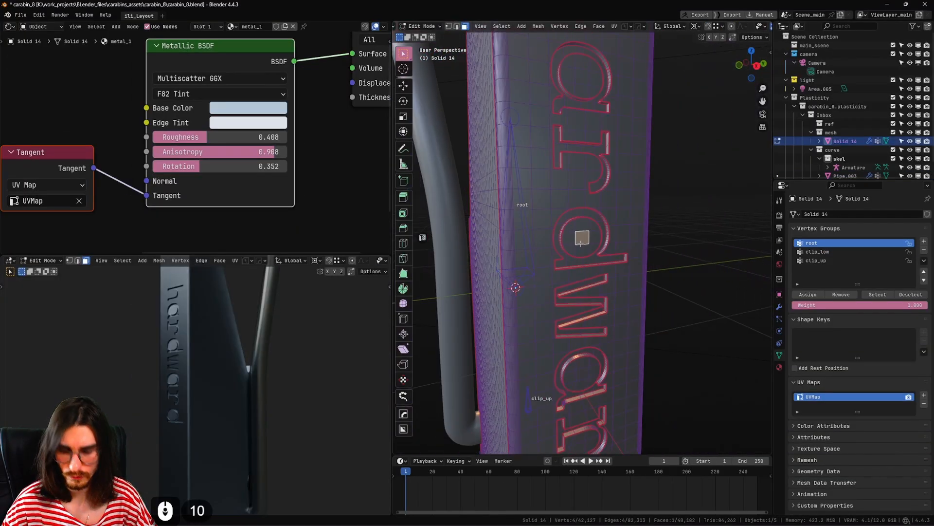
key(l)
key(l)
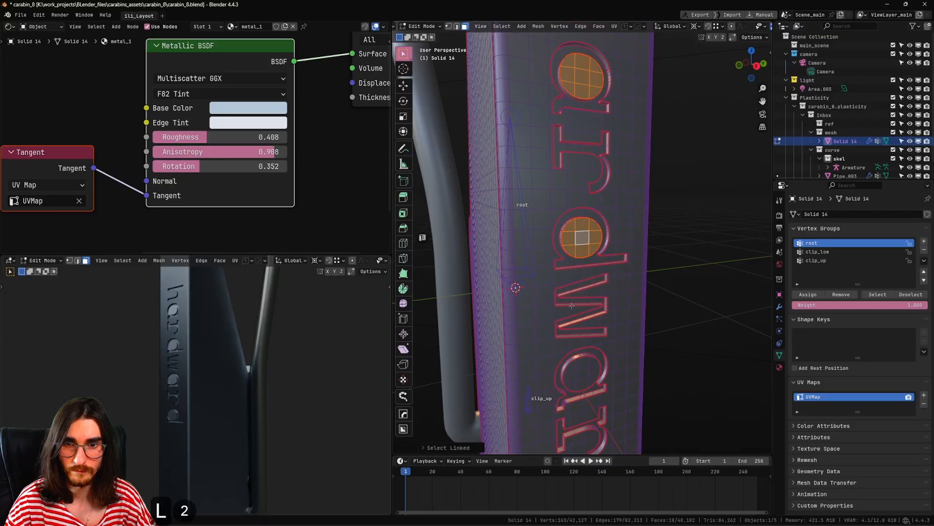
key(l)
middle_drag(583, 377, 588, 388)
key(l)
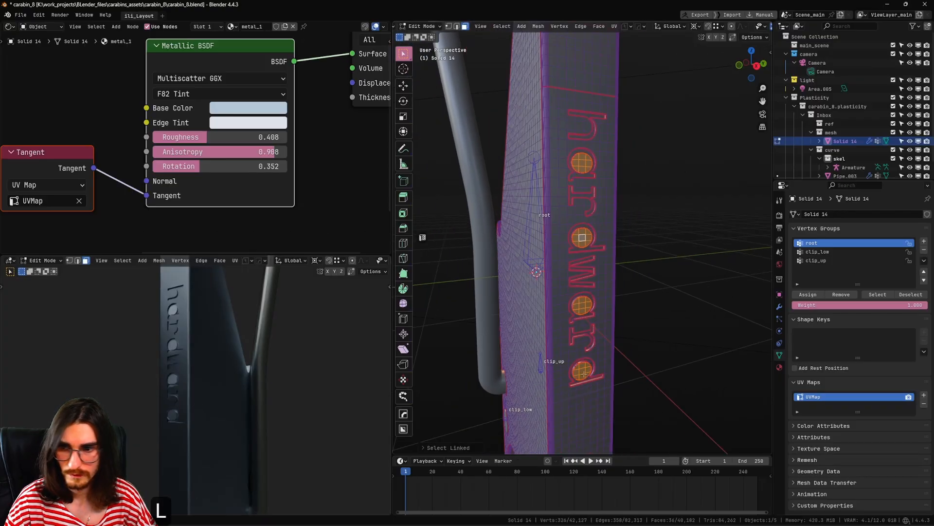
Step: Open the UV editor and move three letter-counter islands off the packed layout, rotating them by -90°
click(422, 237)
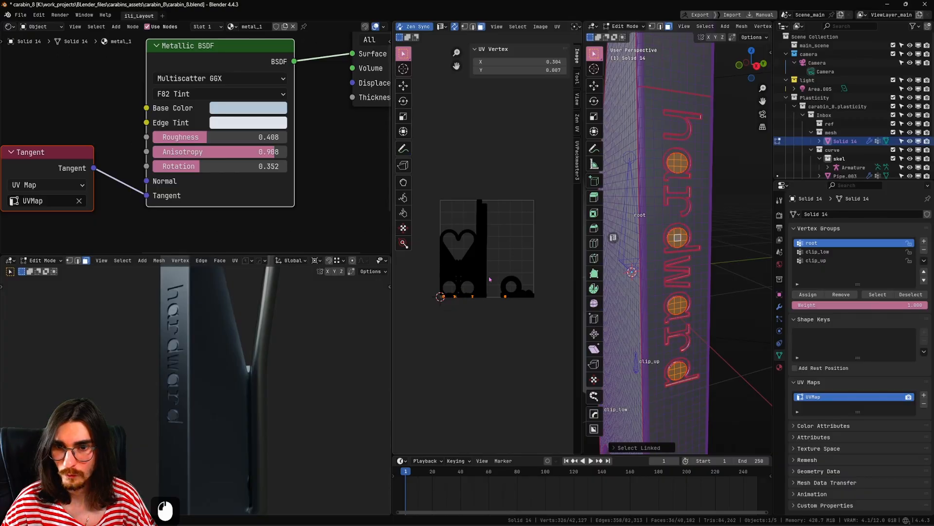
scroll(493, 287, up, 5)
shift+middle_drag(464, 375, 488, 365)
scroll(493, 334, down, 2)
key(g)
key(r)
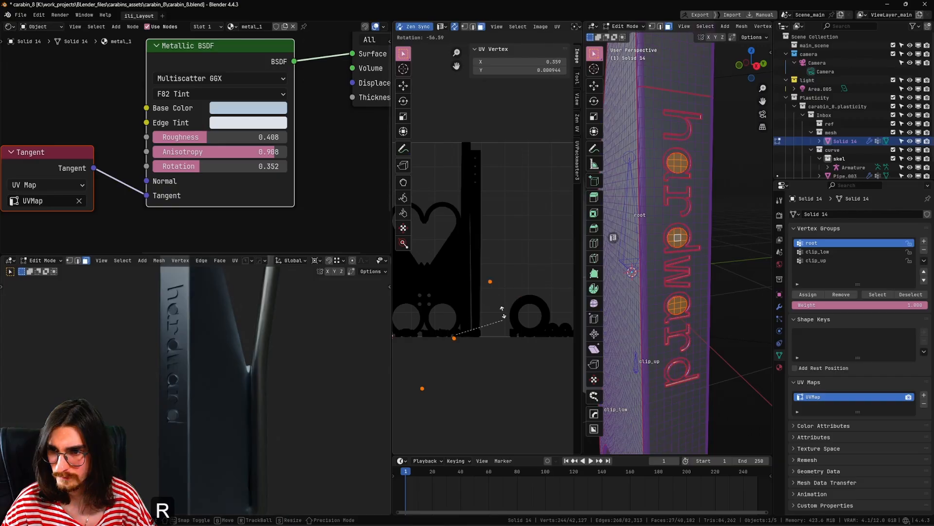
key(ctrl)
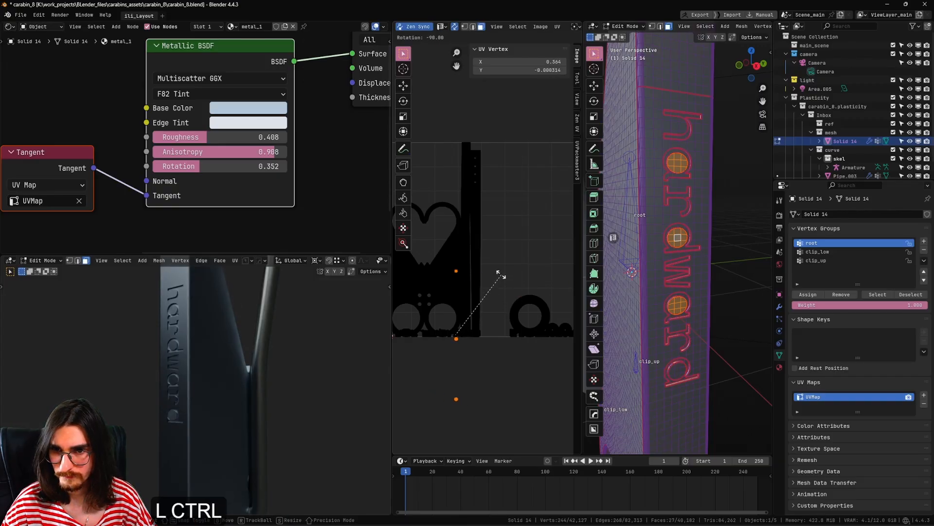
ctrl+click(506, 279)
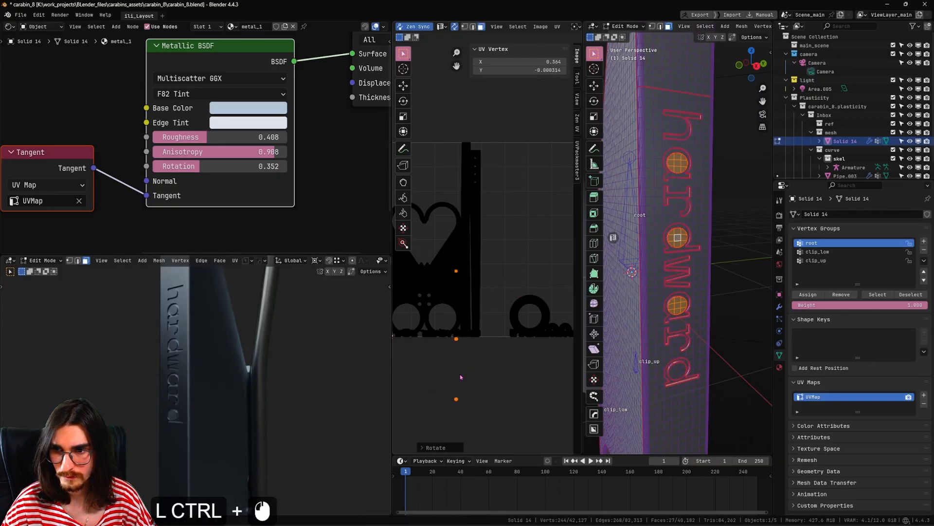
key(g)
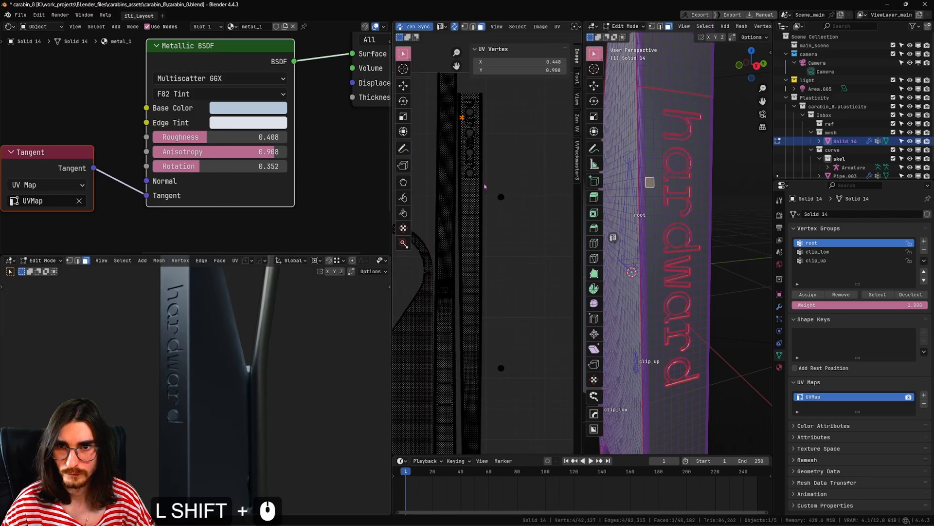
Step: Move the UV island of the final d's counter out of the packed layout, beside the other counter islands
shift+middle_drag(525, 285, 504, 235)
scroll(504, 234, down, 2)
drag(501, 169, 477, 405)
shift+middle_drag(480, 346, 491, 355)
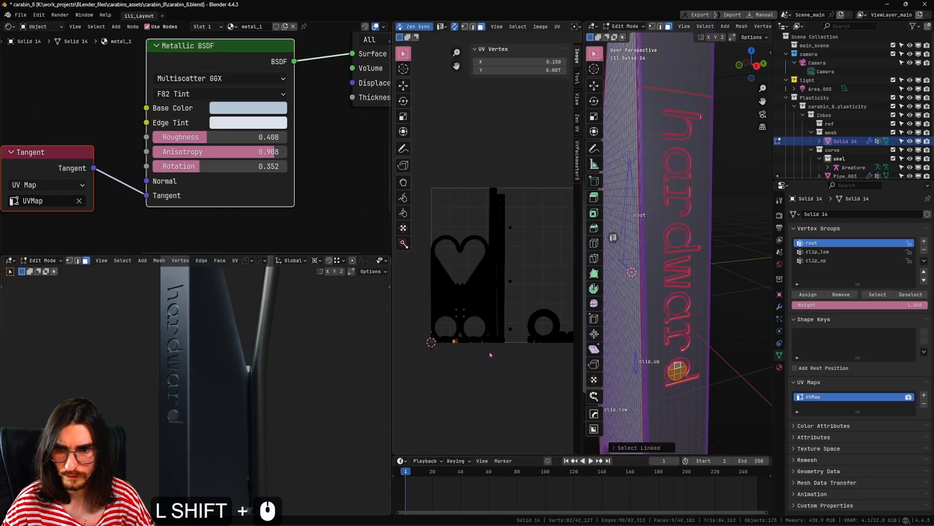
scroll(462, 363, up, 1)
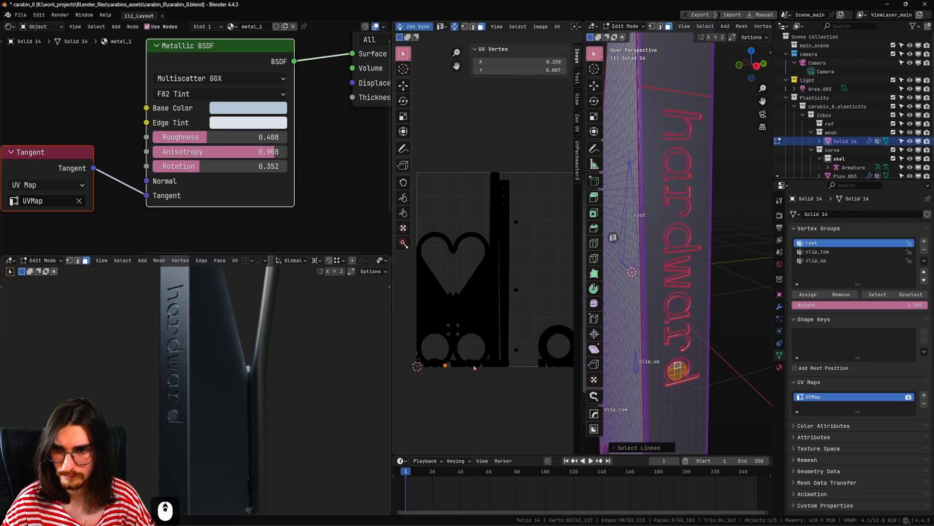
key(g)
key(shift)
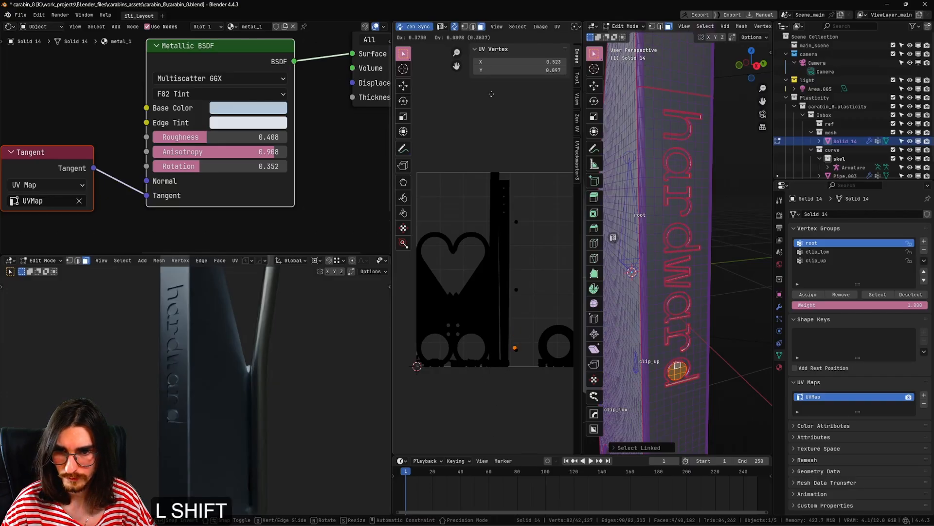
click(509, 230)
Step: Rotate the final d's counter island with angle snapping to match the direction of the others
scroll(520, 331, up, 8)
shift+middle_drag(521, 378, 500, 256)
scroll(500, 256, up, 2)
key(r)
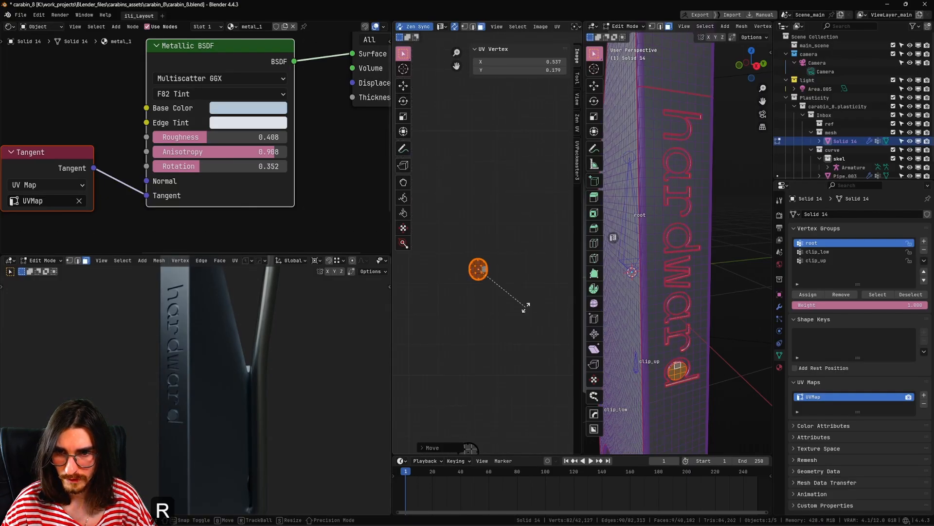
key(ctrl)
click(496, 298)
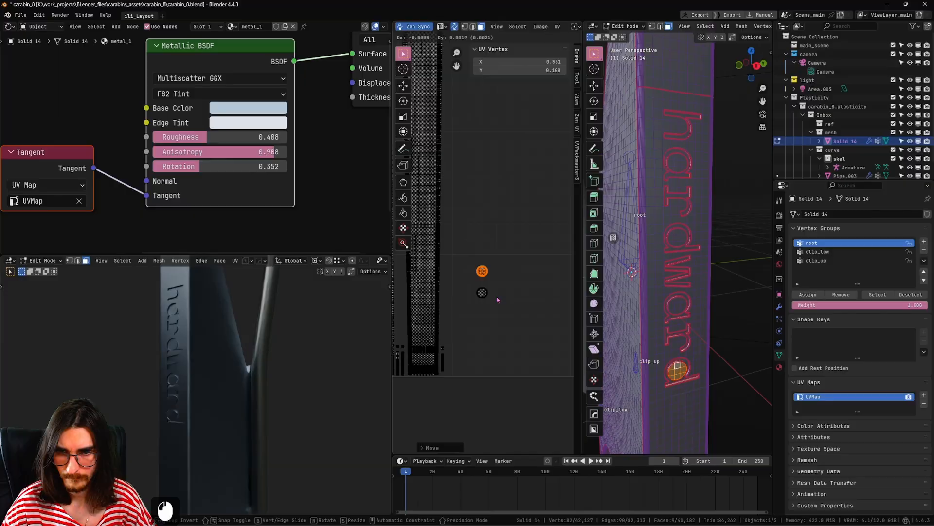
Step: Gather the four counter islands into a tight column beside the long UV strips and rotate the group
drag(513, 341, 473, 243)
scroll(477, 251, down, 8)
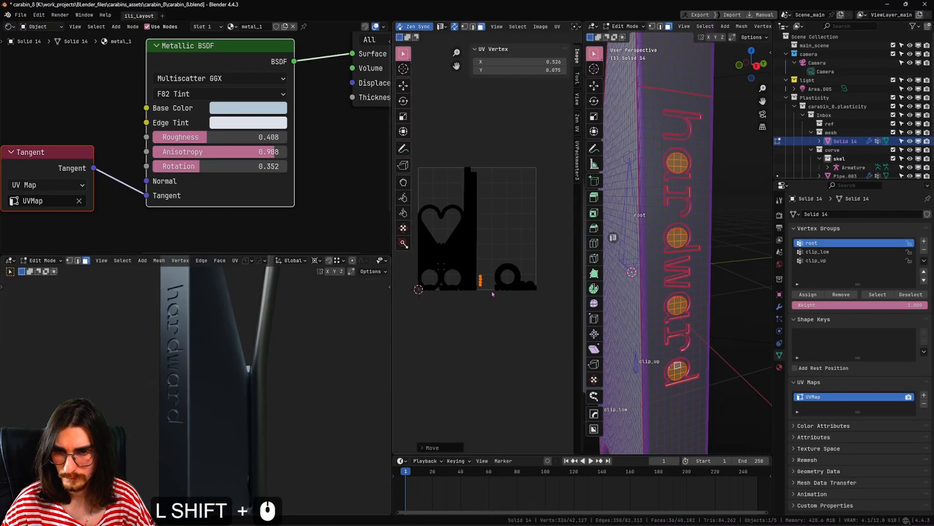
scroll(488, 263, up, 6)
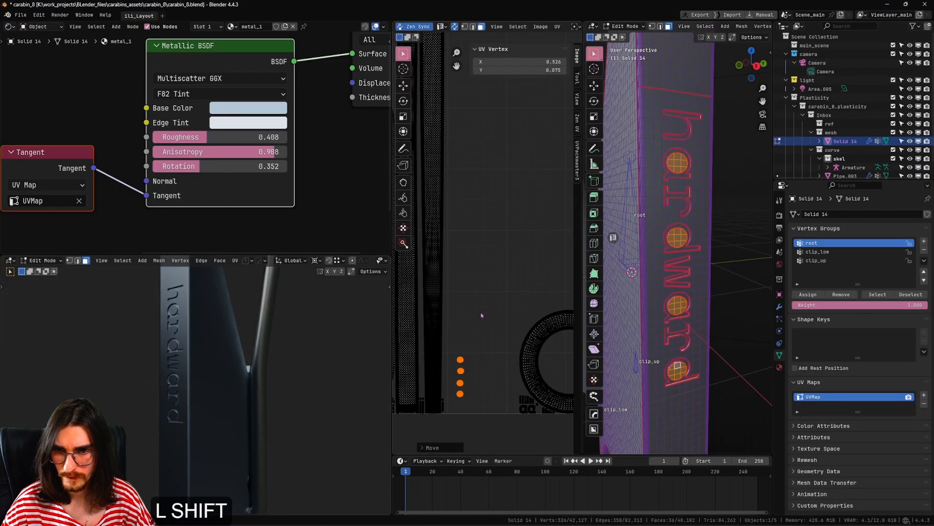
shift+middle_drag(495, 348, 531, 259)
key(r)
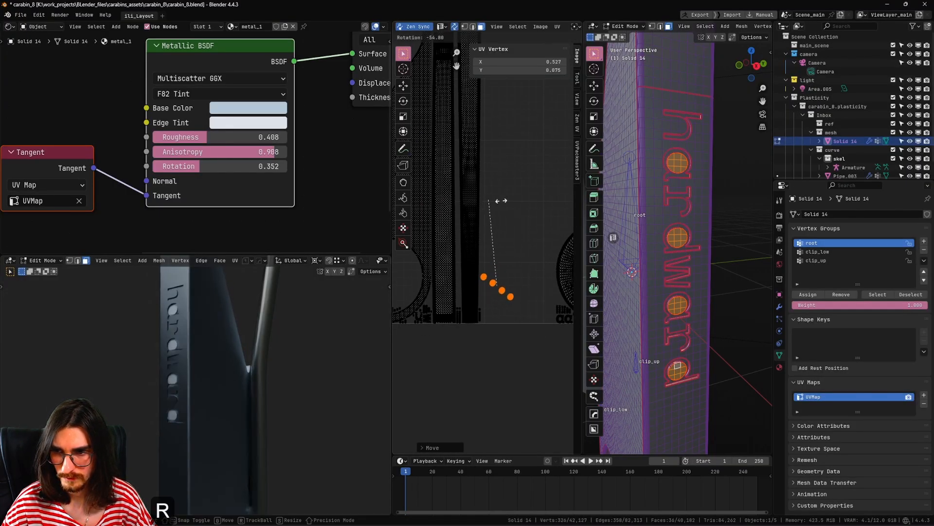
click(542, 192)
scroll(484, 244, up, 2)
scroll(232, 367, down, 4)
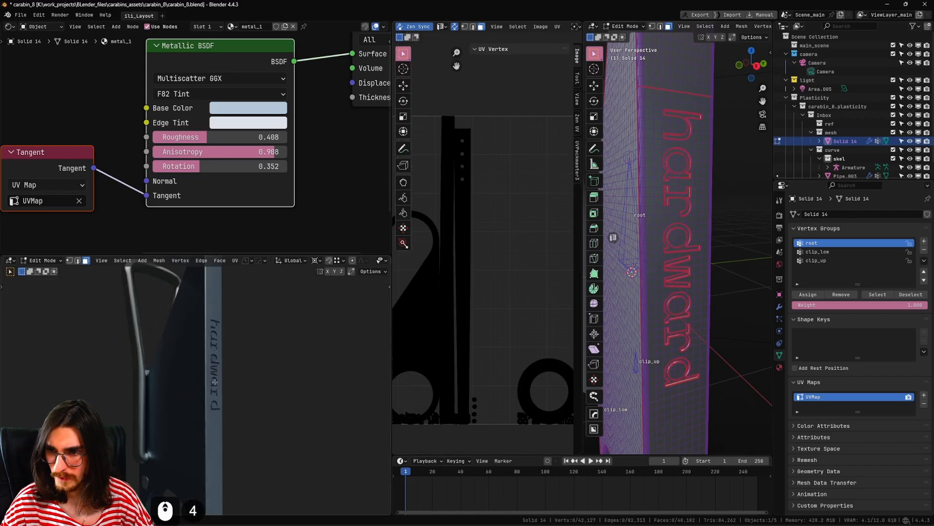
Step: Check the engraving in the rendered view, return to Object Mode and collapse the UV editor
middle_drag(214, 366, 184, 365)
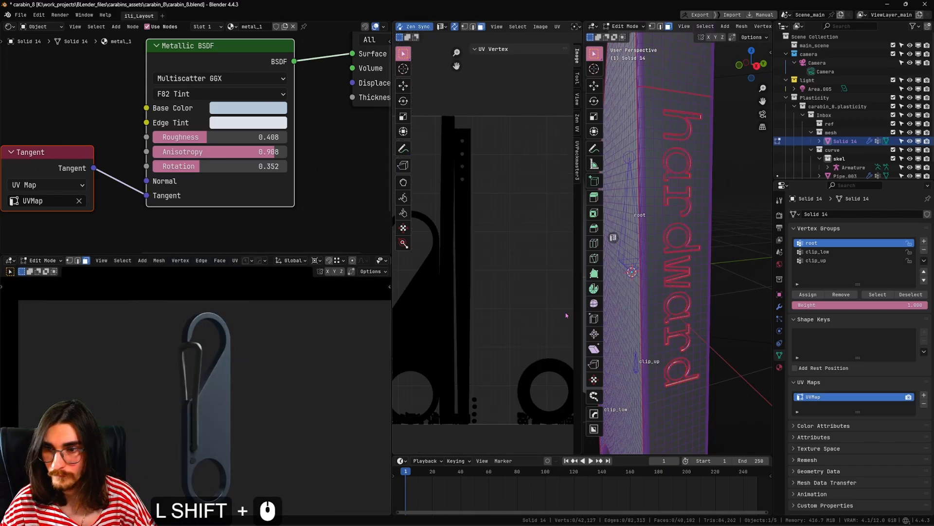
key(Tab)
drag(583, 299, 405, 306)
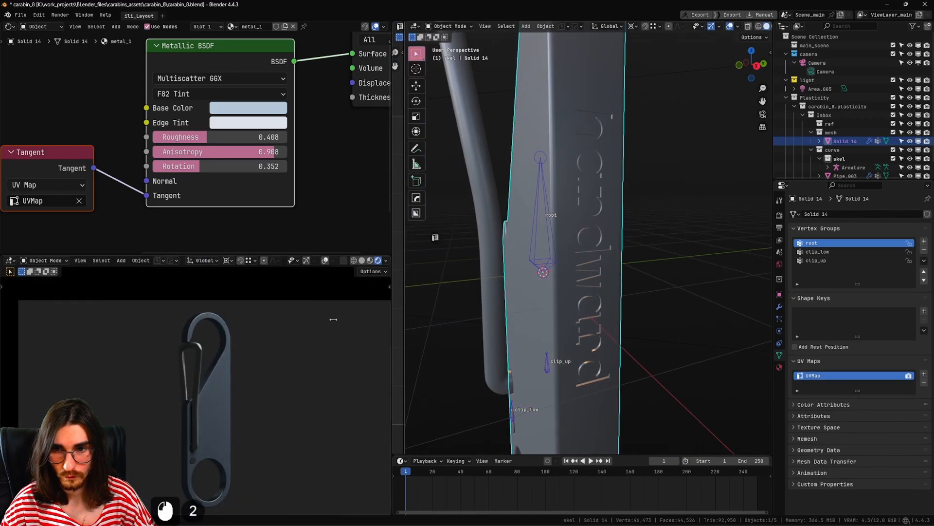
scroll(485, 327, down, 3)
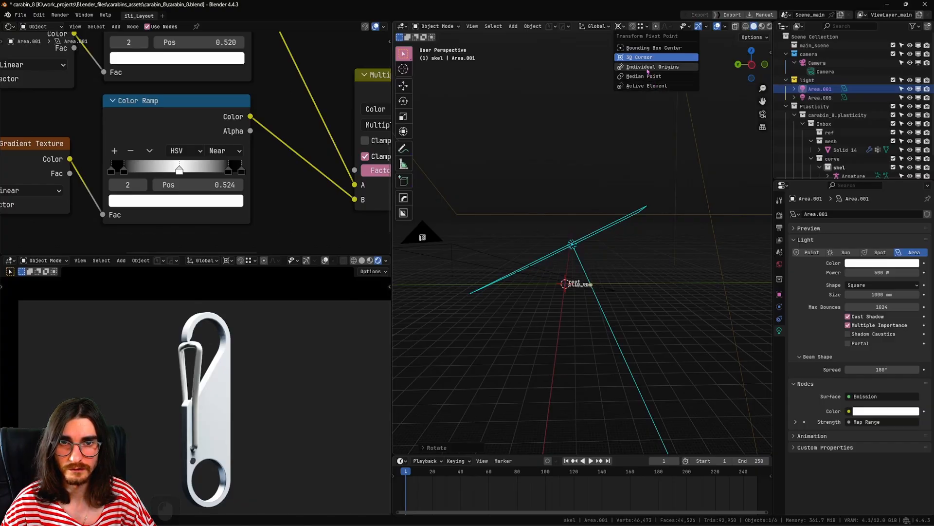
Step: Set the pivot point to Median Point, then rotate the Area.001 light upright and move it beside the carabiner
click(646, 76)
key(r)
click(633, 234)
key(g)
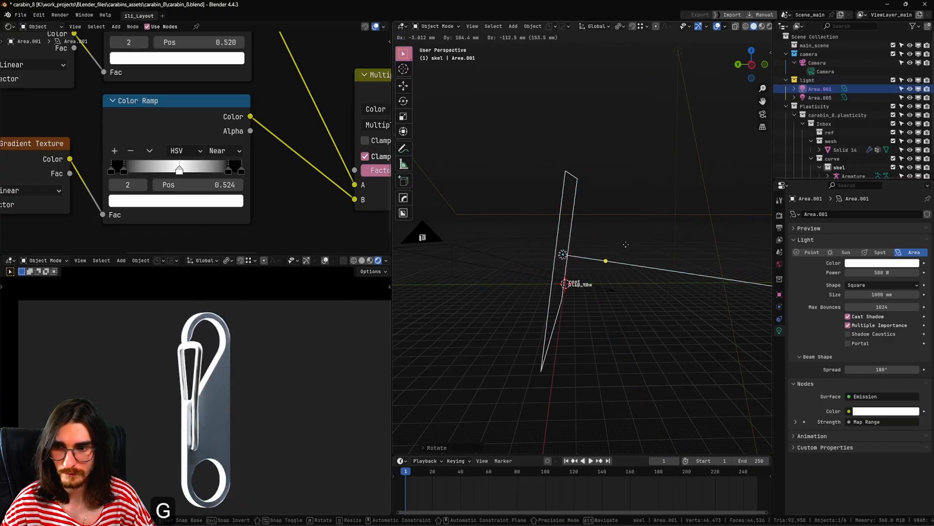
click(596, 293)
Step: Scale the Area.001 light to about half its size and move it farther from the carabiner
key(s)
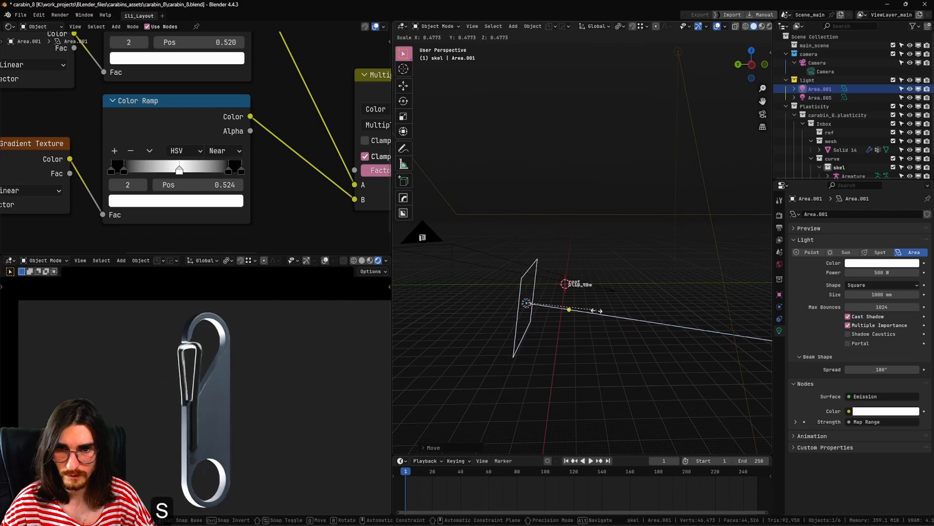
click(589, 318)
middle_drag(589, 319, 614, 386)
key(g)
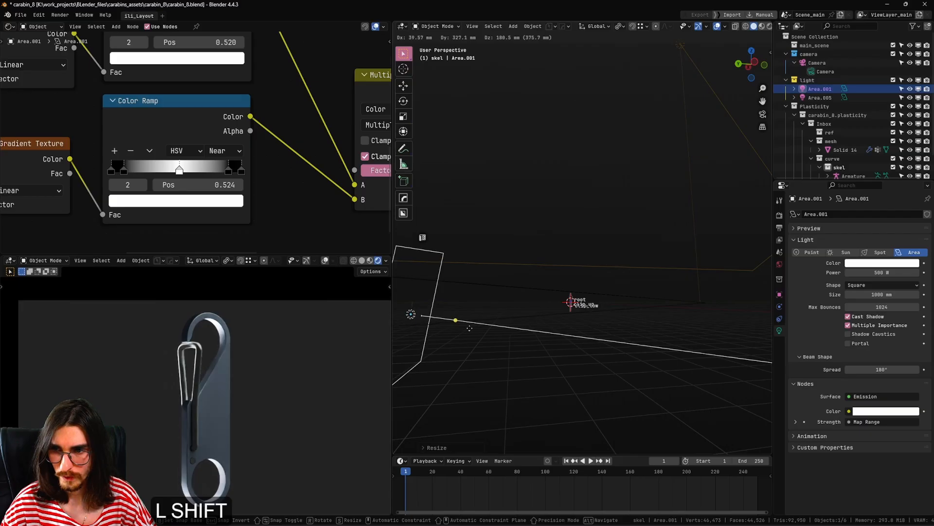
click(465, 337)
middle_drag(464, 337, 571, 289)
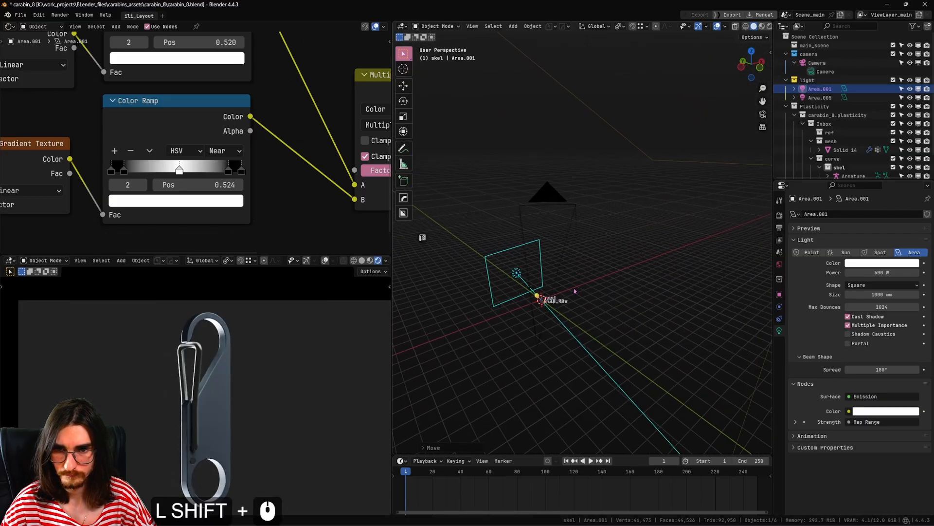
Step: Scale the Area.001 light down to a narrow strip along the X axis and shift it about 128 mm
key(s)
key(c)
key(x)
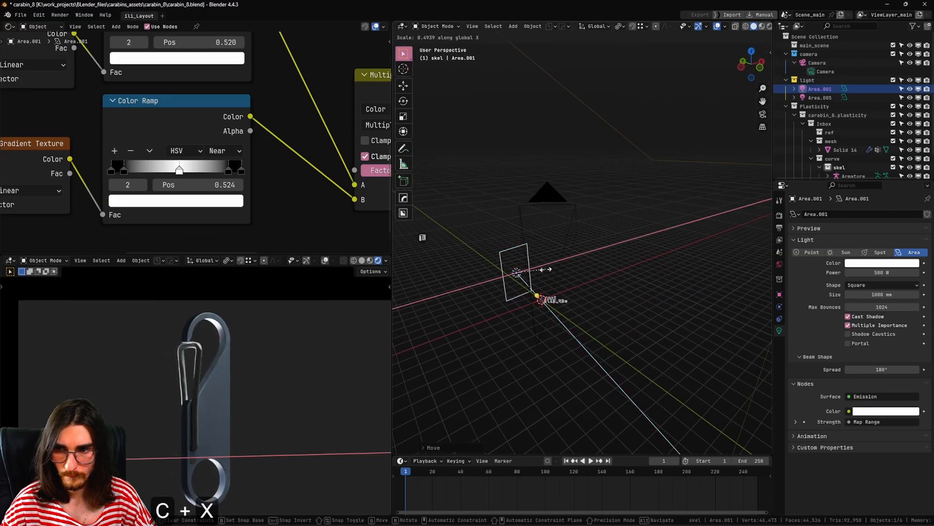
click(534, 272)
middle_drag(545, 277, 570, 277)
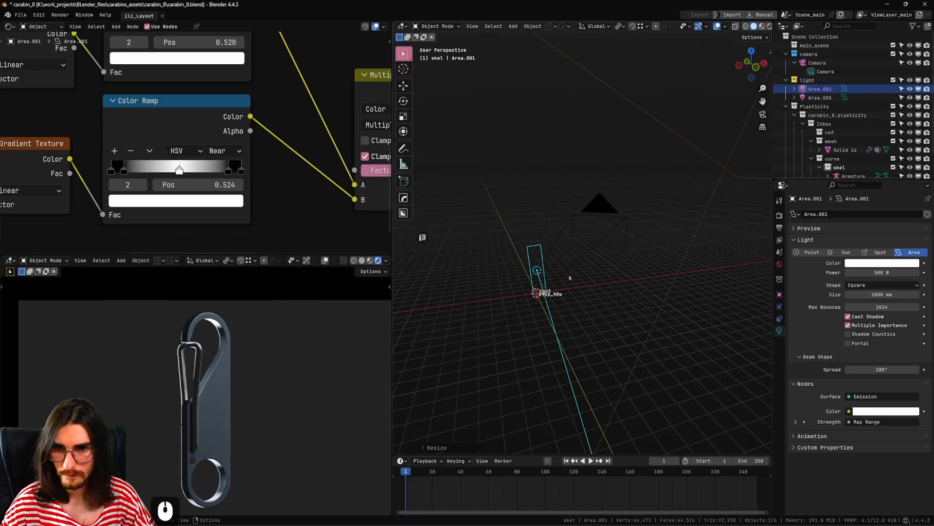
key(g)
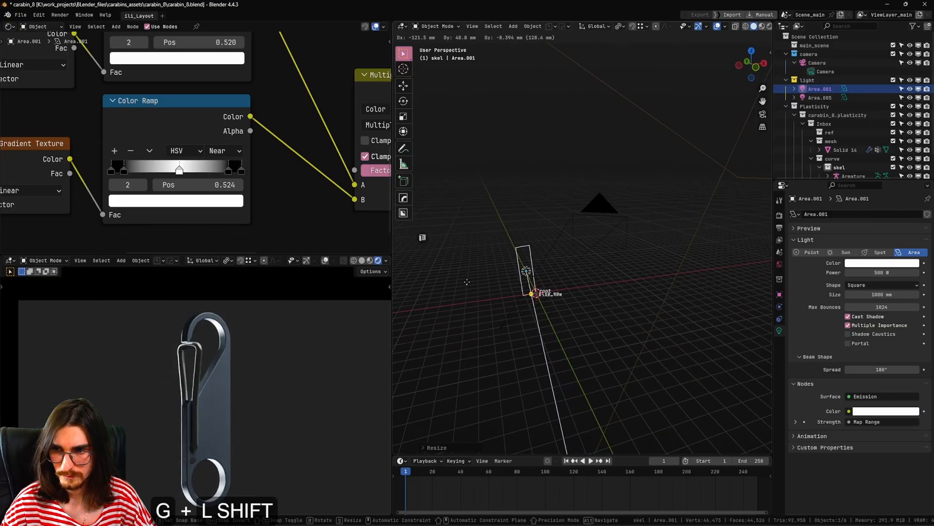
shift+click(466, 283)
middle_drag(574, 287, 567, 316)
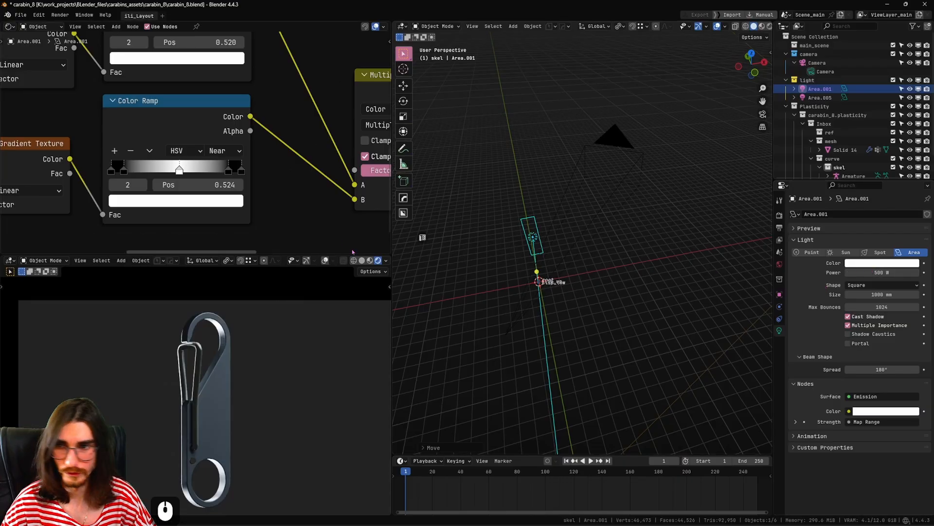
Step: Set the Map Range node's To Max to 0.280 and compare the render with Area.001 disabled and enabled
middle_drag(361, 218, 232, 218)
scroll(360, 222, down, 3)
scroll(268, 197, up, 2)
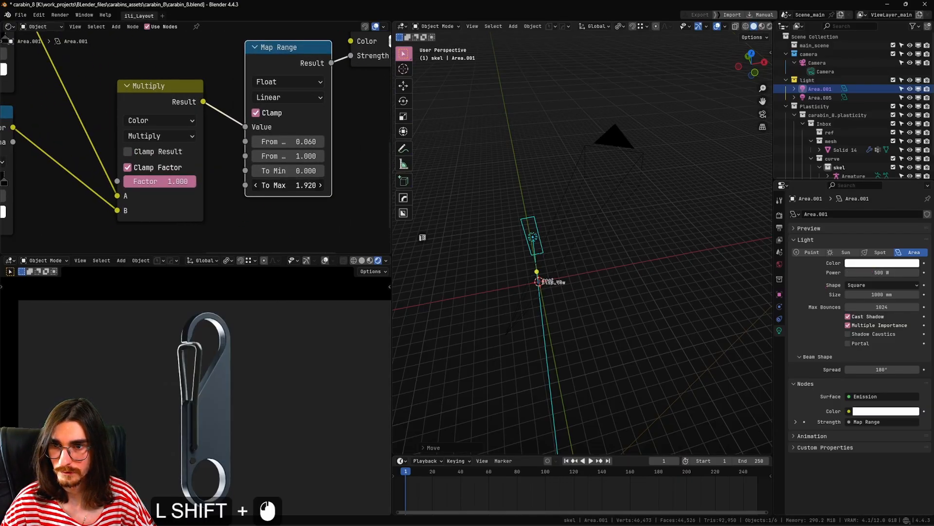
mouse_move(289, 185)
shift+mouse_down()
mouse_move(274, 185)
mouse_move(282, 185)
shift+mouse_up()
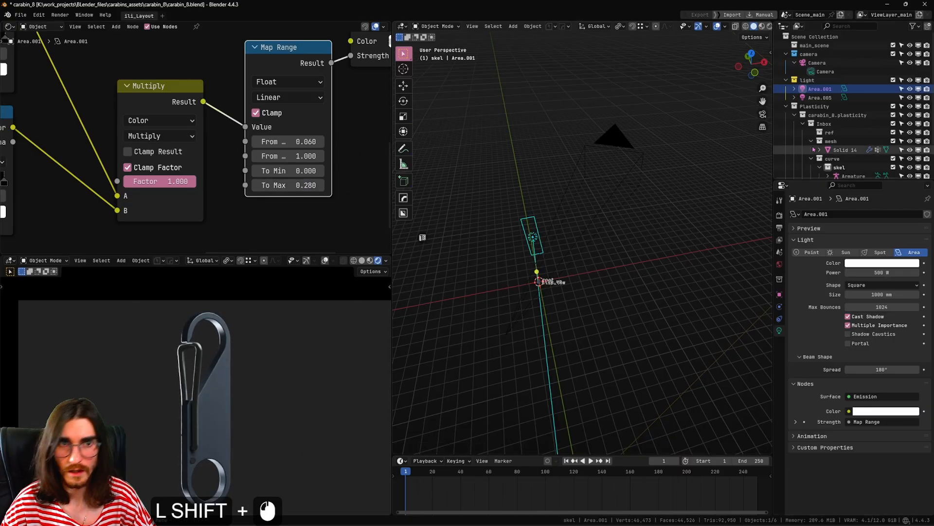
click(919, 89)
click(919, 89)
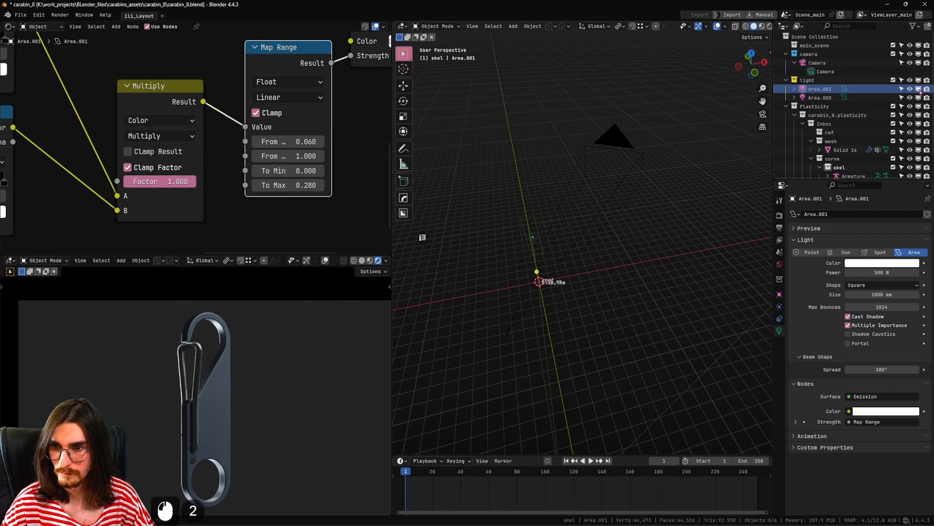
shift+middle_drag(202, 387, 223, 390)
scroll(221, 363, down, 2)
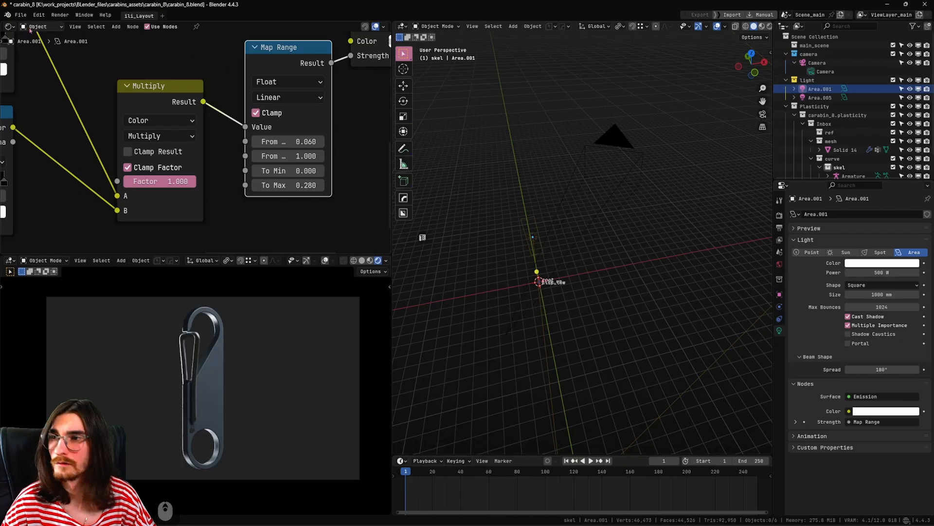
Step: Switch the shader nodes from Object to World and duplicate the Background node beneath the original
click(11, 27)
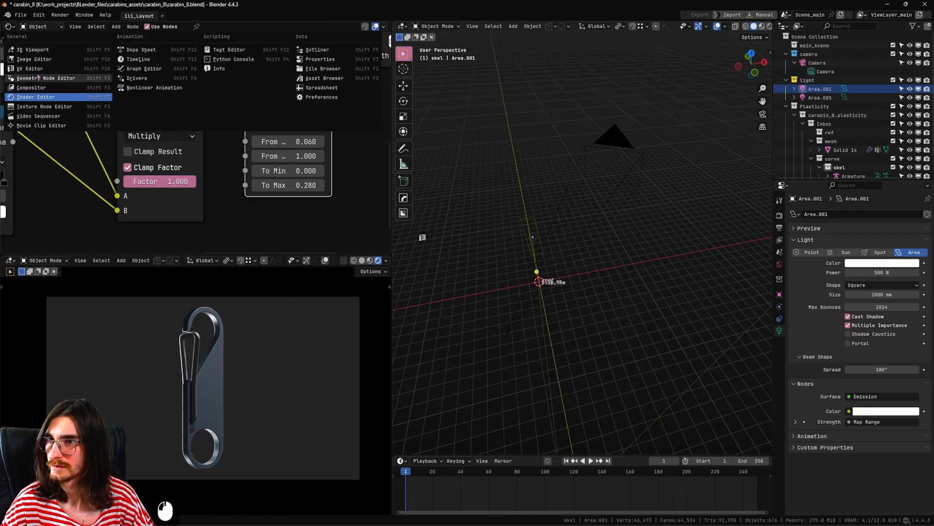
click(52, 96)
click(48, 26)
click(44, 58)
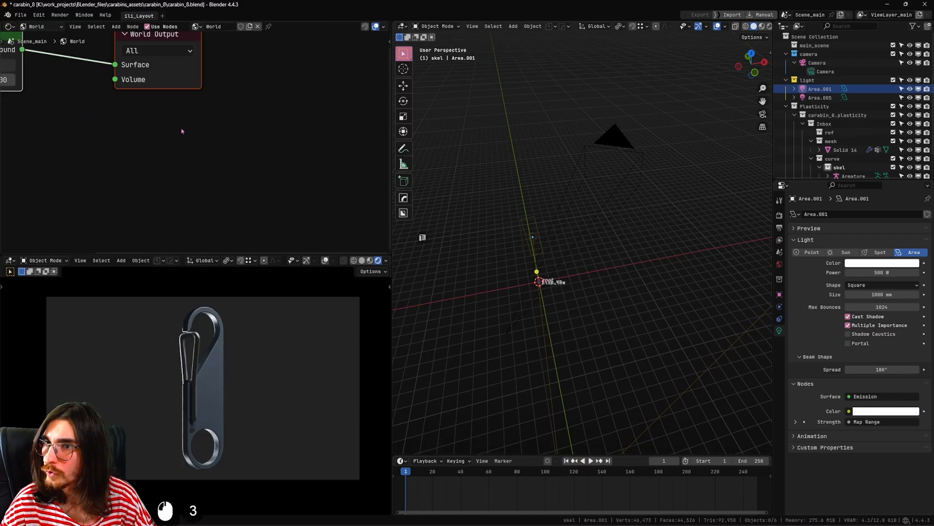
scroll(184, 143, down, 3)
key(g)
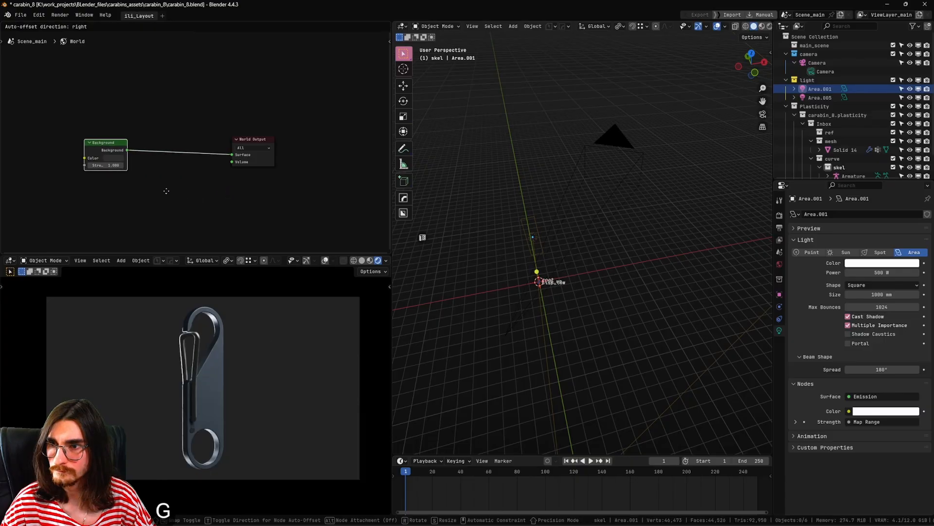
key(shift+d)
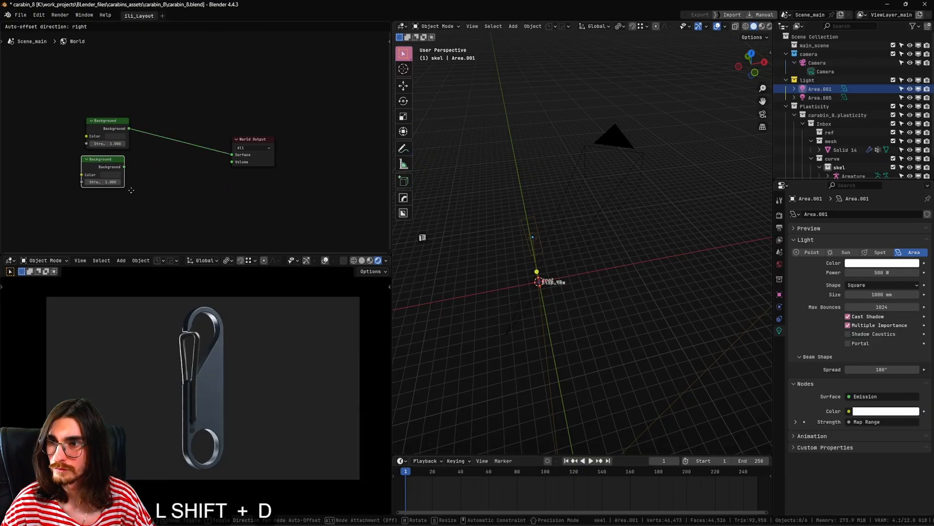
click(155, 204)
shift+middle_drag(156, 204, 206, 215)
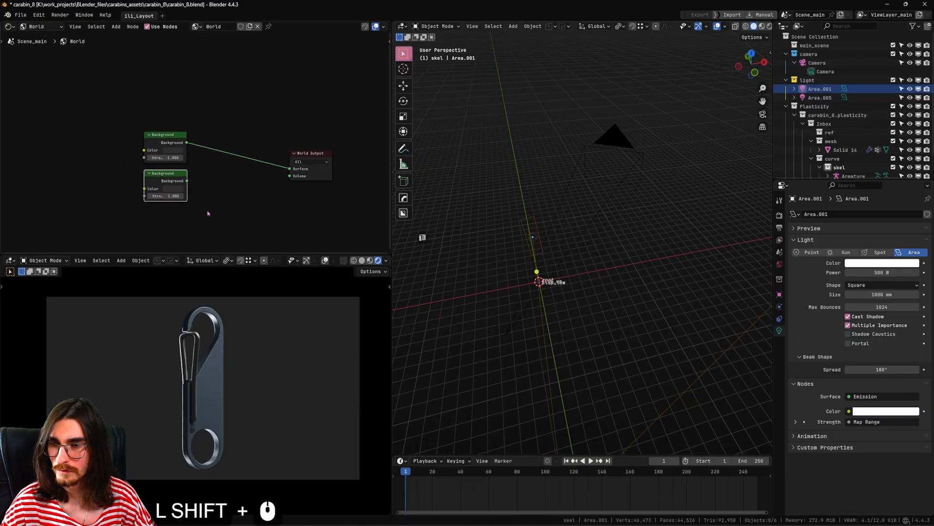
Step: Blend the two Background nodes with a Mix Shader and drive its factor with the Light Path node's Is Camera Ray output
ctrl+shift+right_drag(168, 187, 172, 141)
key(g)
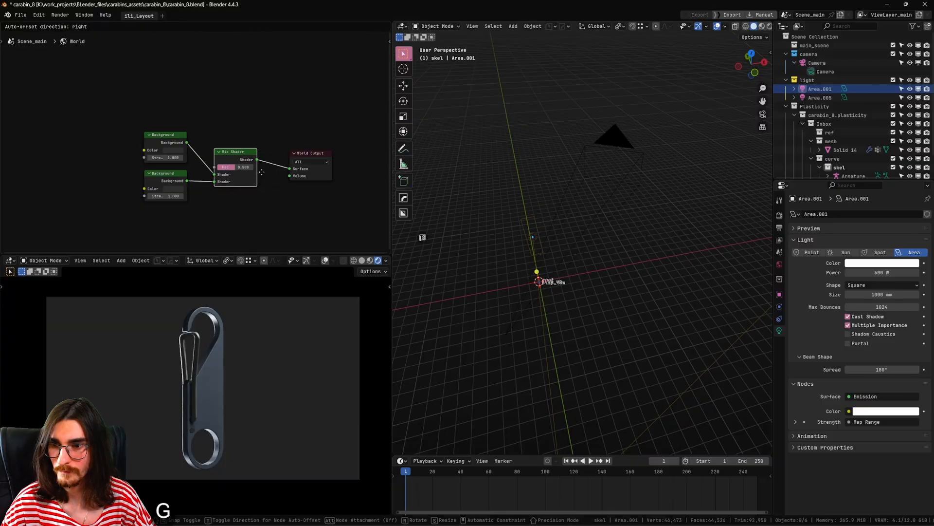
click(259, 160)
drag(213, 155, 105, 87)
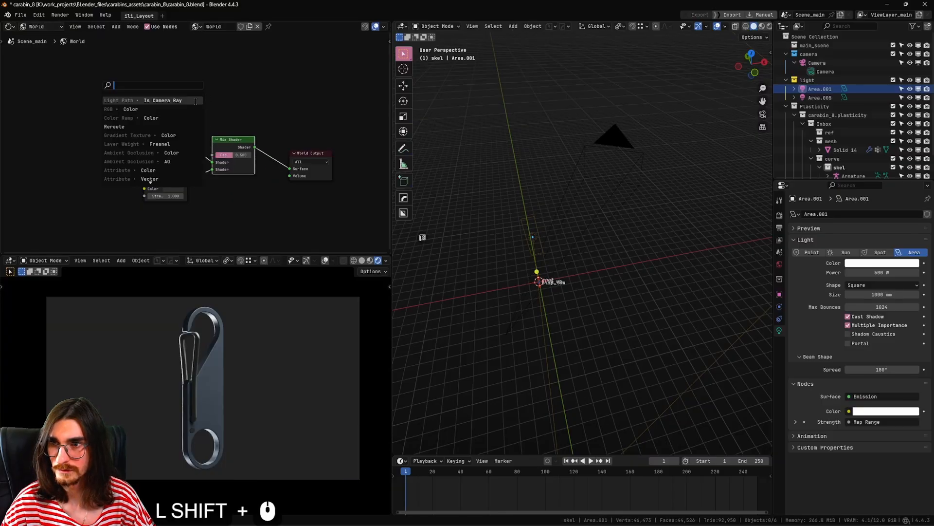
click(195, 101)
click(210, 130)
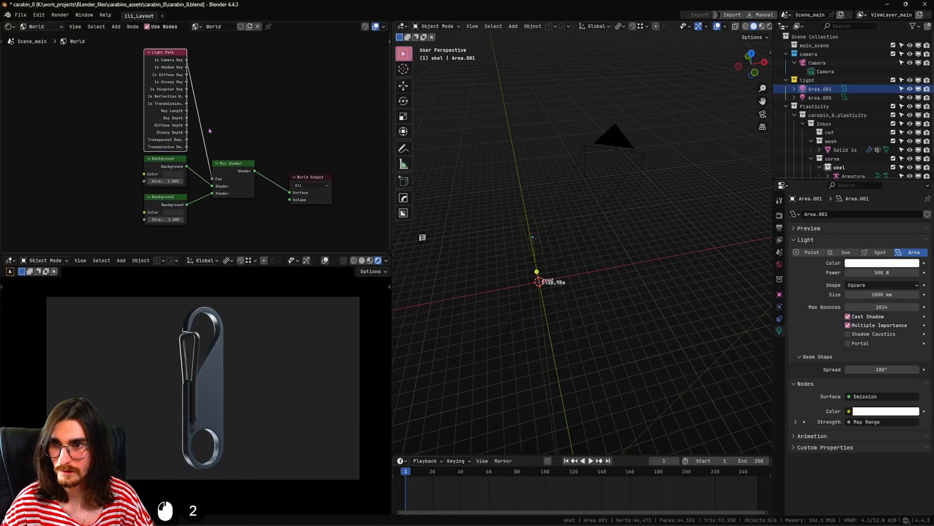
Step: Darken the second Background node's color to a value of 0.003 and save the file
shift+middle_drag(248, 134, 268, 136)
scroll(219, 149, up, 3)
shift+middle_drag(209, 194, 224, 132)
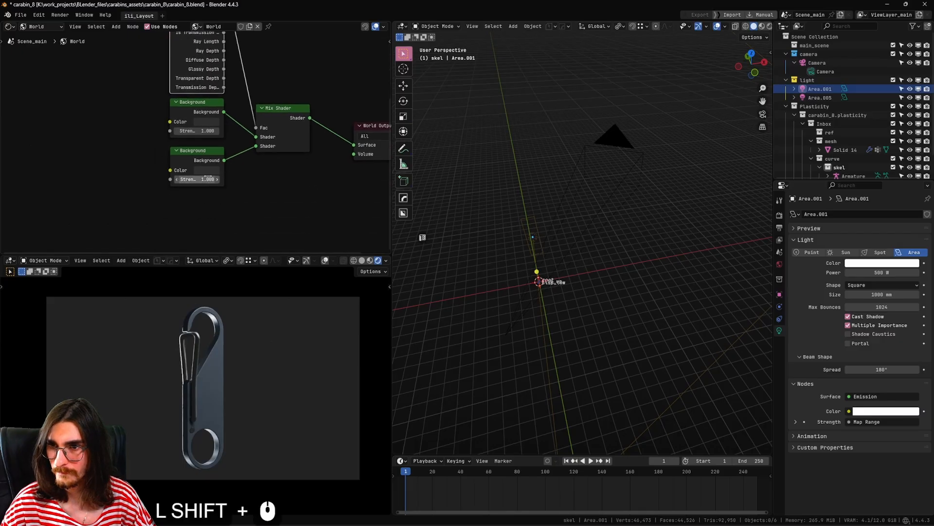
click(207, 170)
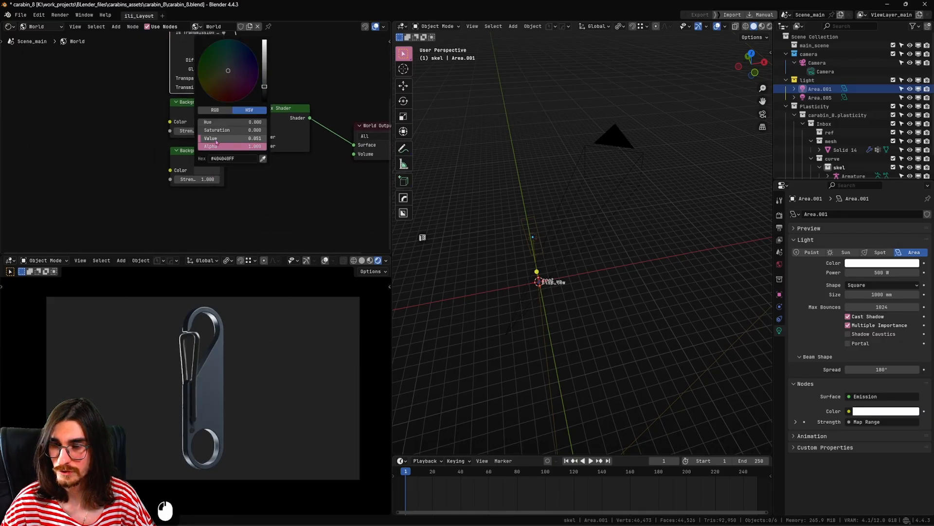
drag(264, 85, 264, 98)
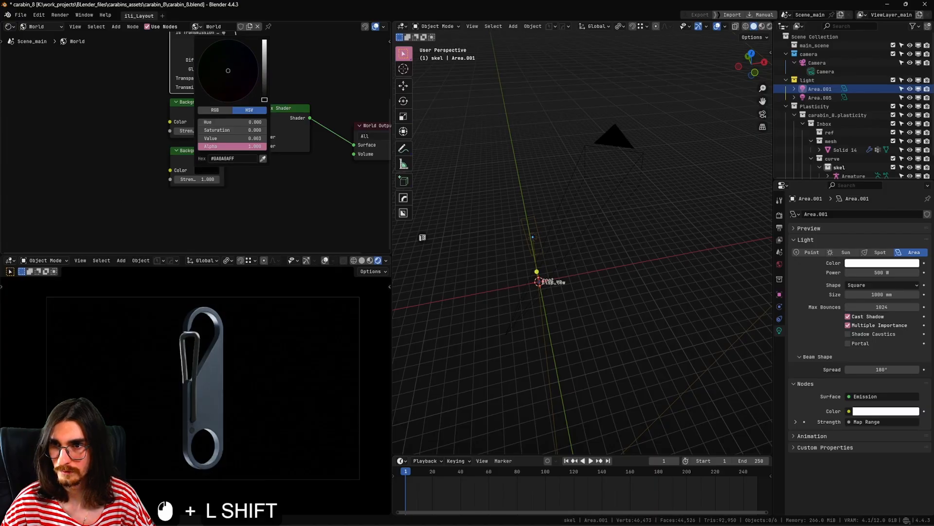
shift+middle_drag(359, 216, 322, 242)
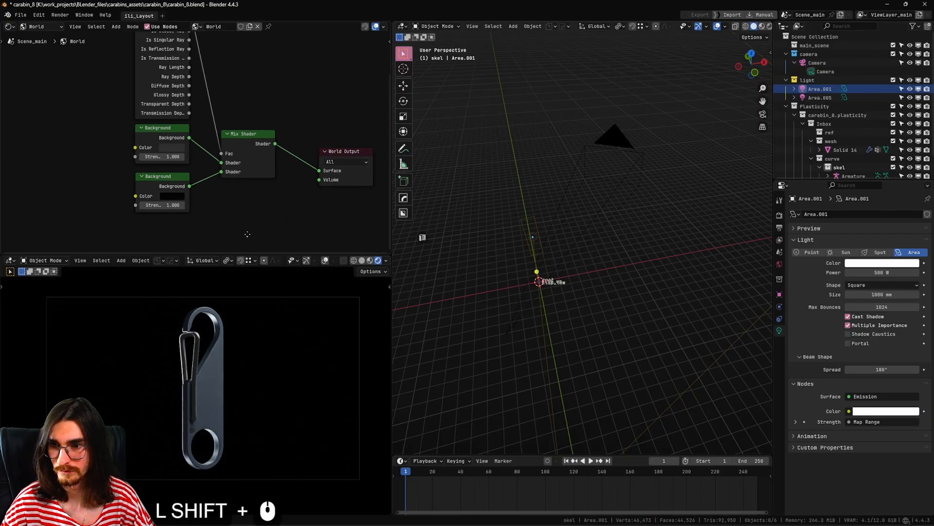
key(ctrl+s)
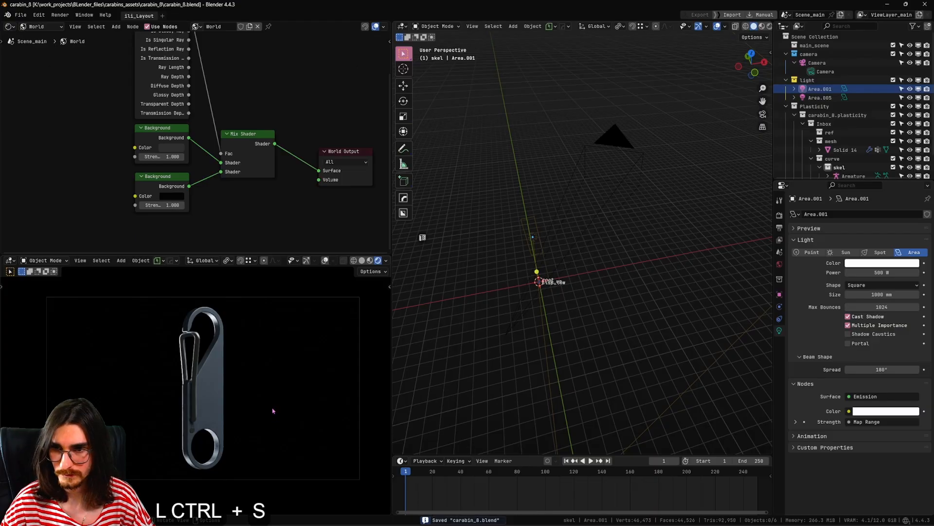
shift+middle_drag(274, 410, 271, 410)
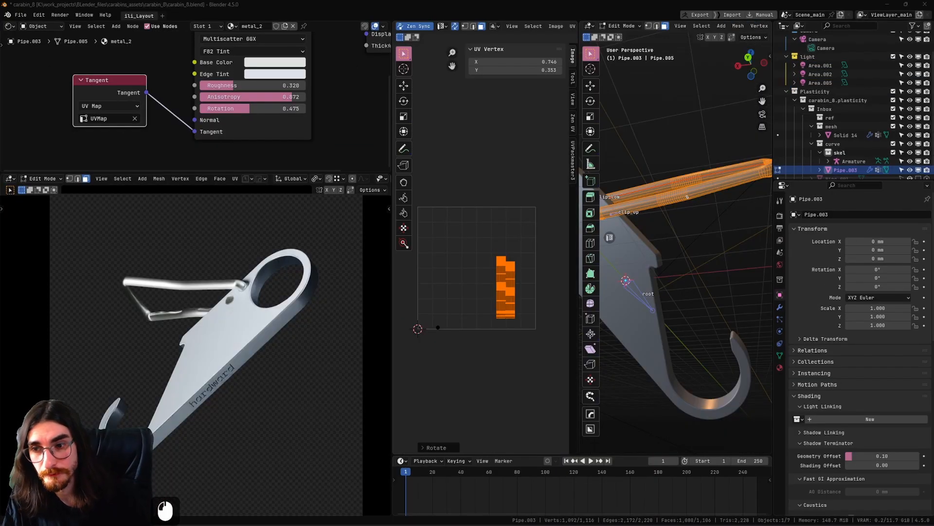
Step: Examine the anisotropic highlights along the wire clip, the metal_2 Tangent setup and the wire's mesh loops
scroll(244, 272, up, 6)
shift+middle_drag(243, 273, 300, 328)
scroll(289, 302, down, 3)
scroll(301, 317, up, 7)
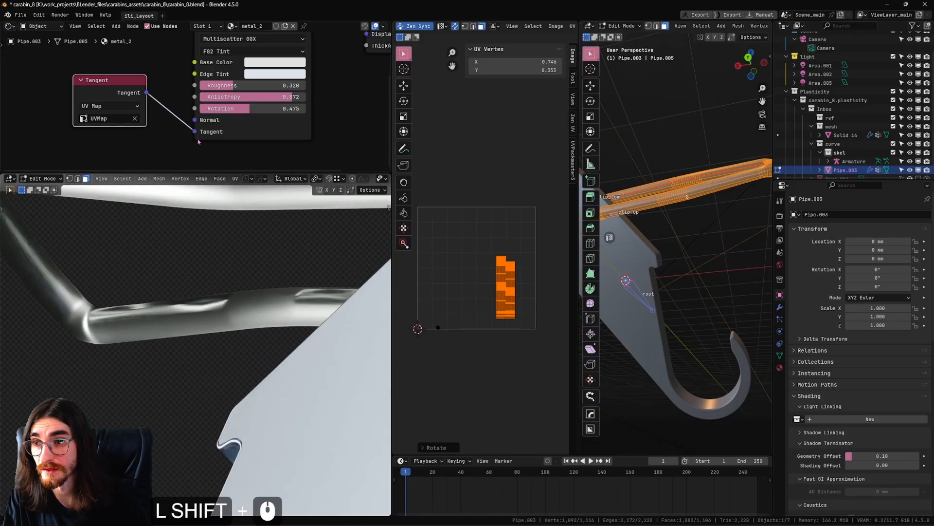
shift+middle_drag(198, 142, 201, 149)
scroll(202, 149, down, 2)
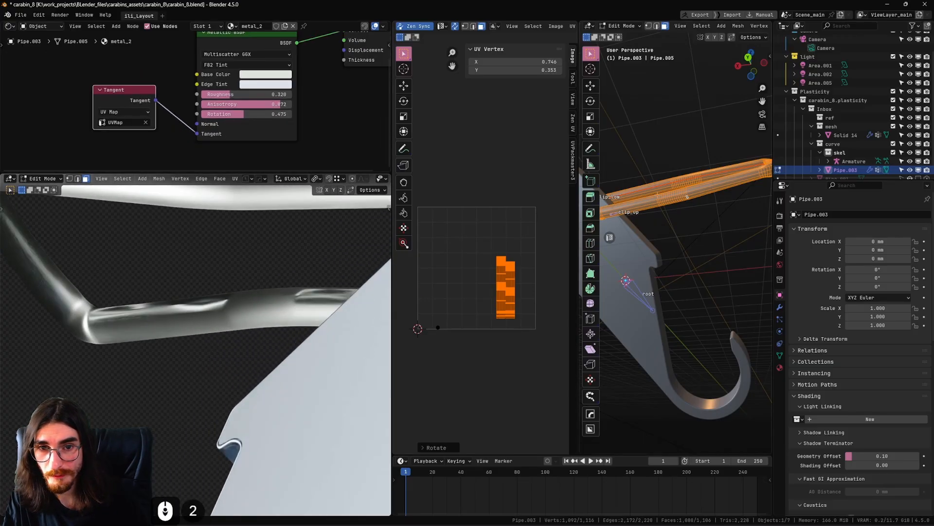
middle_drag(657, 193, 680, 244)
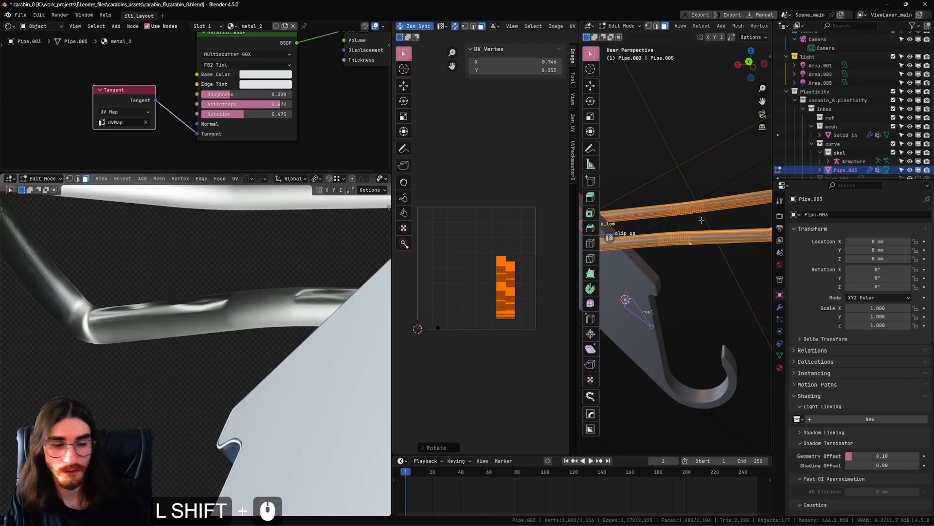
scroll(711, 203, up, 4)
shift+middle_drag(712, 203, 681, 271)
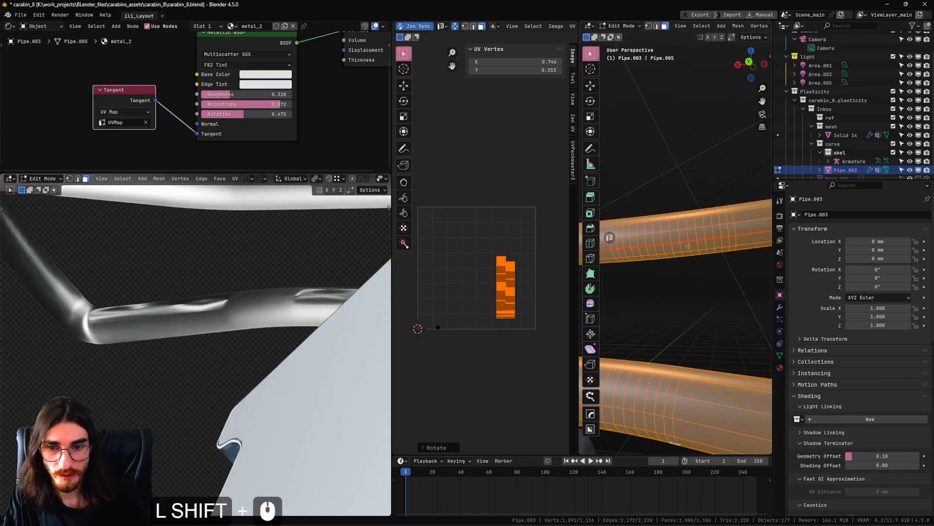
scroll(251, 286, down, 3)
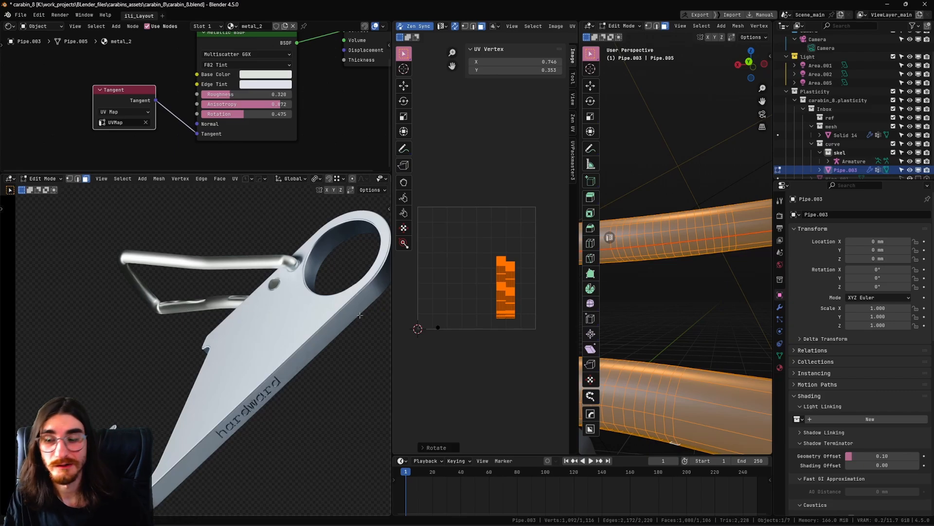
Step: Try rotating the wire clip's UV islands 90 degrees to lie horizontally and moving them within the tile
scroll(544, 309, up, 2)
shift+middle_drag(557, 341, 533, 320)
key(r)
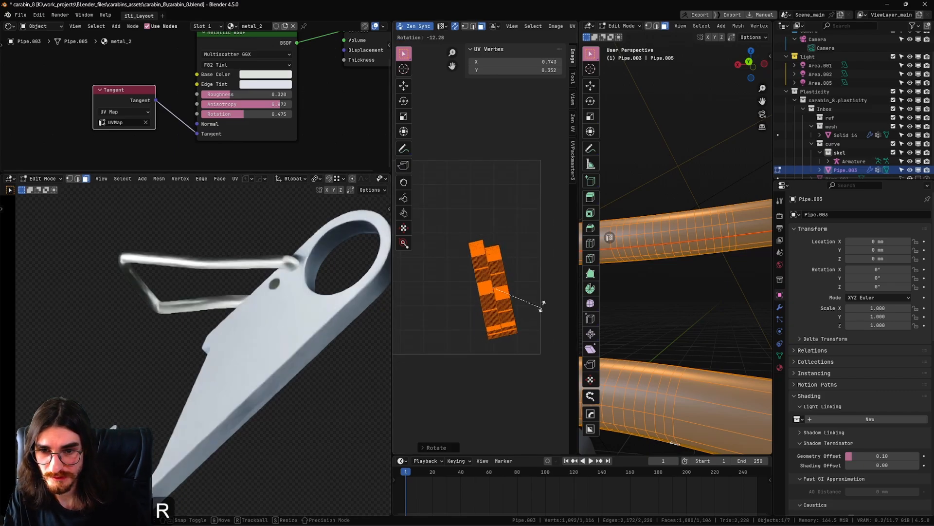
ctrl+click(543, 211)
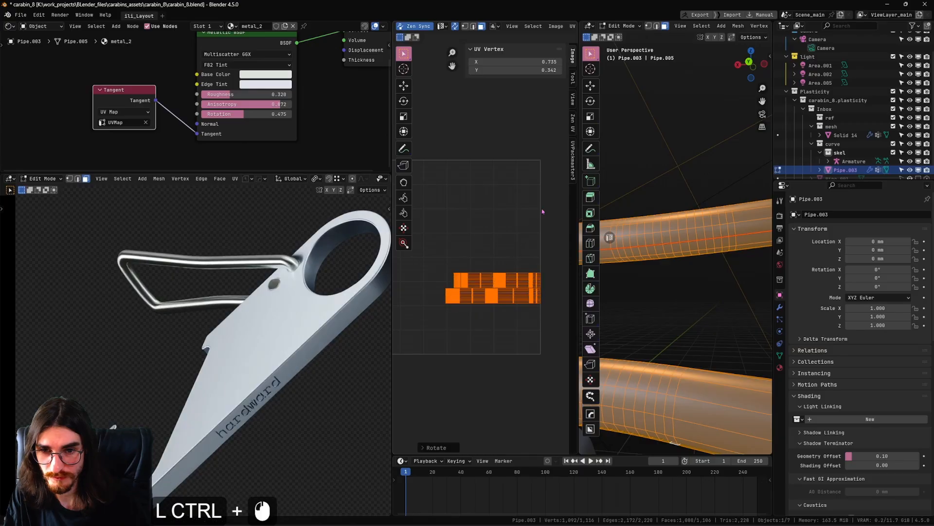
key(g)
click(531, 318)
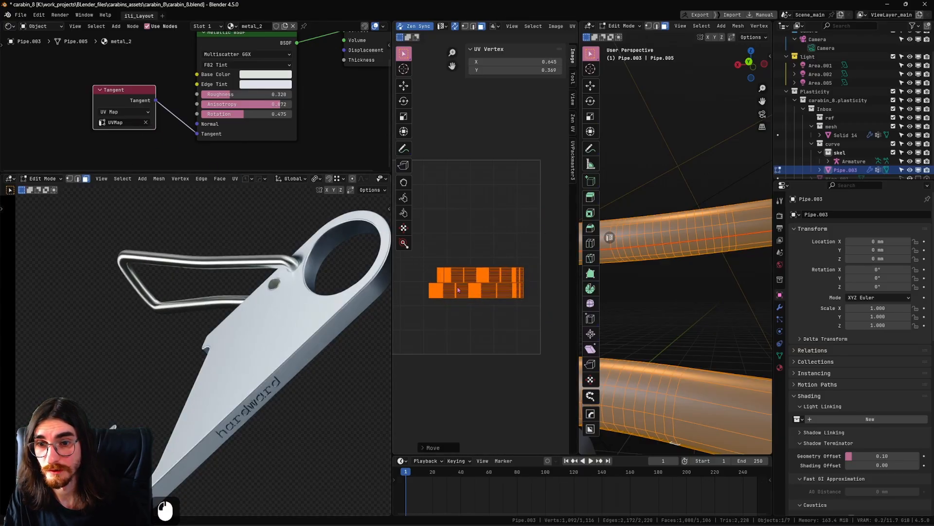
key(ctrl+z)
key(ctrl+z)
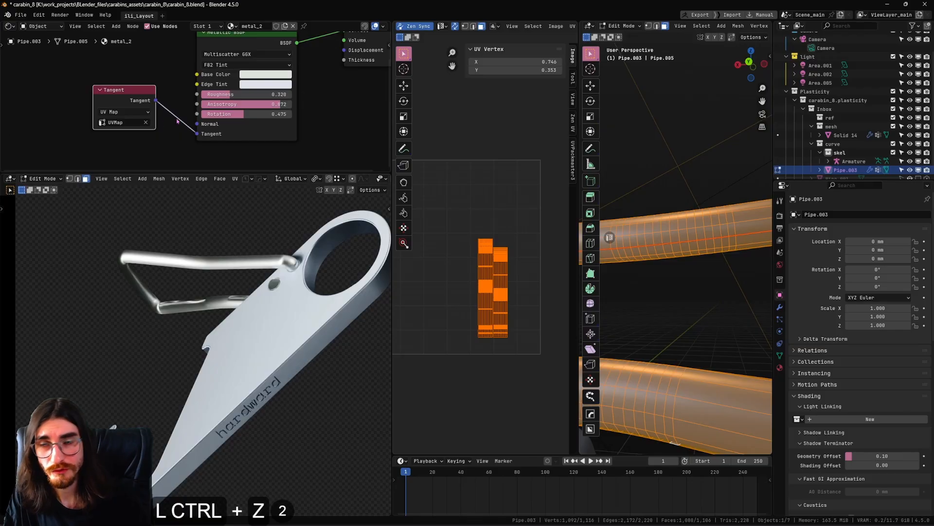
Step: Try the Radial direction in the metal_2 Tangent node, comparing the Y and Z axes
click(124, 112)
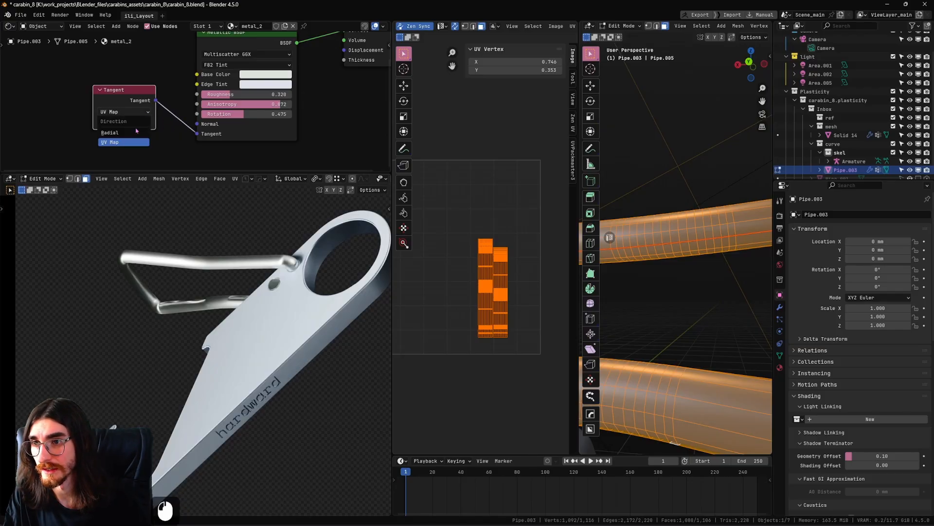
click(128, 136)
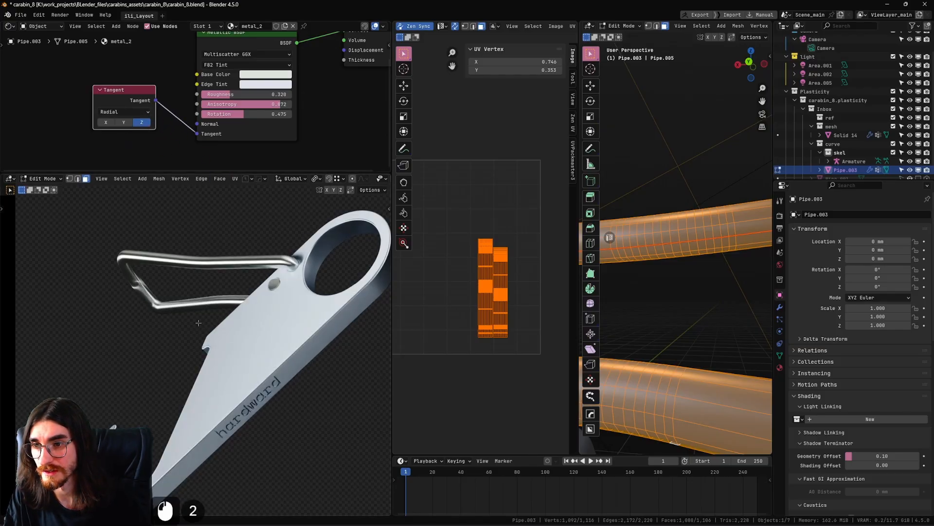
click(125, 123)
click(145, 124)
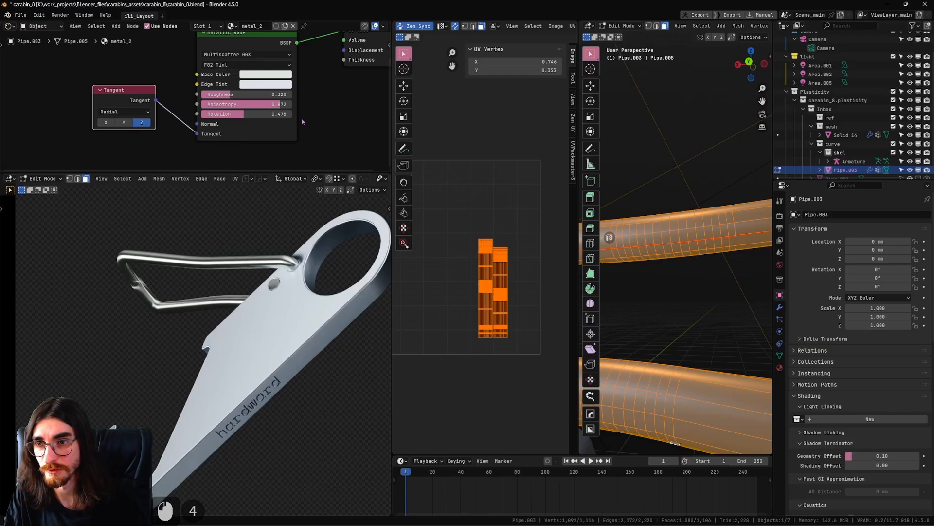
Step: Undo the Radial tangent change and the earlier rotation of the clip's UV islands, going back to Object Mode
key(ctrl+z)
key(ctrl+z)
key(ctrl+z)
key(ctrl+z)
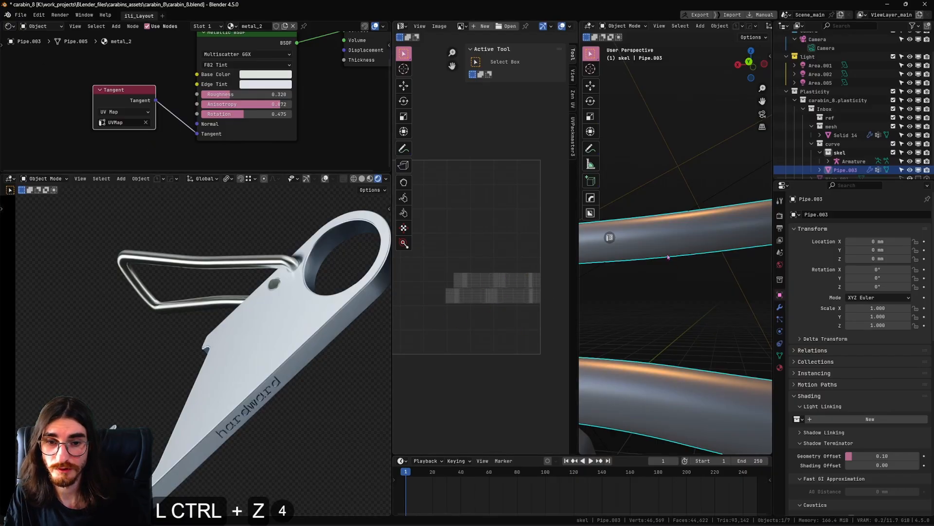
Step: Edit the body and wire clip together, select the clip's linked UV islands and pack them to the other islands with UVPackmaster3
scroll(668, 257, down, 9)
key(Tab)
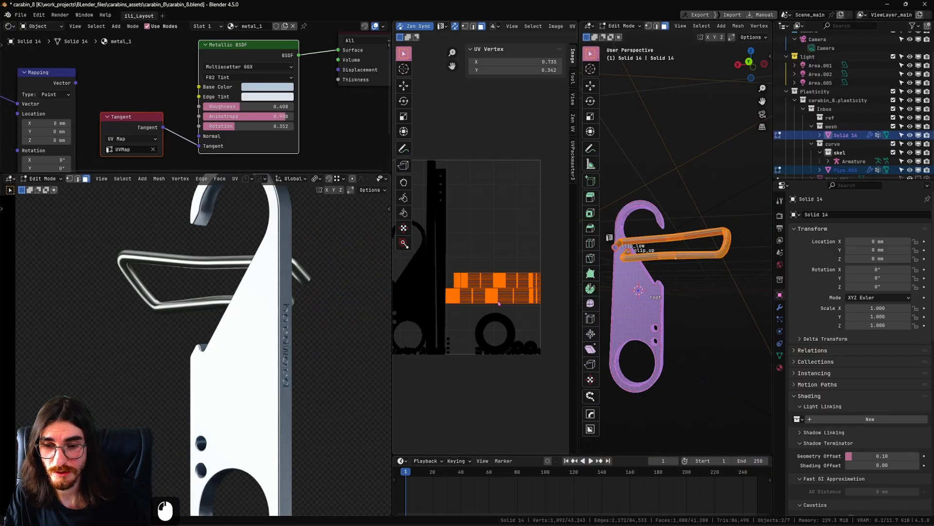
shift+middle_drag(499, 303, 493, 238)
click(569, 173)
click(571, 173)
key(l)
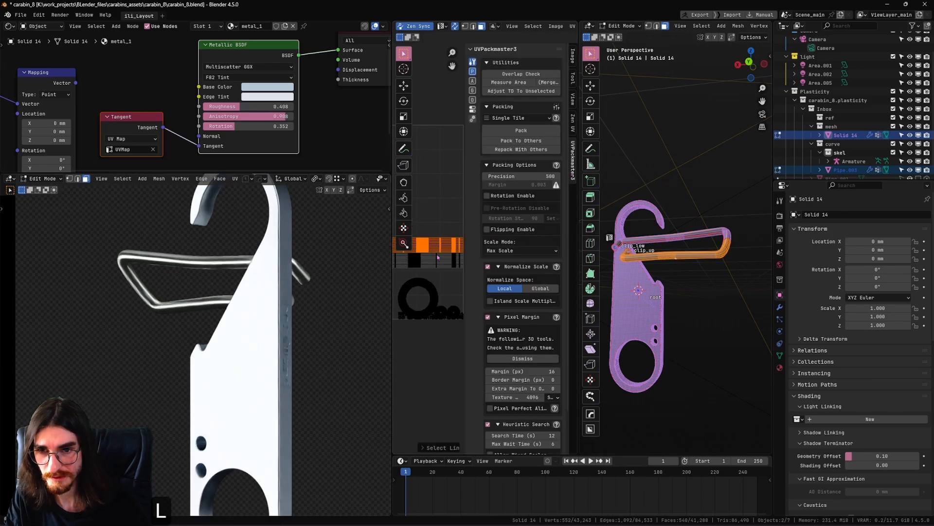
key(l)
drag(578, 231, 759, 214)
click(721, 144)
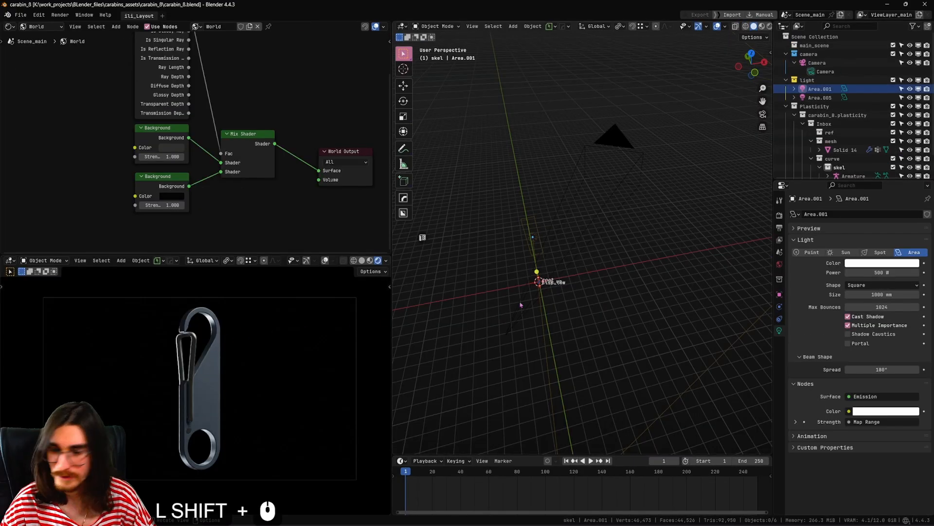
Step: Examine the carabiner's body and wire clip in the 3D view from the front and the side
middle_drag(561, 291, 628, 273)
shift+middle_drag(628, 274, 575, 282)
scroll(593, 268, up, 4)
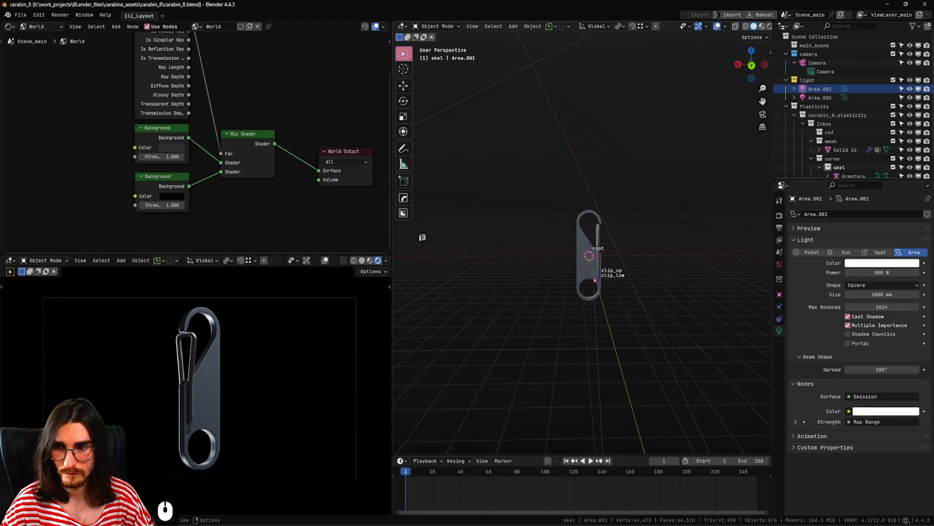
scroll(574, 283, up, 3)
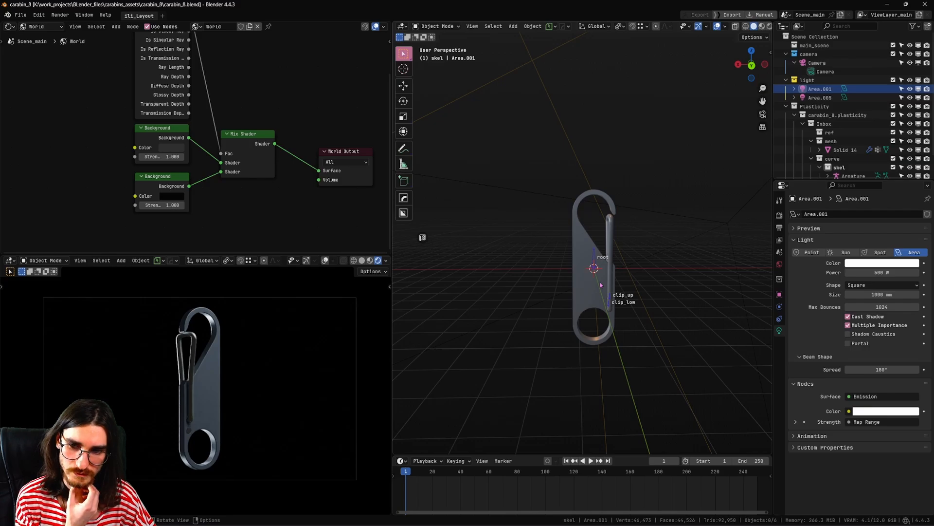
middle_drag(601, 285, 540, 341)
scroll(539, 340, up, 3)
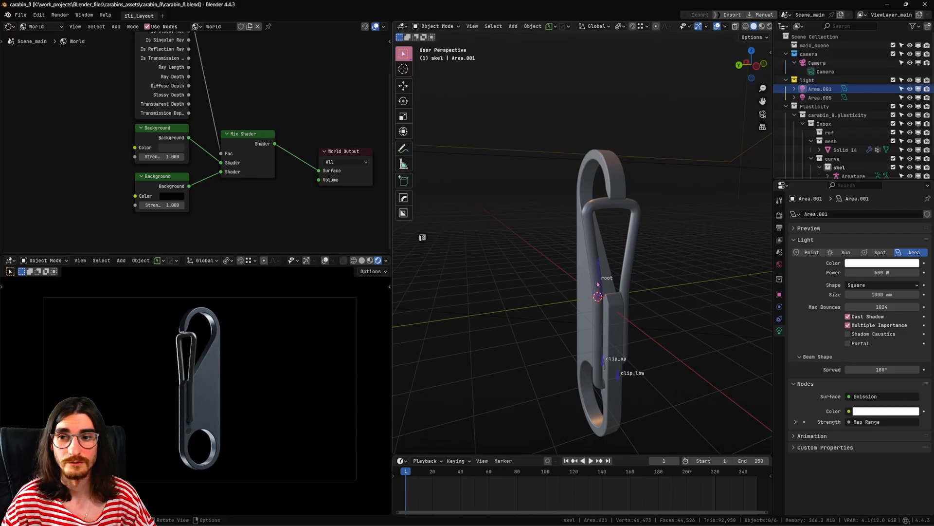
scroll(547, 308, down, 2)
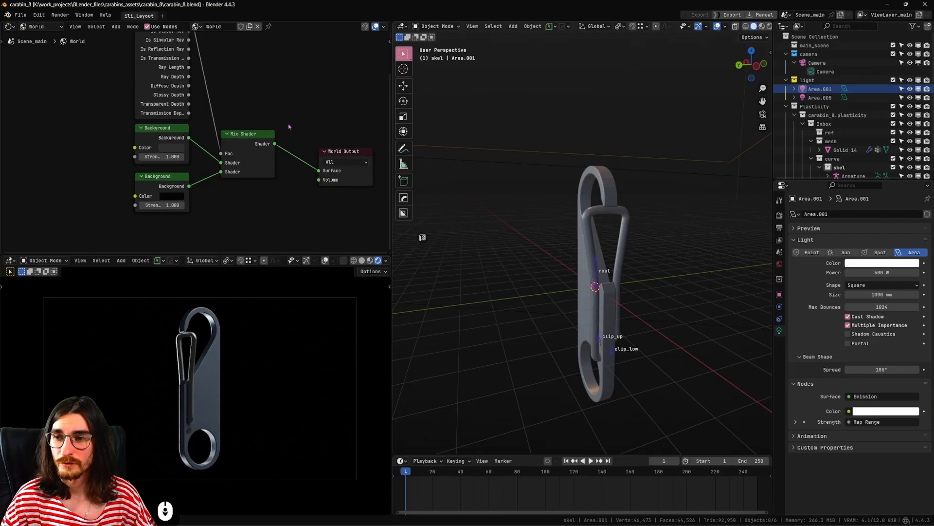
Step: Switch the shader node editor from World to Object to show the node tree of the Area.001 light
click(196, 28)
click(196, 28)
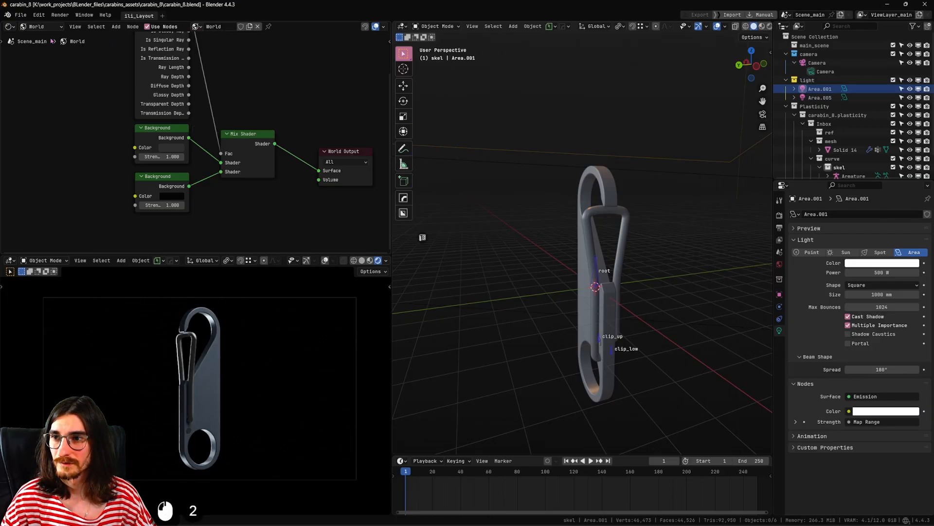
click(36, 26)
click(39, 48)
scroll(262, 174, up, 2)
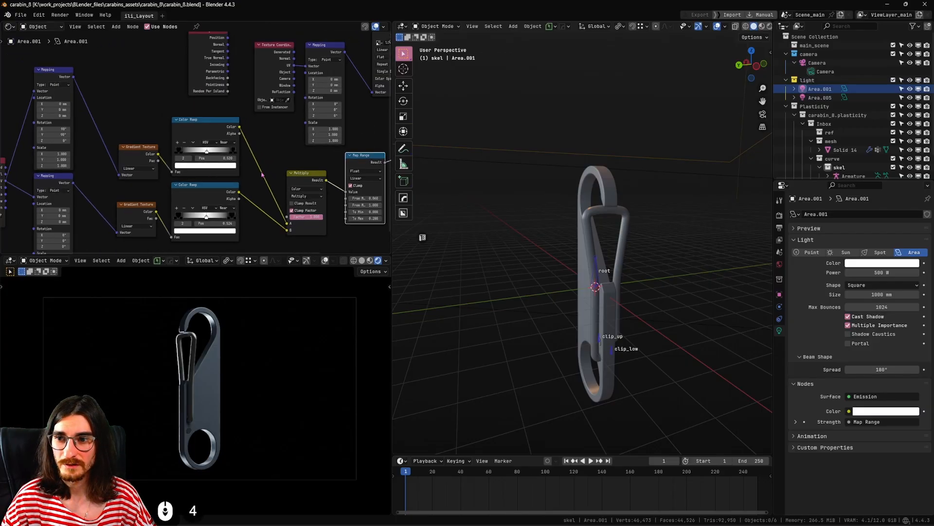
scroll(262, 175, down, 2)
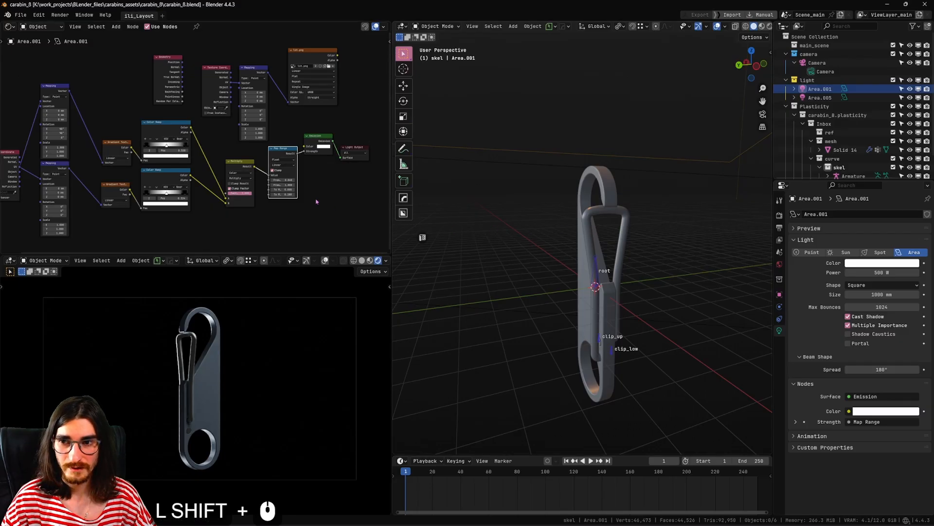